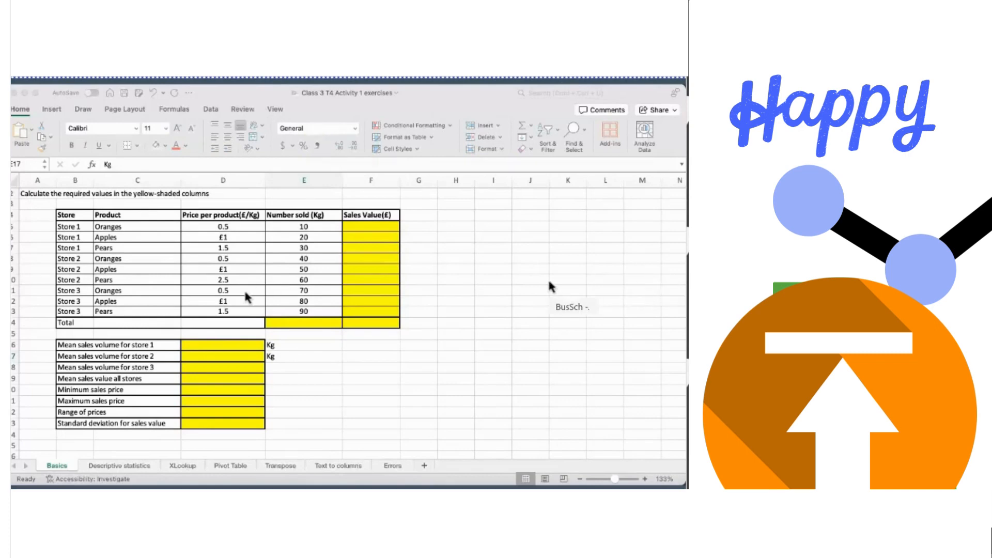
- Look through each worksheet (Descriptive statistics, XLookup, Pivot Table, Transpose, Text to columns, Errors), then return to Basics
left_click(315, 476)
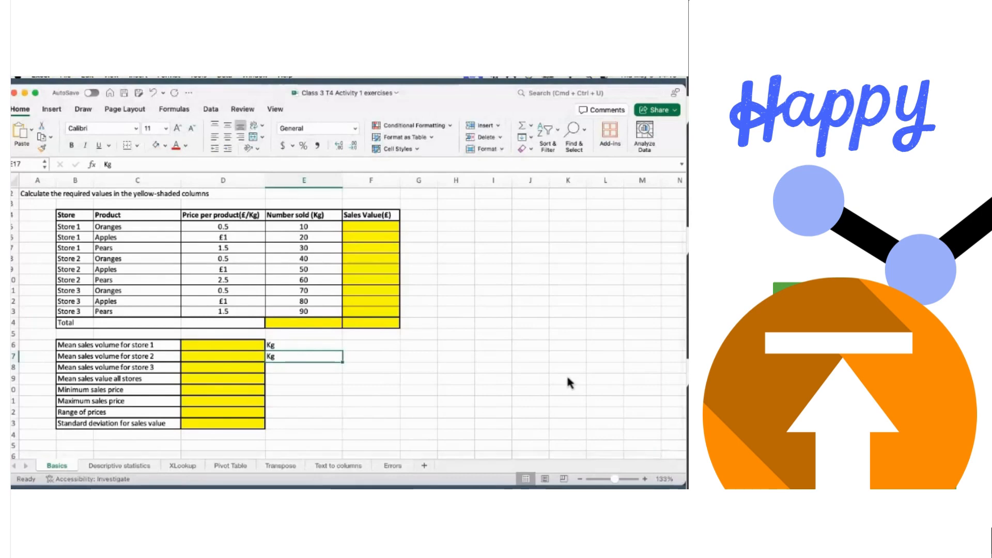
scroll(218, 302, "up", 1)
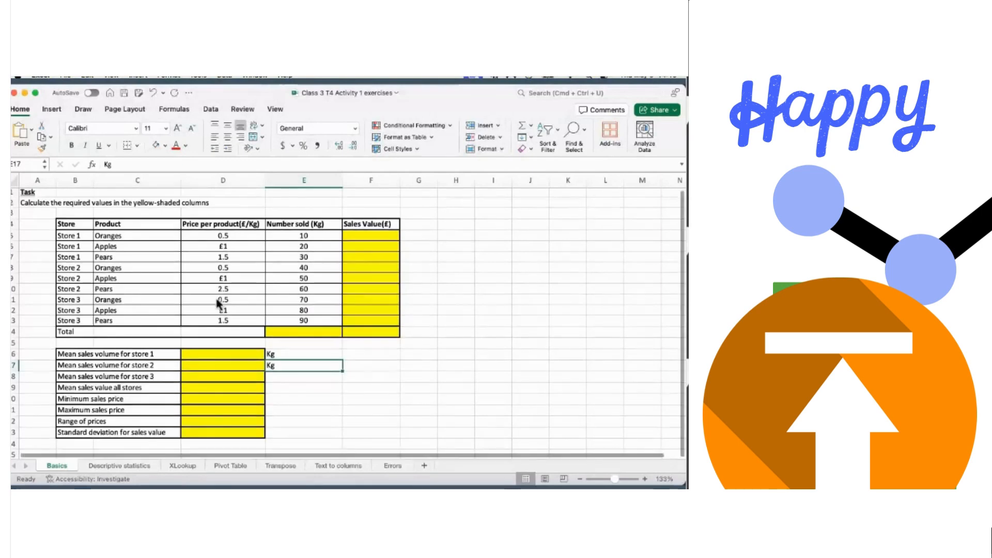
scroll(218, 295, "down", 1)
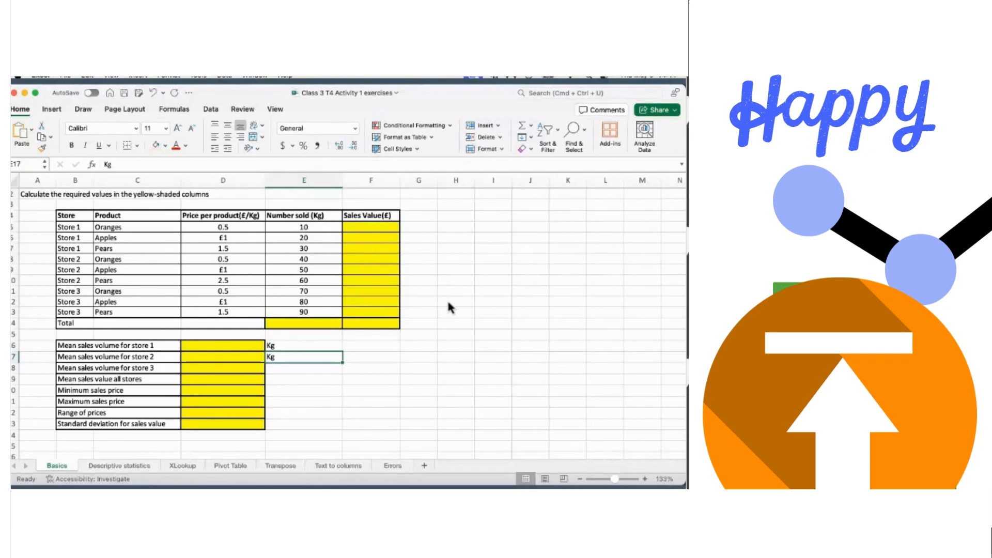
left_click(110, 467)
left_click(187, 466)
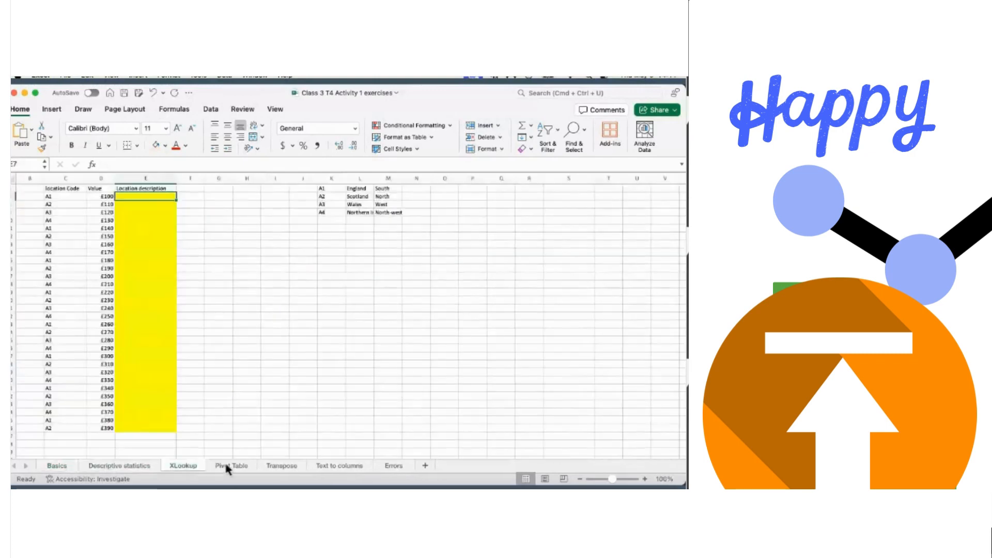
left_click(227, 466)
left_click(280, 467)
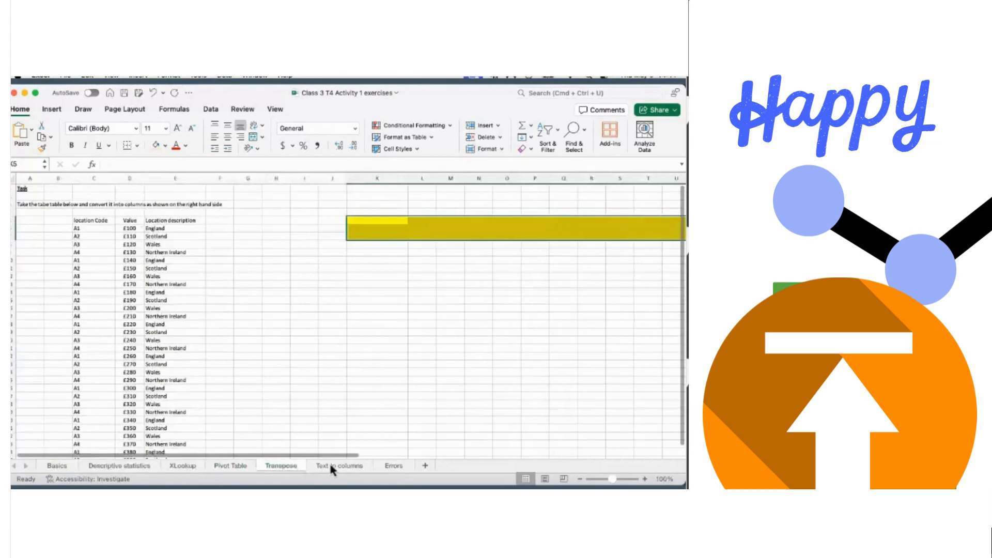
left_click(330, 464)
left_click(393, 466)
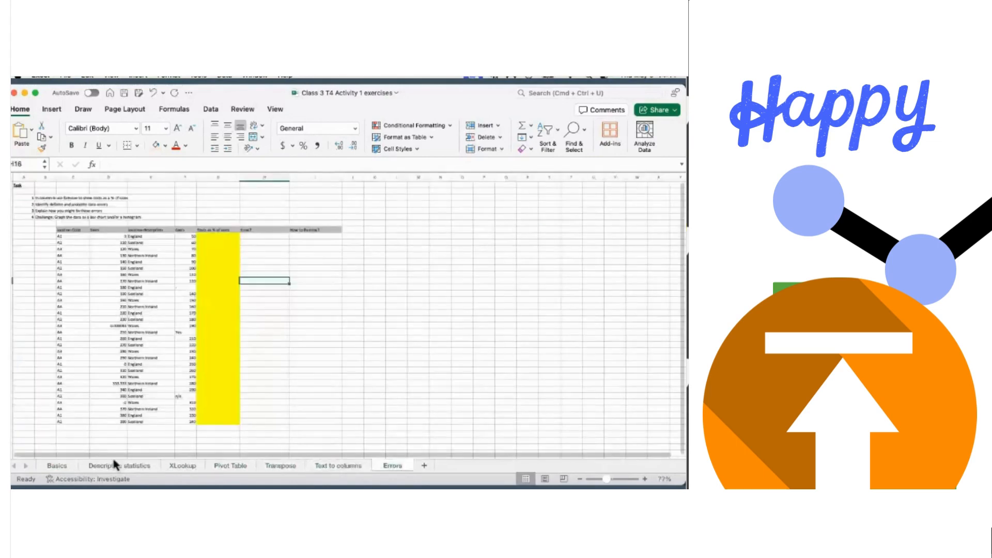
left_click(58, 466)
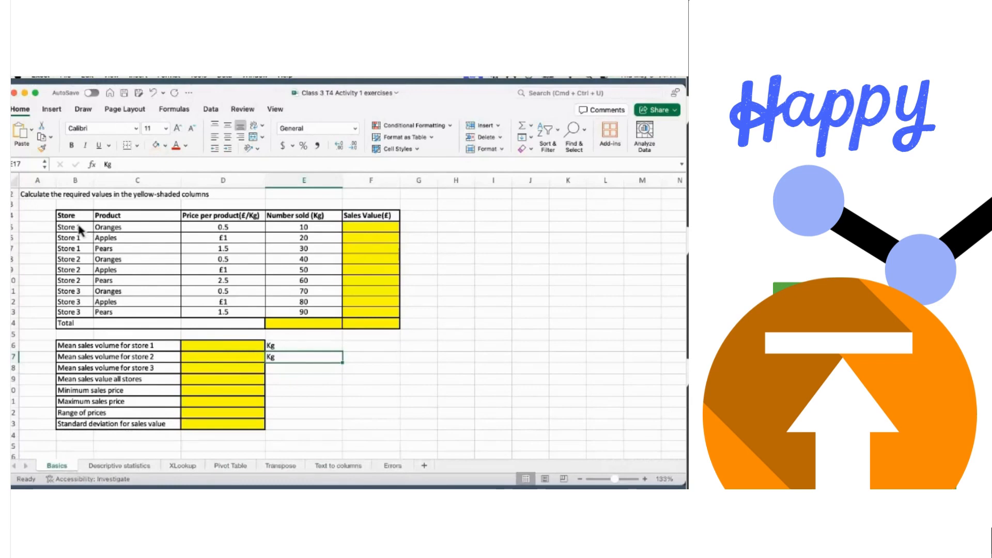
- Enter =D5*E5 in F5 so Store 1 Oranges shows a sales value of £5
left_click_drag(78, 227, 72, 313)
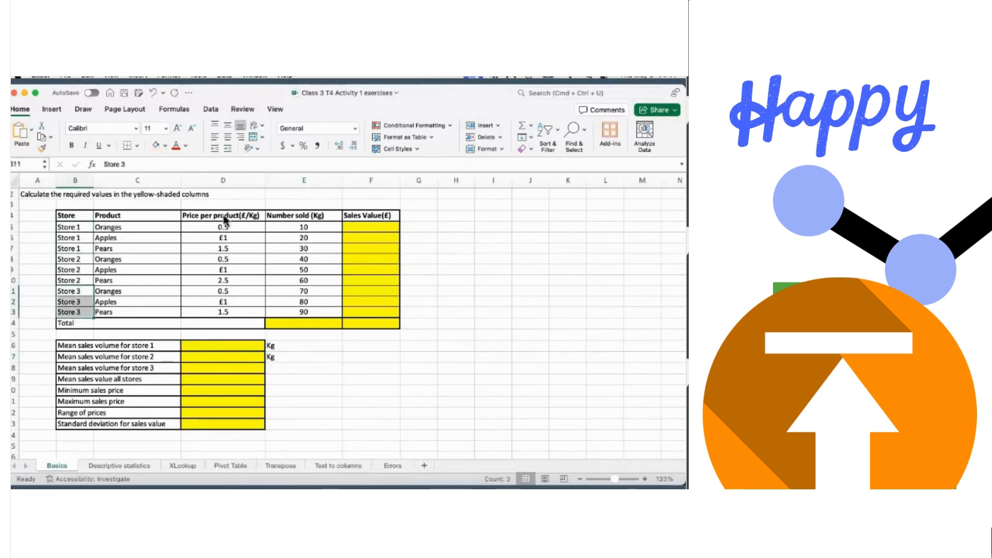
left_click(360, 230)
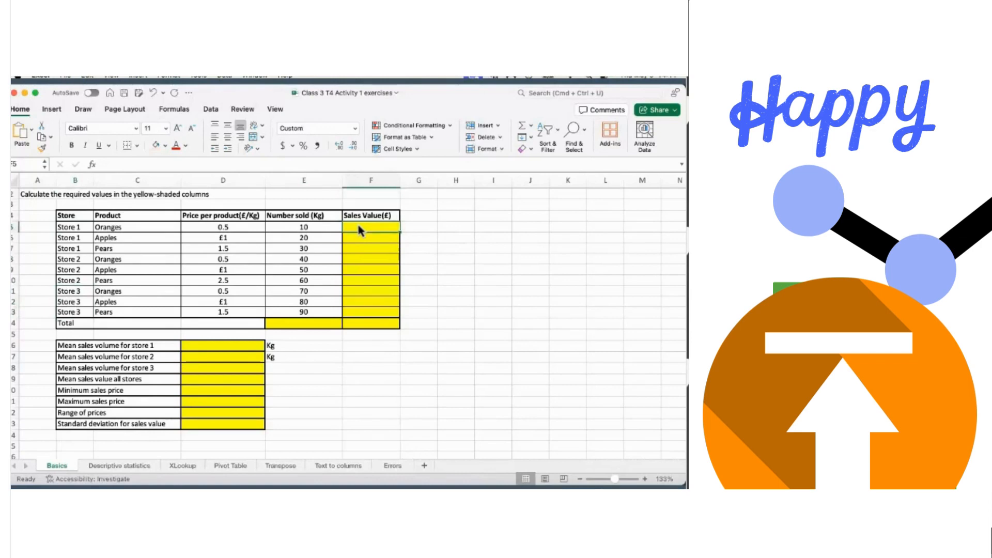
type("=")
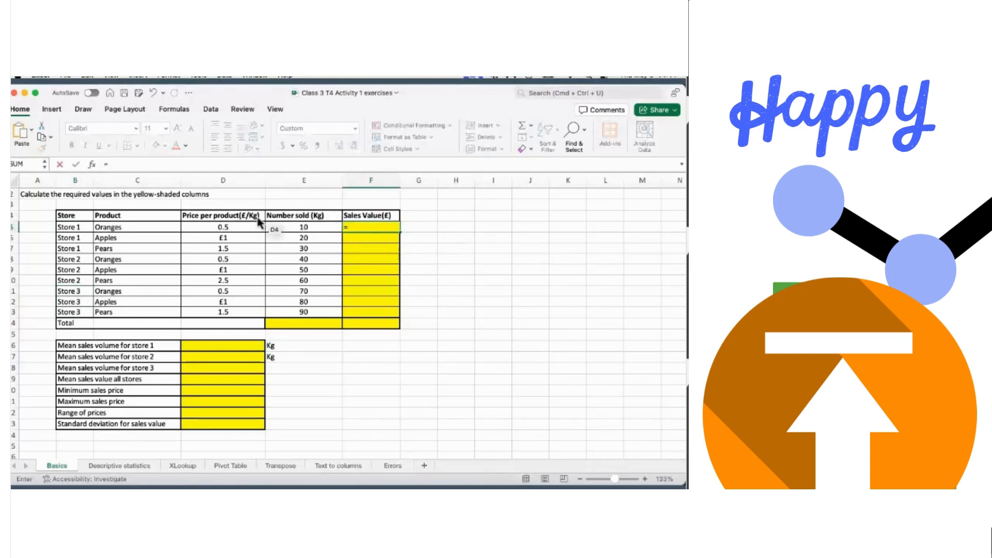
left_click(243, 230)
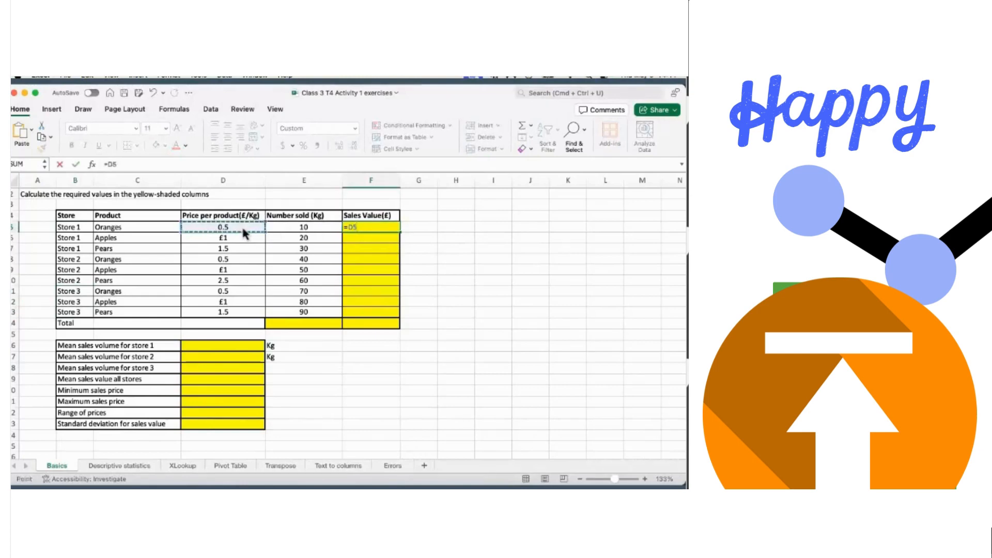
type("x")
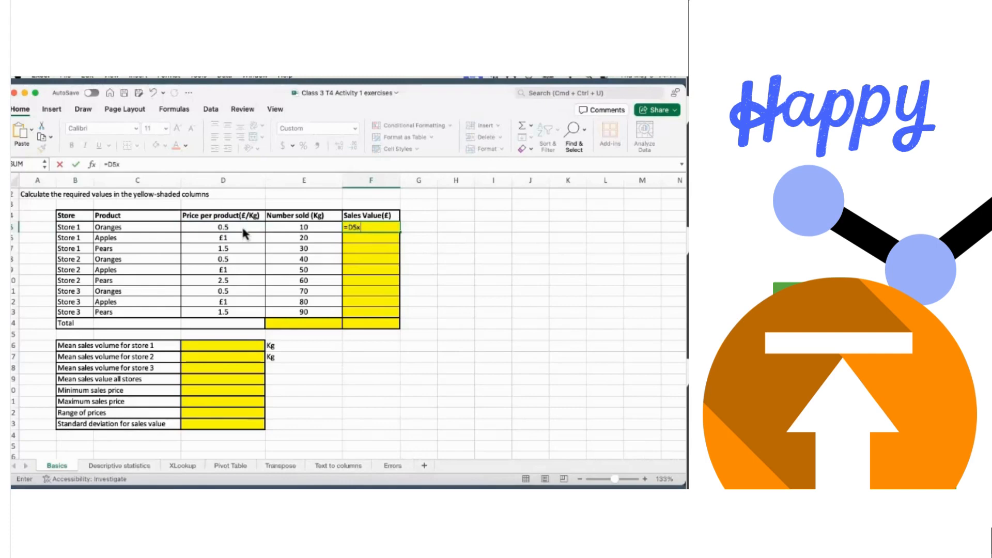
key("BackSpace")
type("*")
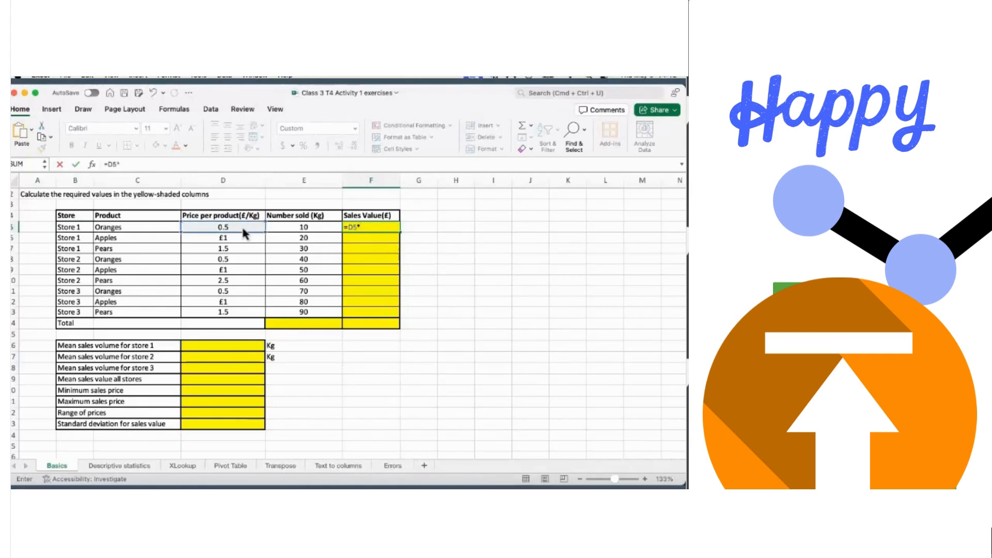
left_click(297, 229)
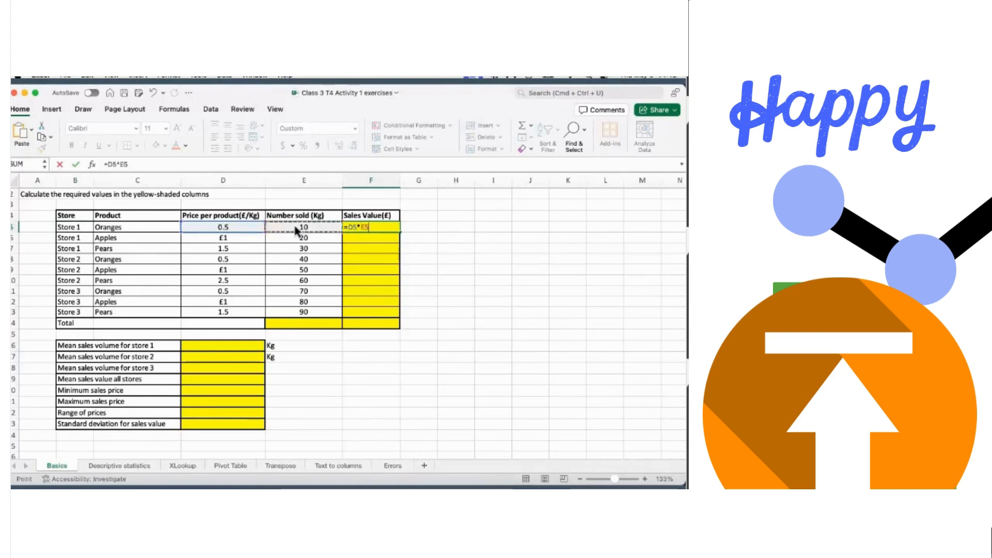
key("Return")
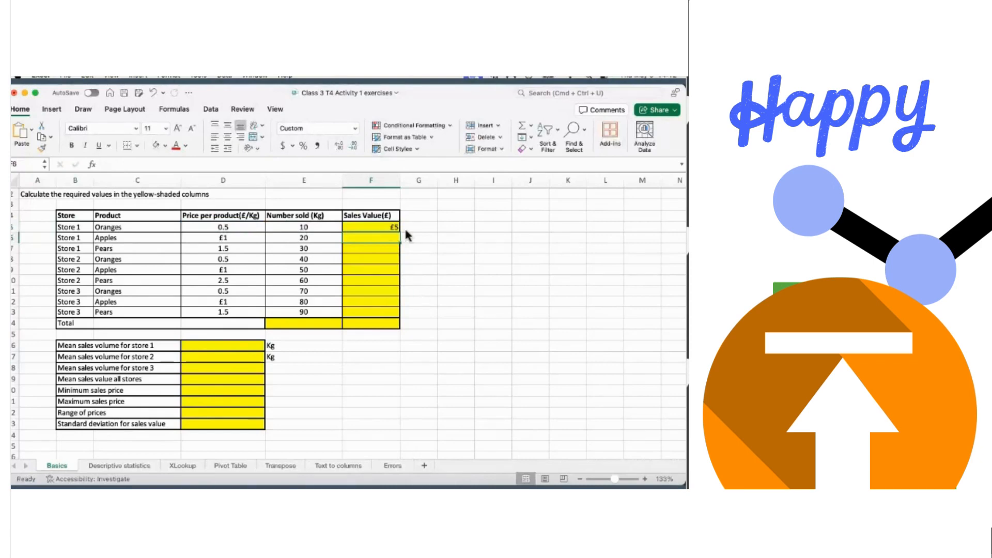
left_click(381, 229)
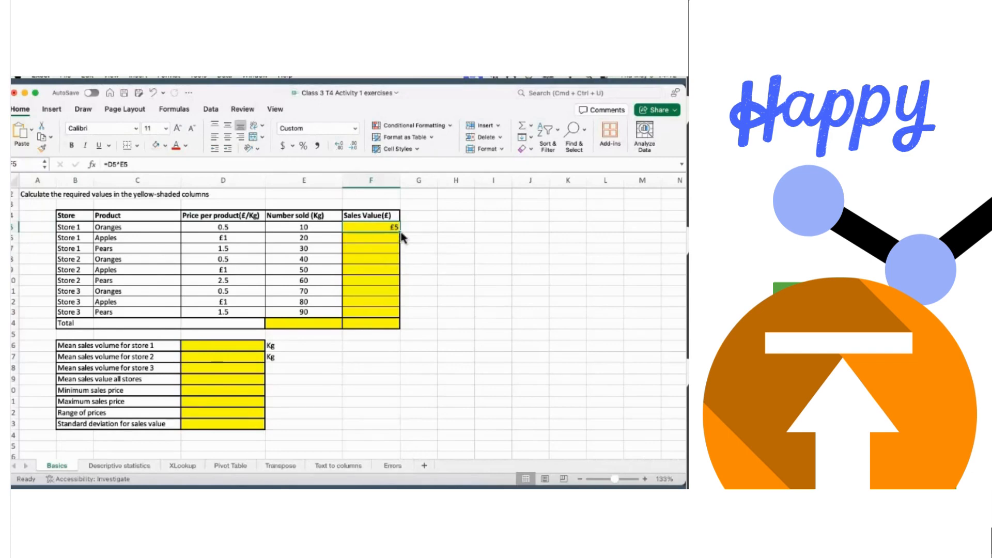
- Copy F5's formula down to F13 and enter =SUM(F5:F13) in F14, giving £540
left_click_drag(402, 237, 396, 316)
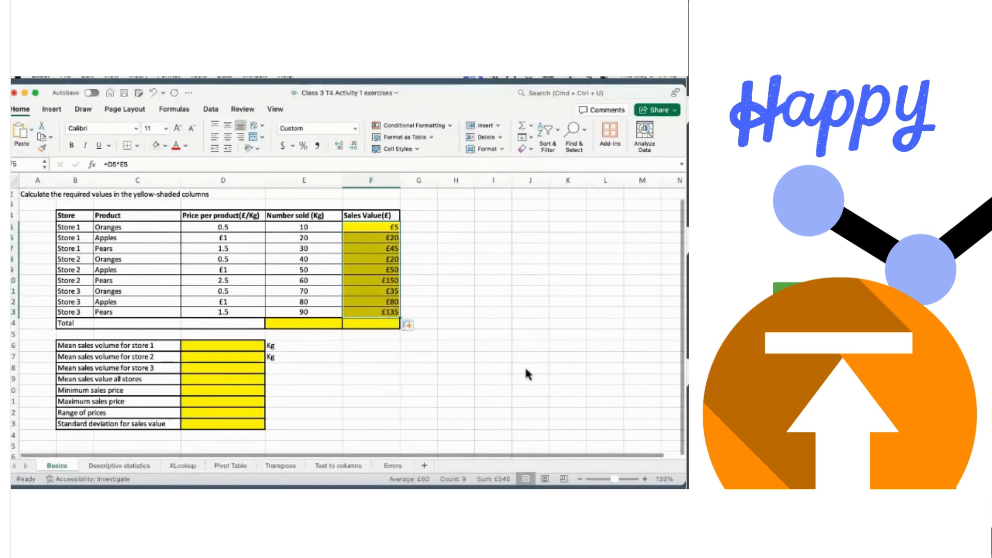
left_click(375, 326)
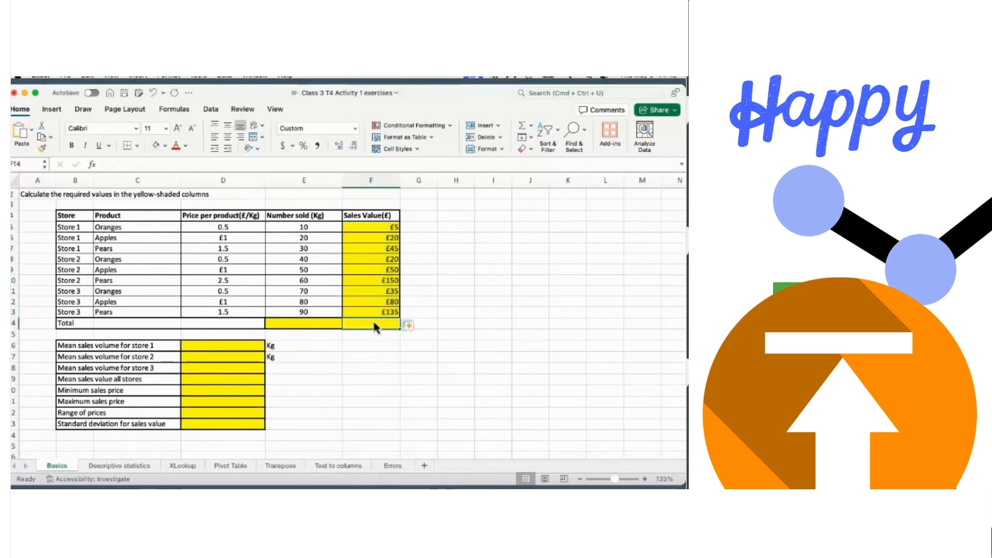
type("=")
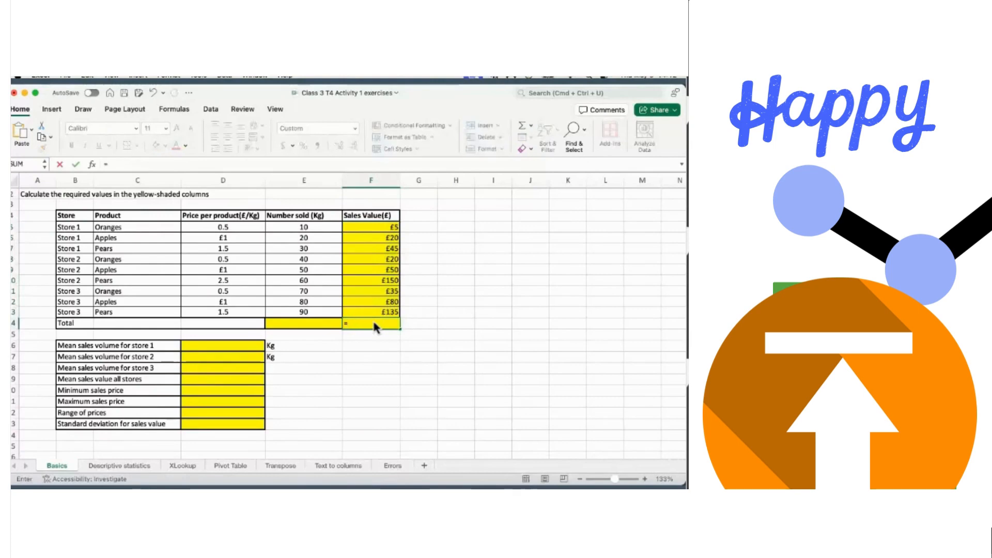
type("sum")
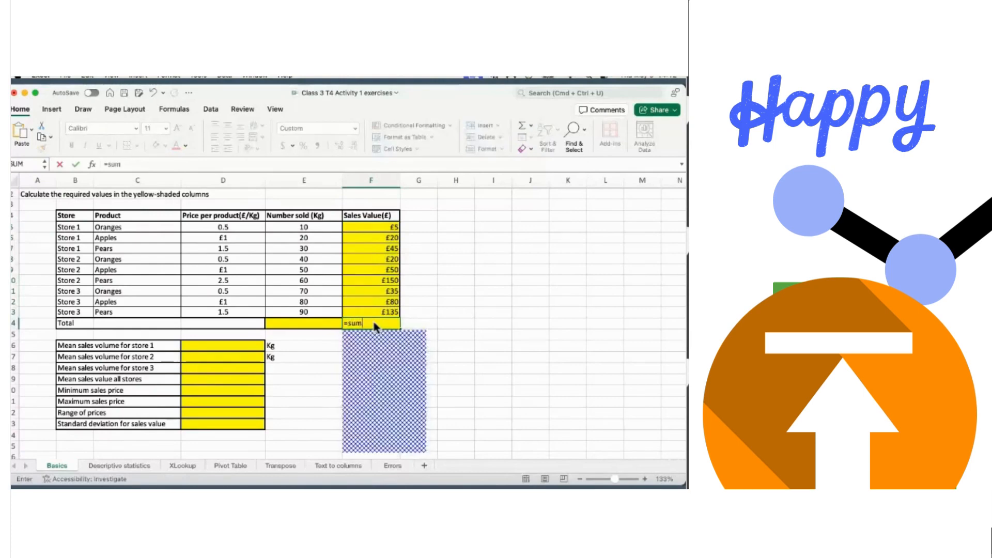
double_click(370, 346)
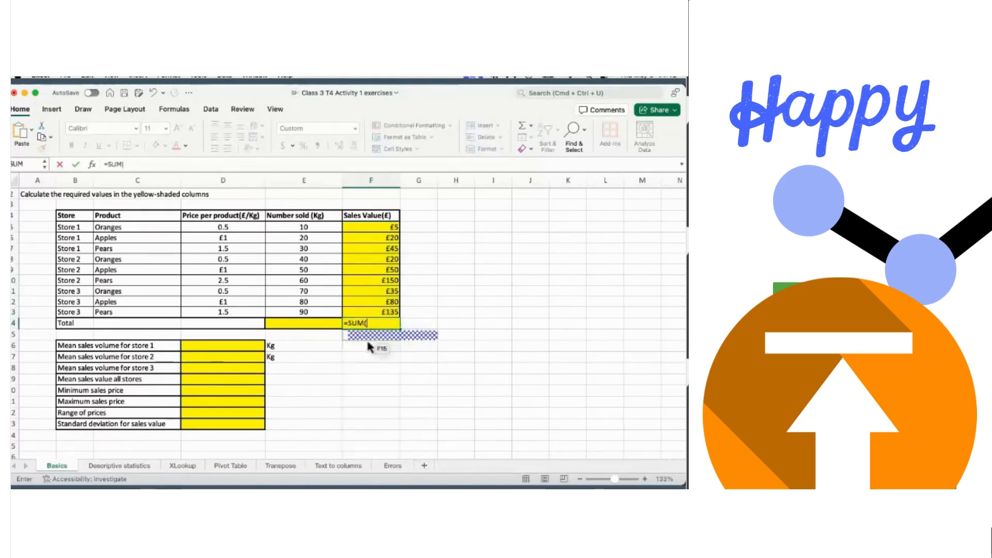
left_click(376, 231)
key("shift+Down")
key("shift+Down")
key("shift+Down")
key("shift+Down")
key("shift+Down")
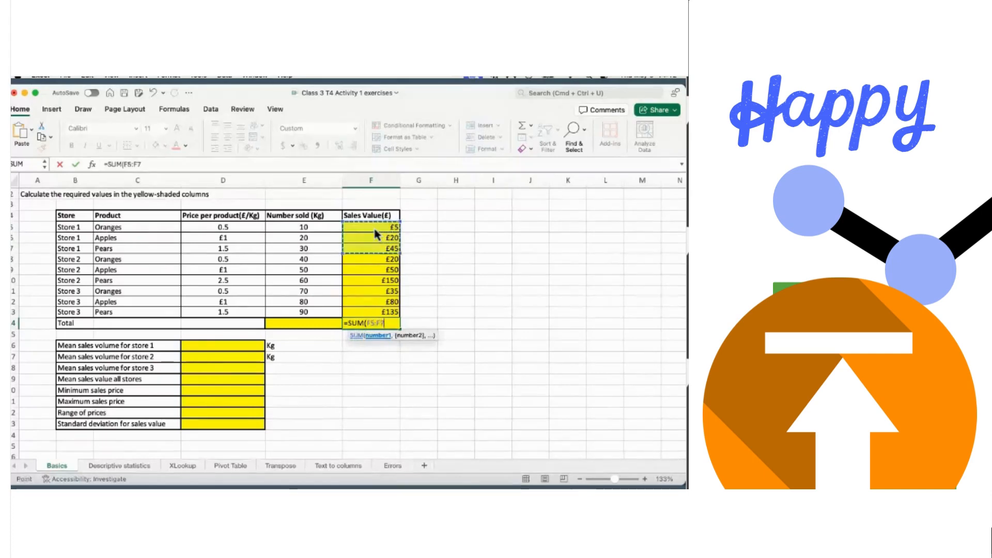
key("shift+Down")
key("shift+Down")
key("shift+Down")
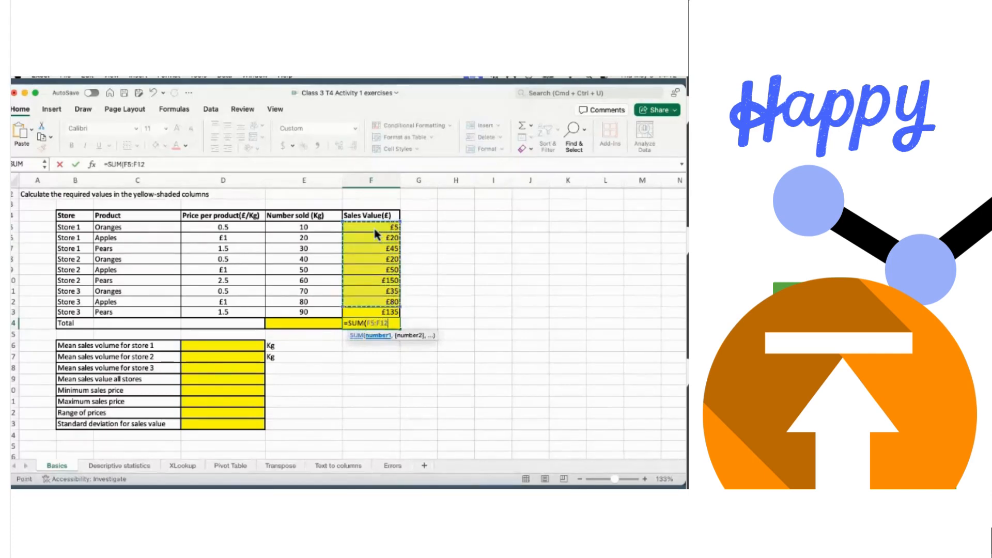
key("Return")
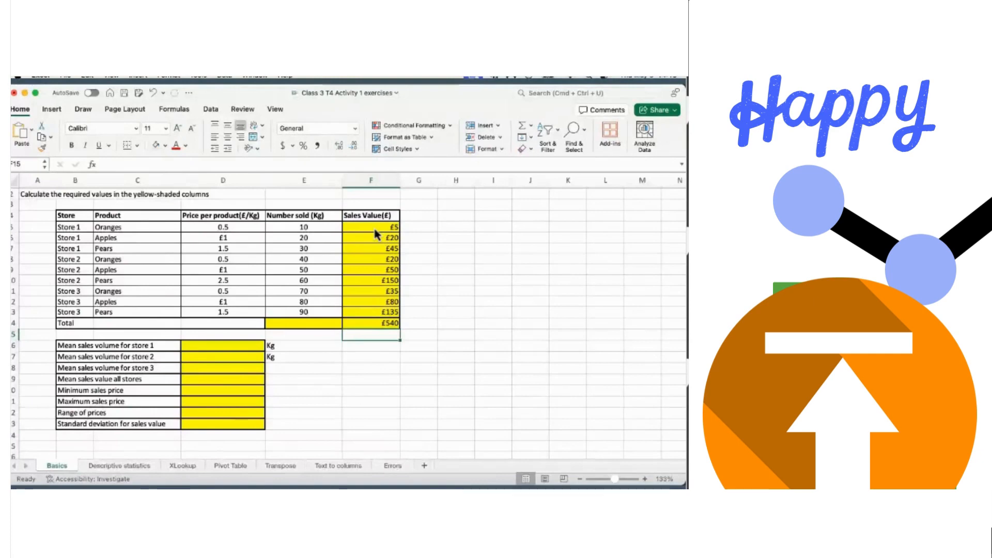
- Enter =SUM(E5:E13) in E14 so the Number sold total reads 450
left_click(312, 326)
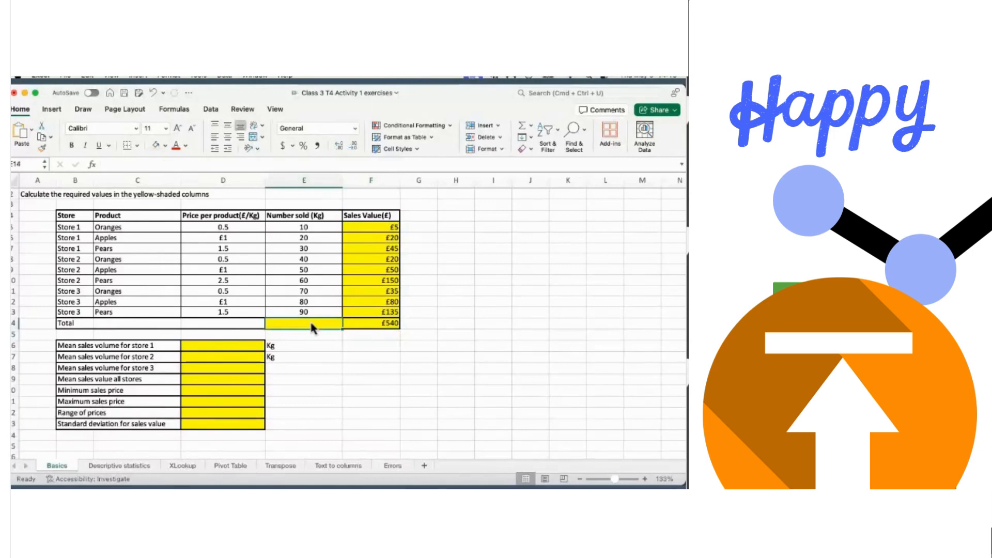
type("=")
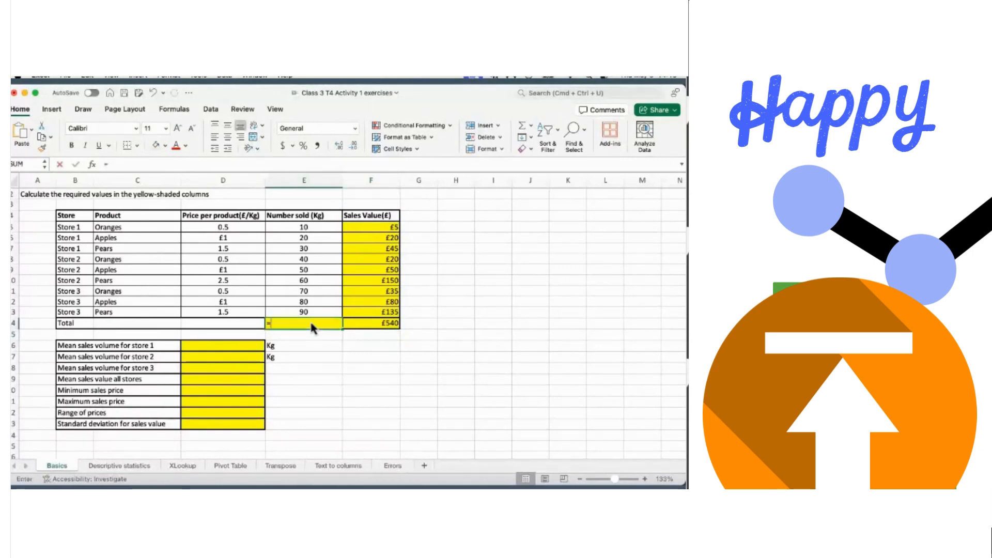
type("sum(")
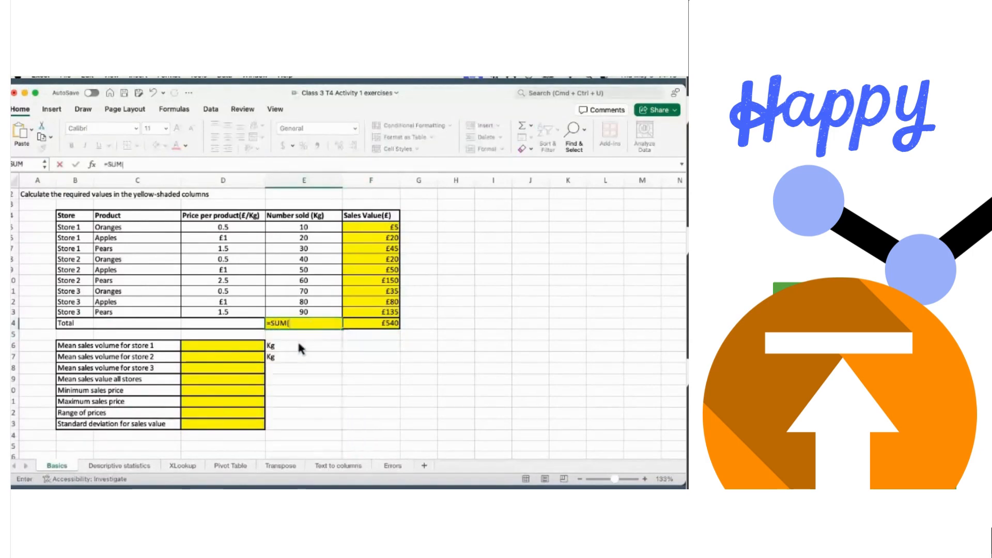
left_click_drag(309, 229, 309, 248)
key("shift+Down")
key("shift+Down")
key("shift+Down")
key("shift+Down")
key("shift+Down")
key("shift+Down")
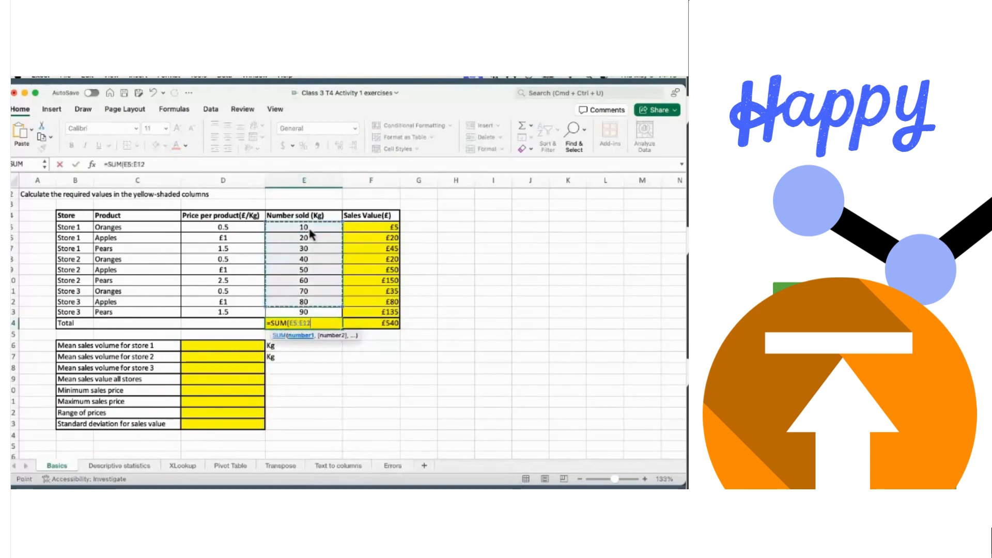
key("Return")
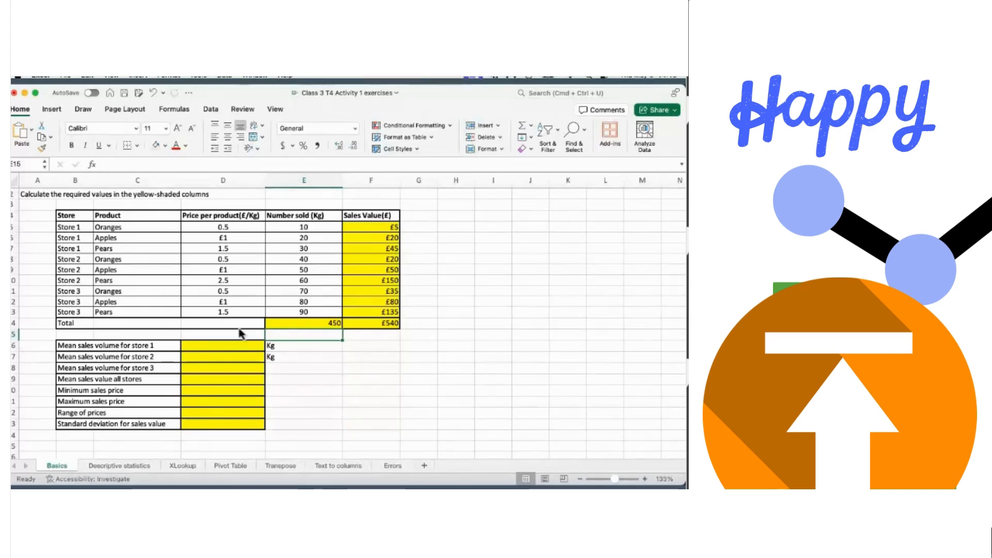
- Average Store 1 (E5:E7) and Store 2 (E8:E10) Number sold, giving 20.00 and 50.00 Kg
left_click(225, 351)
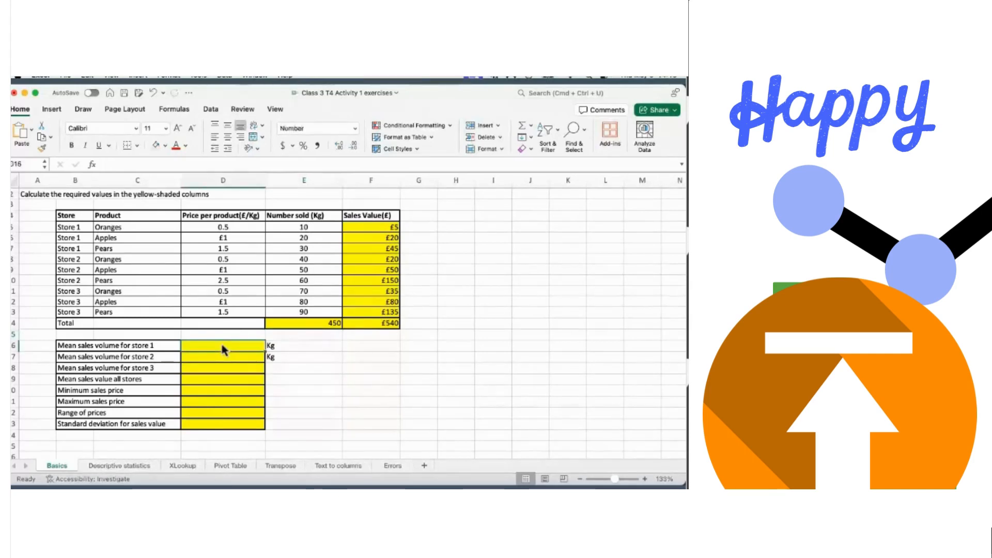
type("=")
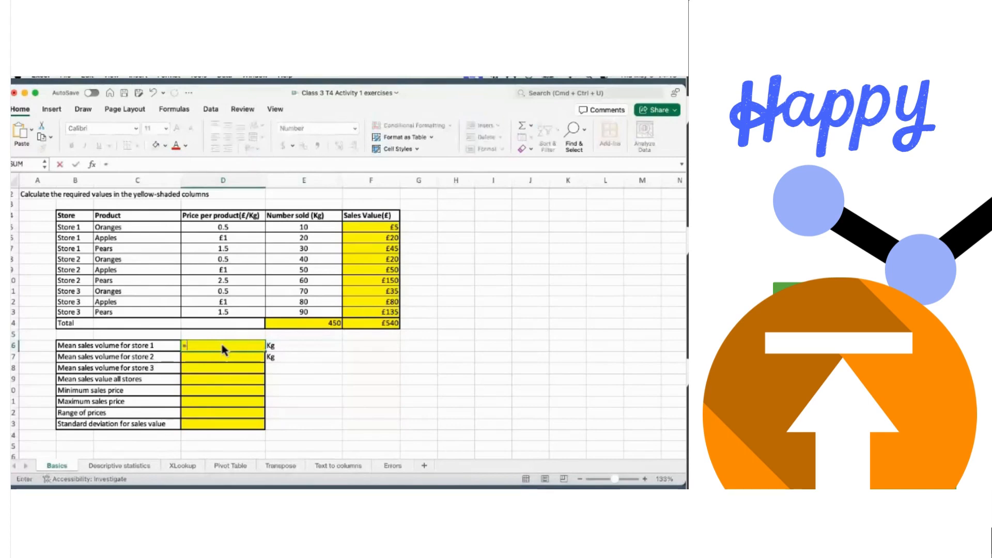
type("av")
left_click(209, 367)
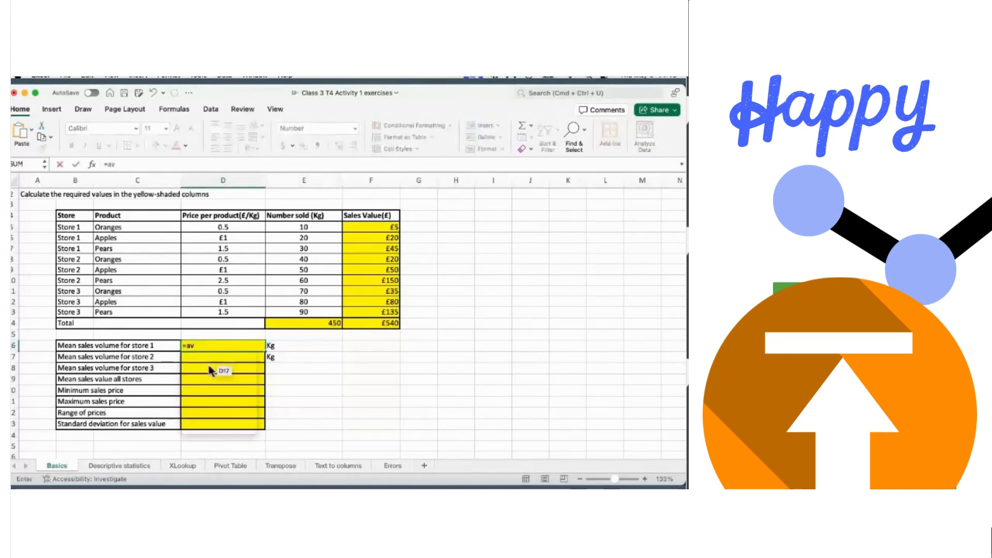
left_click(308, 230)
key("shift+Down")
key("shift+Down")
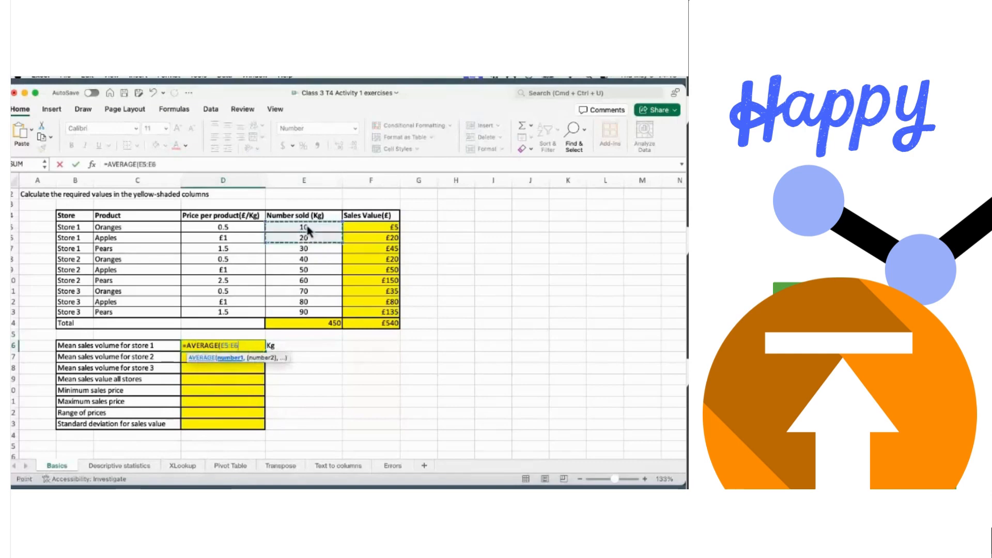
key("Return")
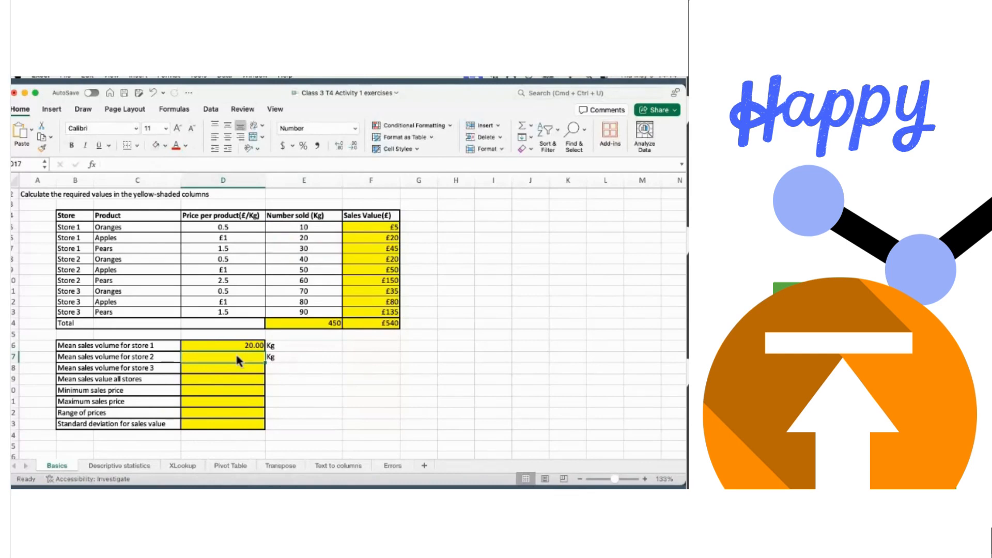
type("=")
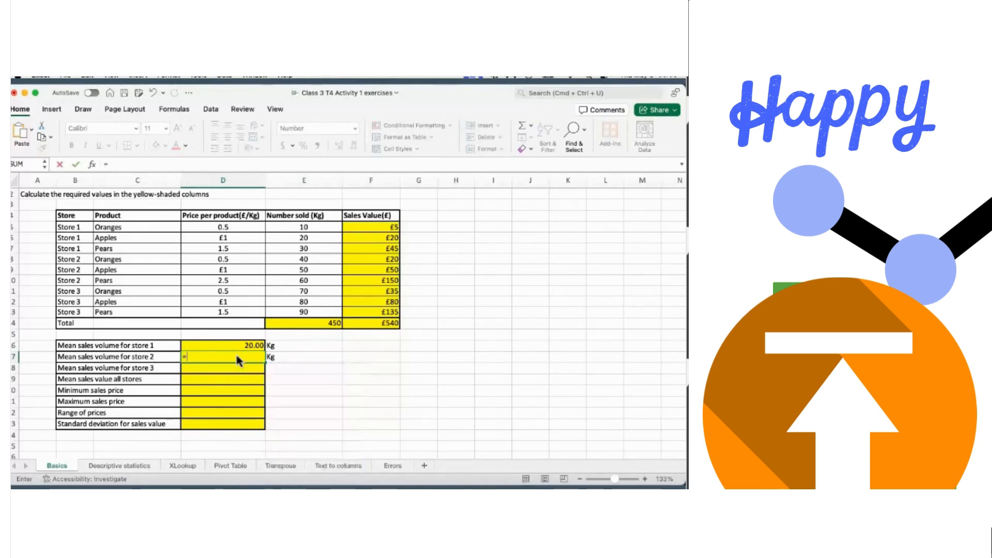
type("ave")
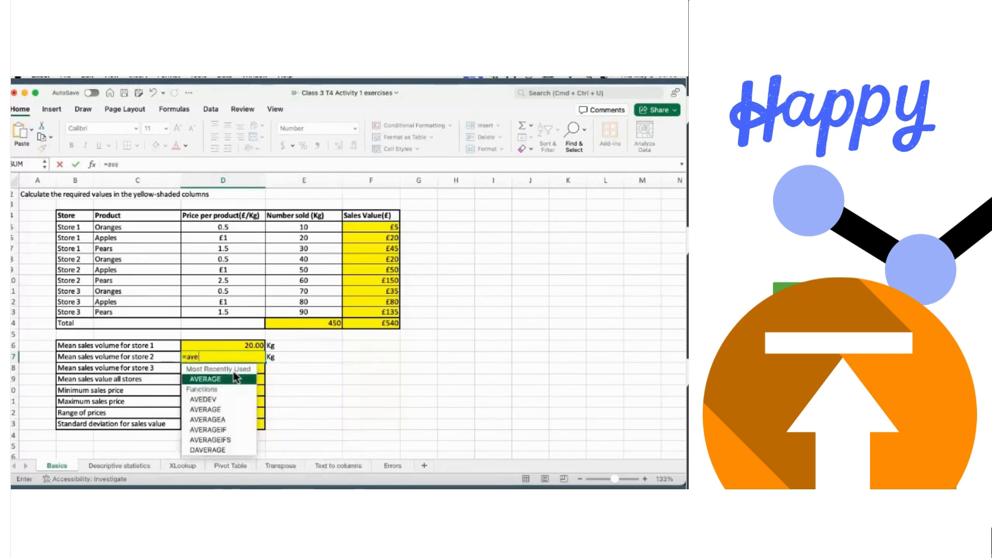
double_click(220, 379)
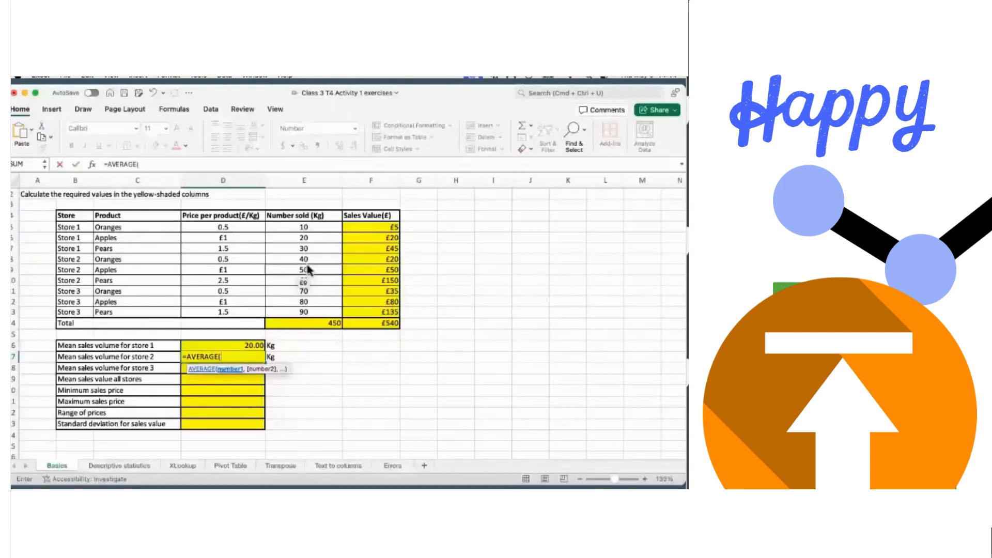
left_click_drag(305, 259, 307, 267)
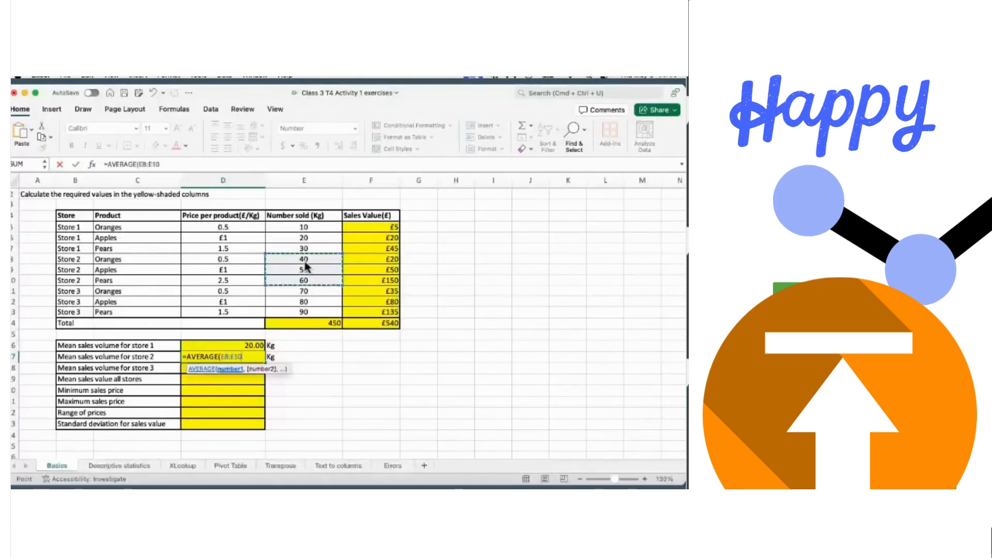
key("Return")
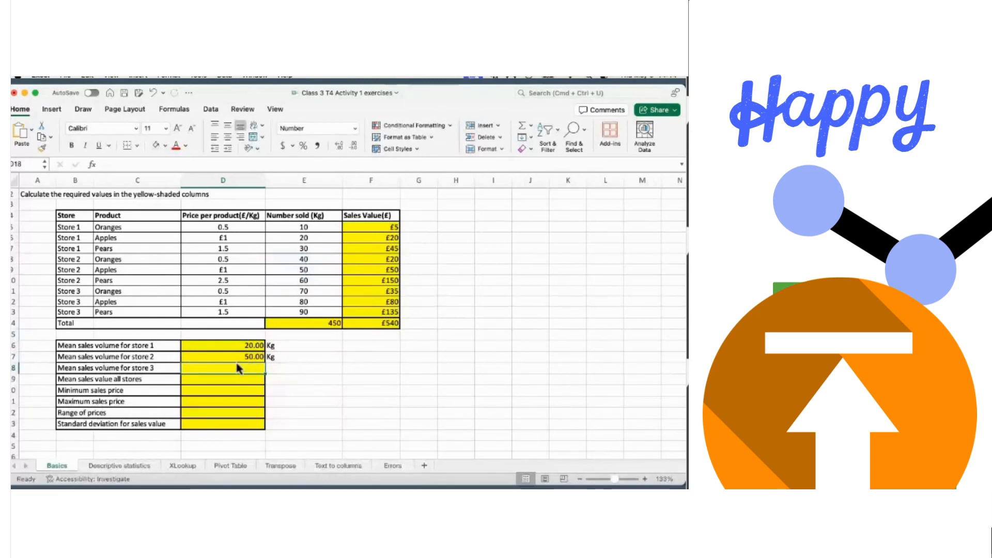
- Average Store 3's Number sold cells E11:E13, giving 80.00 Kg
type("=a")
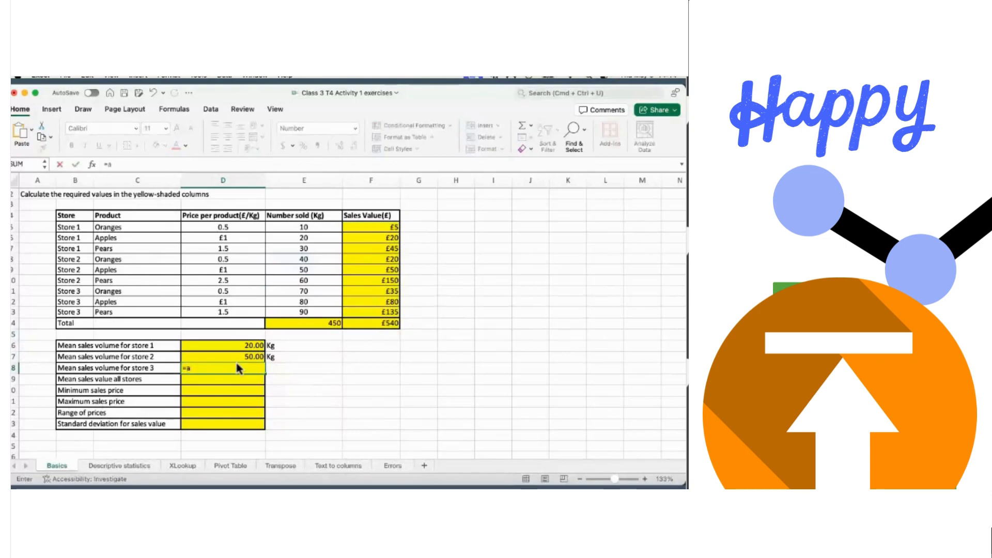
type("v")
key("Tab")
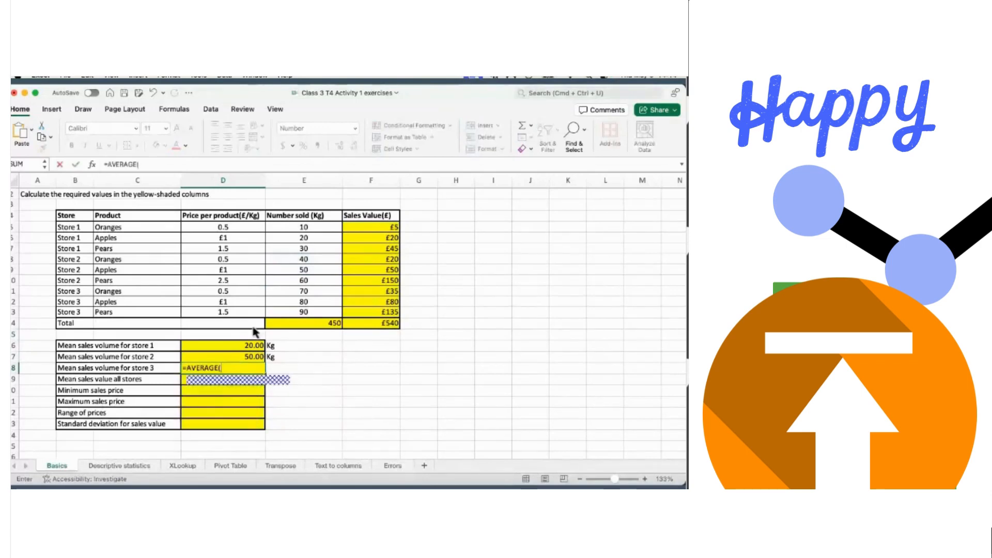
left_click(295, 293)
key("shift+Down")
key("shift+Down")
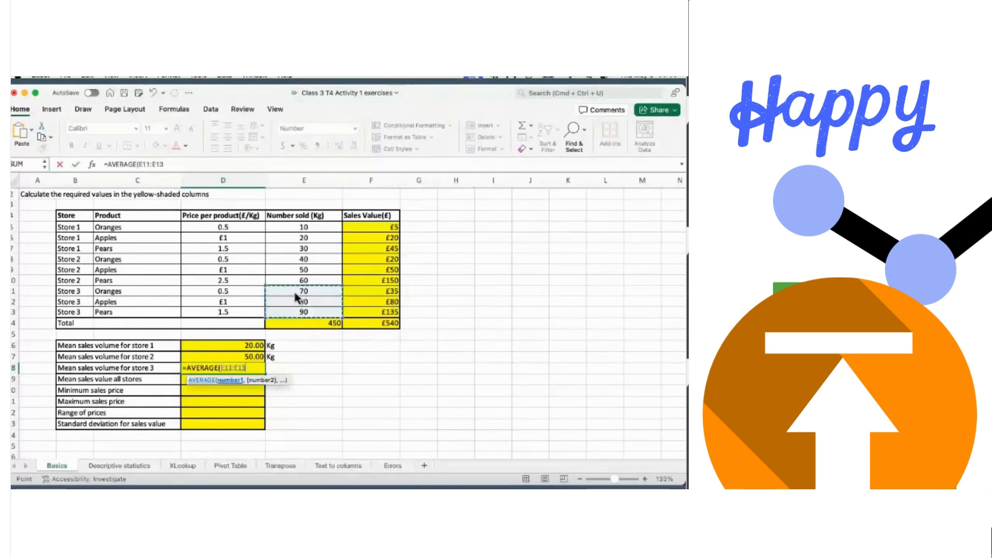
key("Return")
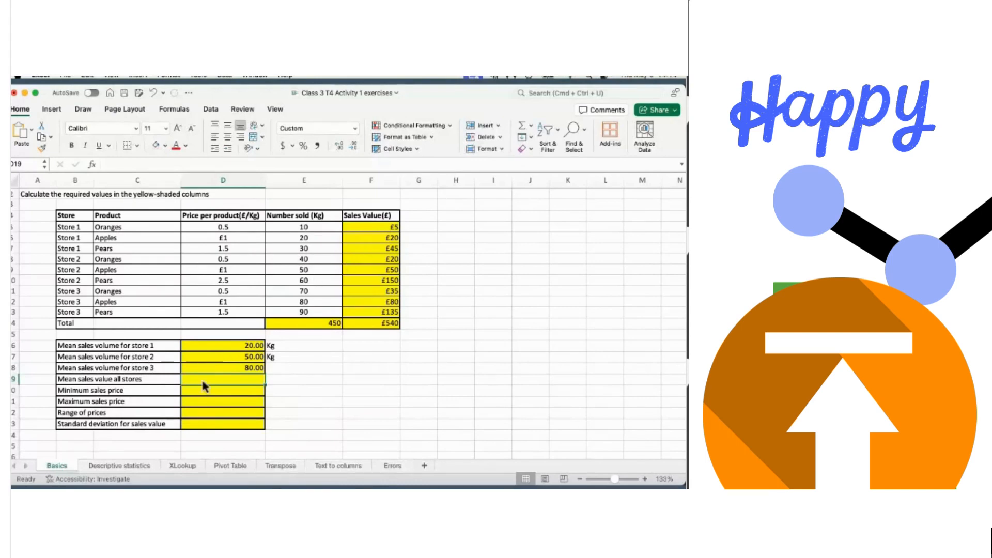
- Enter =AVERAGE(F5:F13) in D19 for a £60 mean, checking it against the status bar
type("=")
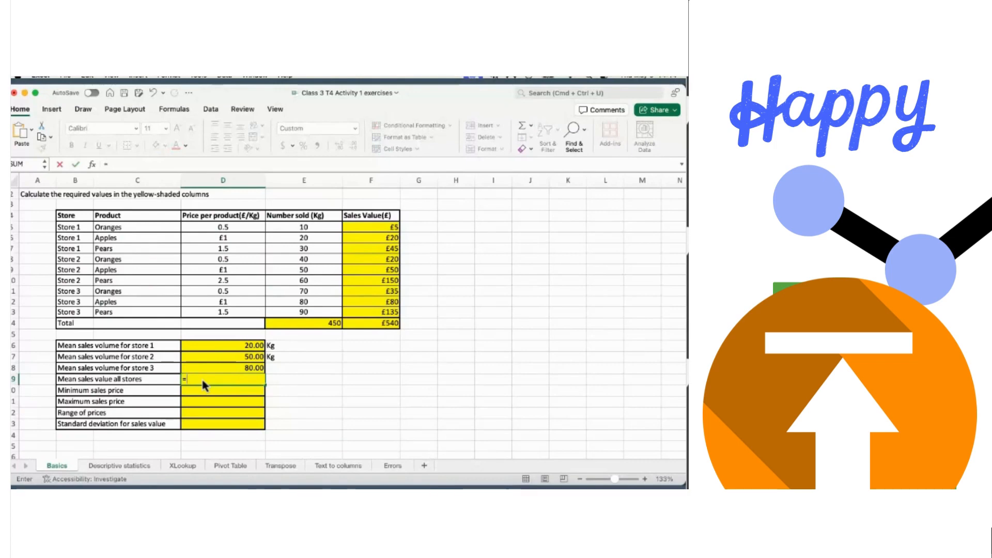
type("av")
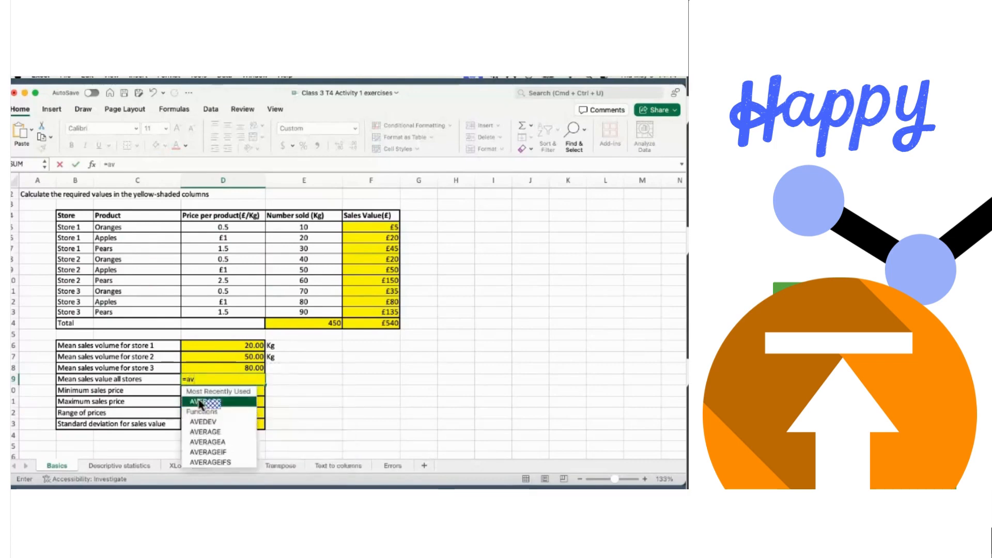
double_click(212, 401)
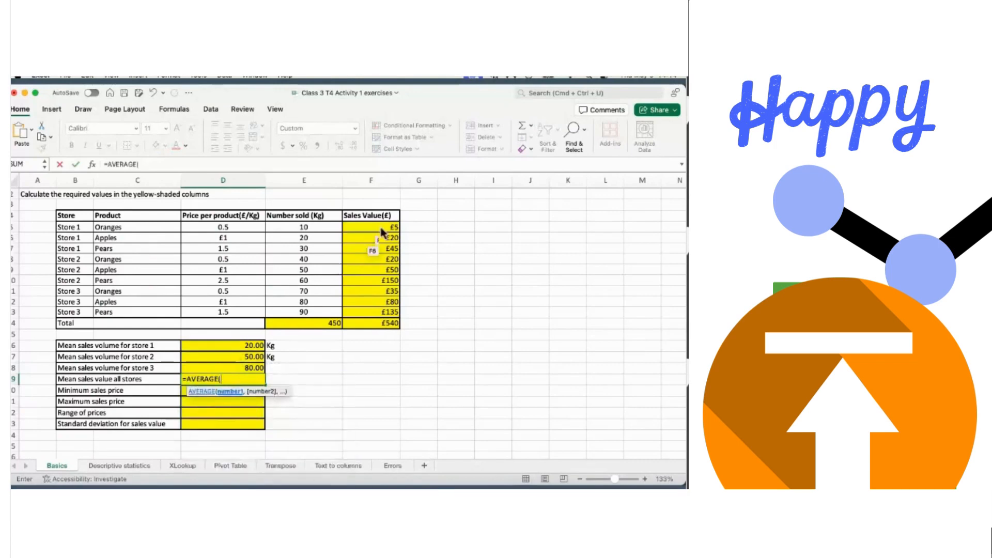
left_click_drag(381, 228, 381, 249)
key("shift+Down")
key("shift+Down")
key("shift+Down")
key("shift+Down")
key("shift+Down")
key("shift+Down")
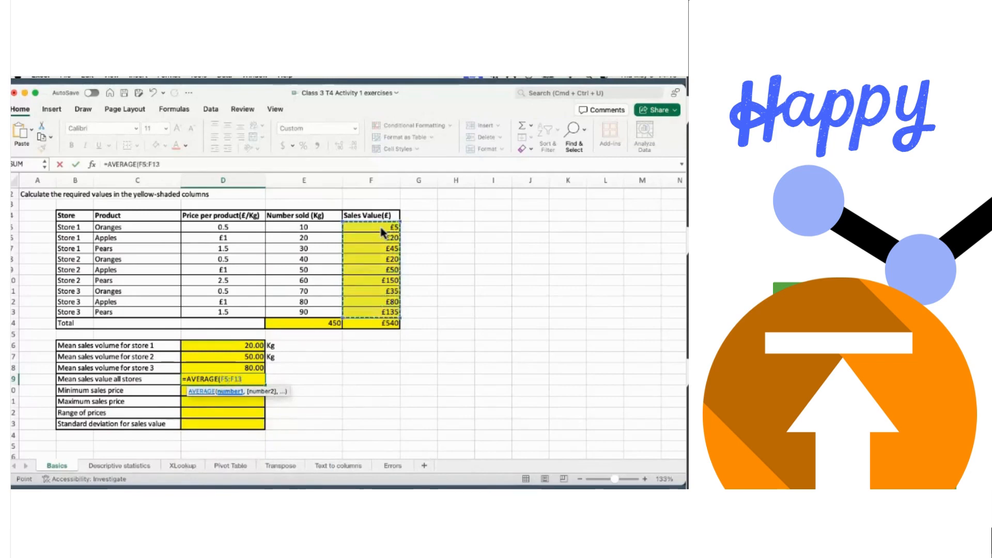
key("Return")
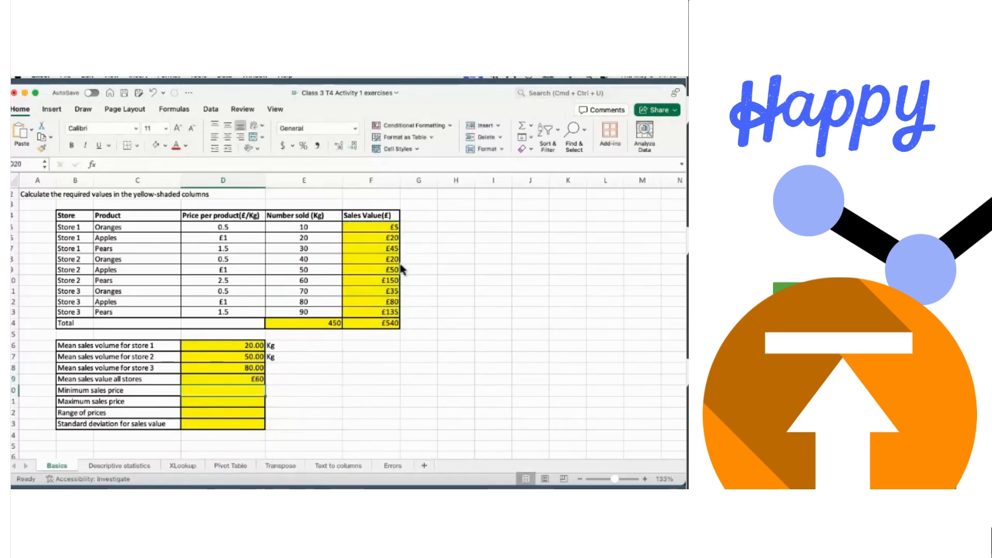
left_click(388, 230)
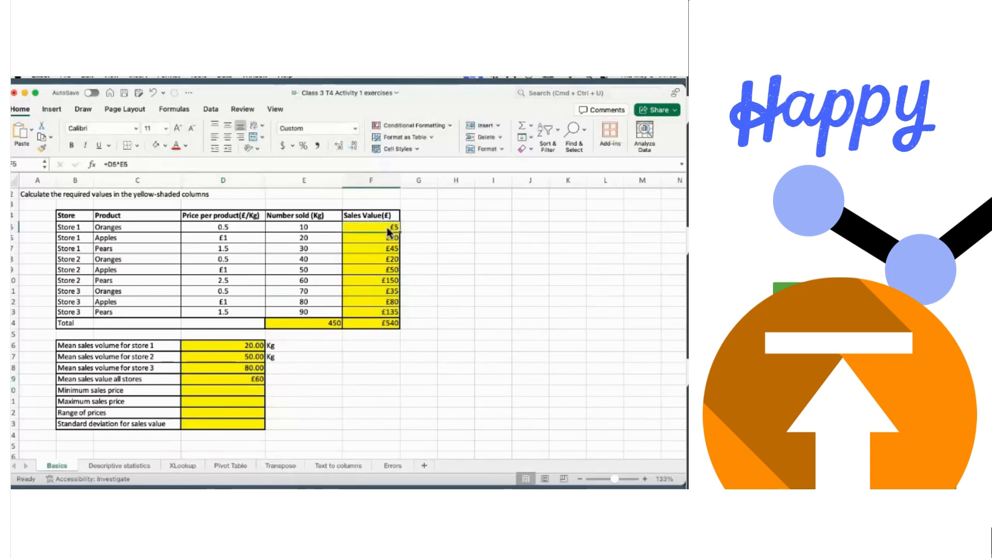
key("shift+Down")
key("shift+Down")
key("shift+Down")
key("shift+Down")
key("shift+Down")
key("shift+Down")
key("shift+Down")
key("shift+Down")
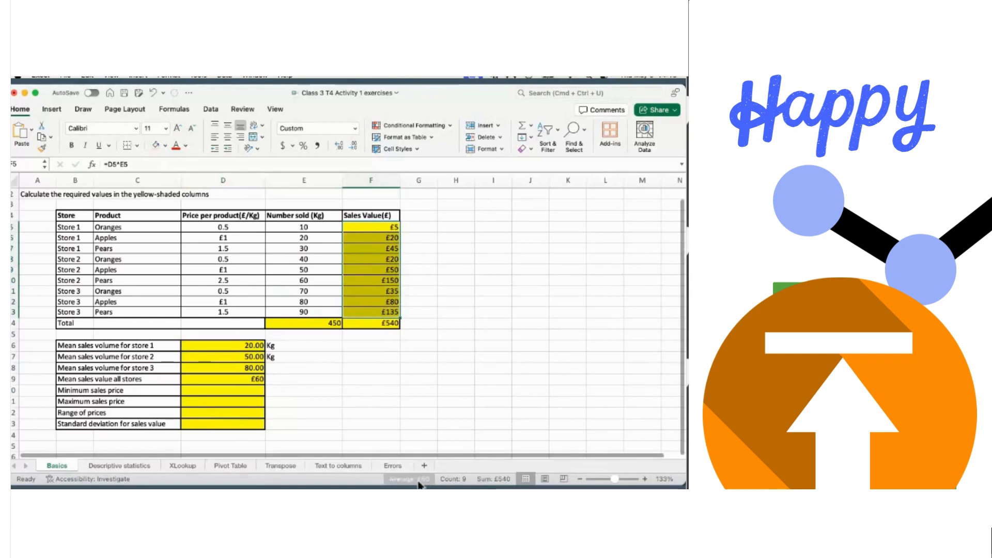
left_click(245, 392)
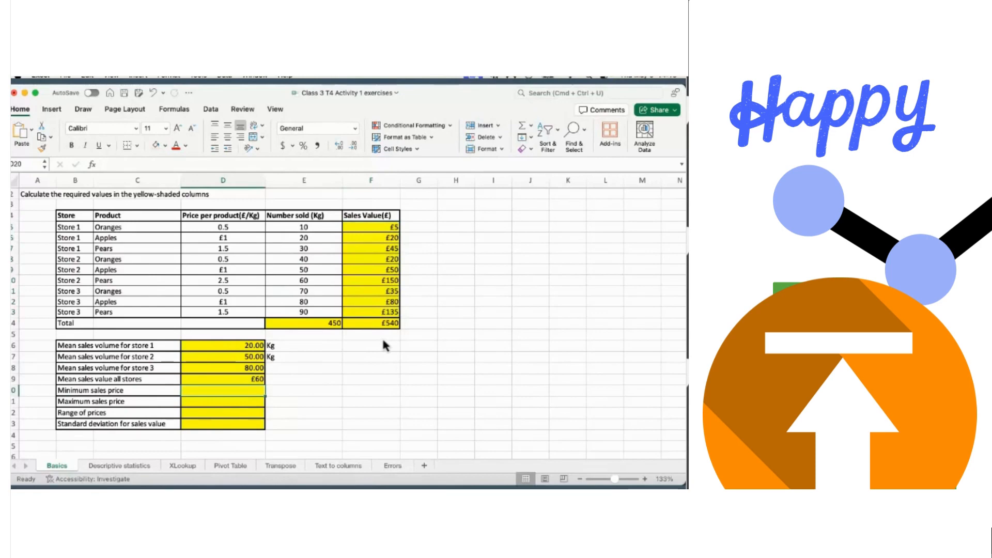
- Enter =MIN(D5:D13) in D20 so the minimum sales price shows 0.5
type("=min")
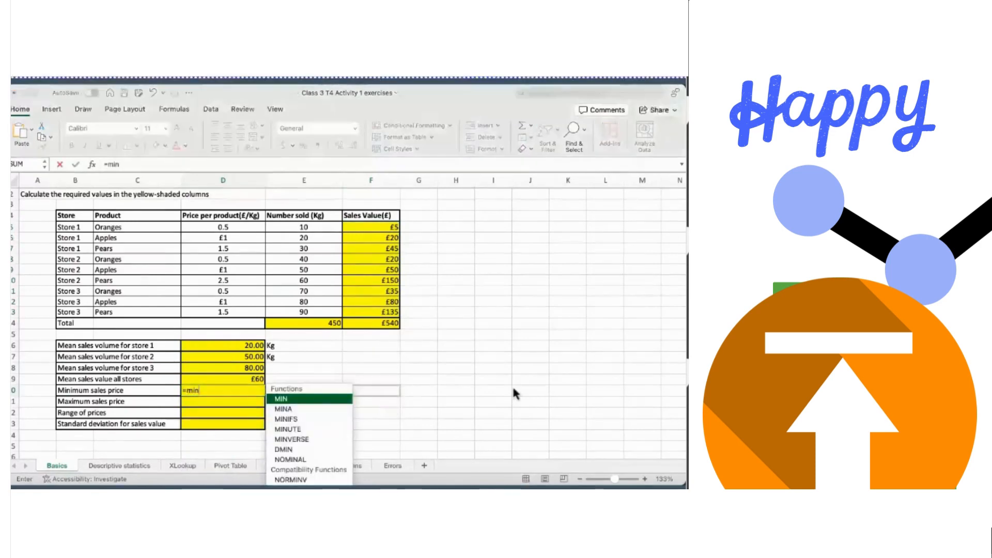
double_click(279, 398)
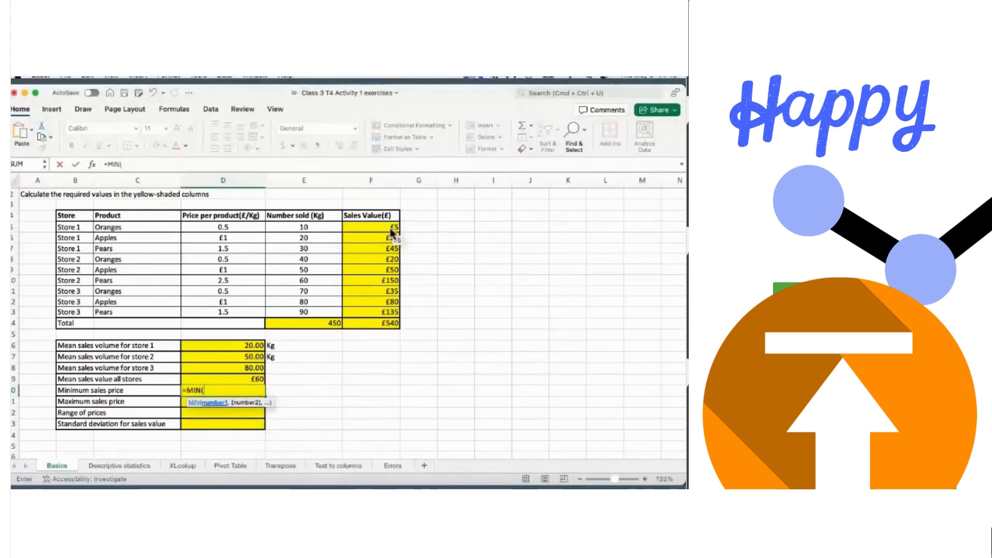
left_click(227, 230)
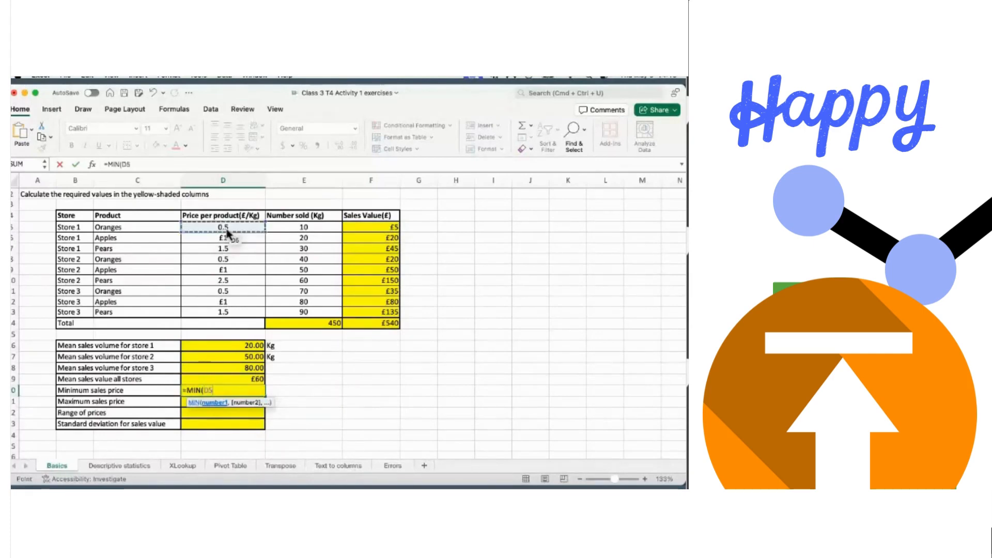
key("shift+Down")
key("shift+Down")
key("shift+Down")
key("shift+Down")
key("shift+Down")
key("shift+Down")
key("shift+Down")
key("shift+Down")
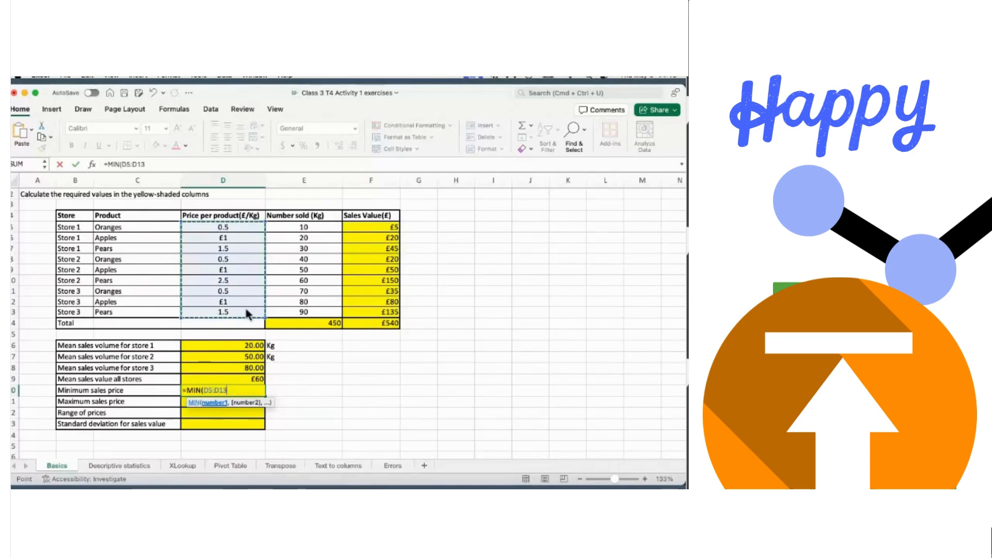
key("Return")
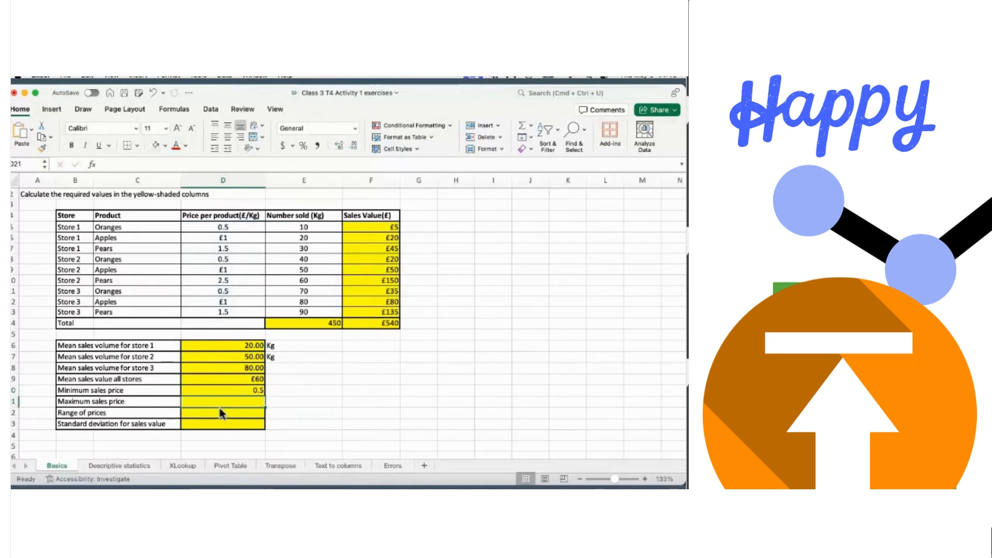
- Enter =MAX(D5:D13) in D21 so the maximum sales price shows 2.5
type("=")
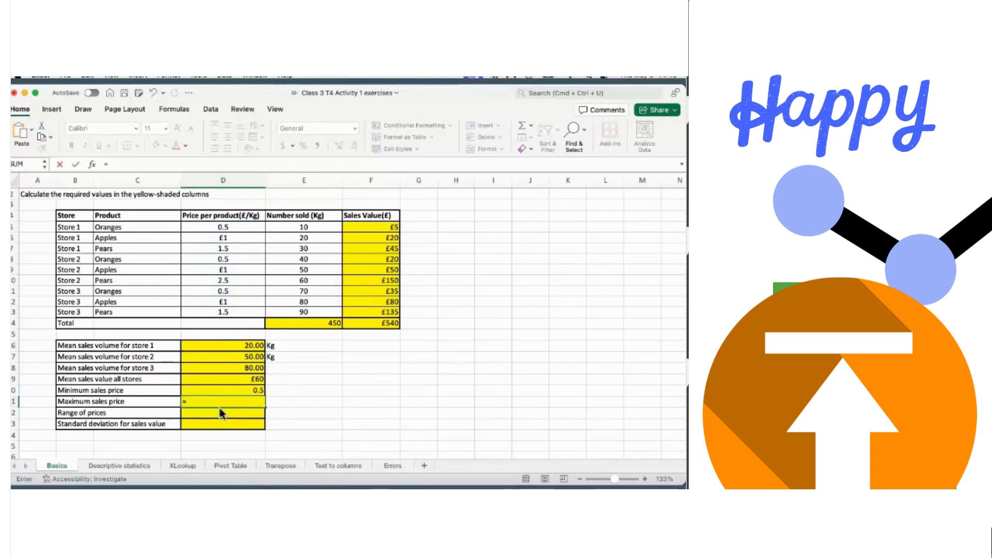
type("max")
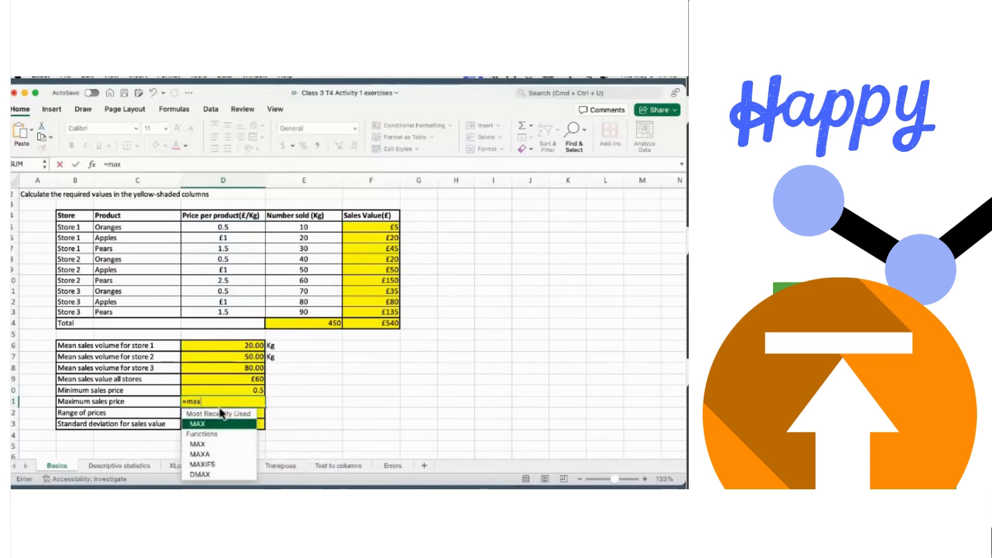
double_click(212, 423)
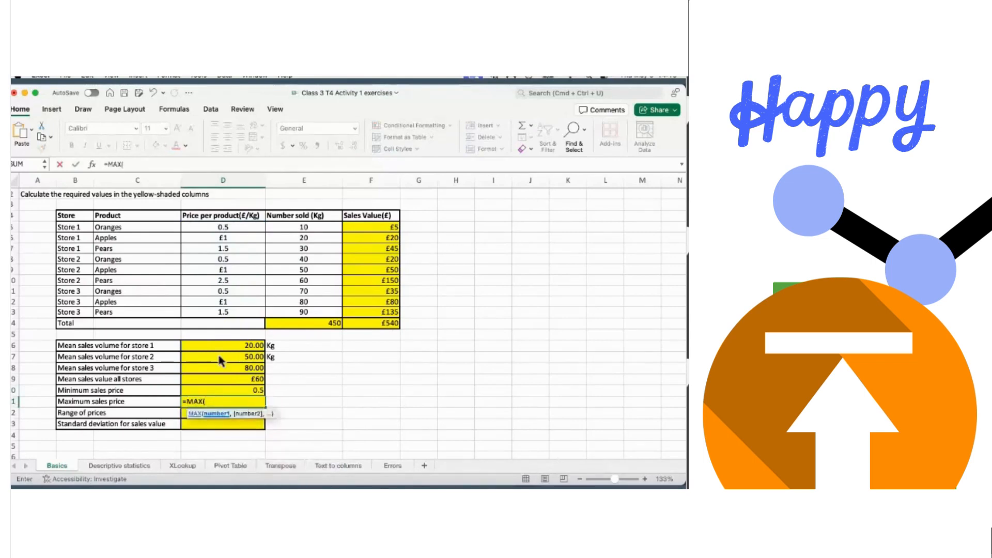
left_click_drag(223, 228, 225, 235)
key("shift+Down")
key("shift+Down")
key("shift+Down")
key("shift+Down")
key("shift+Down")
key("shift+Down")
key("shift+Down")
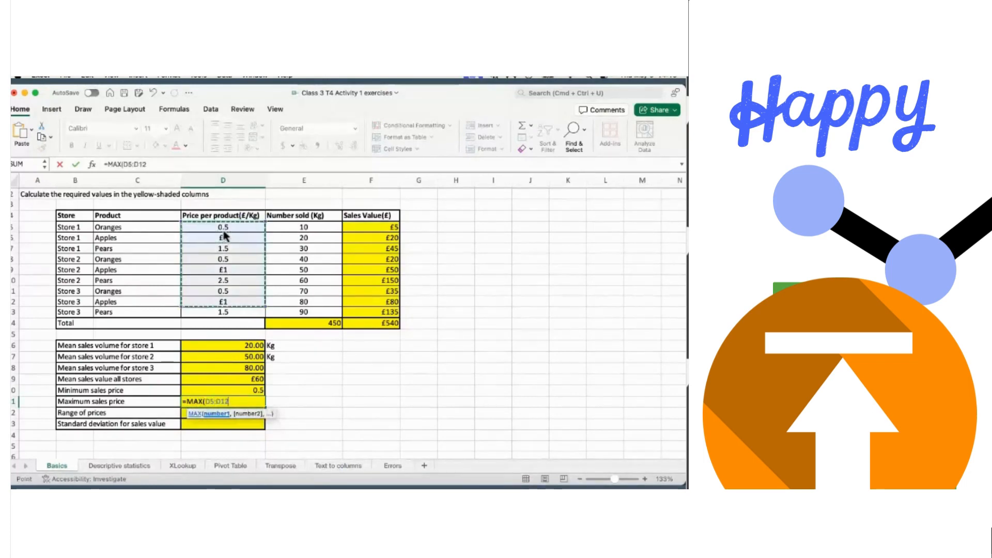
key("Return")
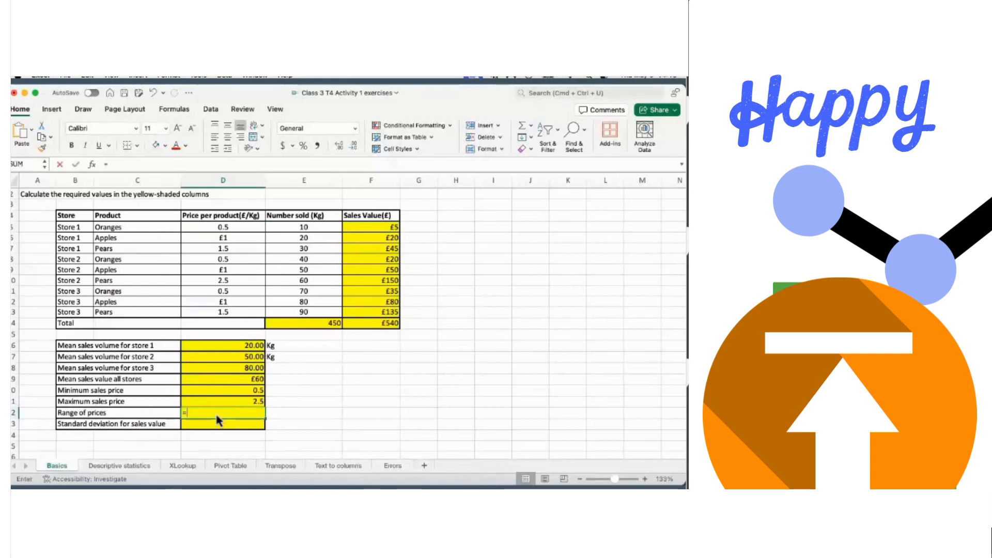
- Enter =D21-D20 in D22 so the range of prices shows 2
type("=")
left_click(234, 402)
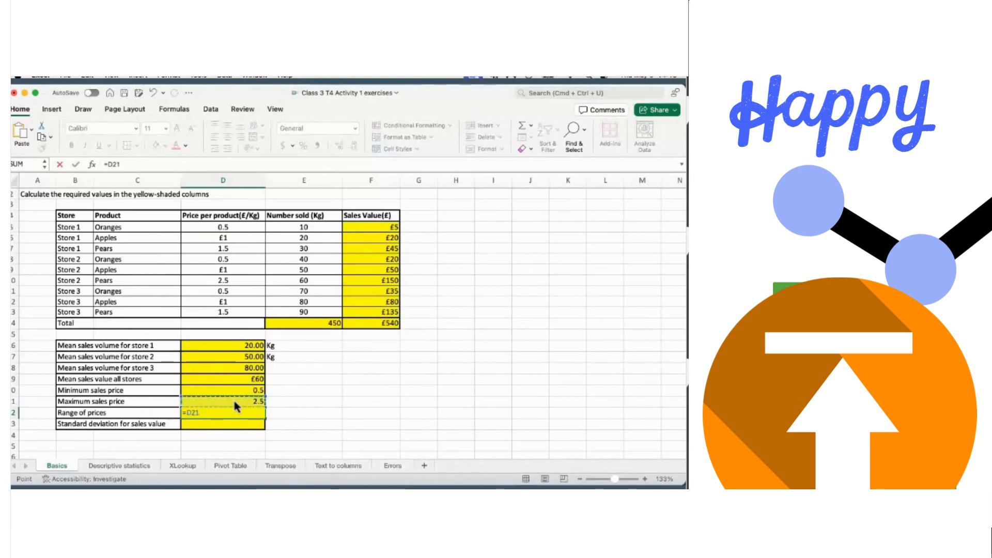
type("-")
left_click(244, 392)
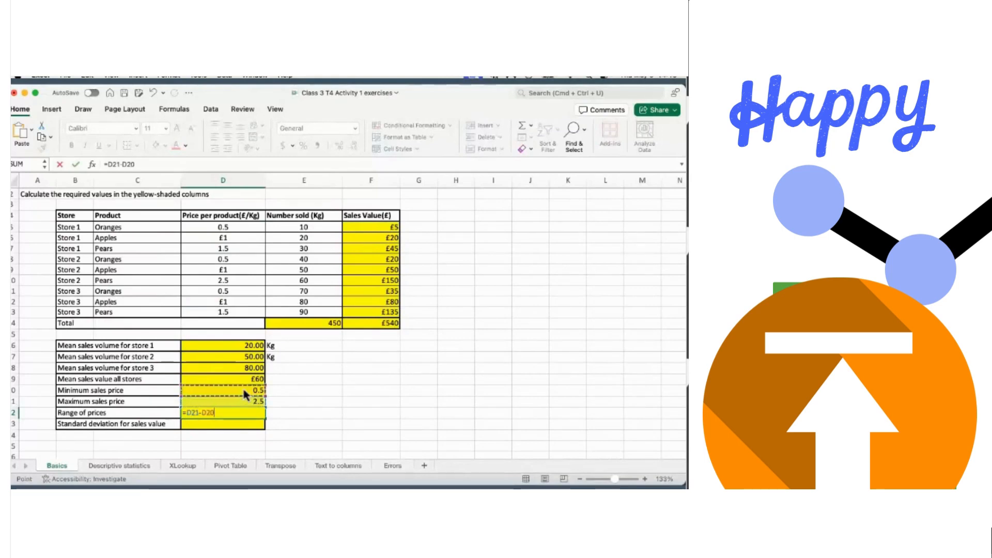
key("Return")
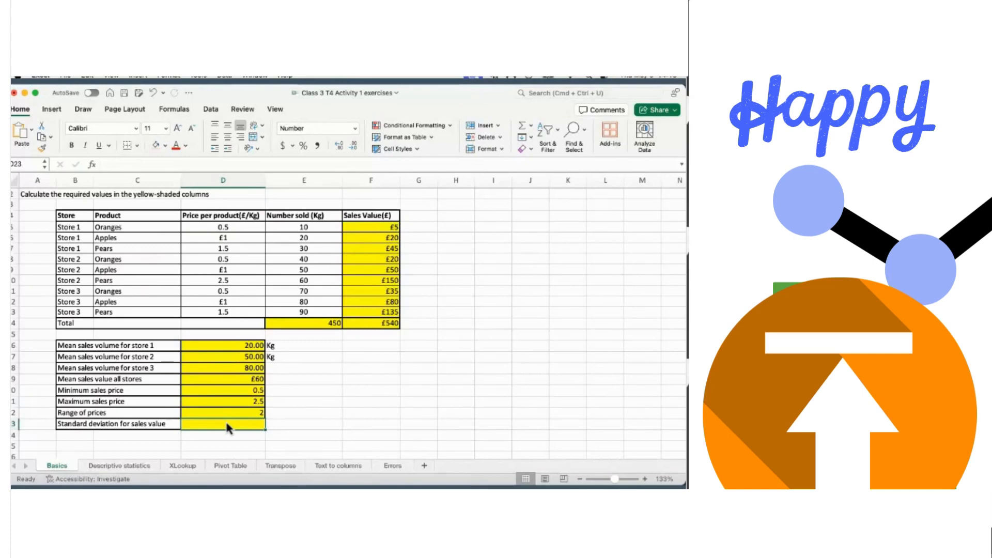
- Enter =STDEV.S(F5:F13) in D23 for a sales value standard deviation of 52
type("=ste")
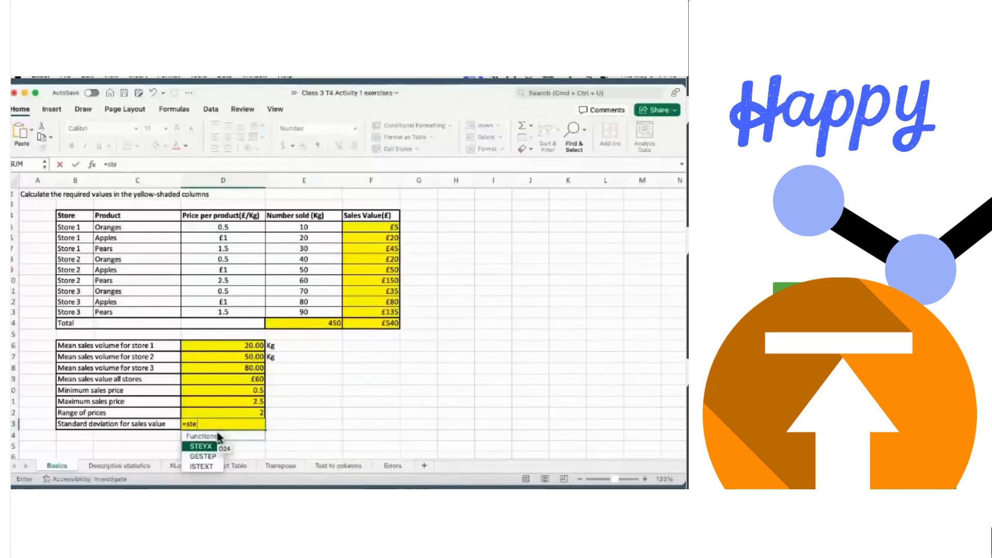
key("BackSpace")
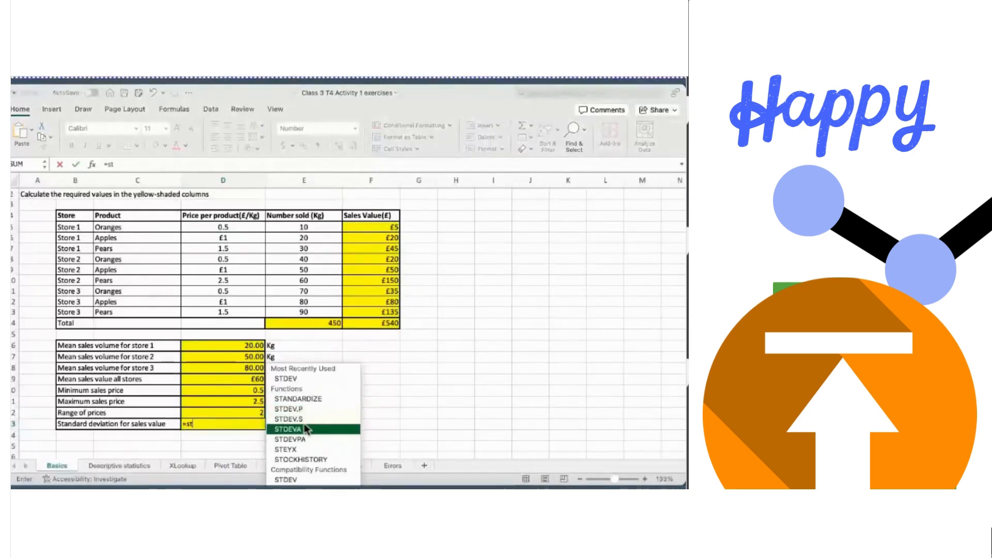
double_click(290, 419)
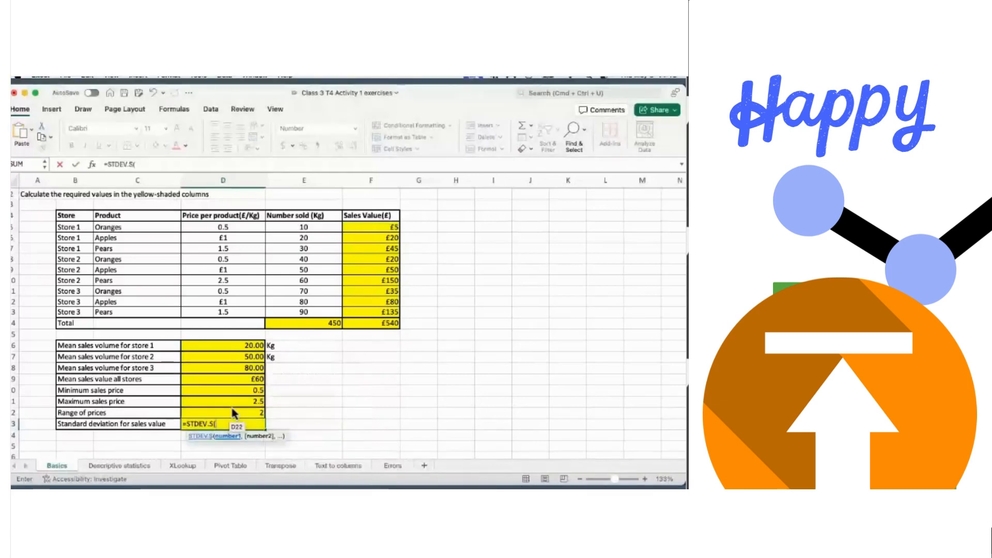
left_click(384, 228)
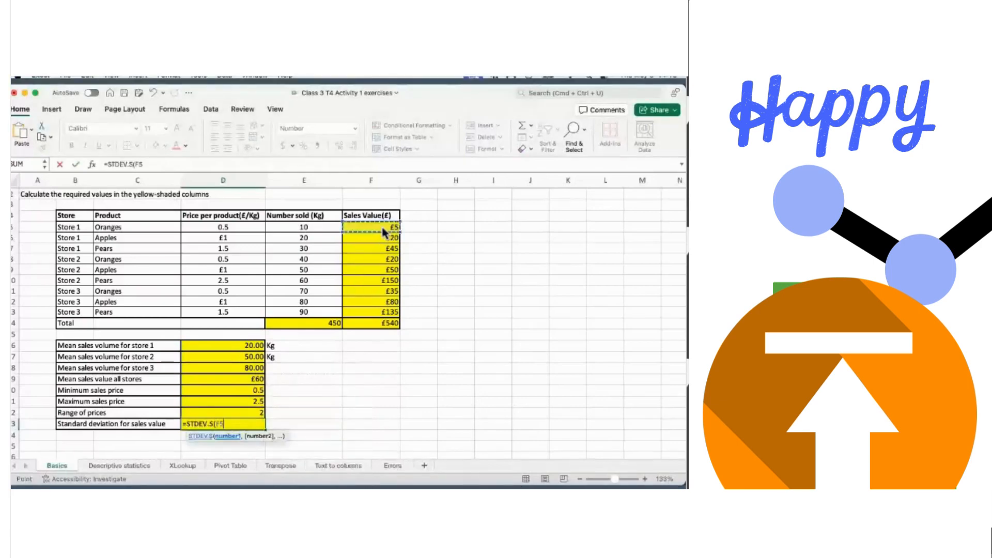
key("shift+Down")
key("shift+Down")
key("shift+Down")
key("shift+Down")
key("shift+Down")
key("shift+Down")
key("shift+Down")
key("shift+Down")
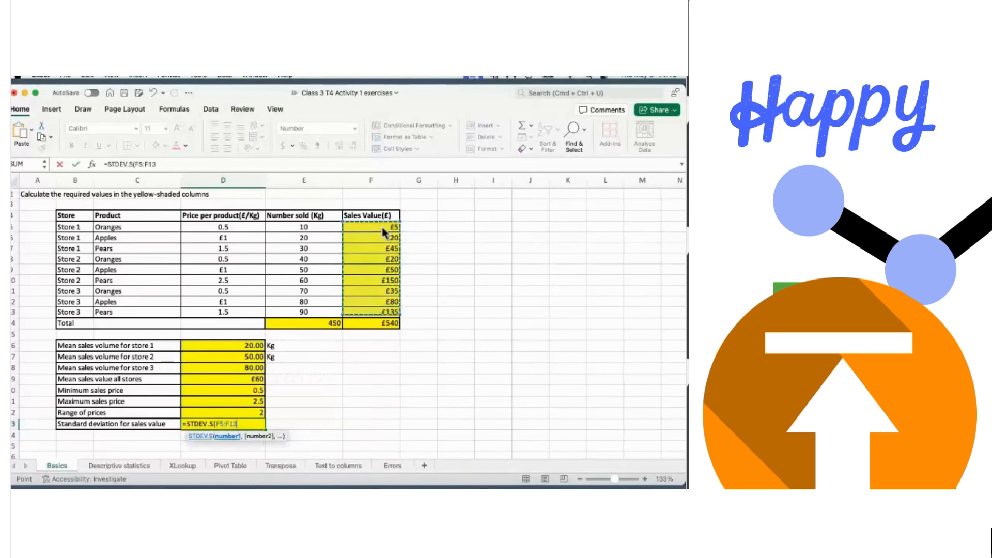
key("Return")
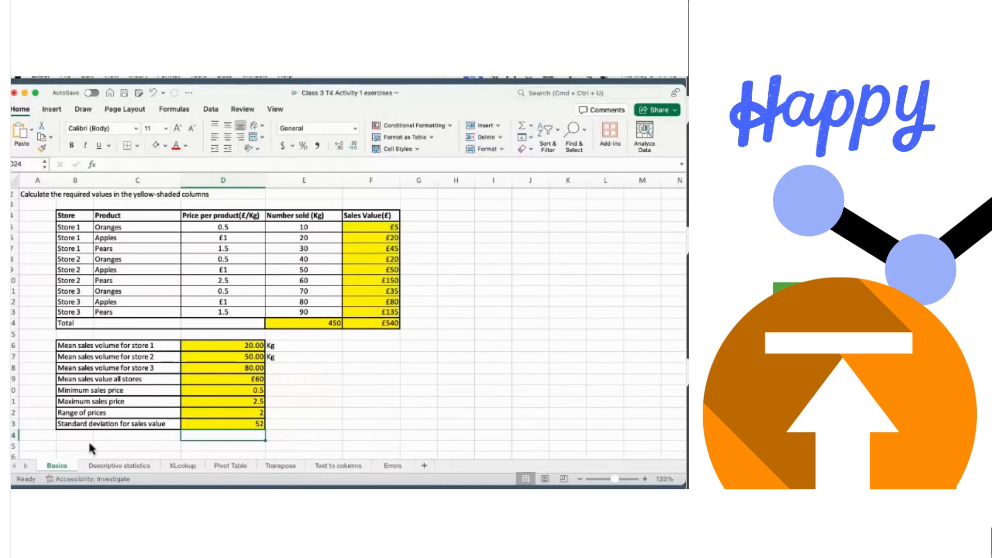
left_click(120, 466)
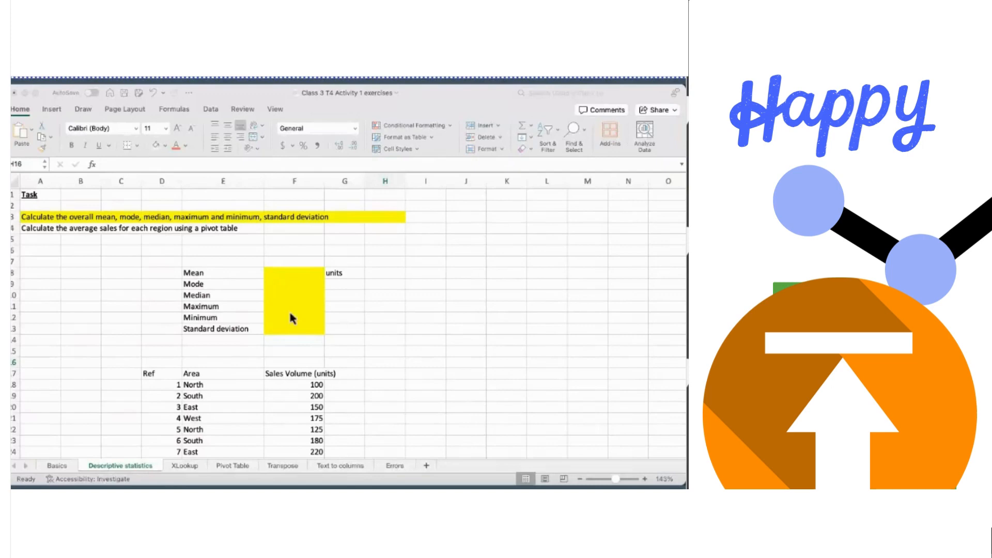
- Select headers D17:F17 and extend the selection to the last Ref data row
scroll(291, 316, "down", 5)
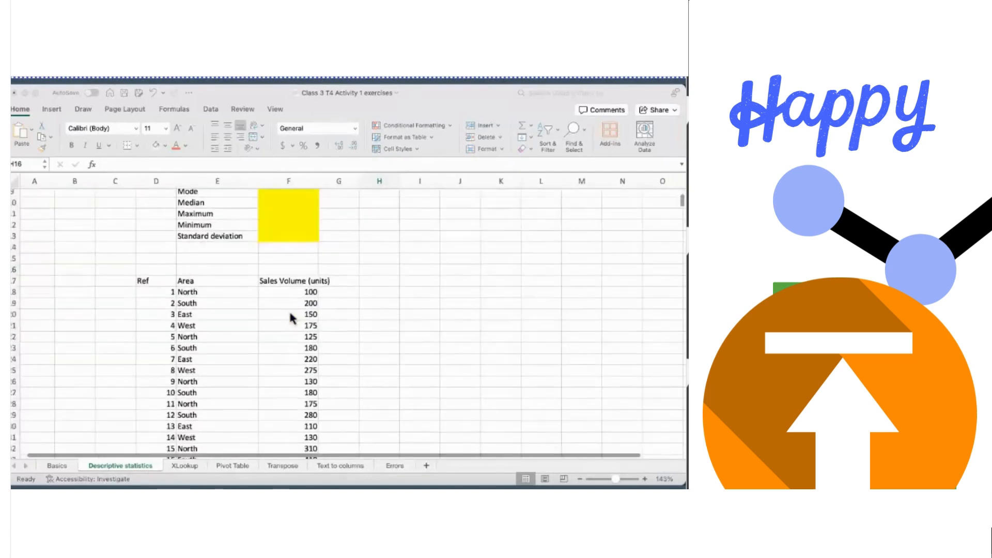
left_click(146, 291)
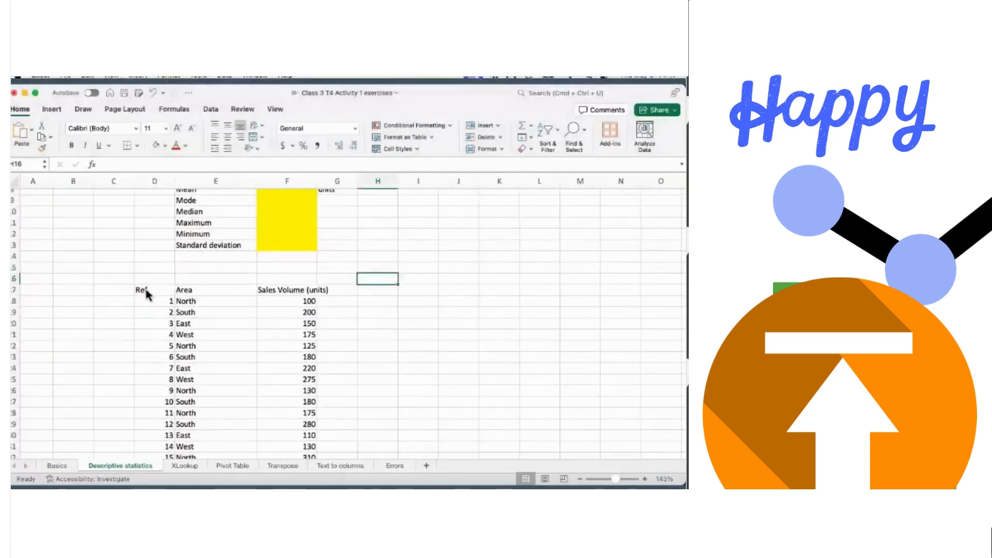
left_click(146, 292)
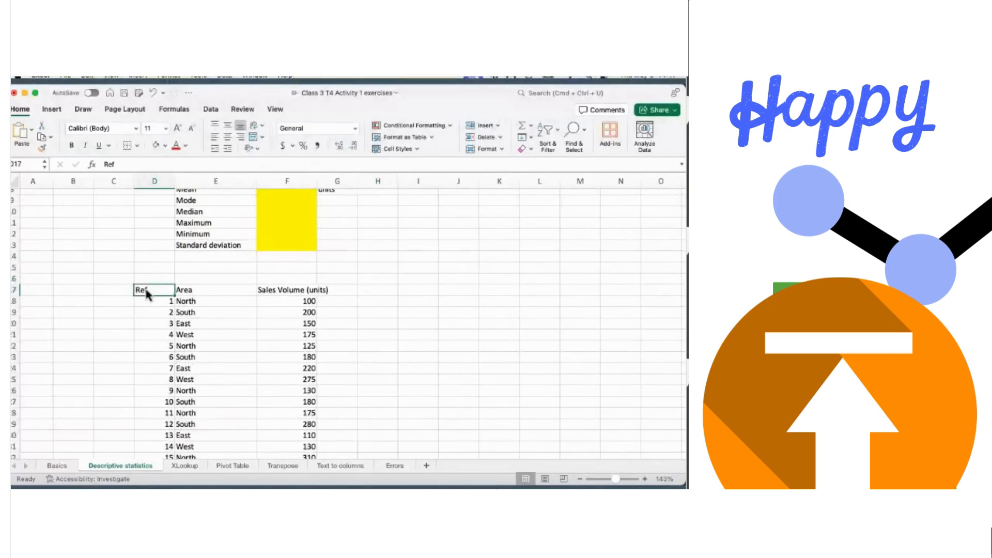
left_click(313, 294, "shift")
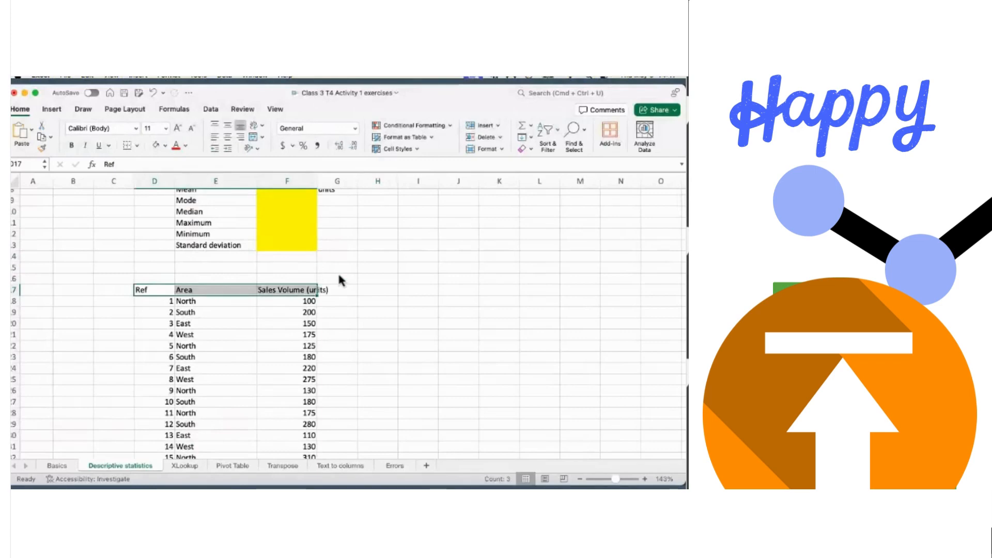
left_click(152, 282)
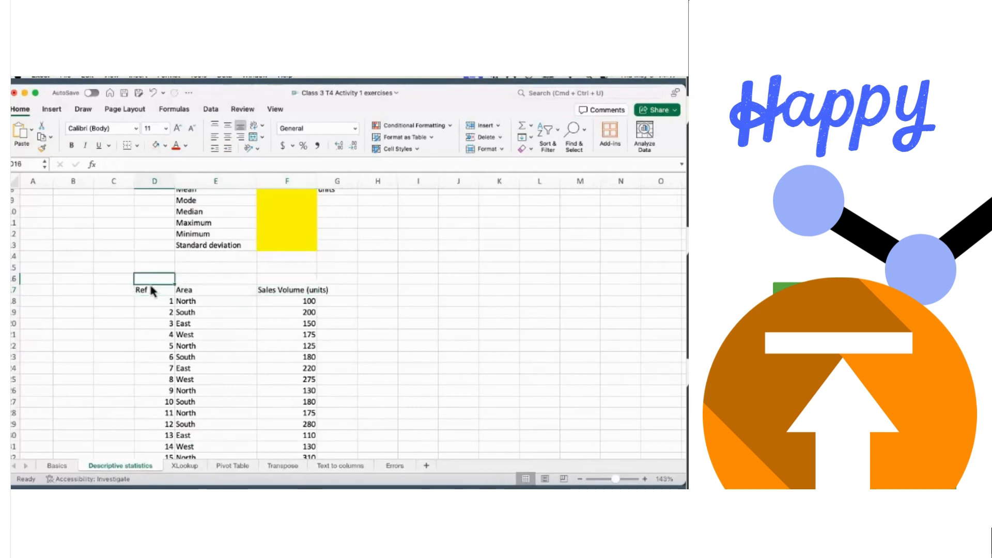
left_click(150, 292)
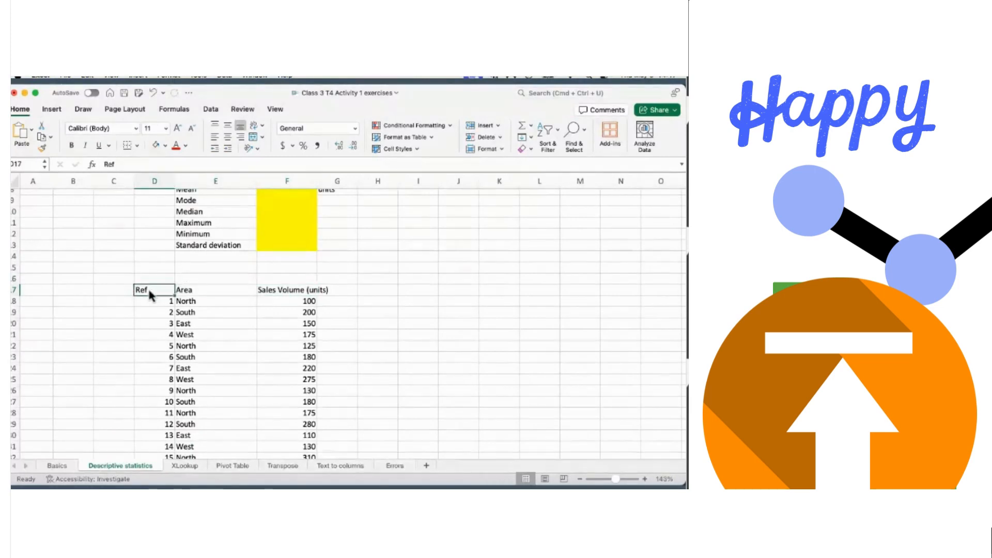
left_click(315, 293, "shift")
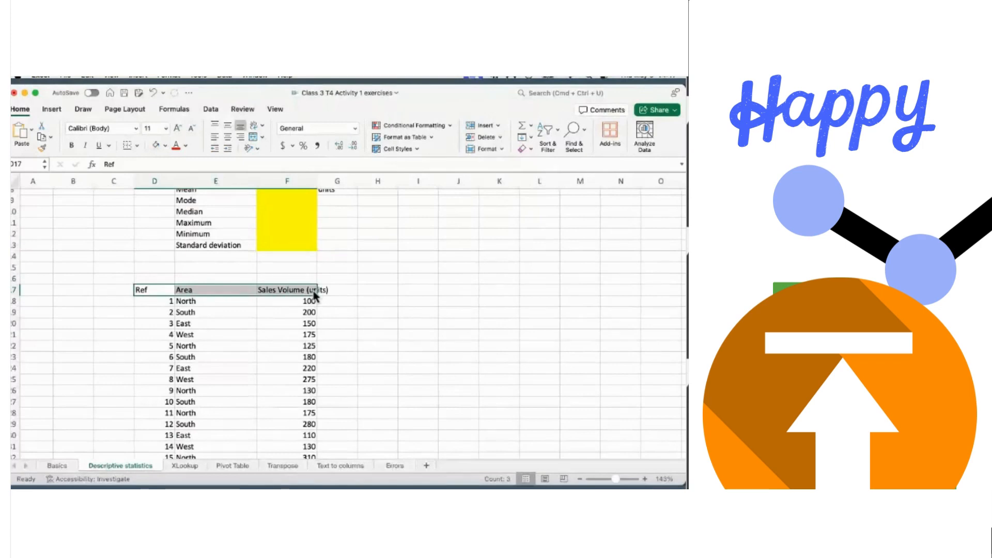
key("super+shift+Down")
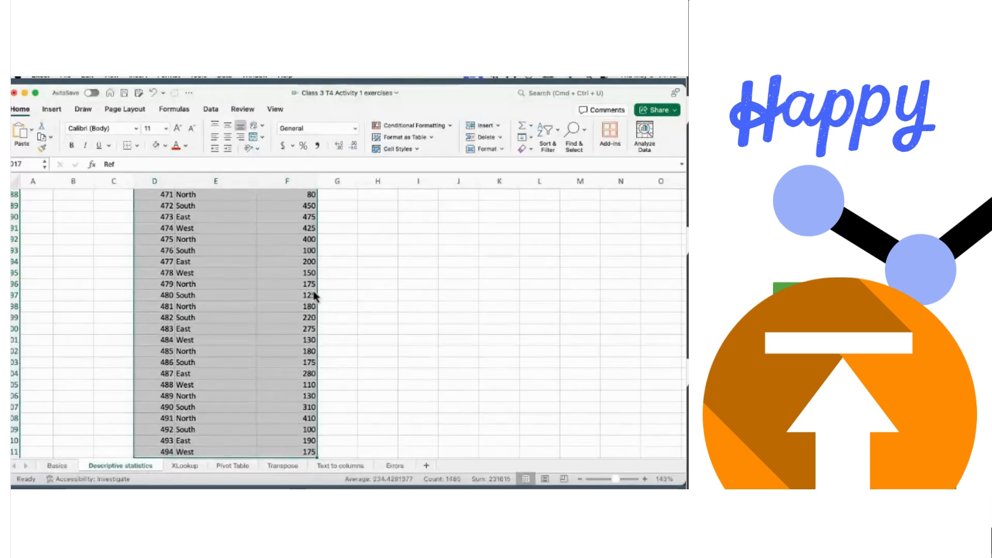
- Convert the selected Ref, Area and Sales Volume data into Table1 with headers
key("super+t")
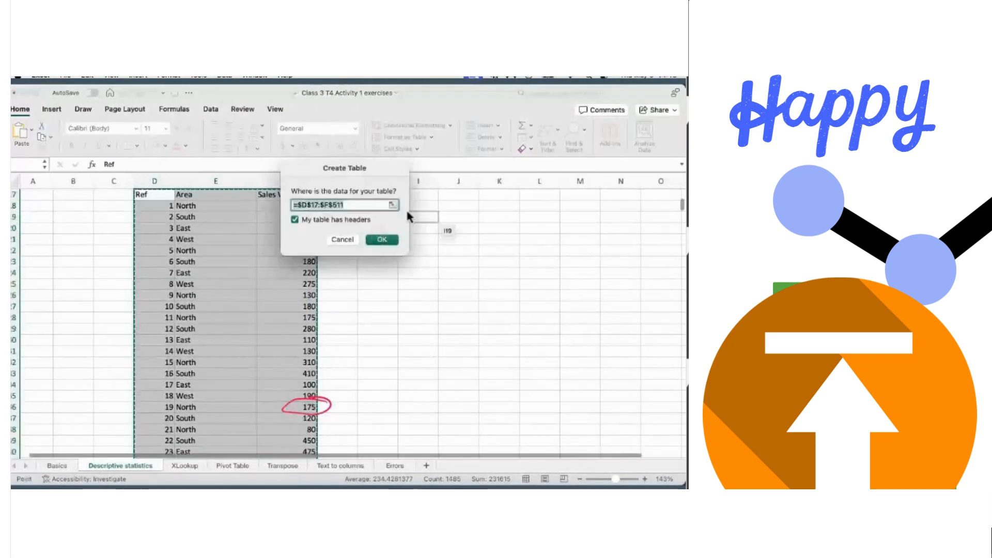
left_click(381, 240)
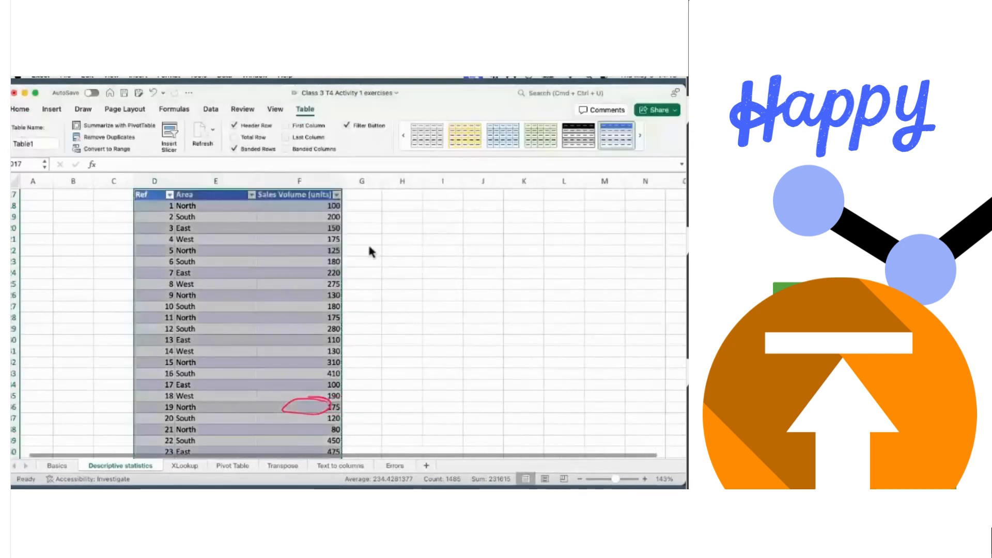
scroll(370, 251, "up", 2)
scroll(369, 248, "up", 5)
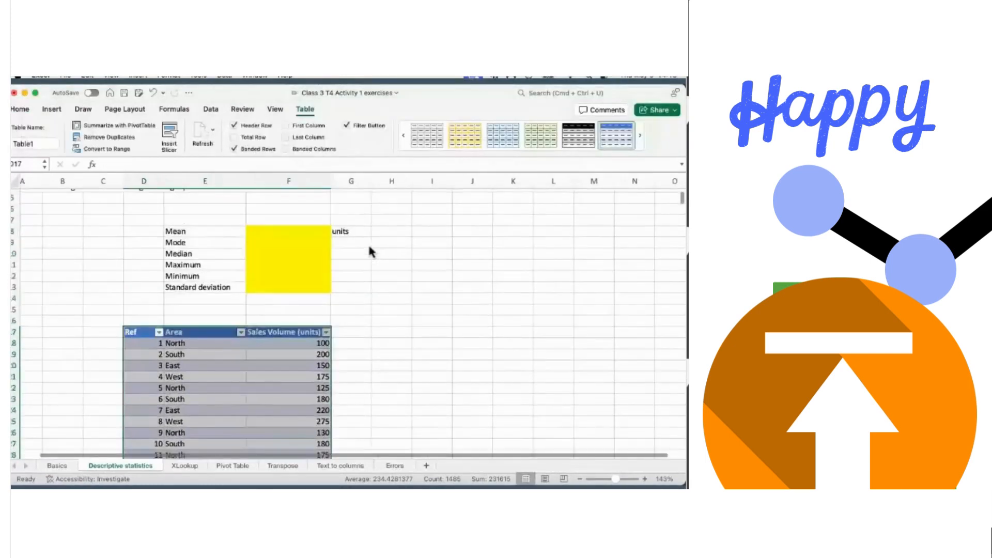
left_click(369, 247)
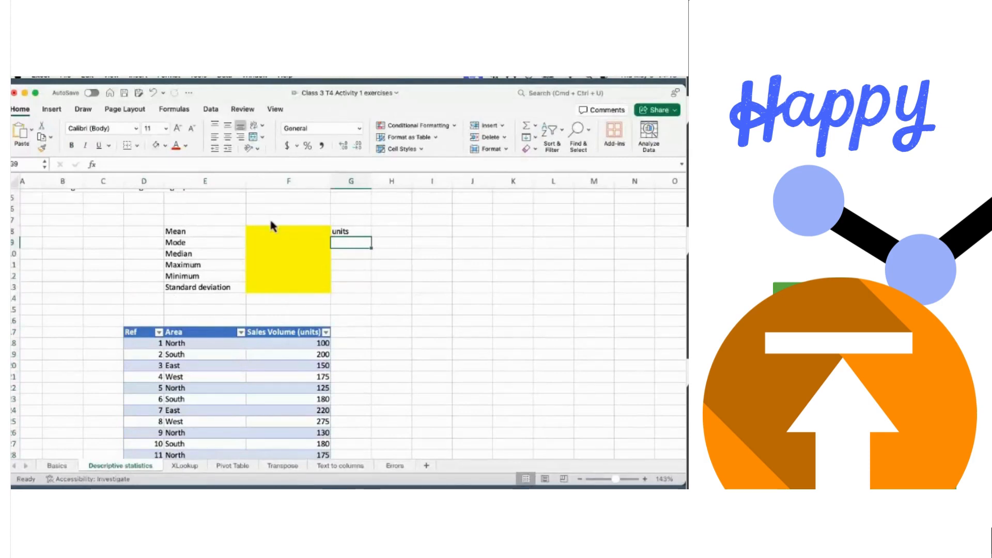
left_click(279, 232)
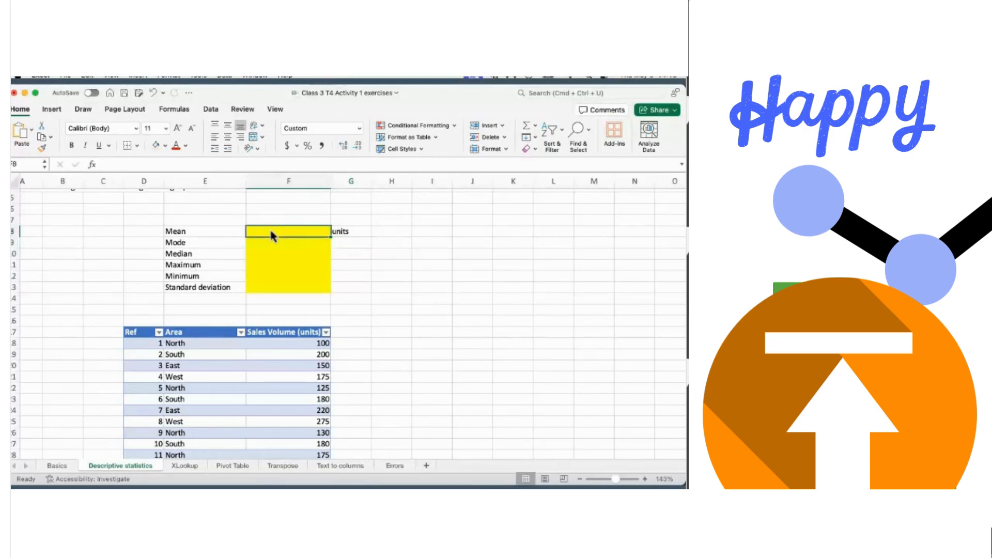
- Start an AVERAGE formula over Table1's Sales Volume (units) column in F8, then abandon it
type("=av")
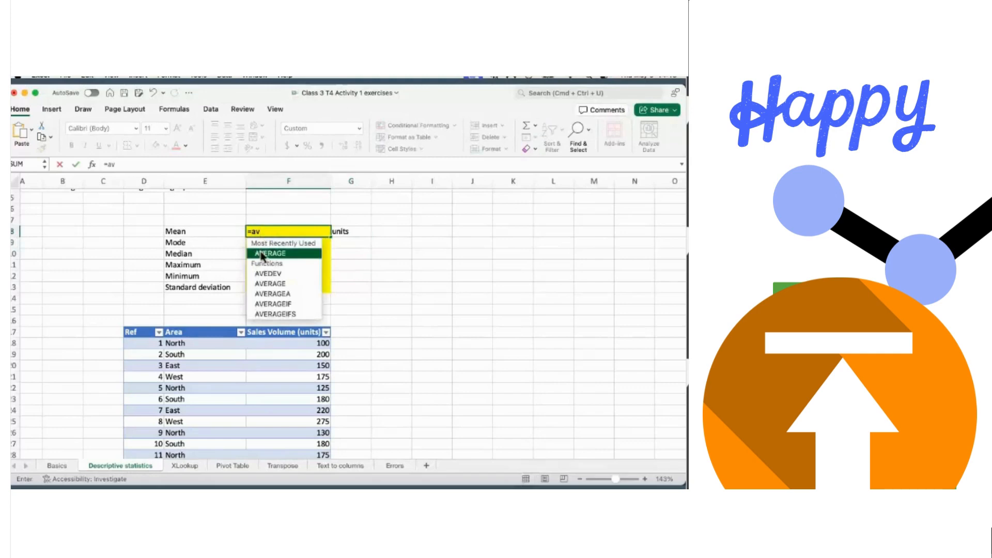
double_click(261, 257)
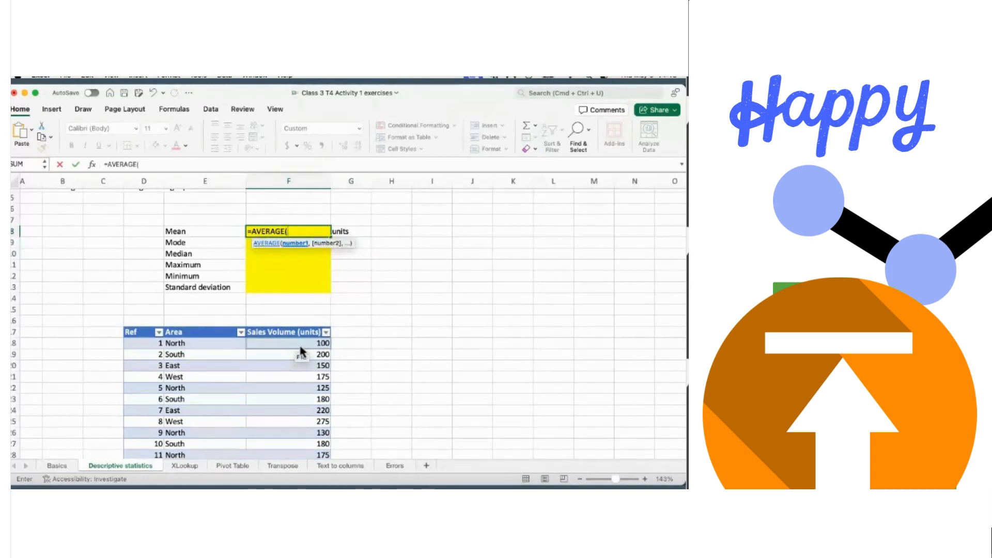
left_click_drag(299, 344, 302, 365)
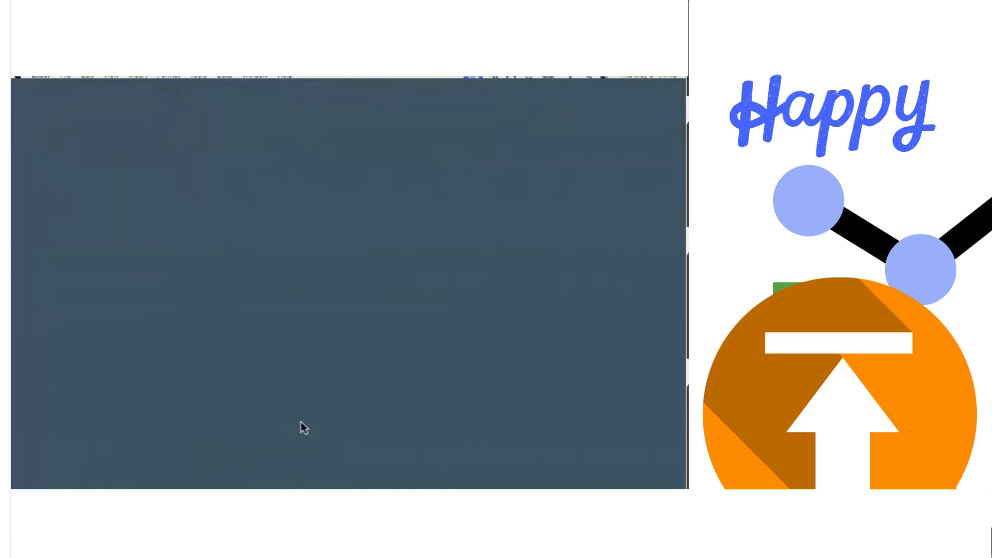
left_click(302, 360)
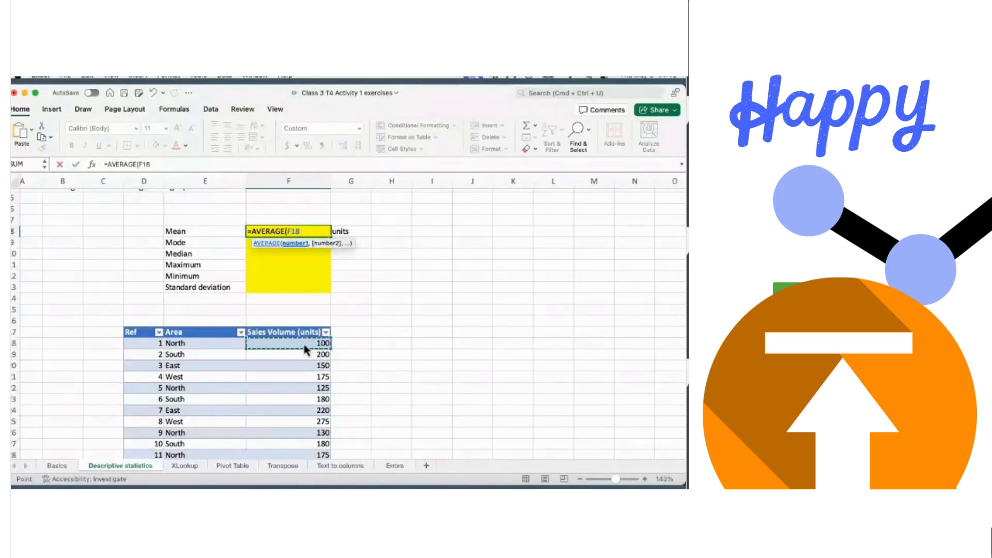
key("ctrl+shift+Down")
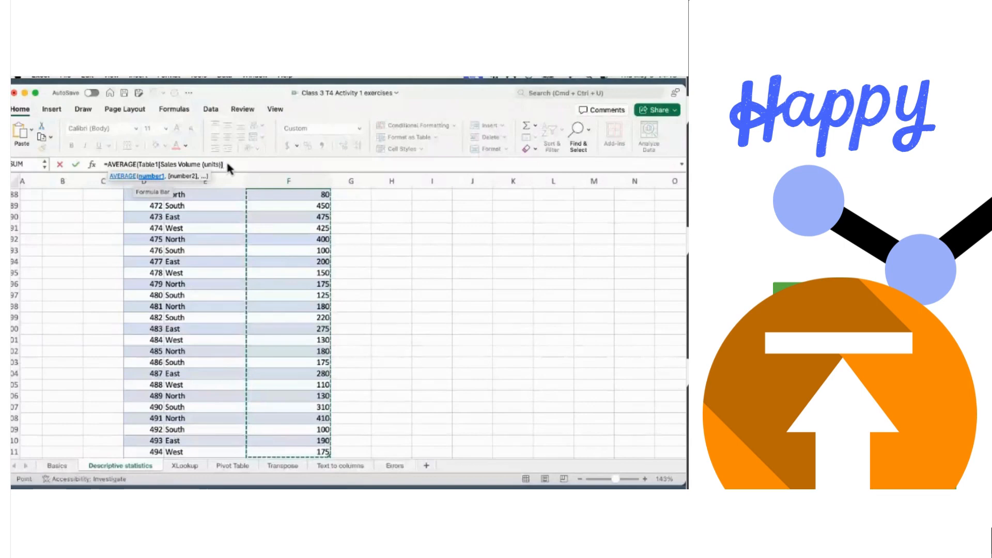
key("Escape")
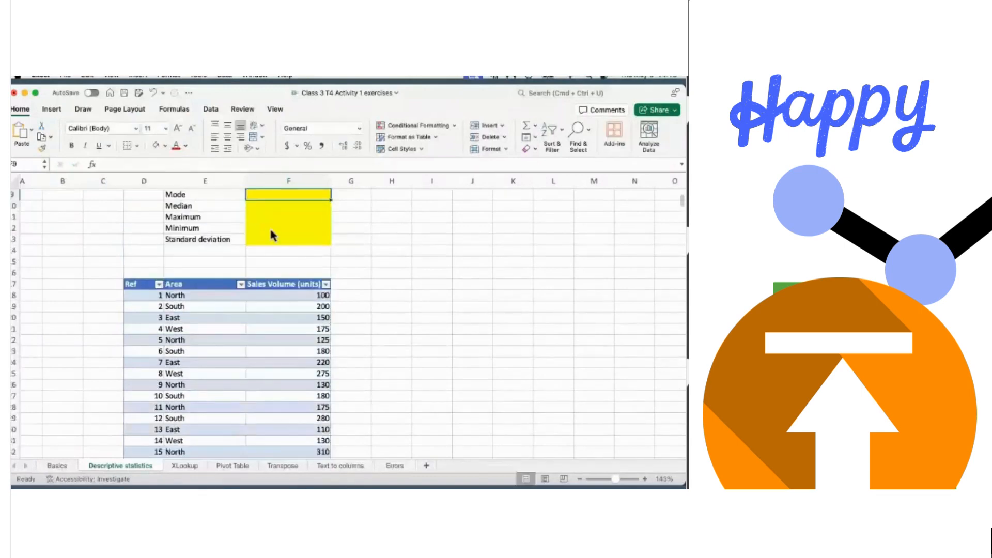
scroll(268, 226, "up", 3)
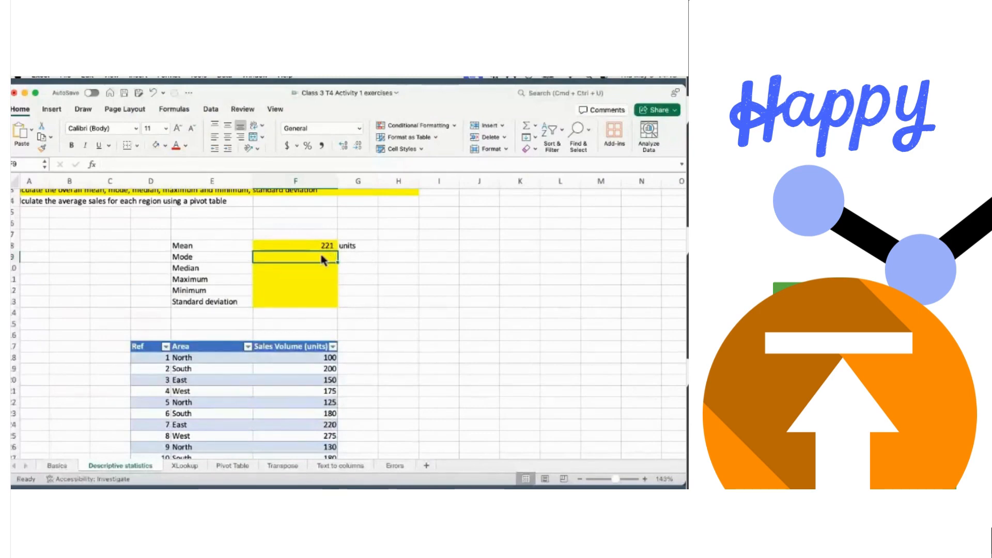
- Enter a MODE formula over the full Sales Volume column in F9, returning 175
type("=")
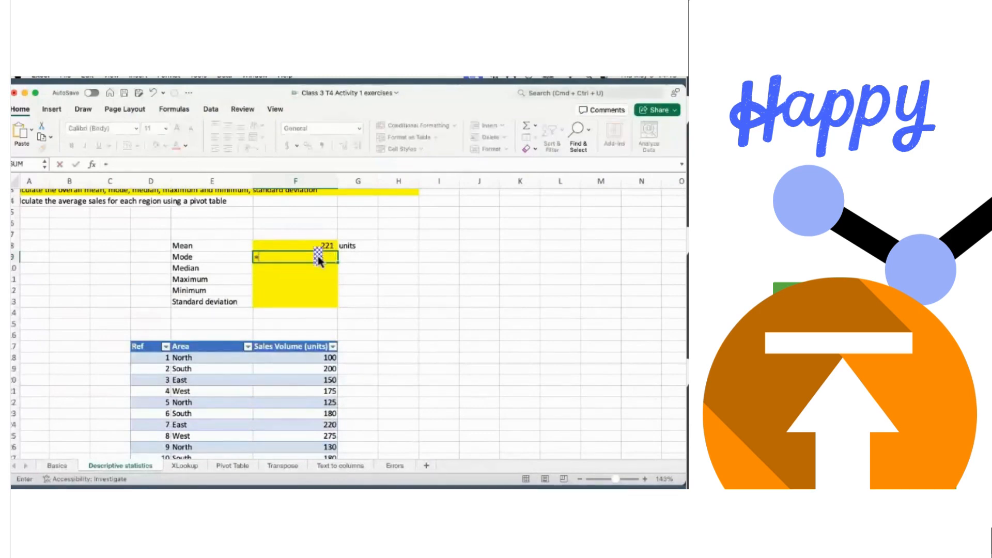
type("mod")
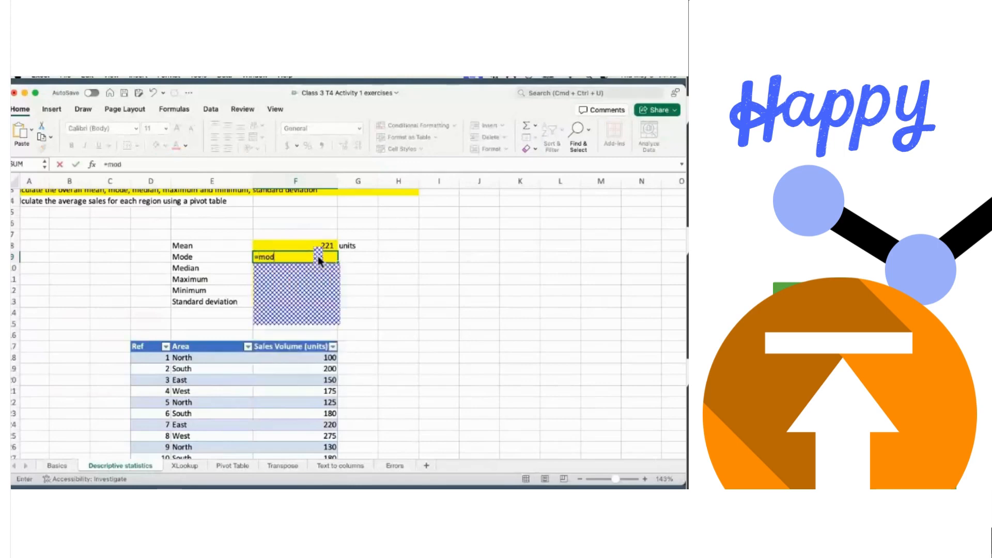
type("e")
double_click(277, 309)
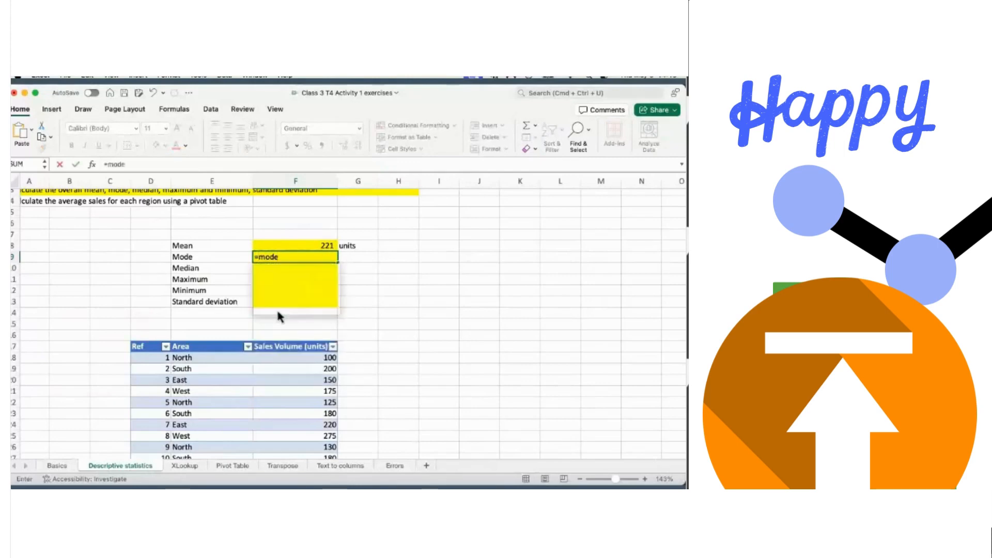
left_click(284, 362)
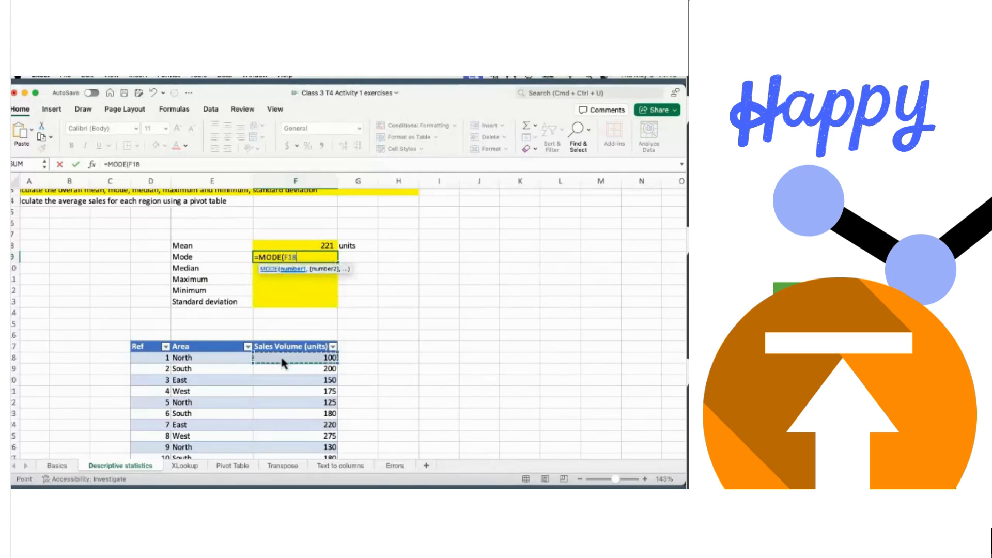
key("super+shift+Down")
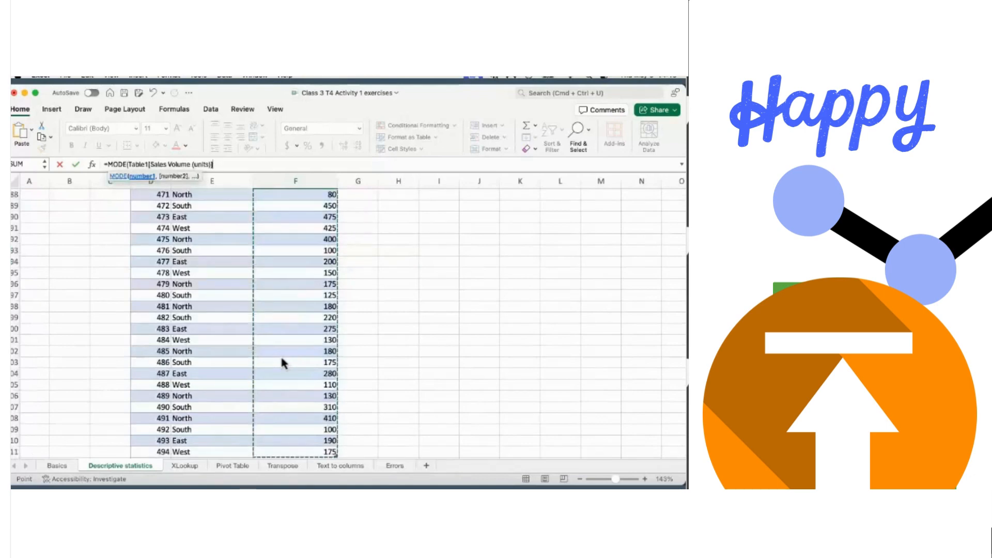
key("Return")
scroll(280, 355, "up", 5)
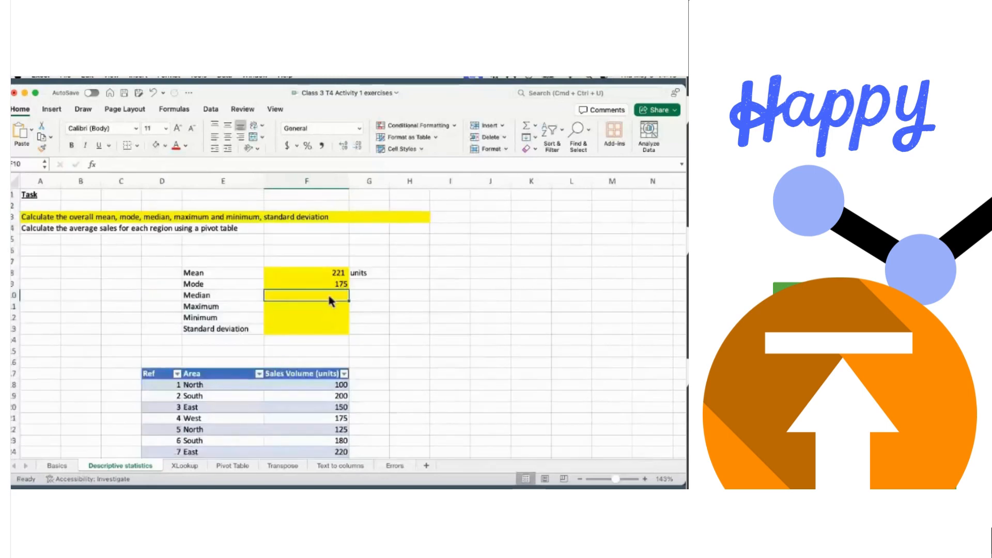
- Clear the stray reference accidentally entered in the Median cell
type("=")
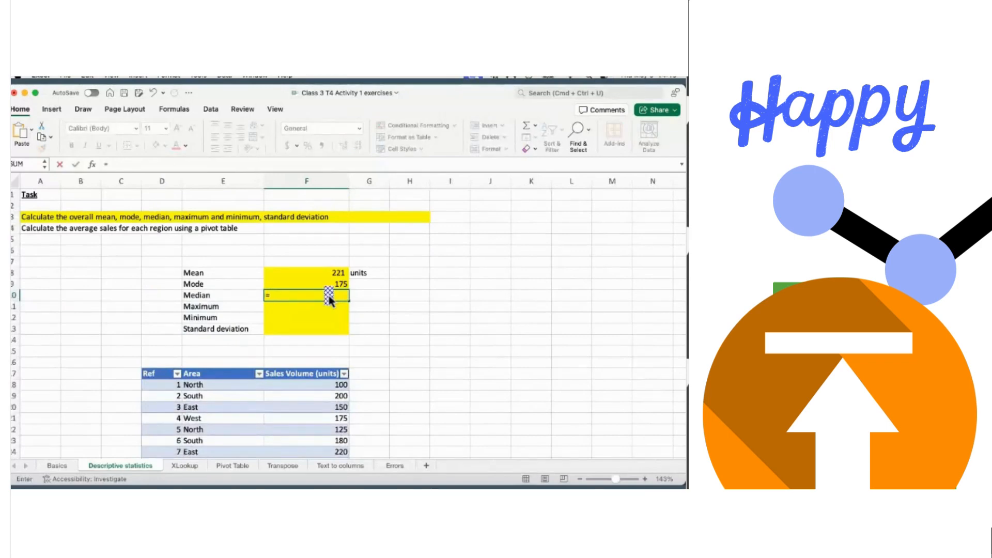
left_click_drag(330, 297, 326, 374)
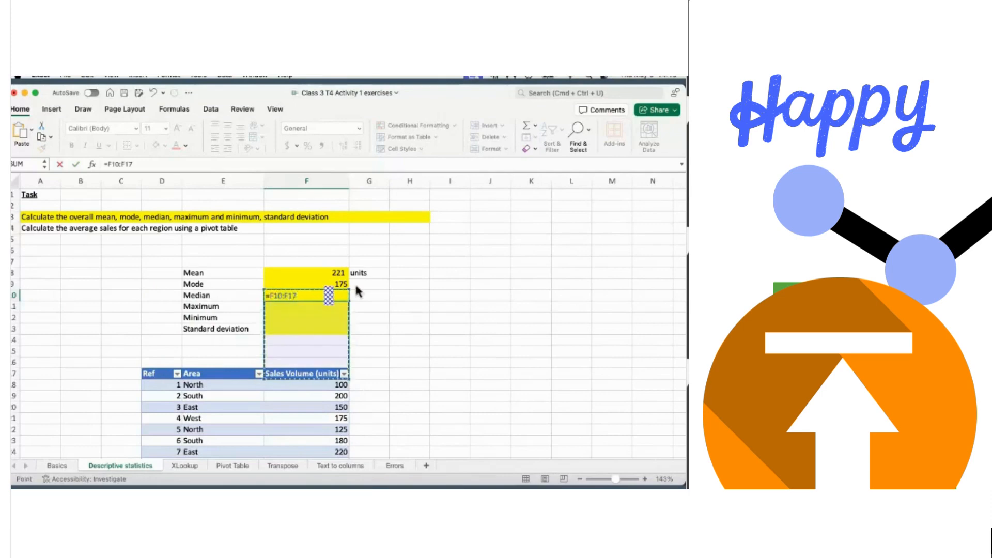
left_click(412, 262)
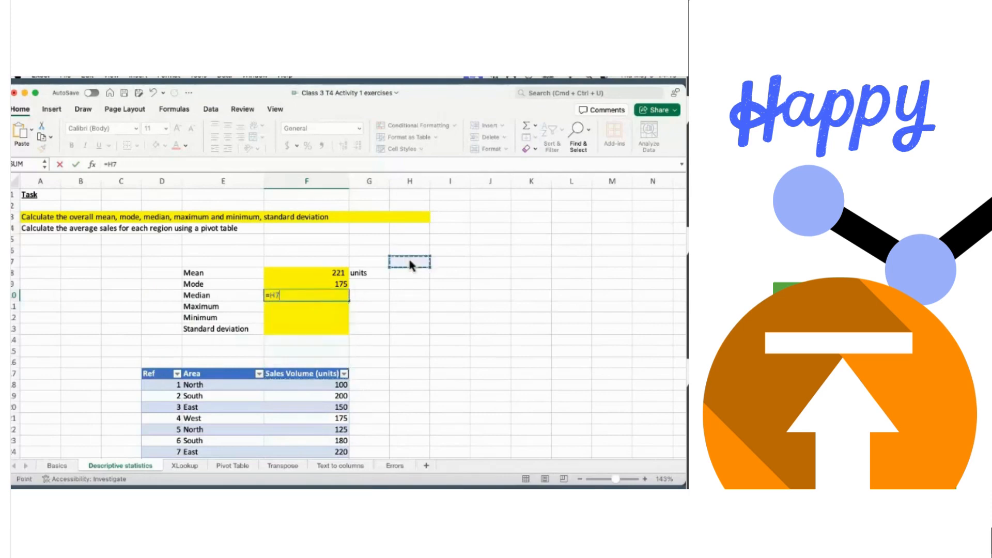
left_click(289, 299)
key("BackSpace")
key("BackSpace")
key("BackSpace")
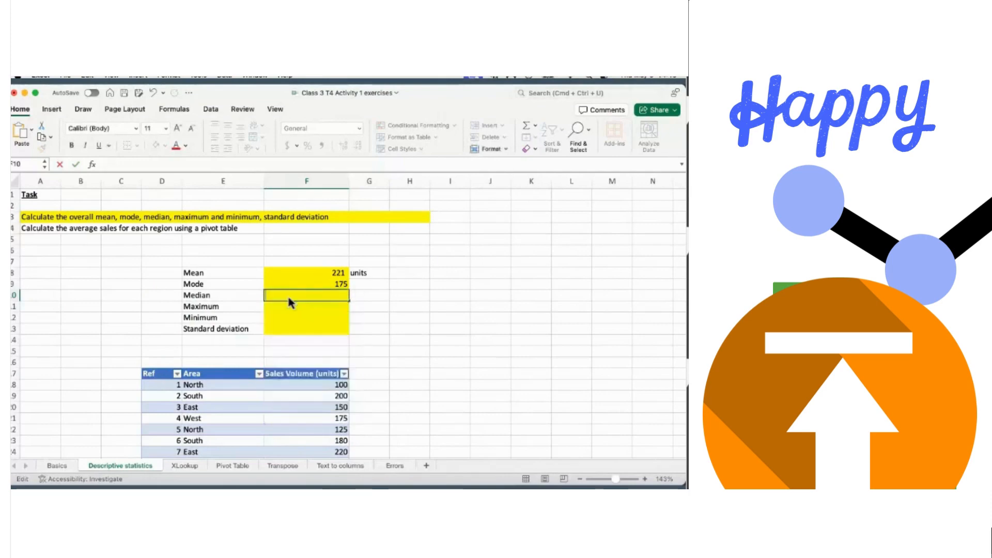
- Enter a MEDIAN formula over the full Sales Volume column in F10, returning 180
type("=media")
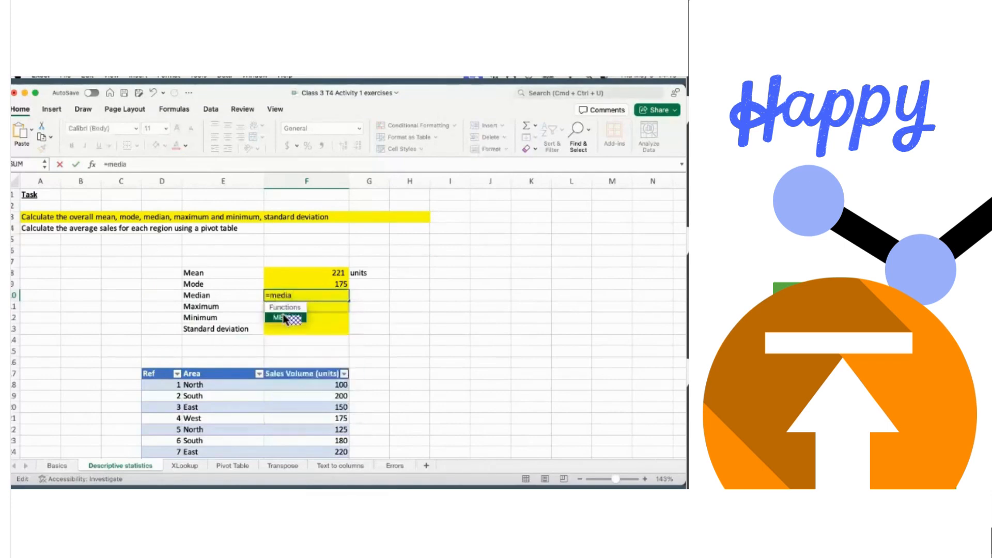
double_click(283, 308)
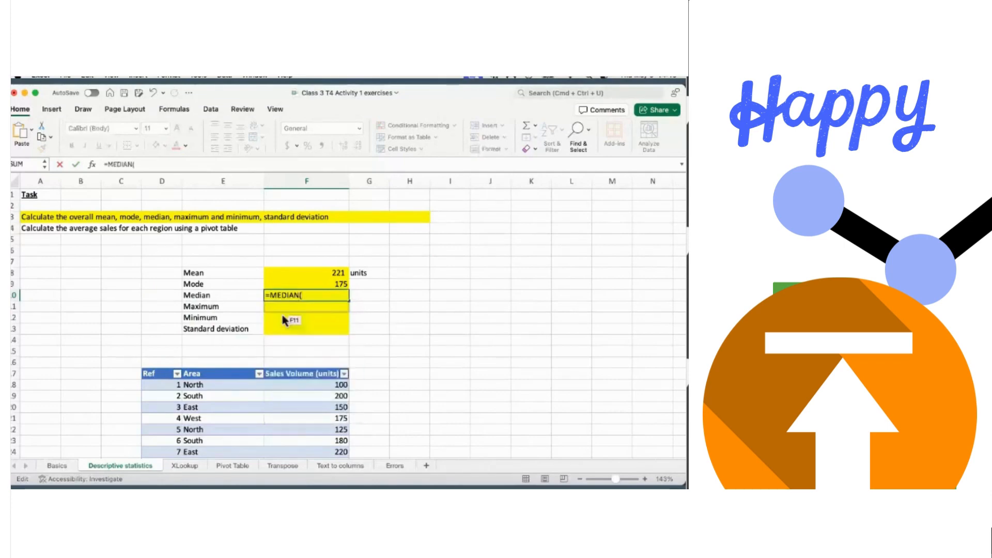
left_click(309, 386)
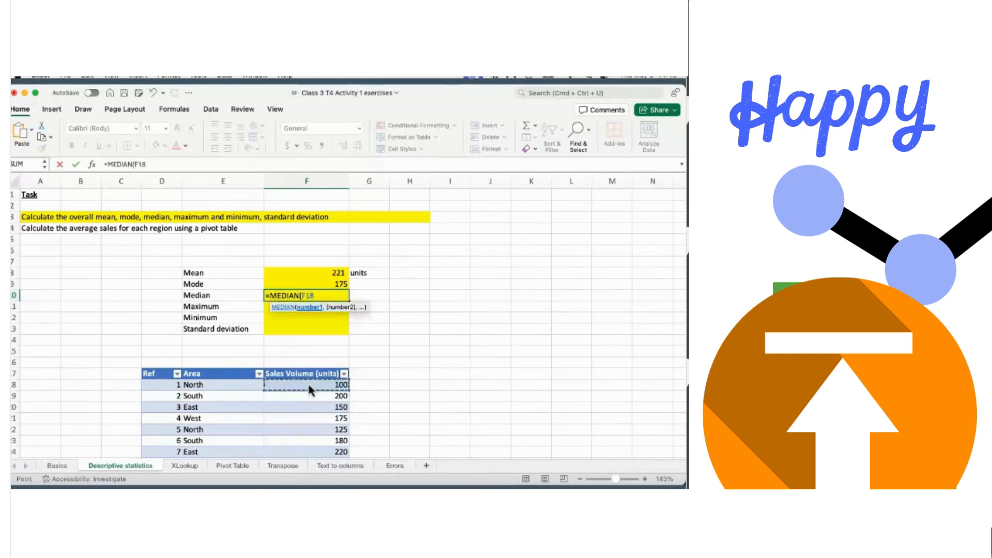
key("ctrl+shift+Down")
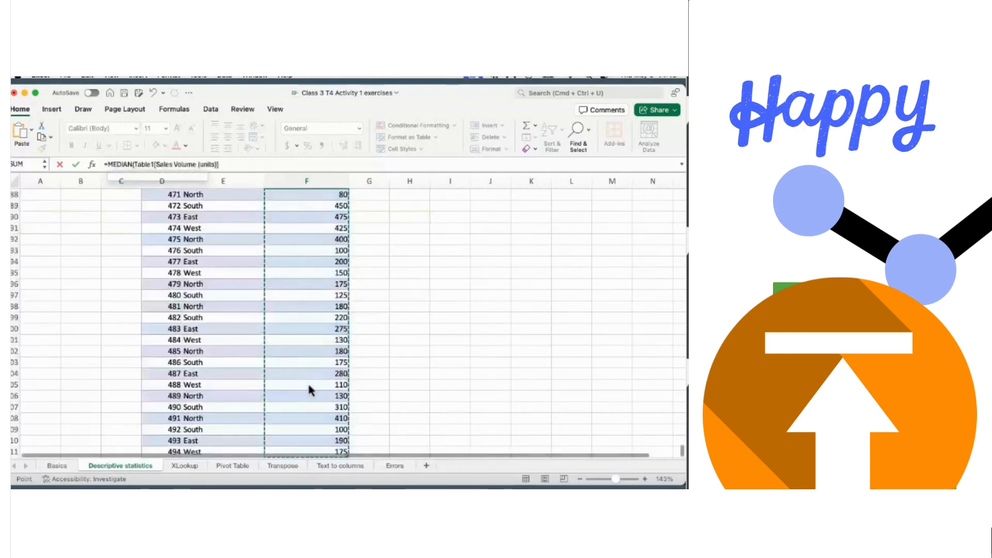
key("Return")
scroll(308, 382, "up", 3)
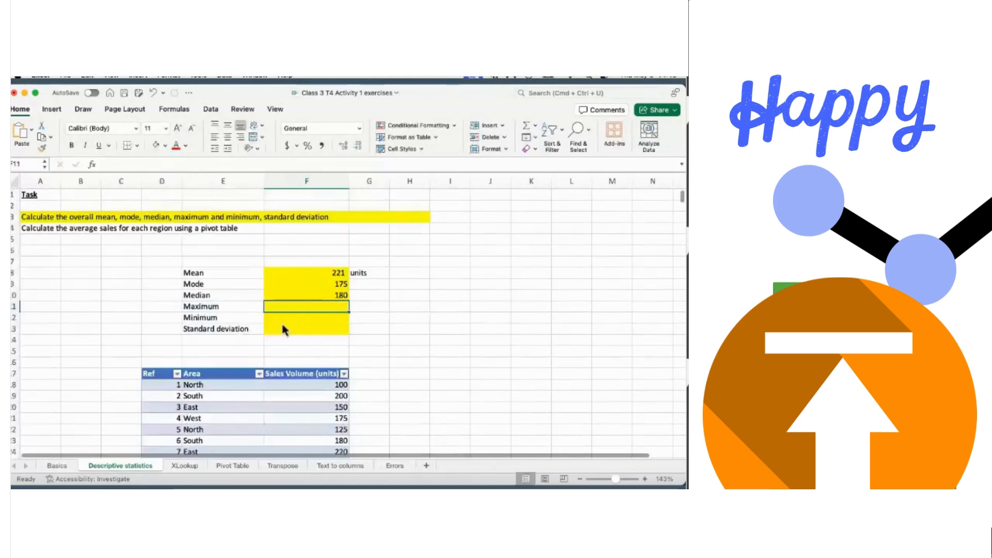
scroll(247, 392, "down", 3)
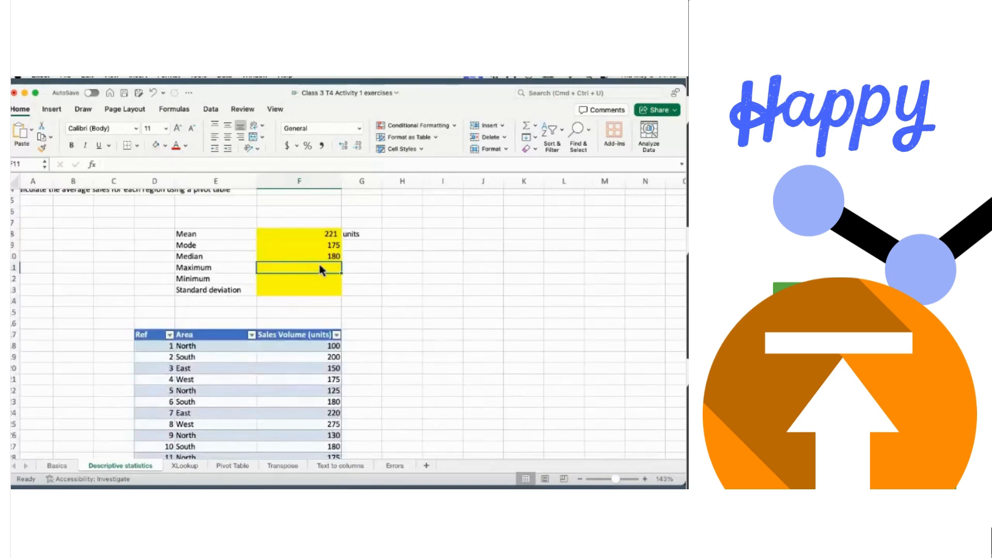
- Enter =MAX over the Sales Volume column in F11, giving 475
type("=")
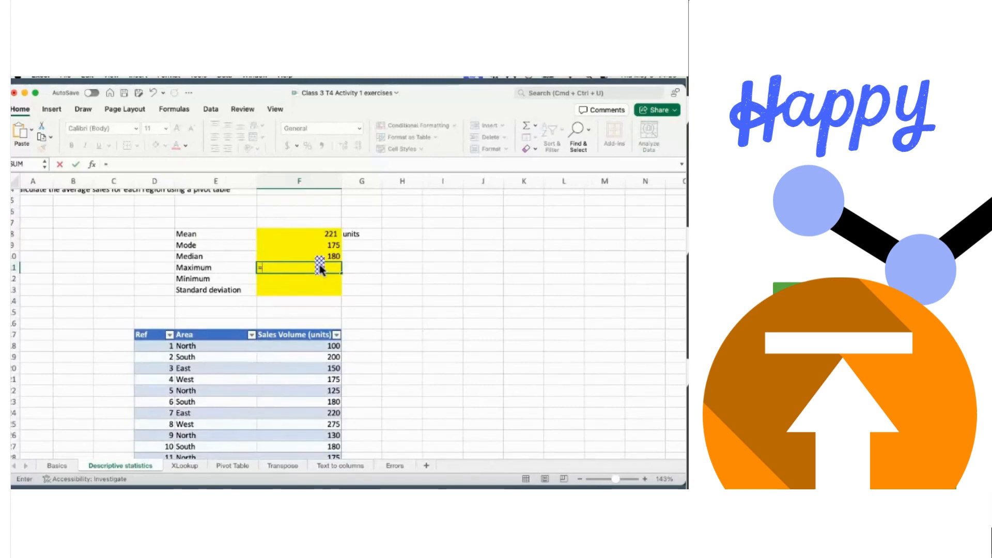
type("m")
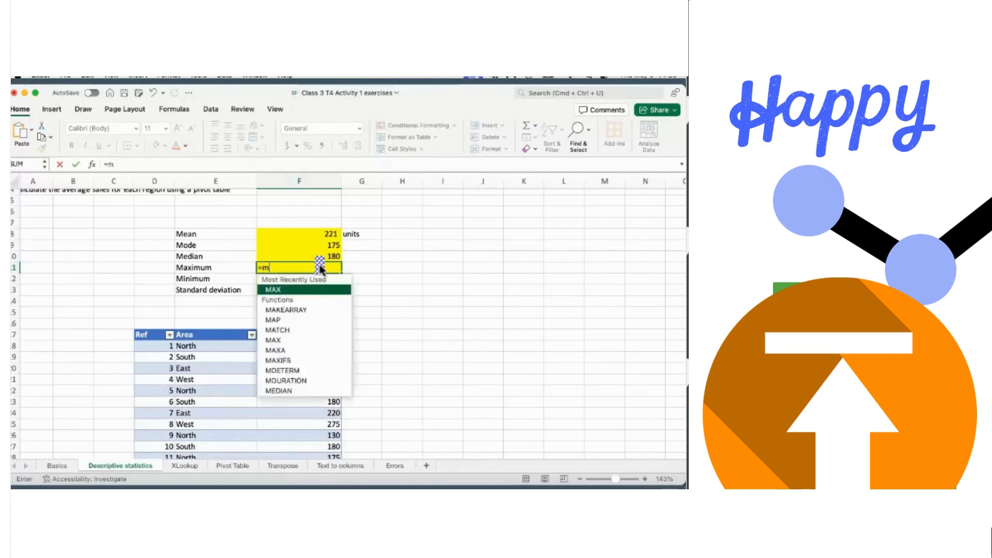
type("ax")
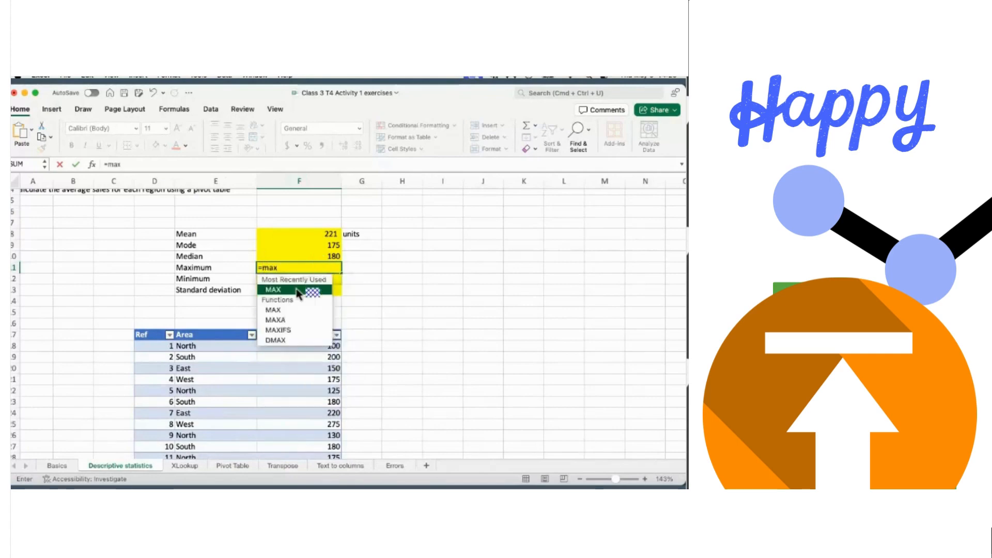
double_click(290, 290)
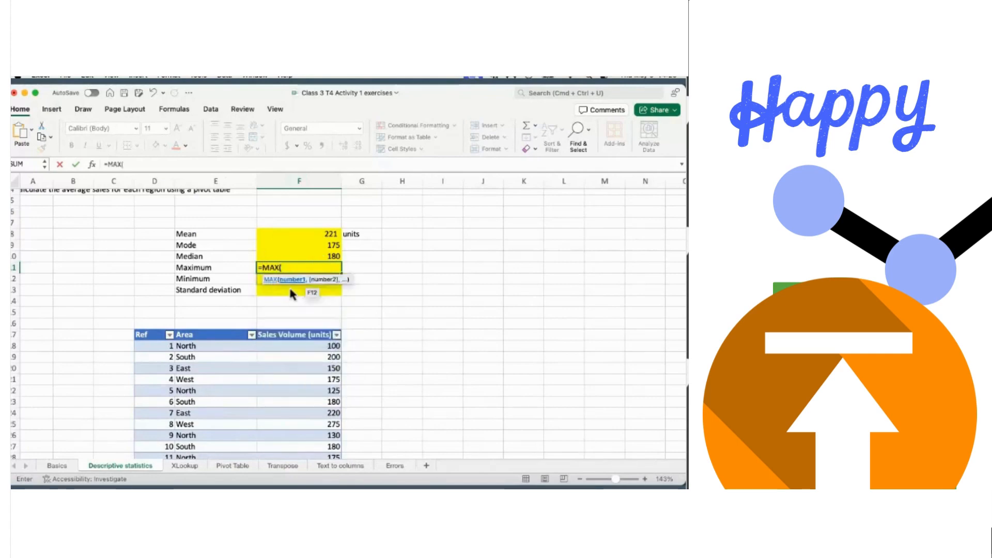
left_click(290, 350)
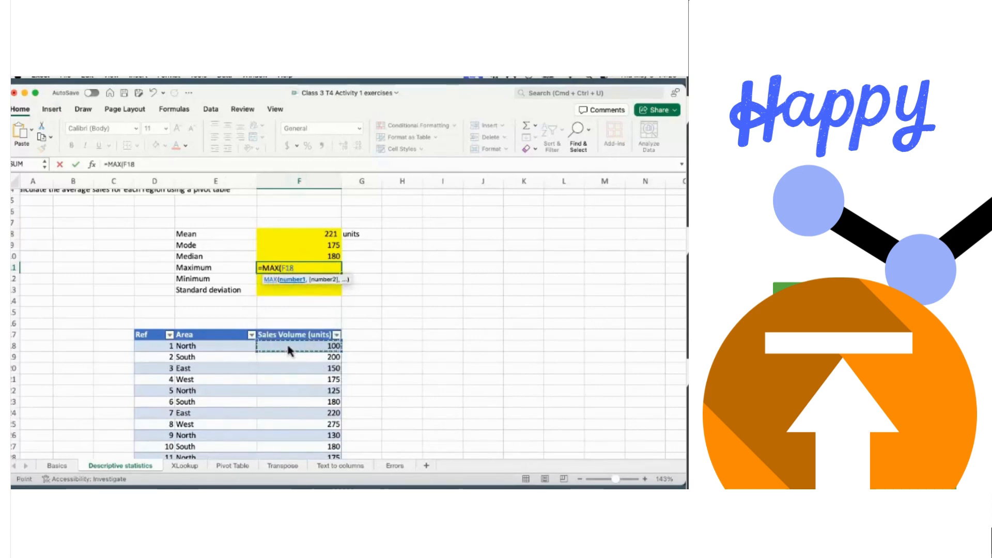
key("super+shift+Down")
key("Return")
scroll(288, 348, "up", 3)
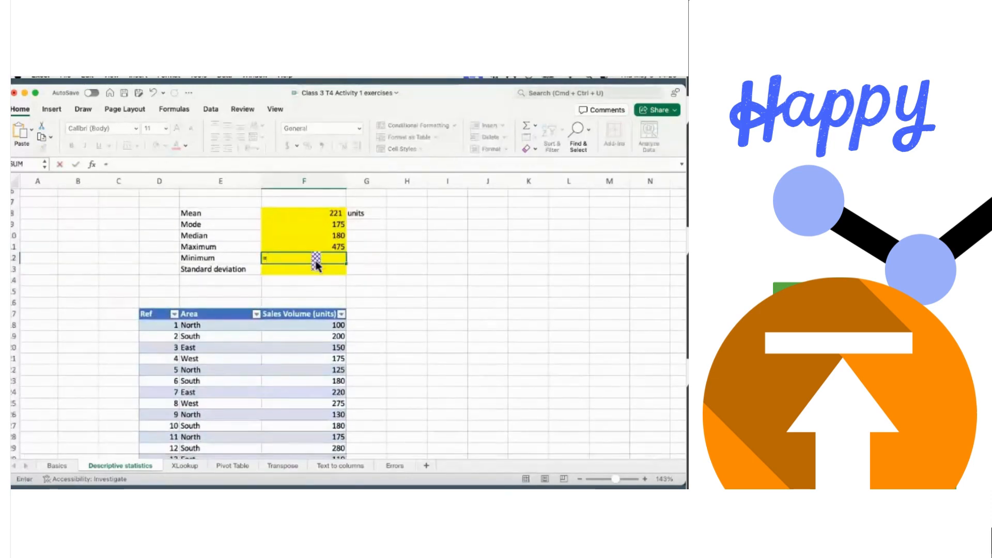
- Enter =MIN over the Sales Volume column in F12, giving 80
type("=min")
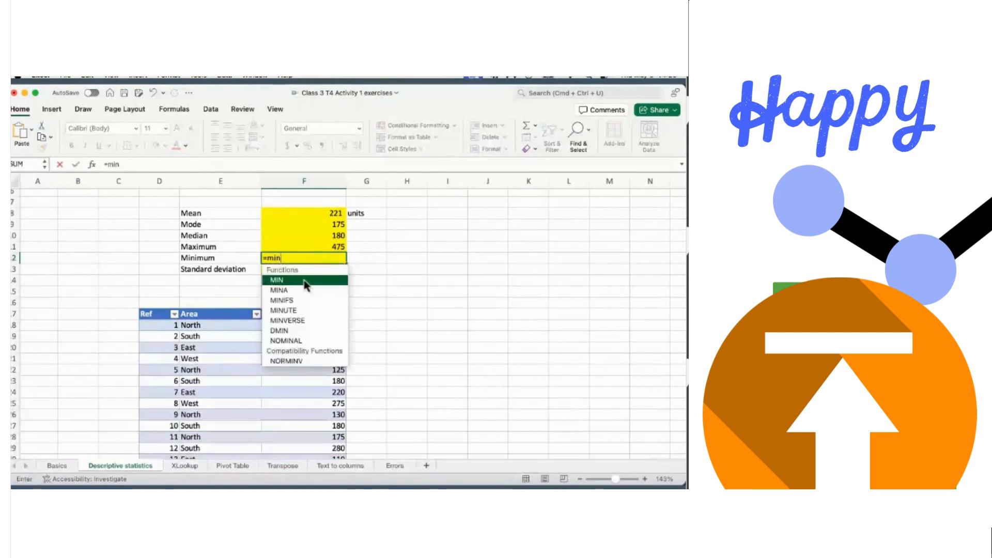
double_click(302, 277)
left_click(317, 327)
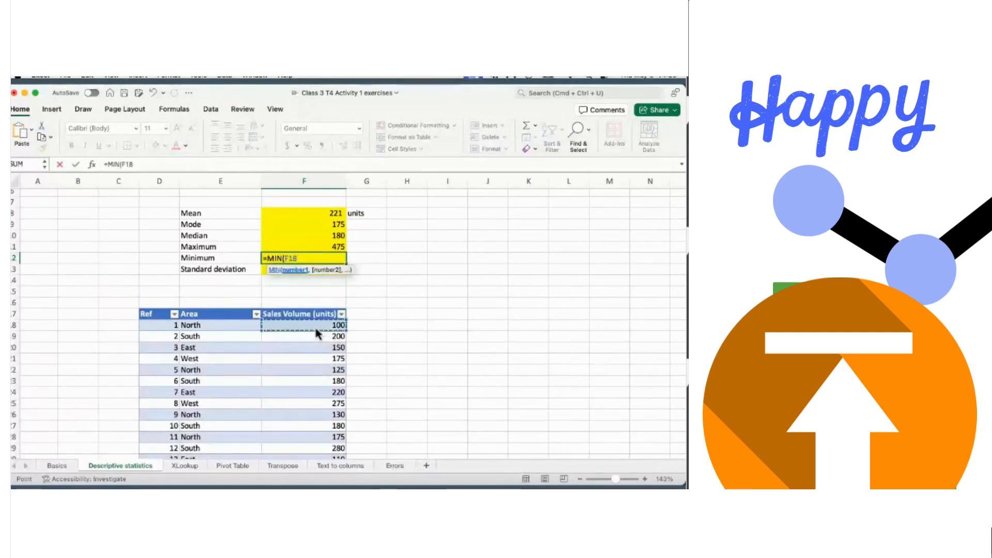
key("ctrl+shift+Down")
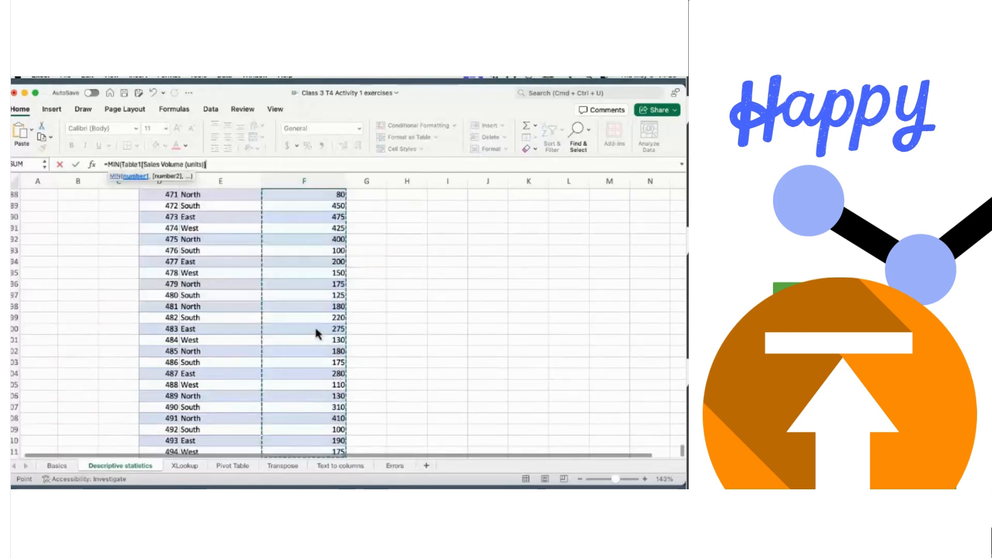
key("Return")
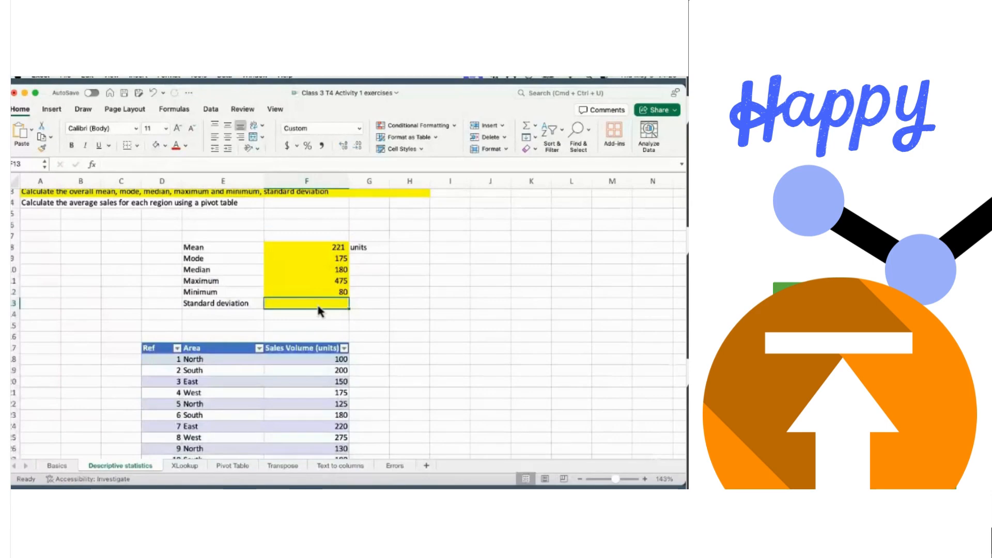
- Enter a STDEV formula over the full Sales Volume column, returning 118.00
type("=s")
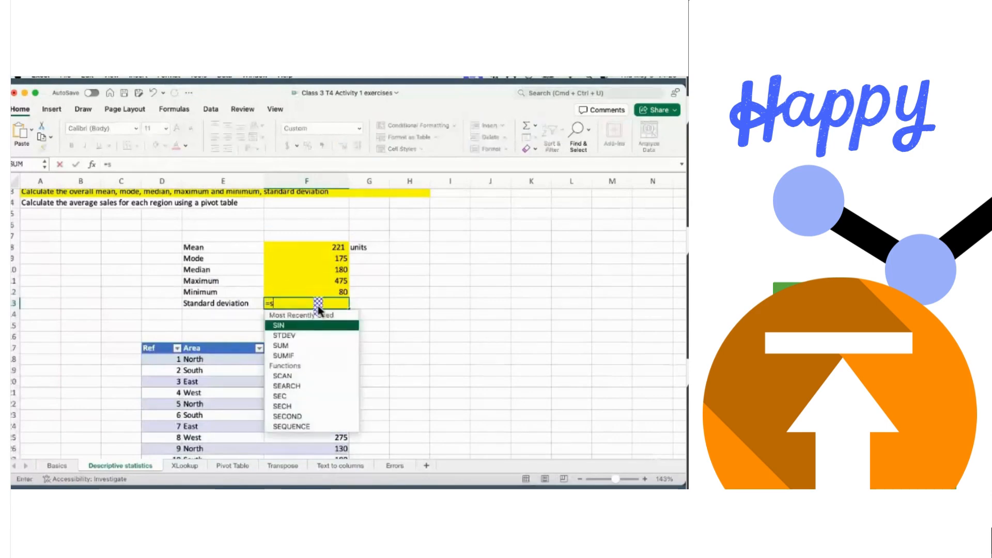
double_click(283, 335)
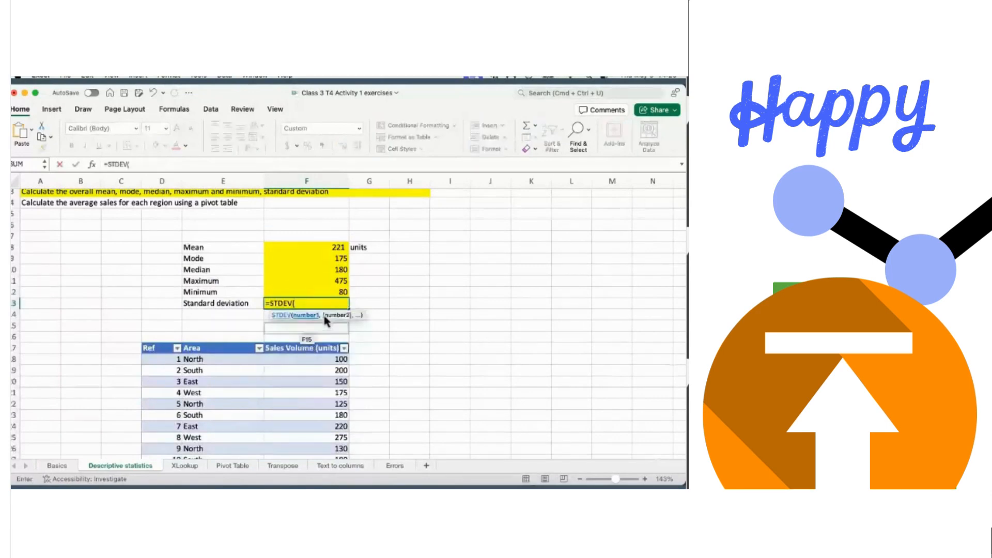
left_click(294, 358)
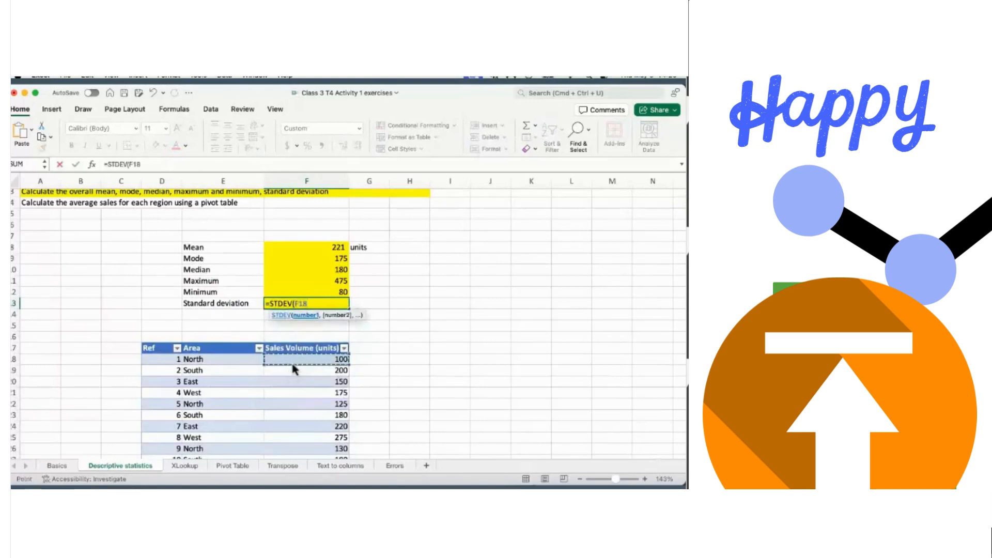
key("super+shift+Down")
key("Return")
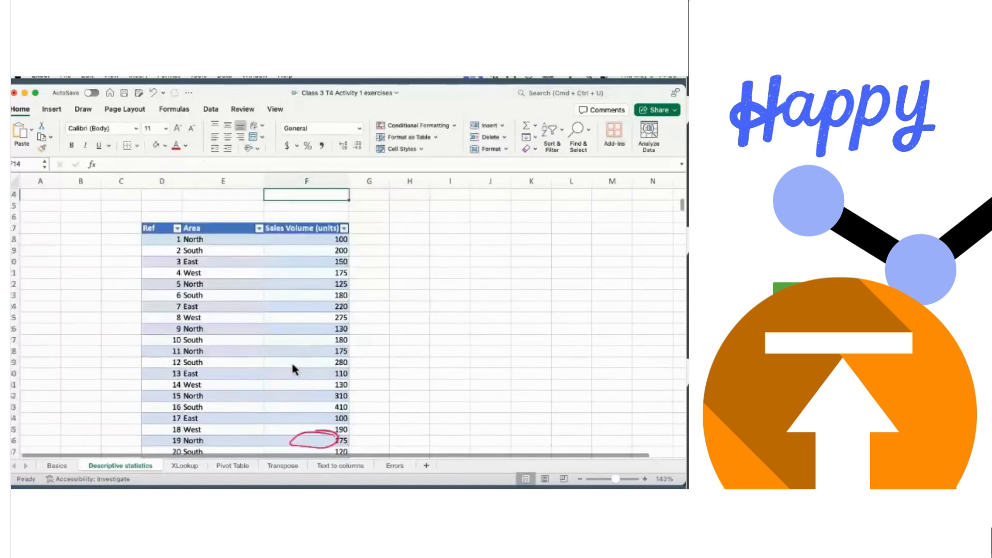
- Scroll through the sheet to review the completed summary statistics
scroll(391, 270, "up", 5)
scroll(392, 275, "down", 1)
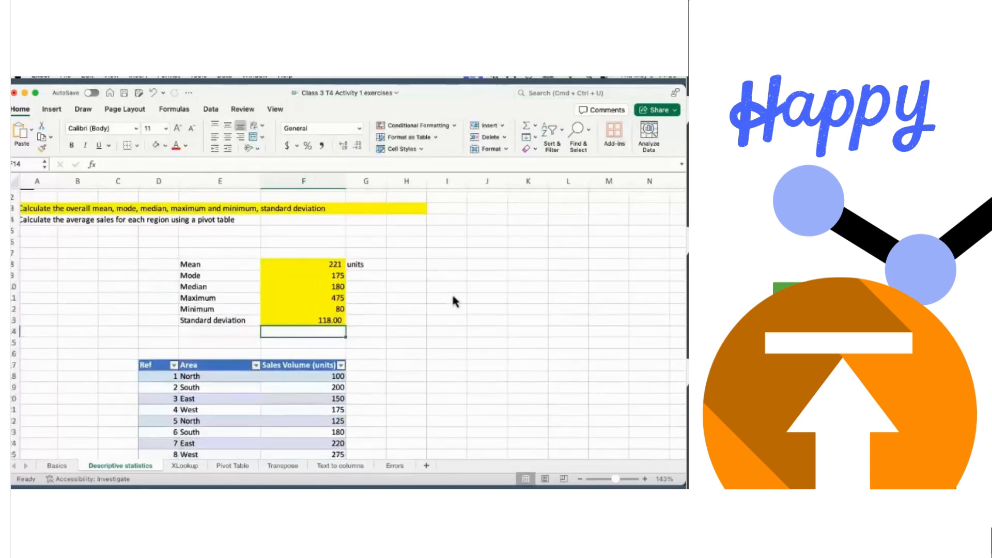
scroll(453, 301, "down", 1)
scroll(453, 301, "up", 2)
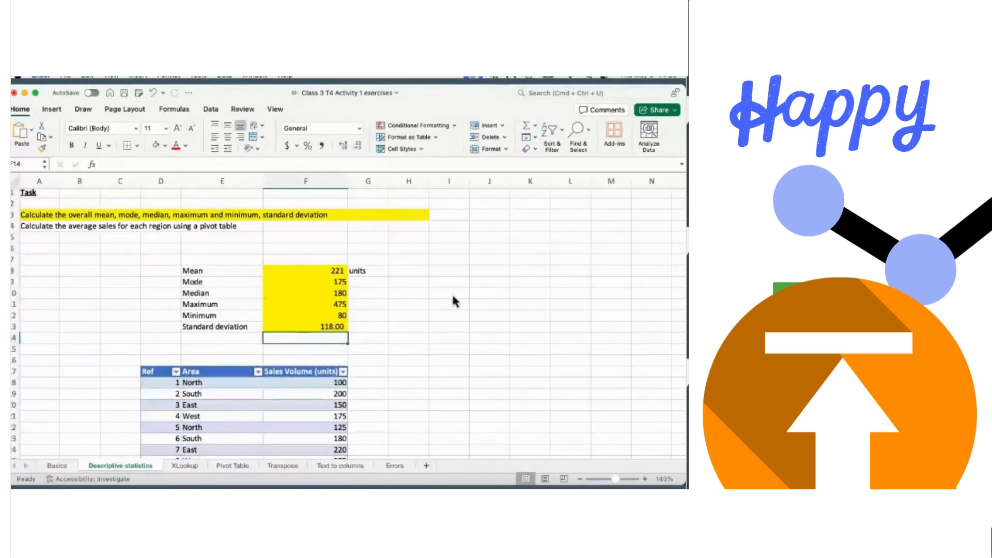
scroll(453, 298, "down", 3)
left_click(437, 288)
scroll(437, 289, "up", 3)
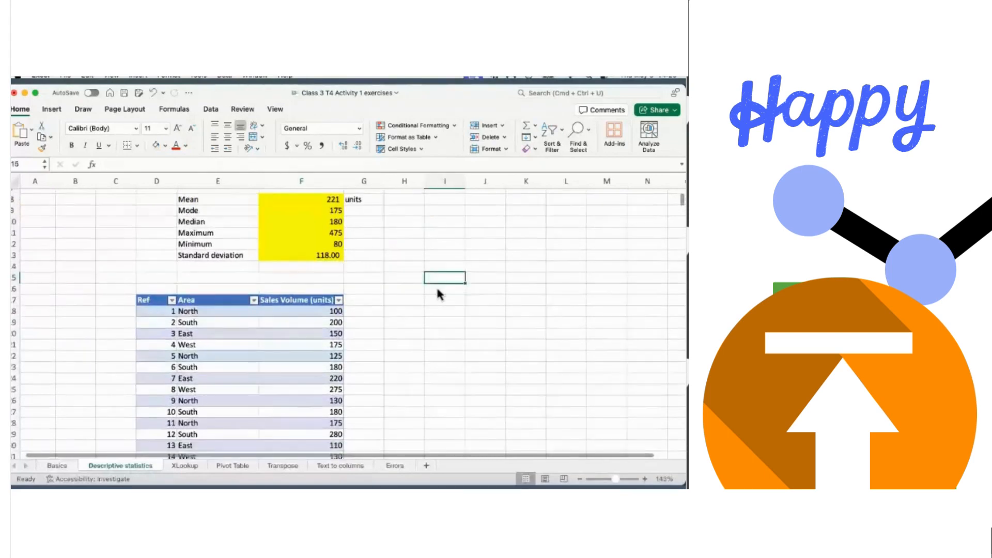
scroll(438, 291, "down", 4)
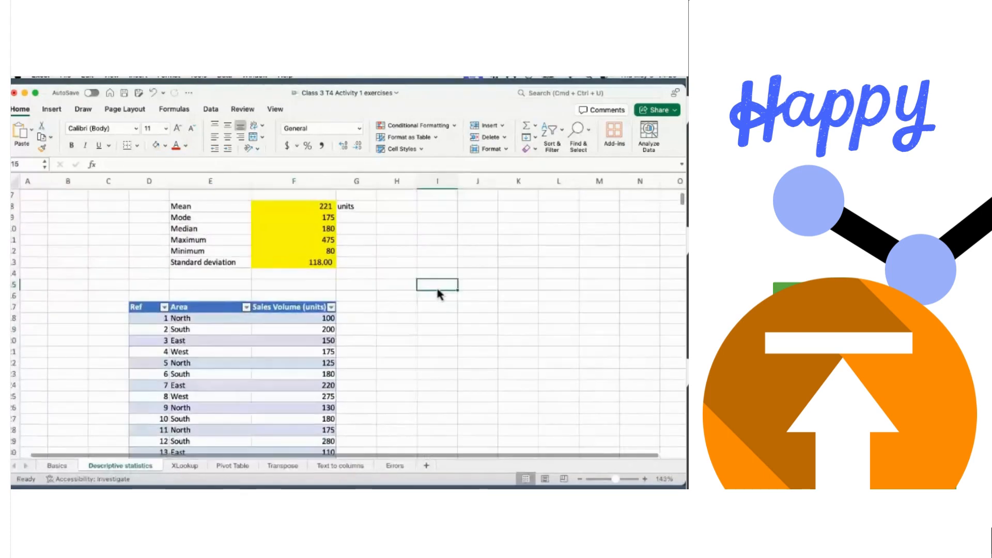
scroll(437, 289, "down", 20)
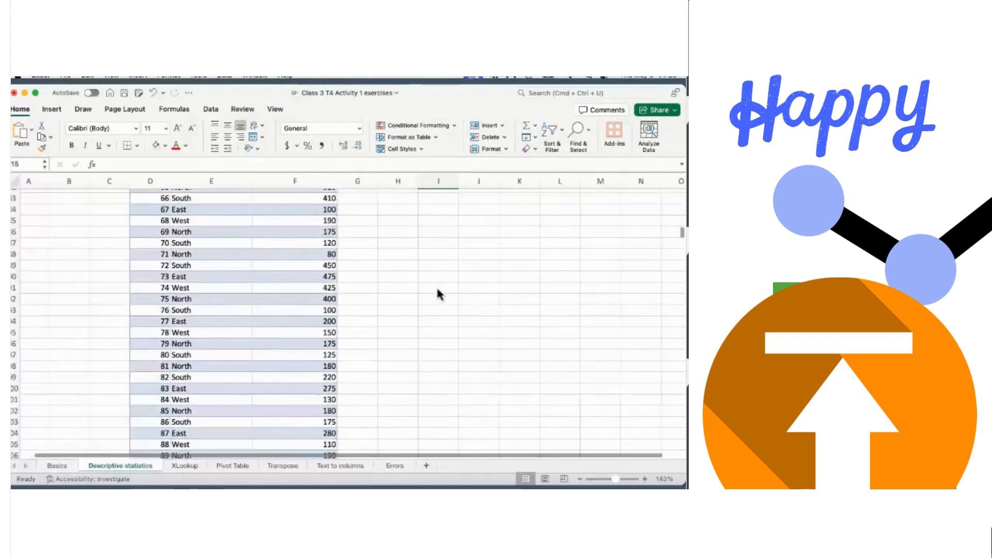
scroll(437, 285, "down", 5)
scroll(436, 286, "up", 20)
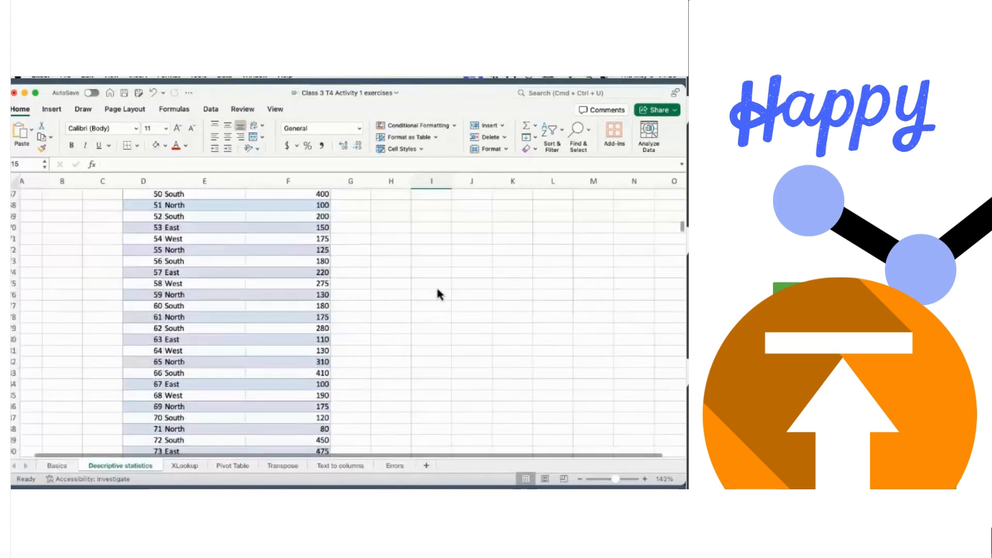
scroll(437, 292, "up", 3)
scroll(437, 292, "down", 4)
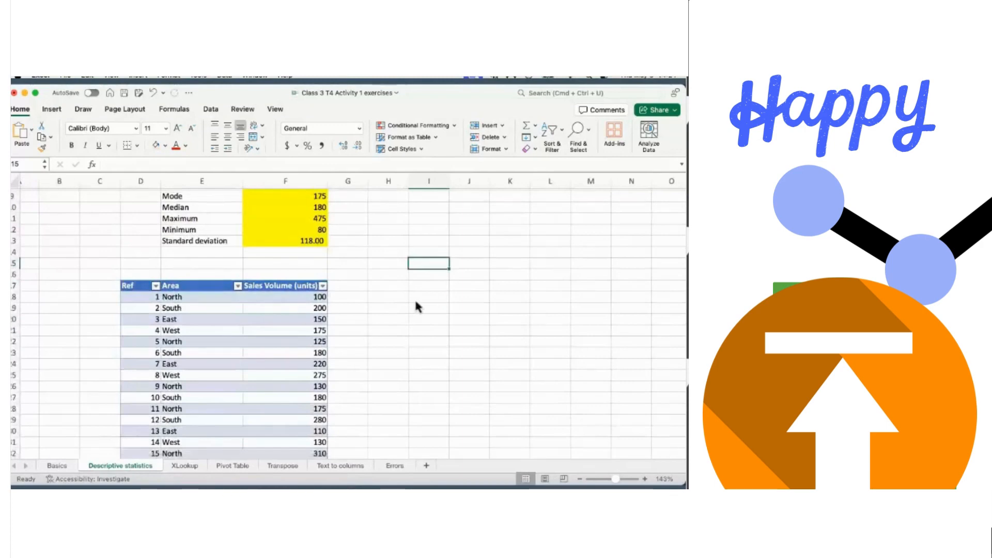
scroll(402, 300, "up", 5)
scroll(403, 301, "down", 2)
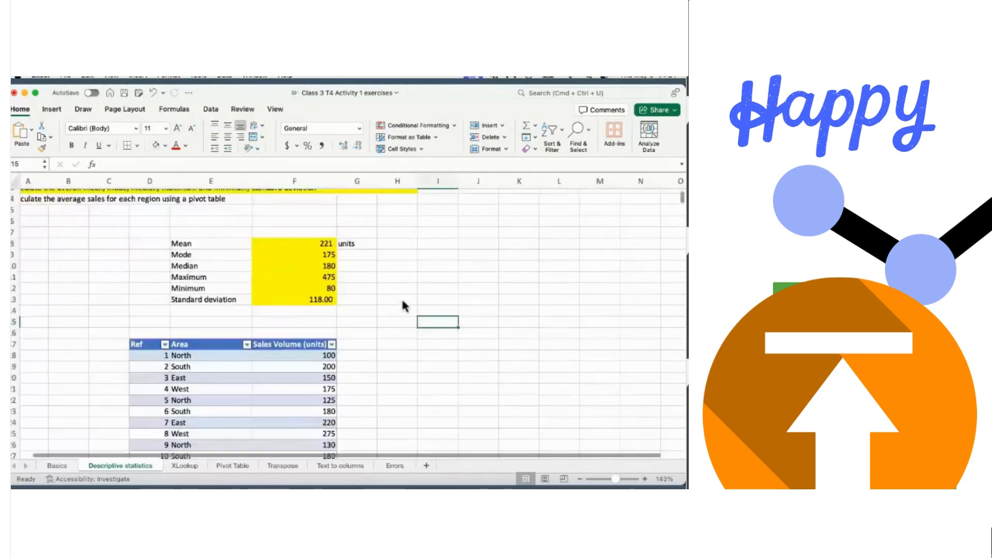
scroll(403, 301, "down", 1)
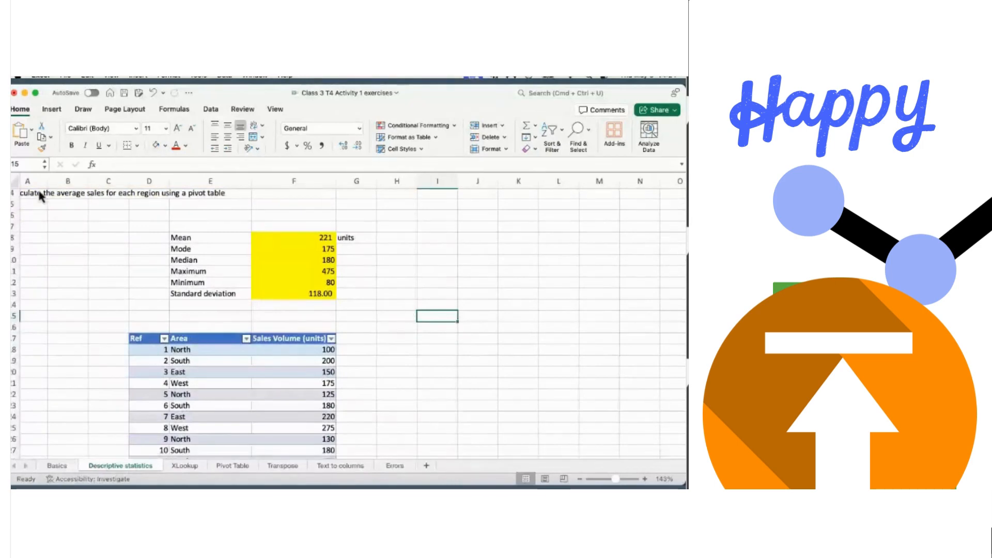
scroll(33, 201, "up", 3)
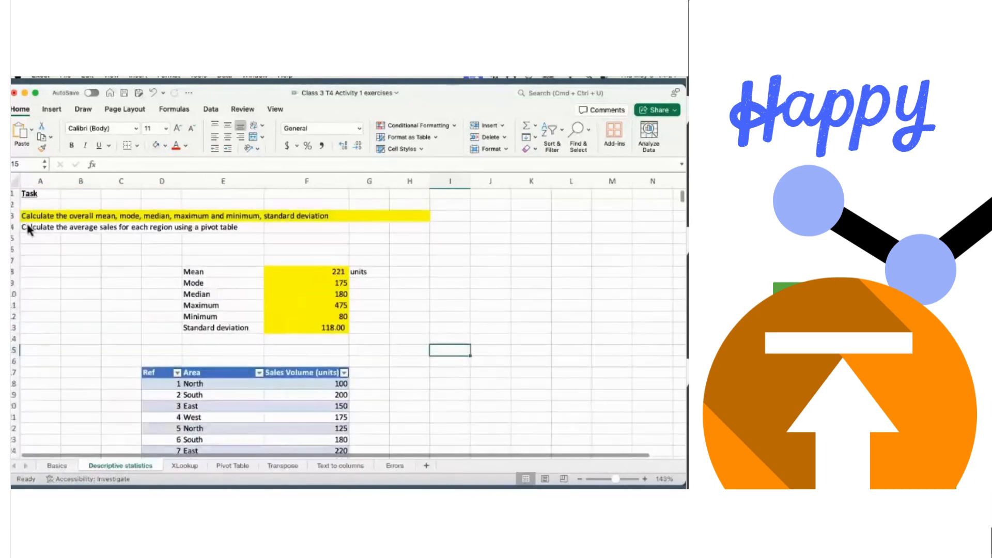
scroll(57, 225, "down", 3)
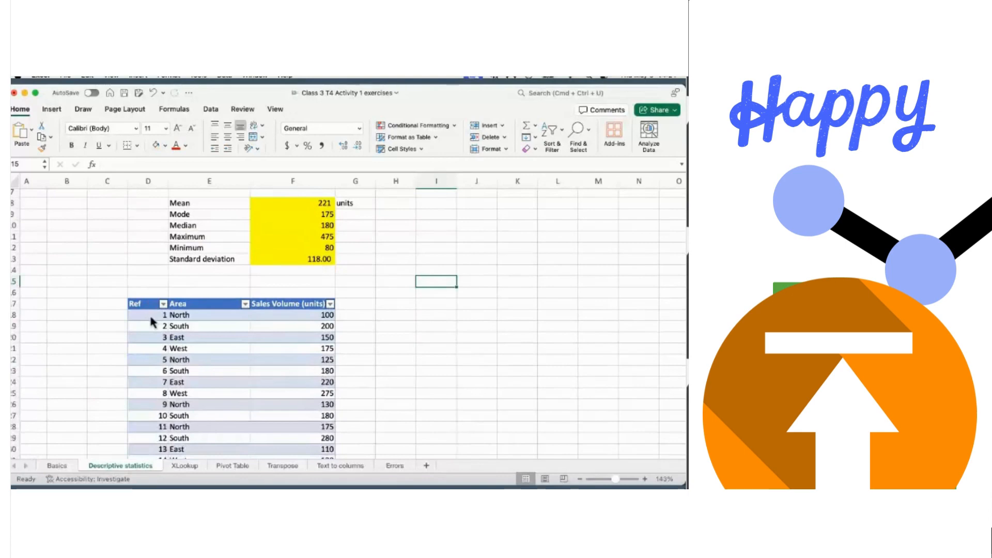
- Insert the recommended PivotTable for the sales table on a new sheet, summing Ref by volume and area
left_click(151, 320)
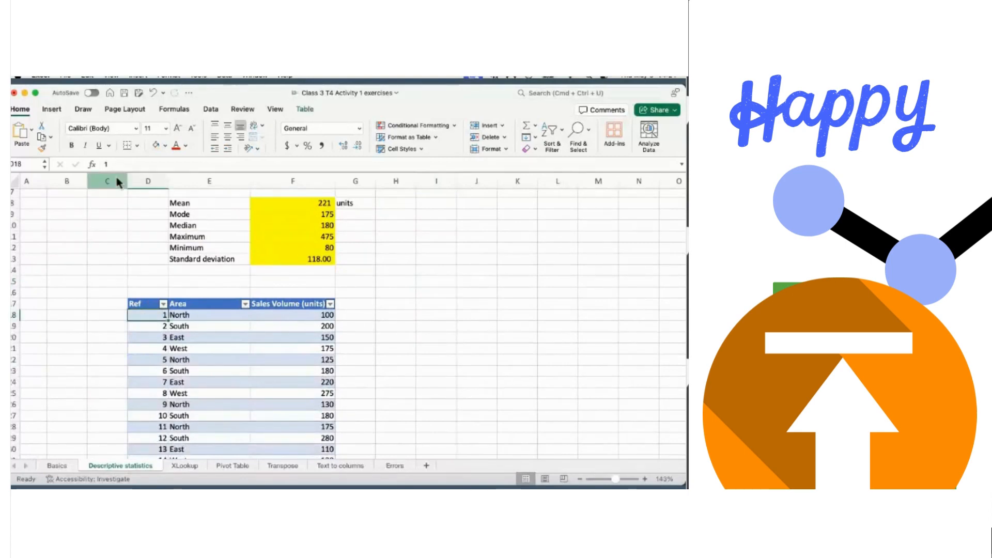
left_click(51, 108)
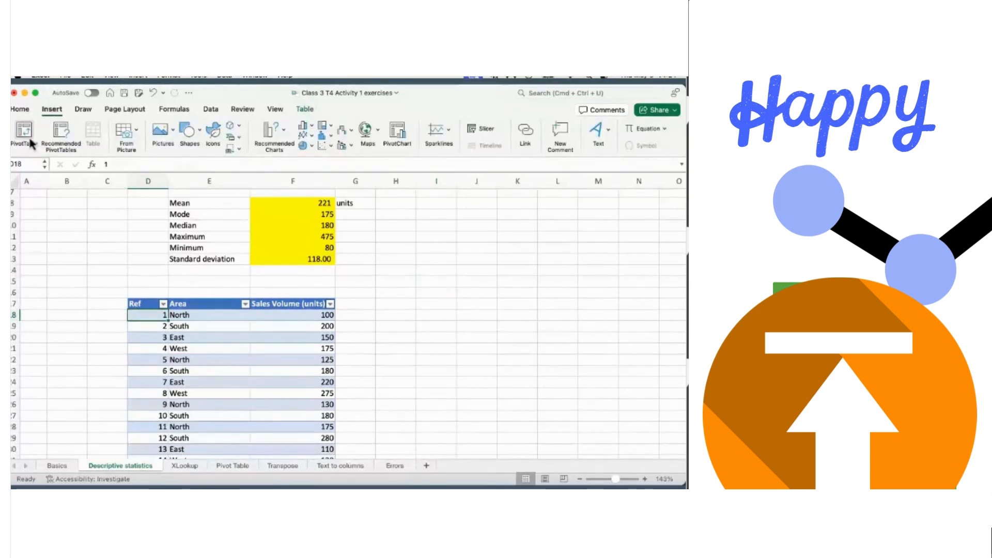
left_click(58, 132)
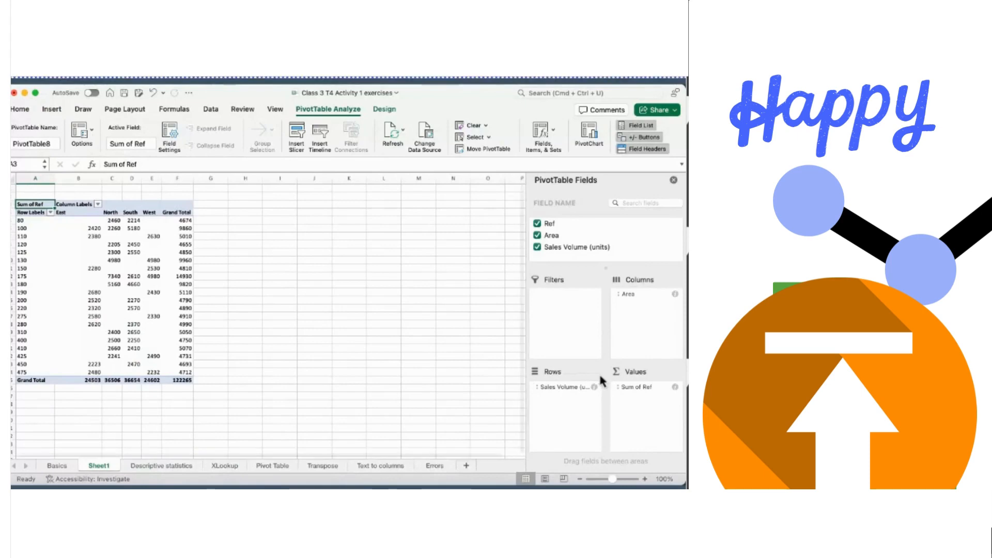
- Remove Ref, Area and Sales Volume from the Sheet1 pivot's fields
key("super+Tab")
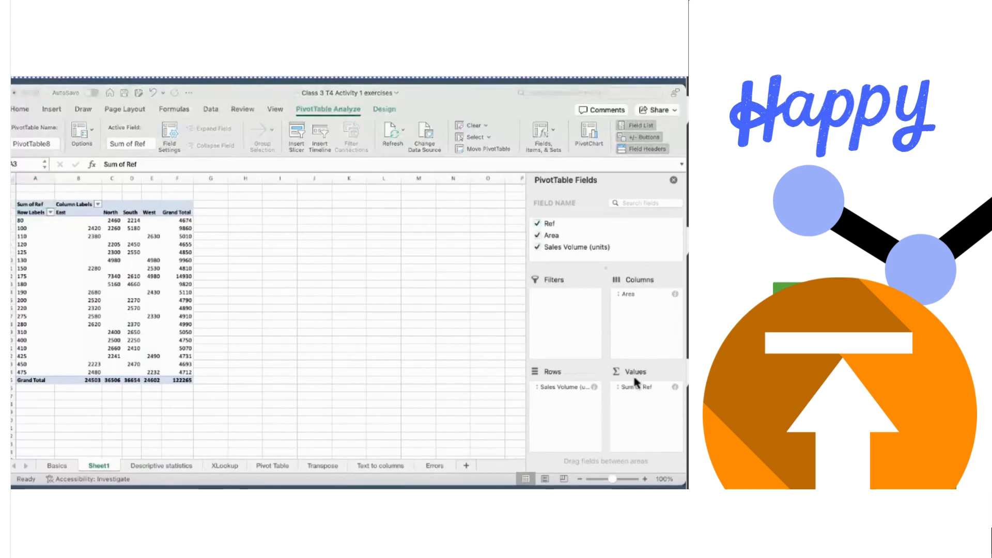
left_click_drag(569, 387, 647, 399)
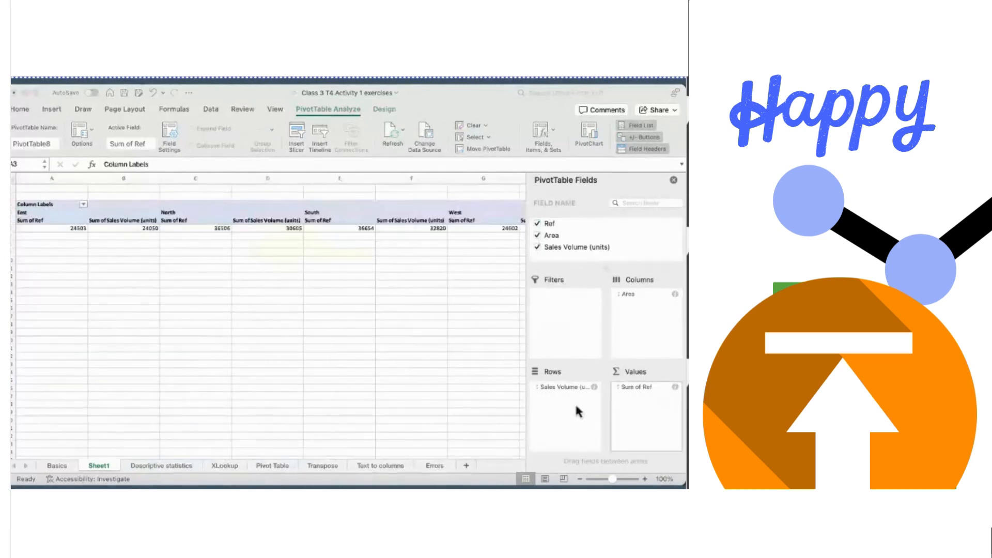
left_click_drag(576, 406, 569, 407)
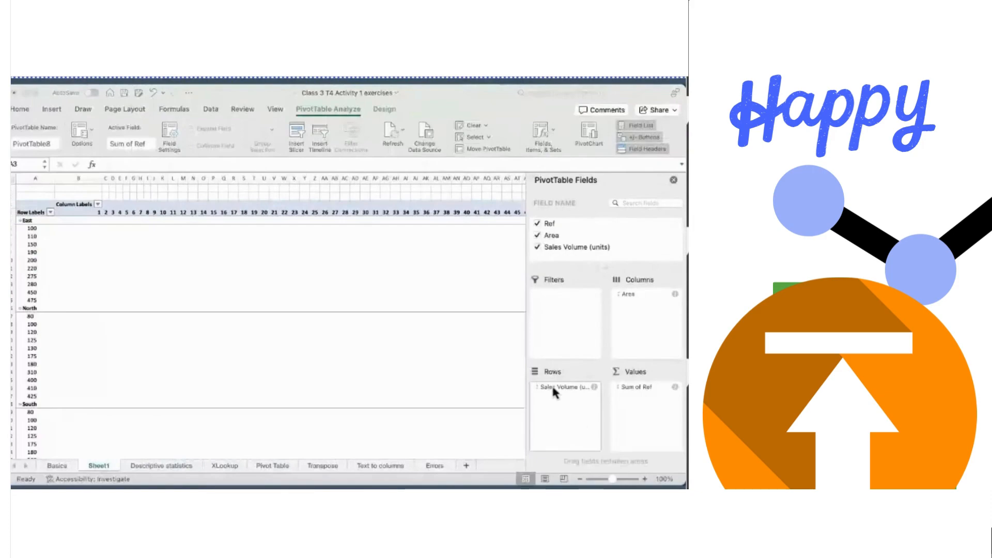
left_click_drag(553, 388, 650, 401)
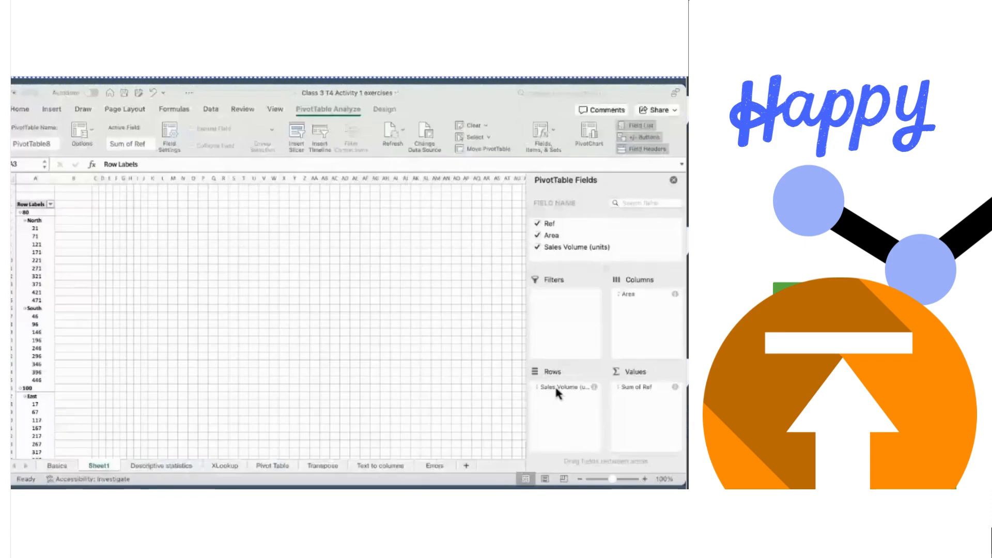
left_click(538, 236)
left_click(537, 224)
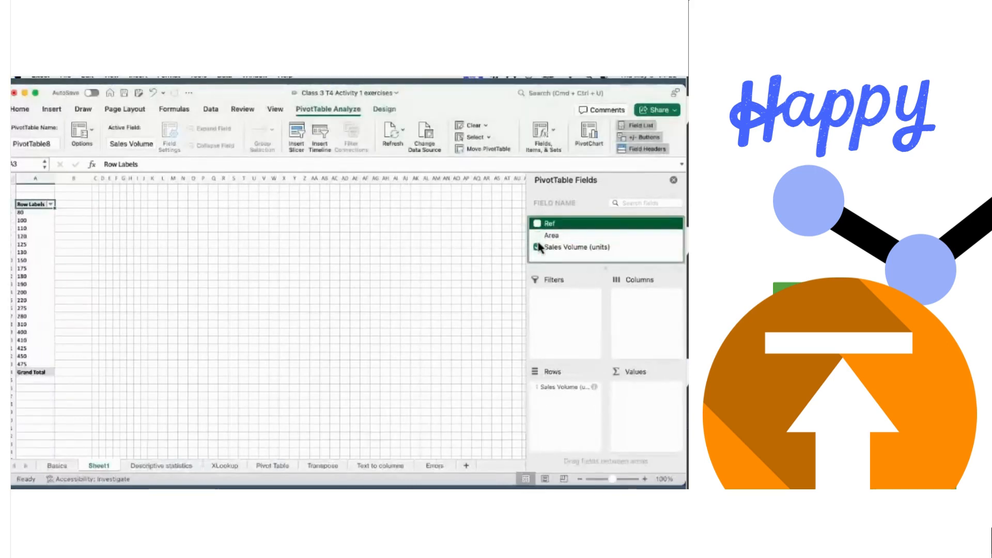
left_click(538, 250)
left_click(537, 248)
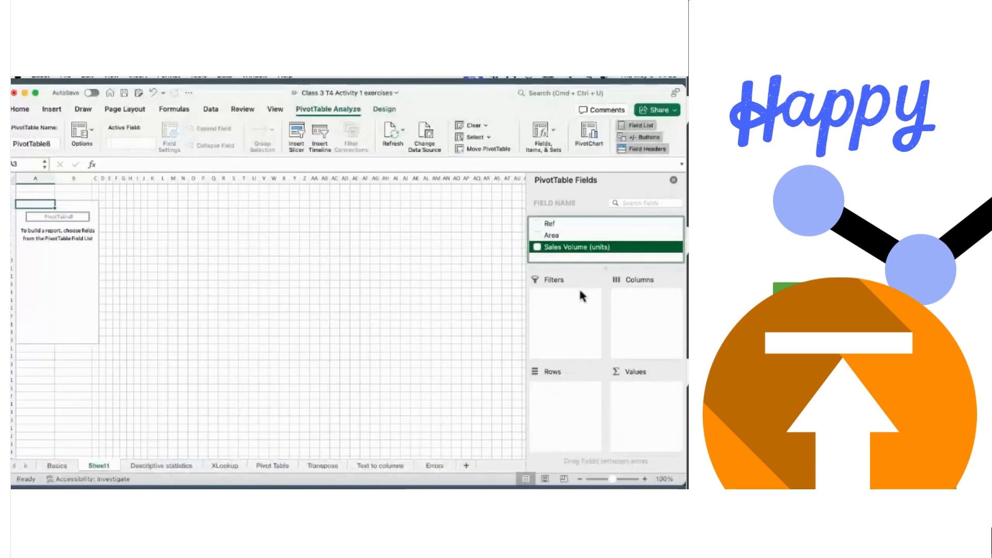
- Rebuild the pivot with Area rows and summed Sales Volume, then return to Descriptive statistics
left_click(538, 236)
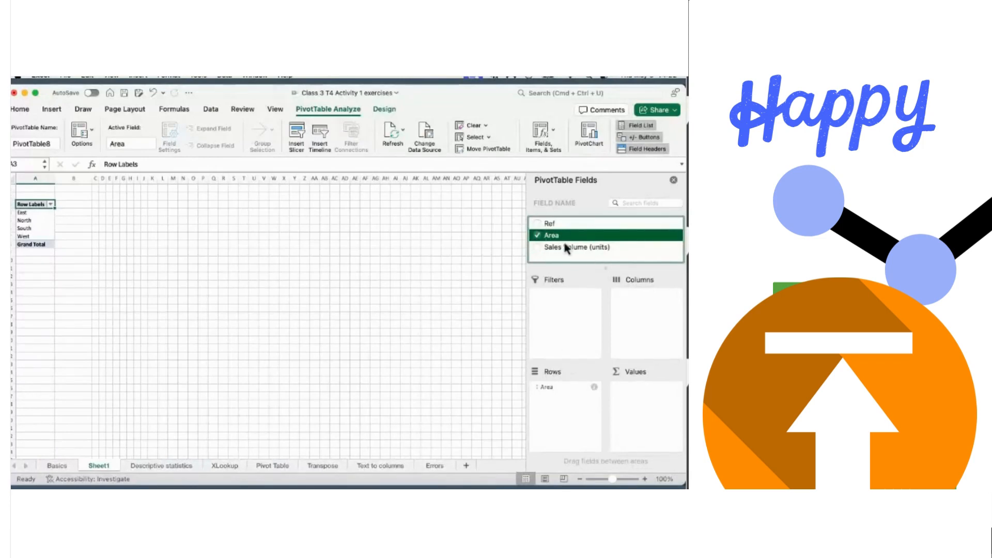
left_click(541, 248)
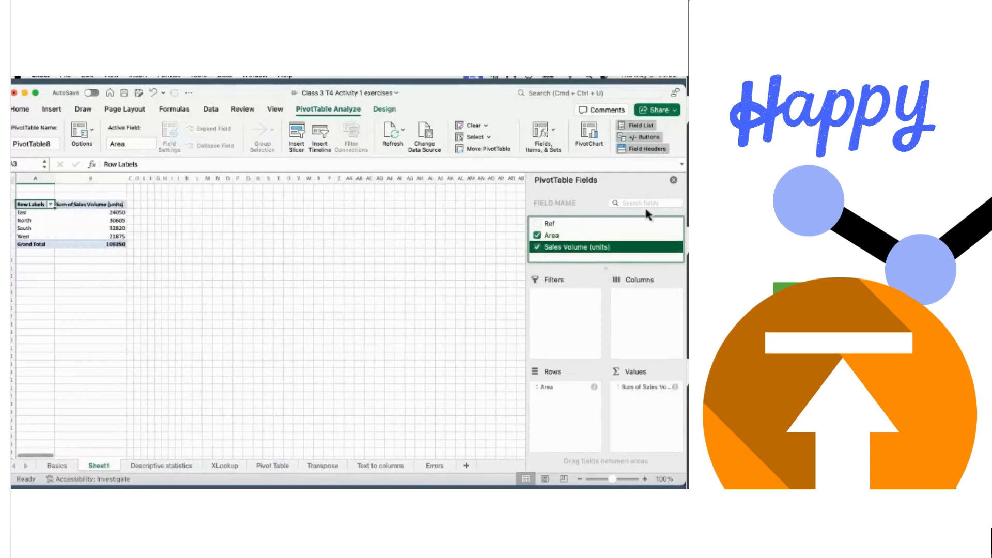
left_click(673, 182)
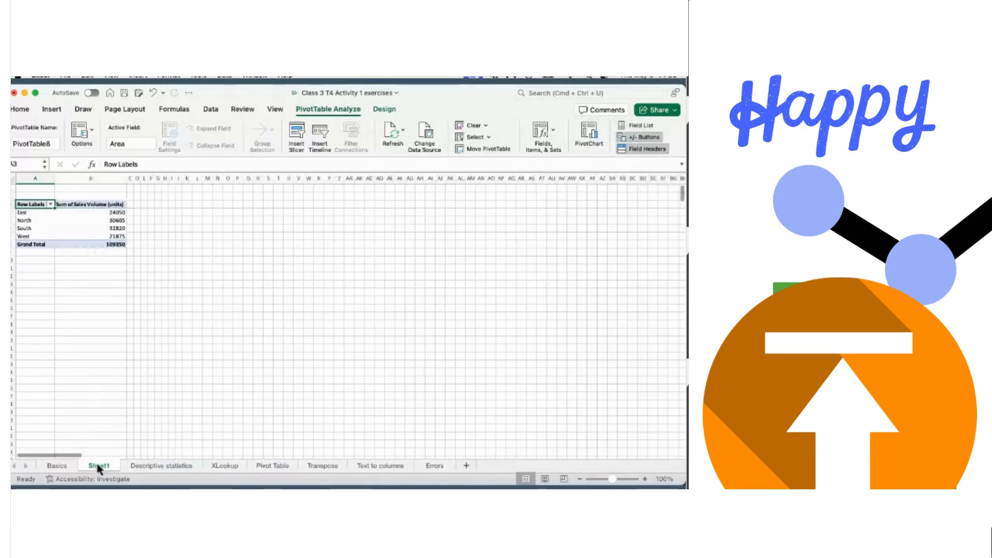
left_click(144, 465)
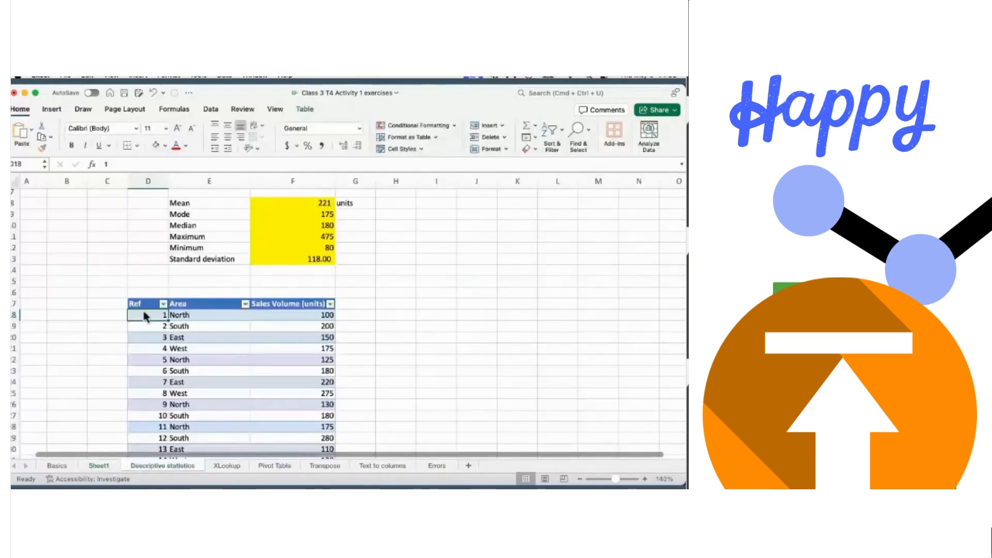
- Insert a new PivotTable from Table1 on the existing Descriptive statistics sheet at H23
left_click(53, 109)
left_click(23, 133)
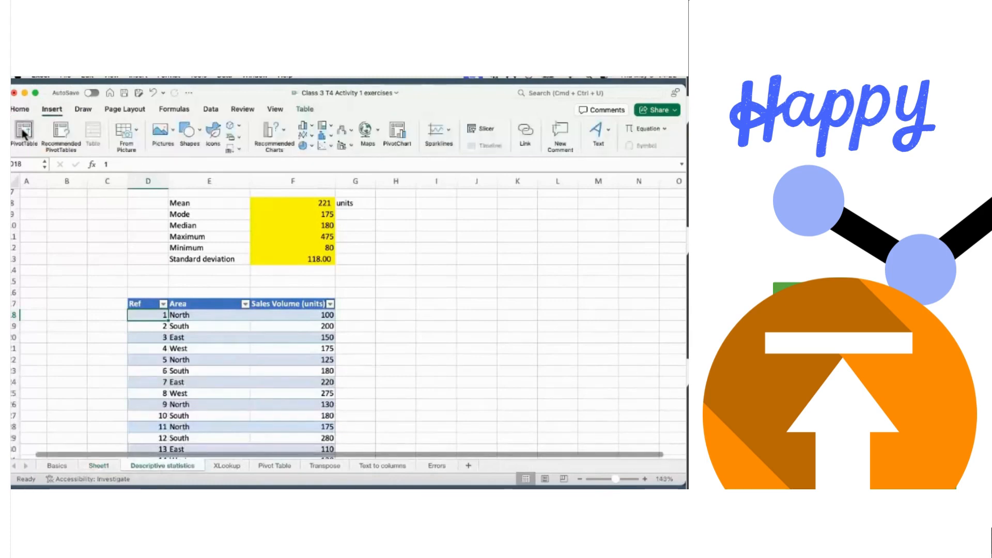
left_click_drag(394, 141, 223, 160)
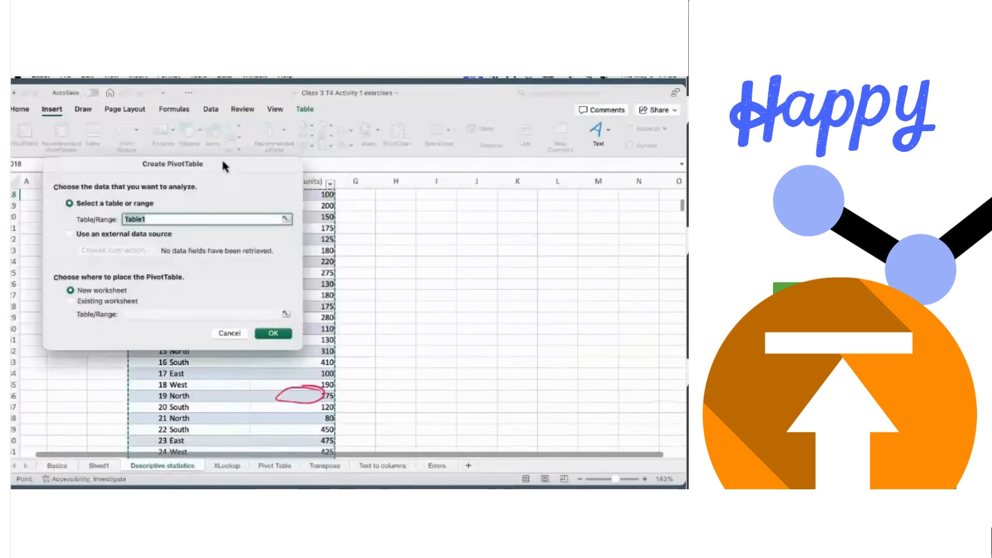
left_click(71, 302)
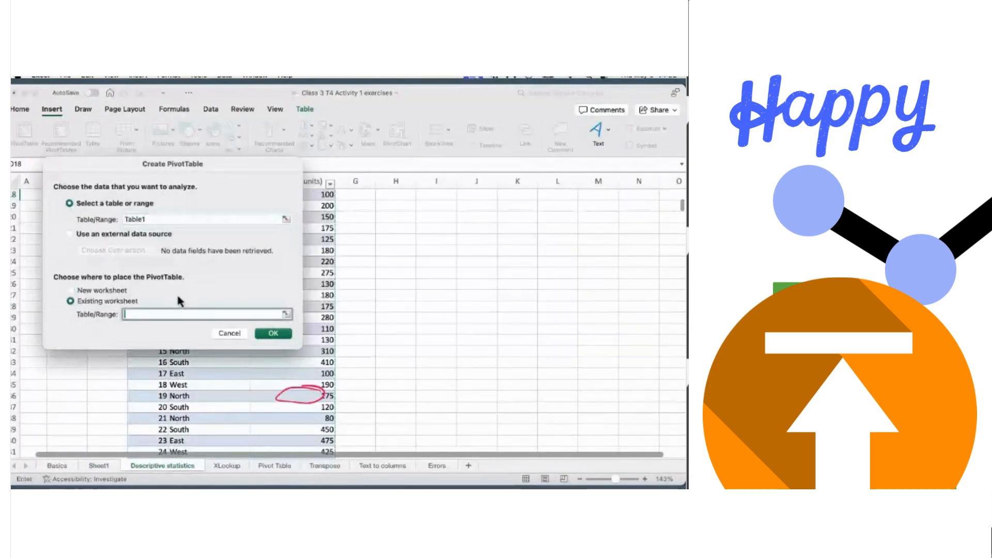
left_click(384, 252)
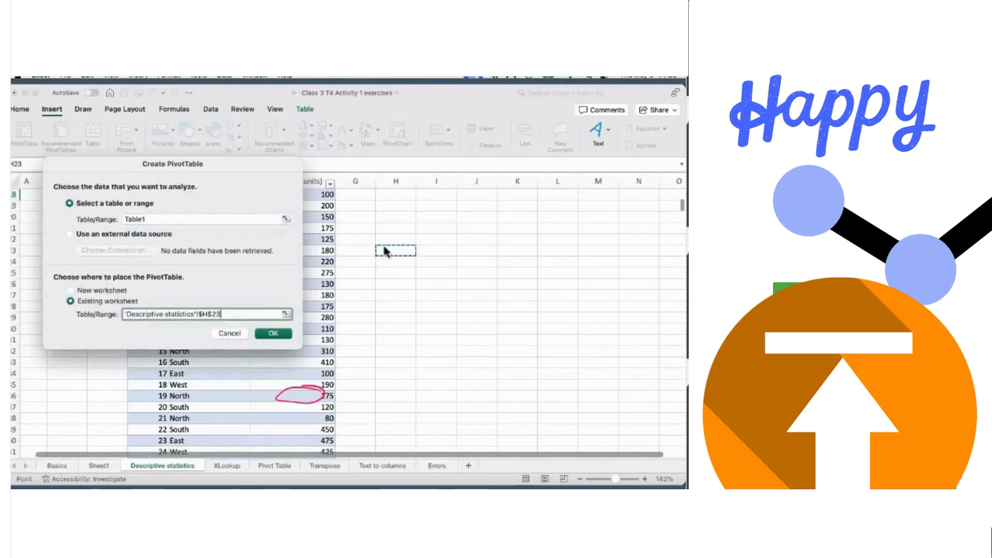
key("shift+Right")
key("shift+Right")
key("shift+Right")
key("shift+Right")
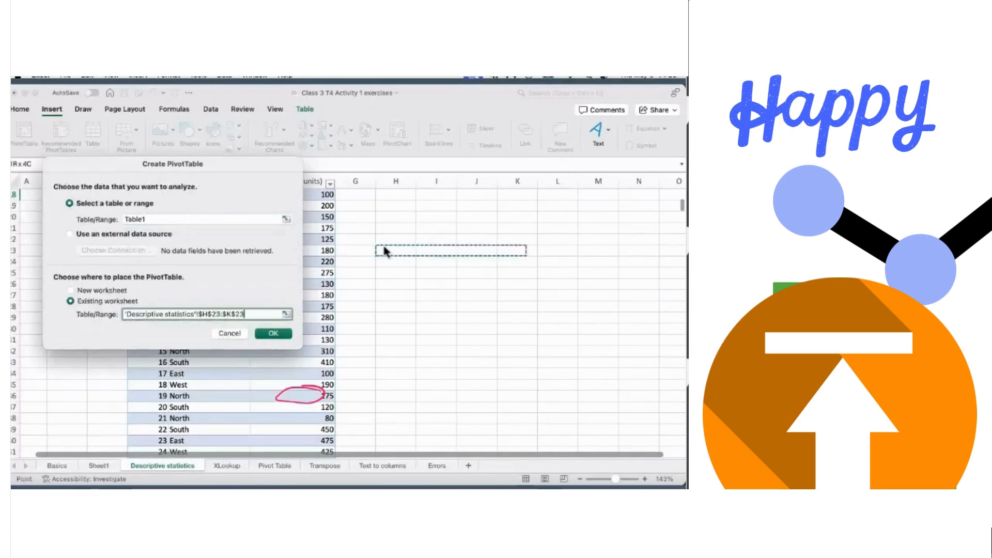
key("shift+Right")
key("shift+Down")
key("shift+Down")
key("shift+Down")
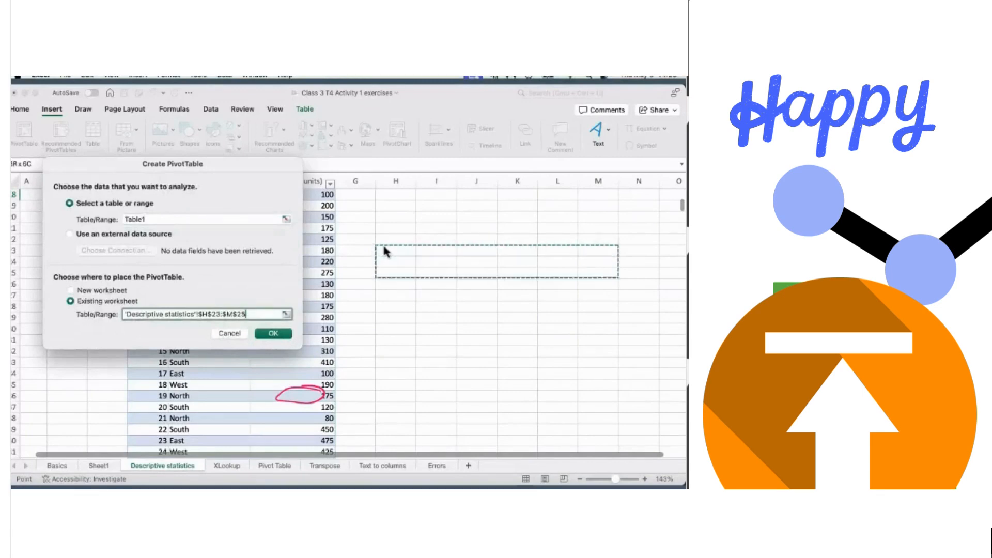
key("shift+Down")
key("shift+Down")
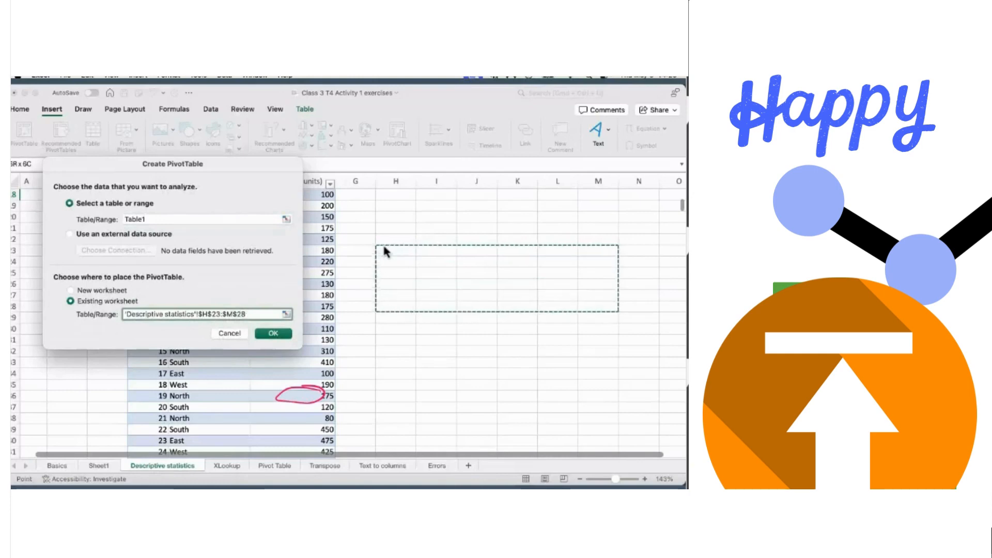
key("Return")
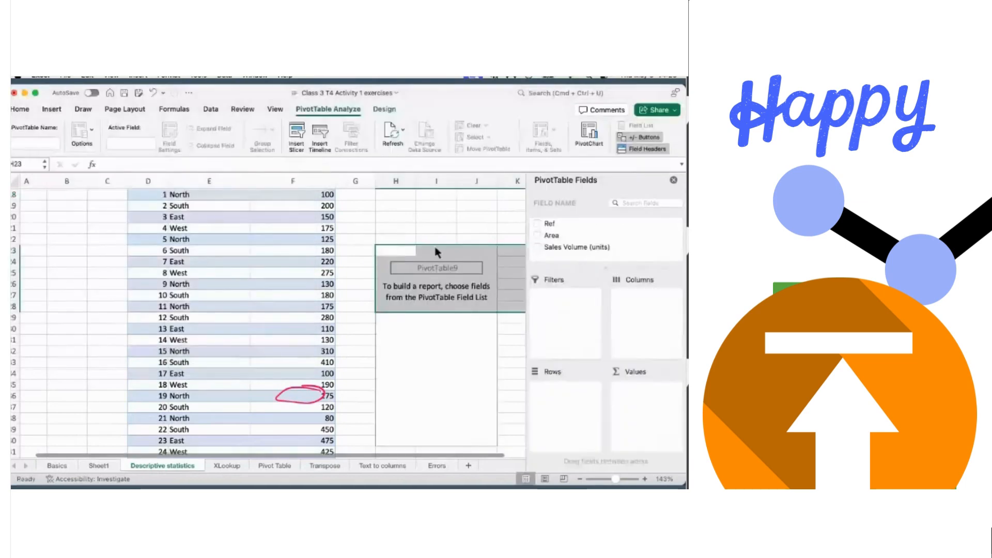
- Add Area as rows and Sales Volume (units) as summed values to the new pivot
left_click(538, 235)
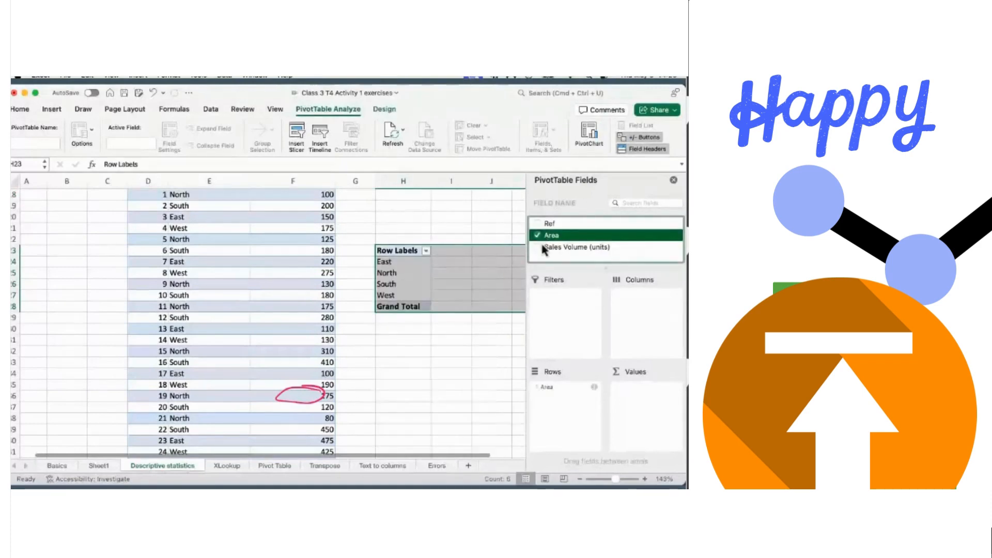
left_click(539, 247)
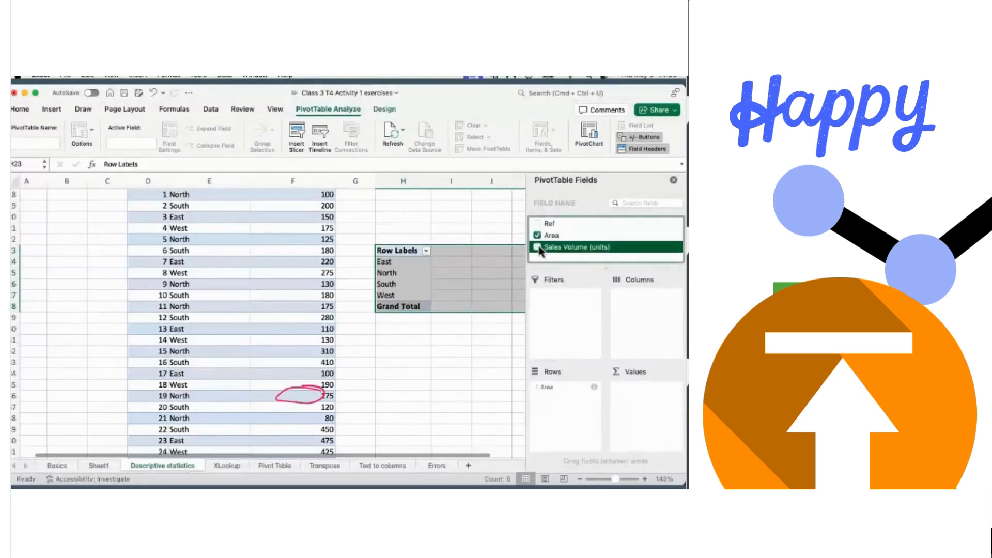
left_click(467, 354)
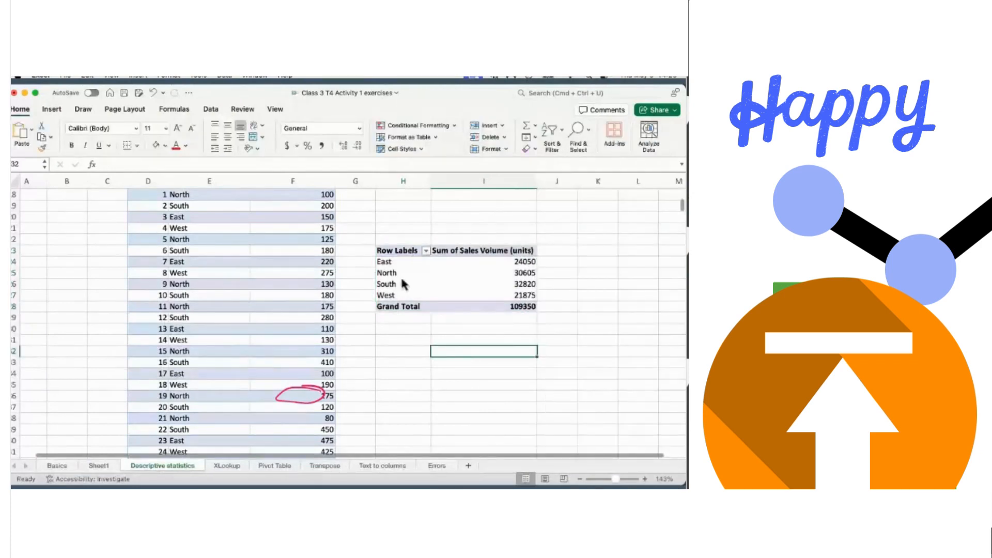
- Rename the pivot's Row Labels header to Area
left_click(394, 255)
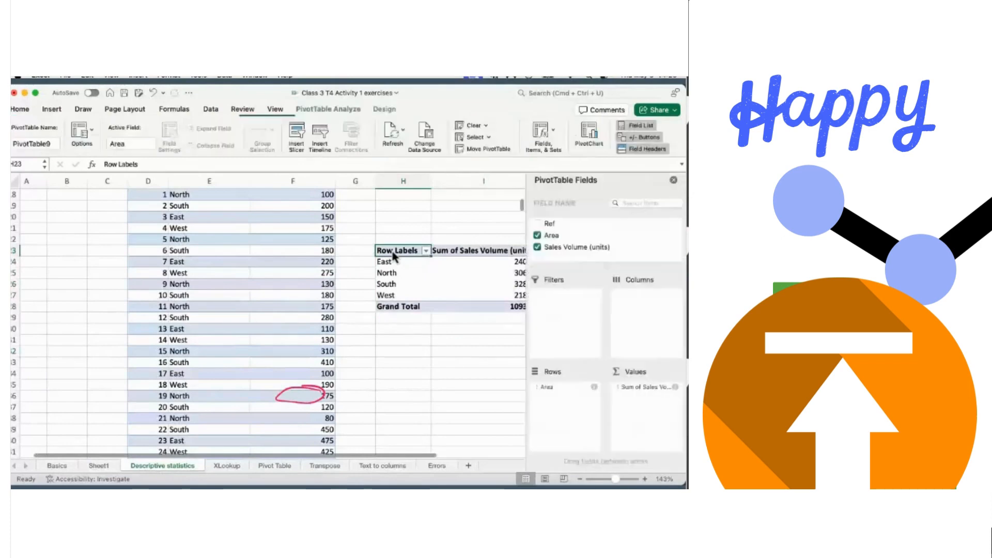
scroll(392, 248, "up", 3)
double_click(391, 291)
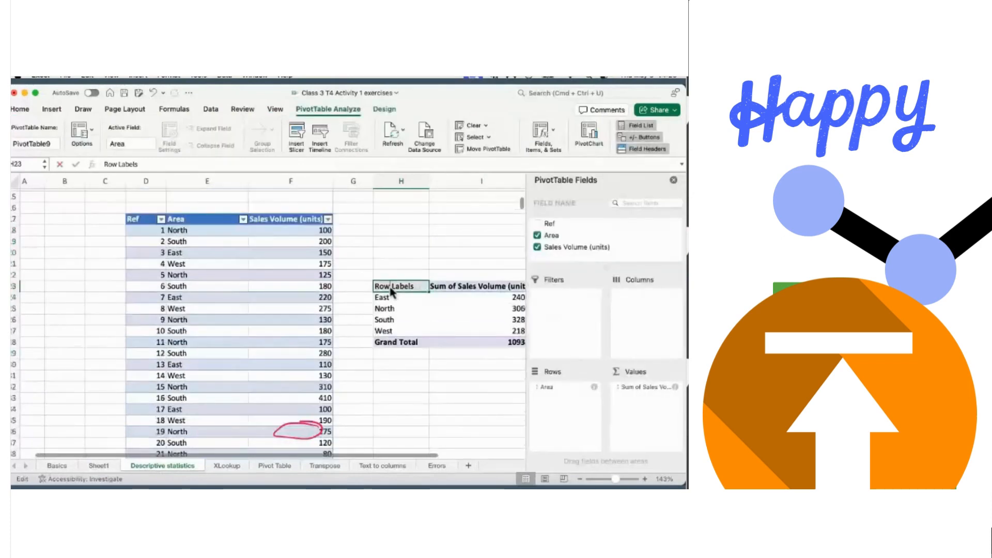
type("Areas")
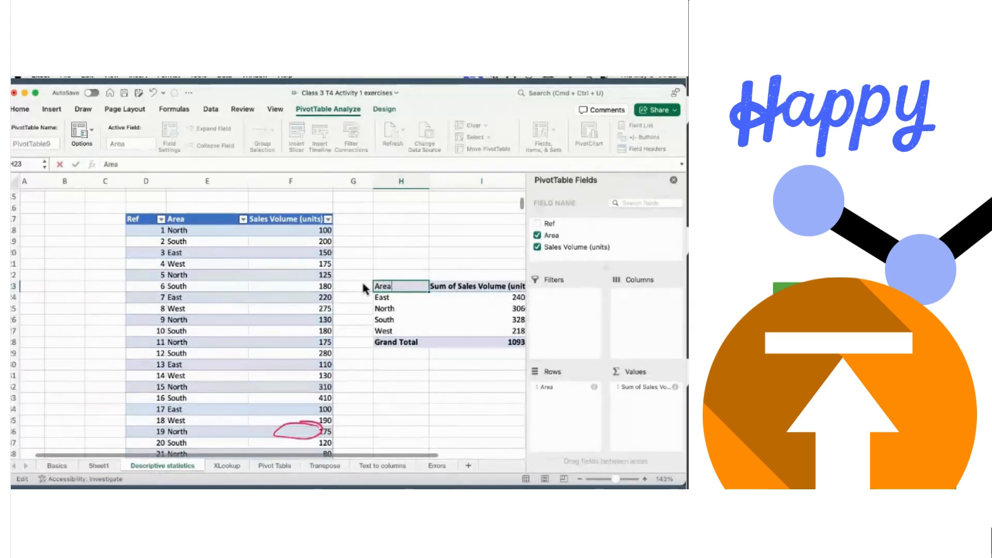
left_click(390, 261)
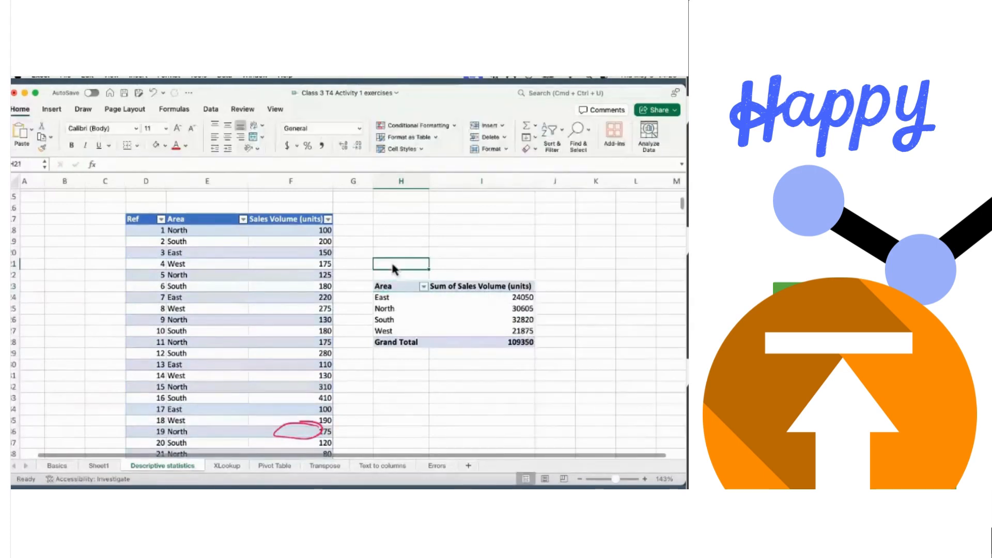
- Label the pivot 'Table 2:' in H21 and paste a copy of it at H31
type("Table 2:")
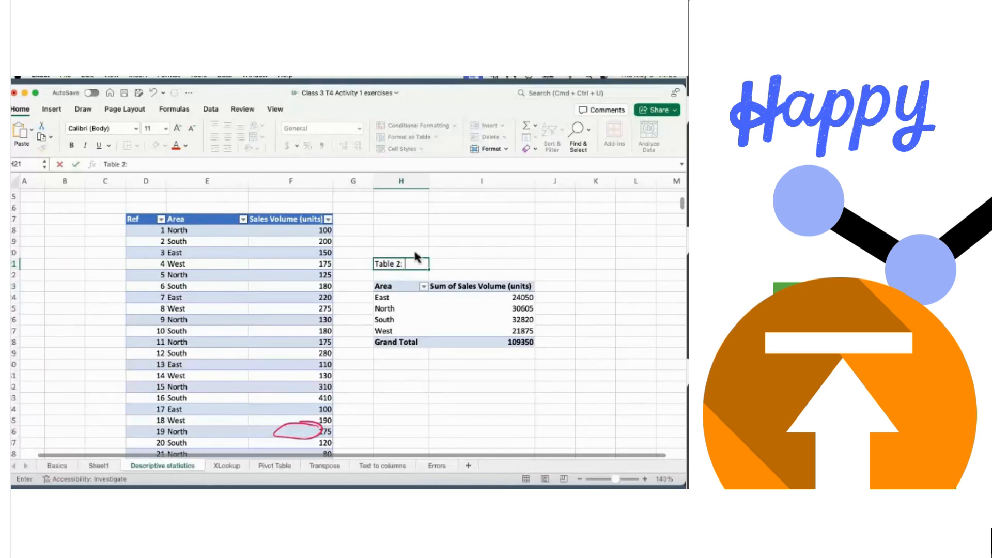
left_click(388, 290)
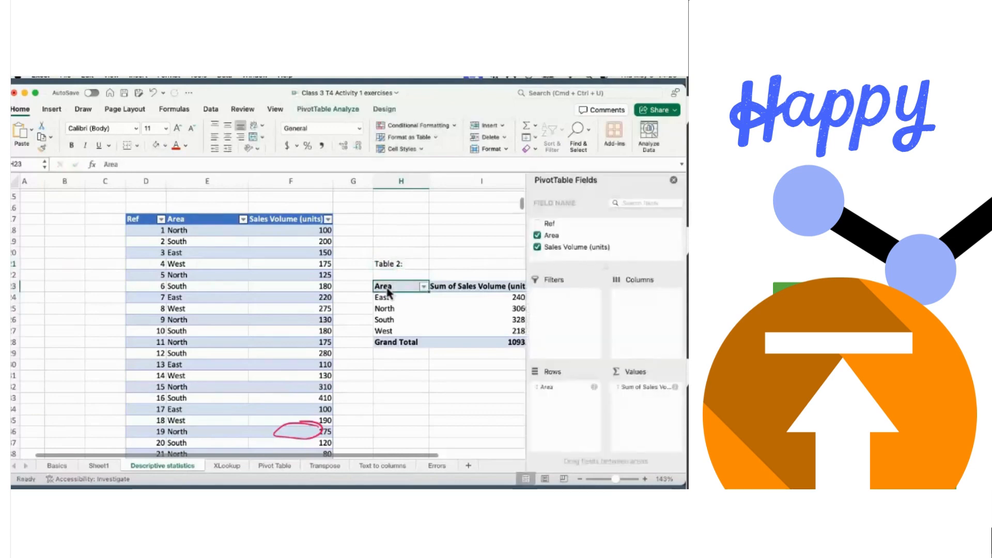
key("shift+Right")
key("shift+Down")
key("shift+Down")
key("shift+Down")
key("shift+Down")
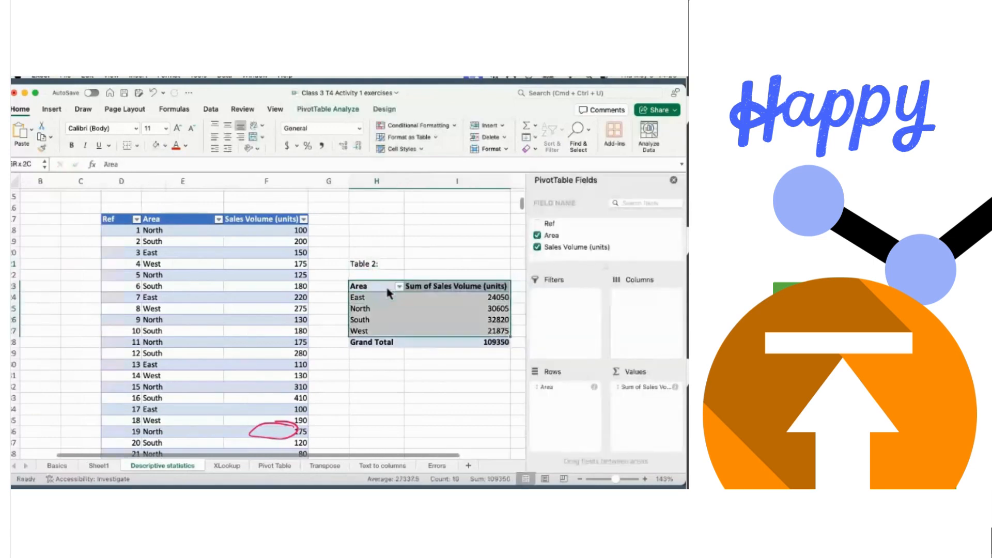
key("shift+Down")
key("super+c")
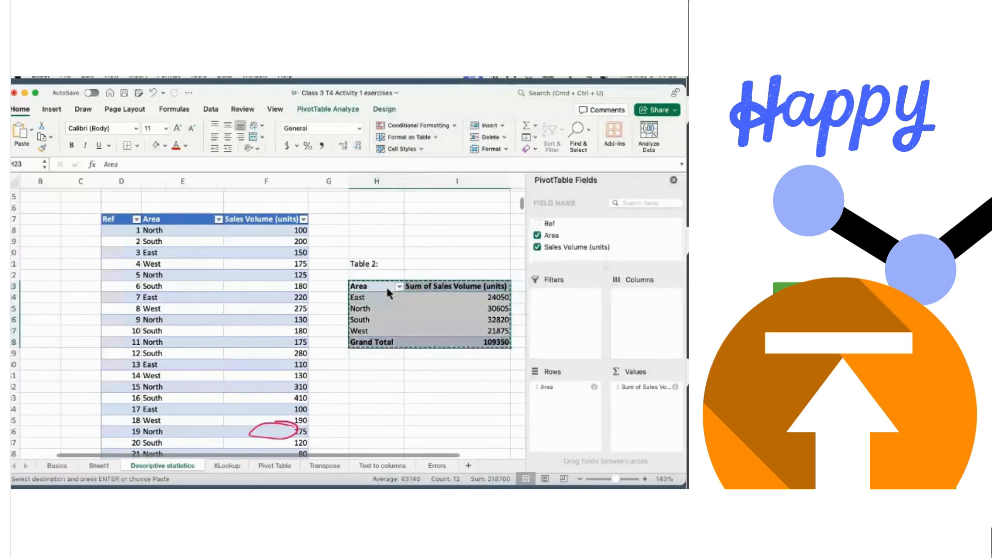
left_click(363, 378)
key("super+v")
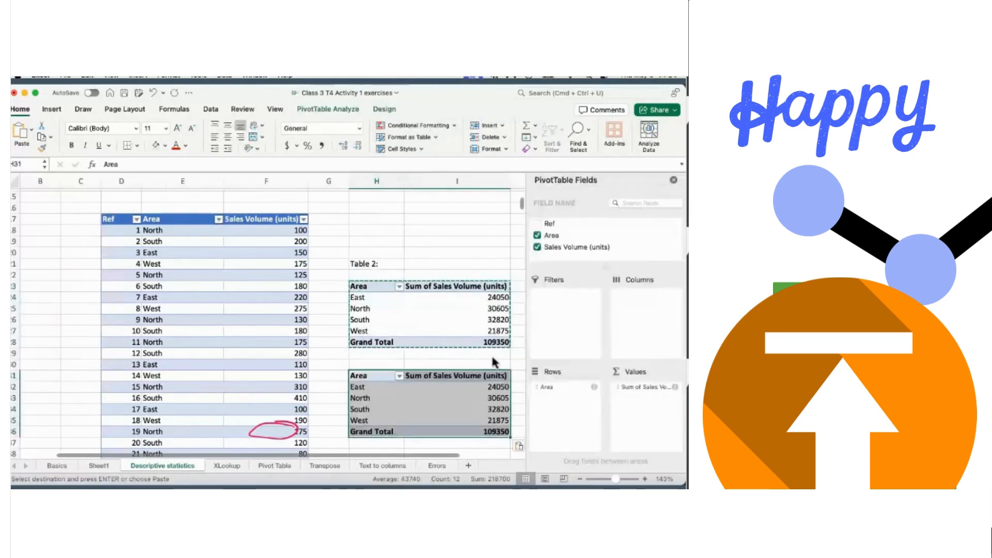
scroll(489, 364, "down", 2)
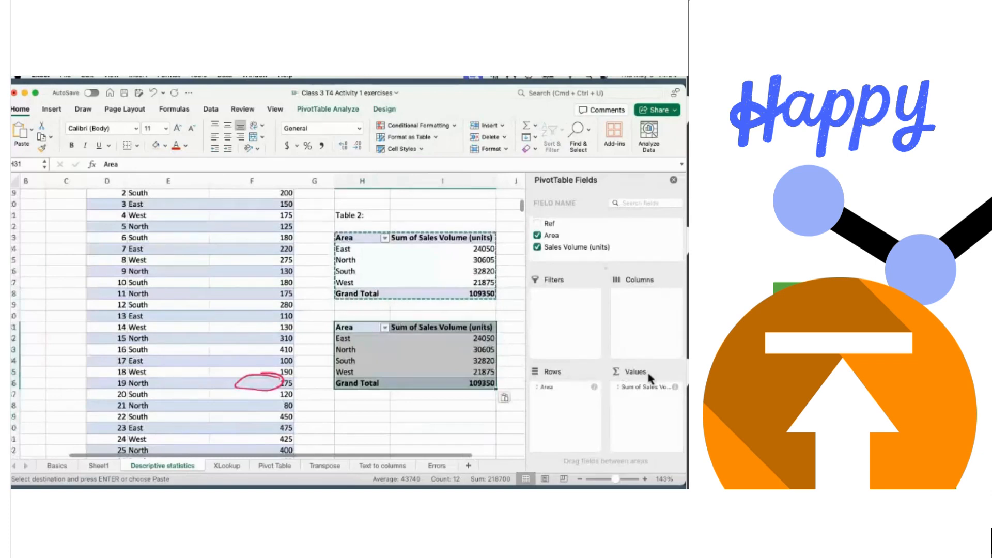
left_click(506, 352)
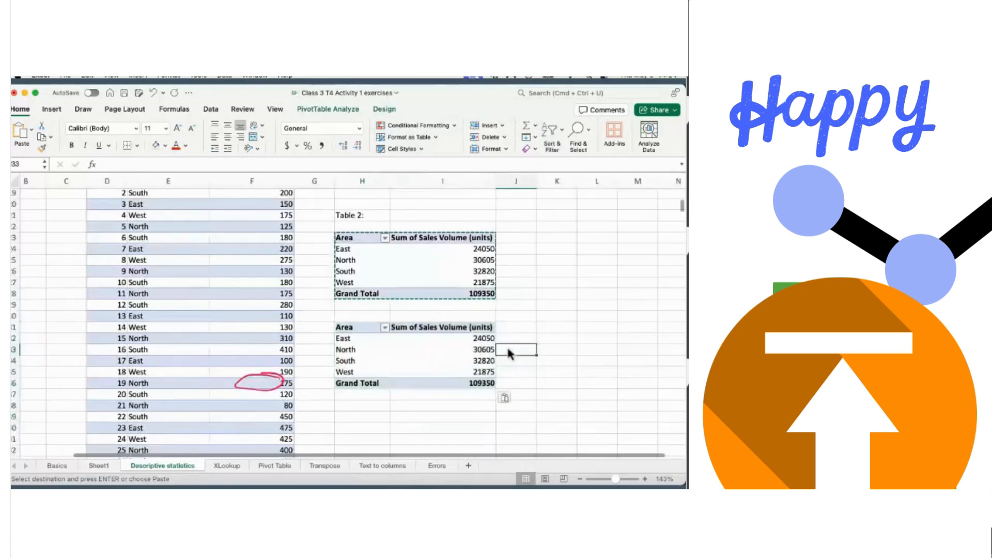
- Select the second pivot at H31 and open Field Settings for Sum of Sales Volume
left_click(347, 331)
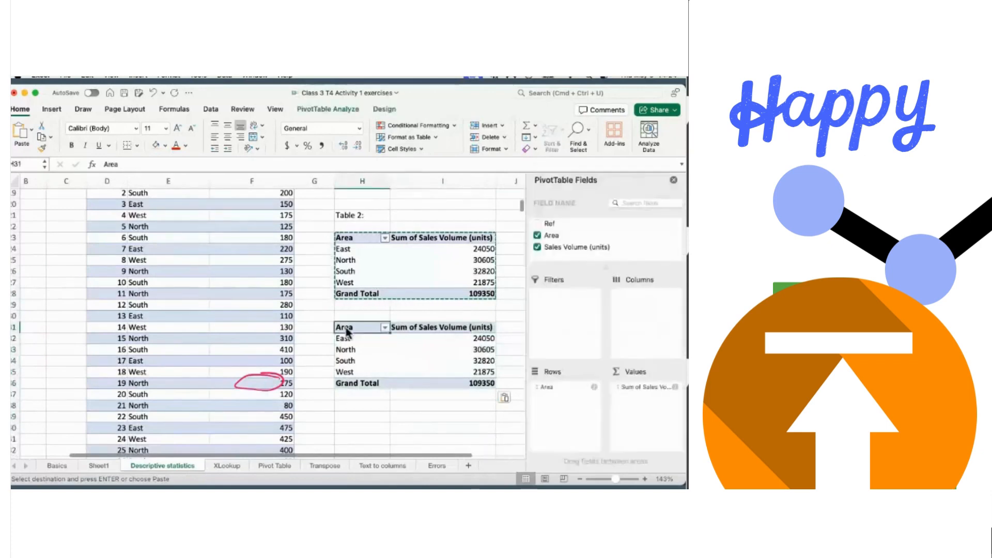
key("shift+Down")
key("shift+Down")
key("shift+Down")
key("shift+Down")
key("shift+Down")
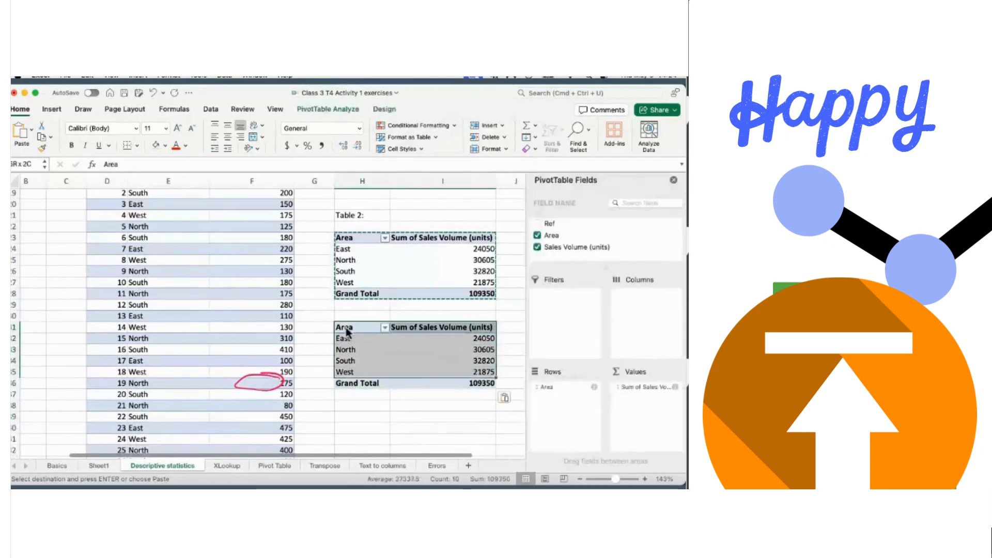
left_click(675, 392)
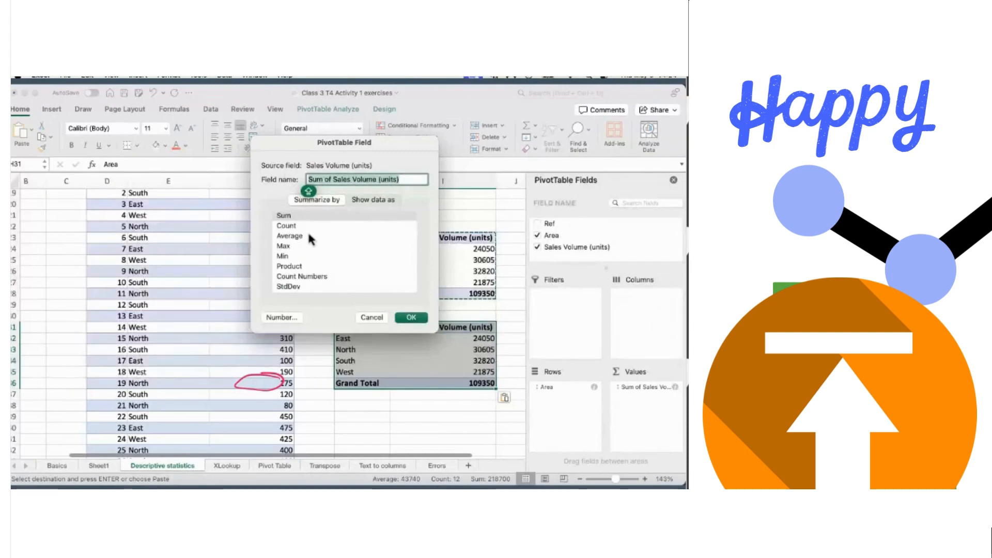
- Summarize the second pivot's Sales Volume by Average and format it as Number with two decimals
left_click(288, 236)
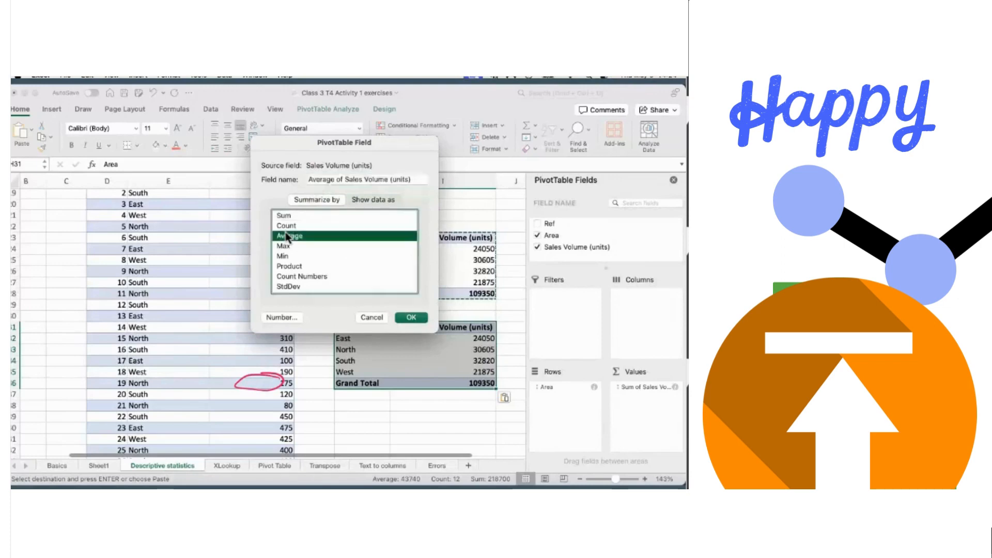
left_click(412, 318)
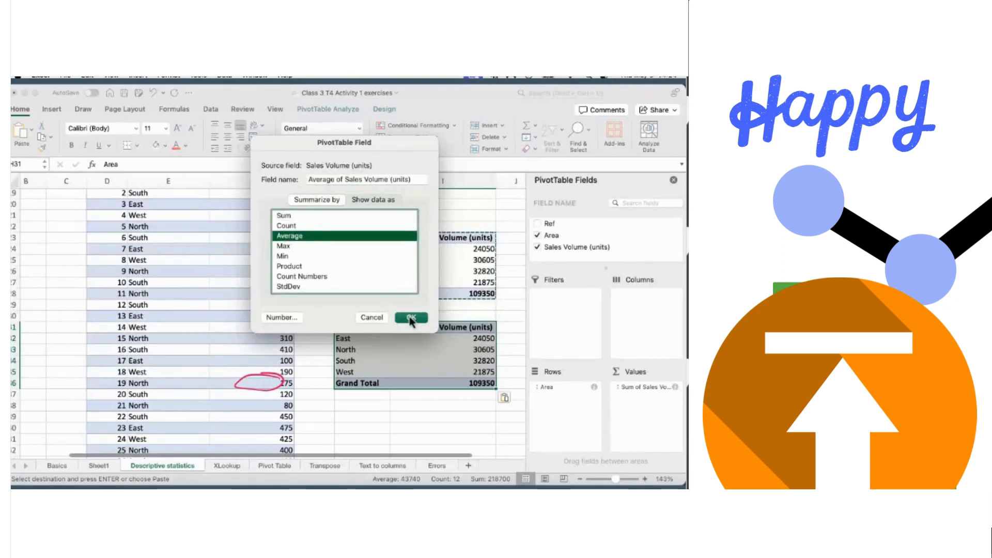
left_click(410, 318)
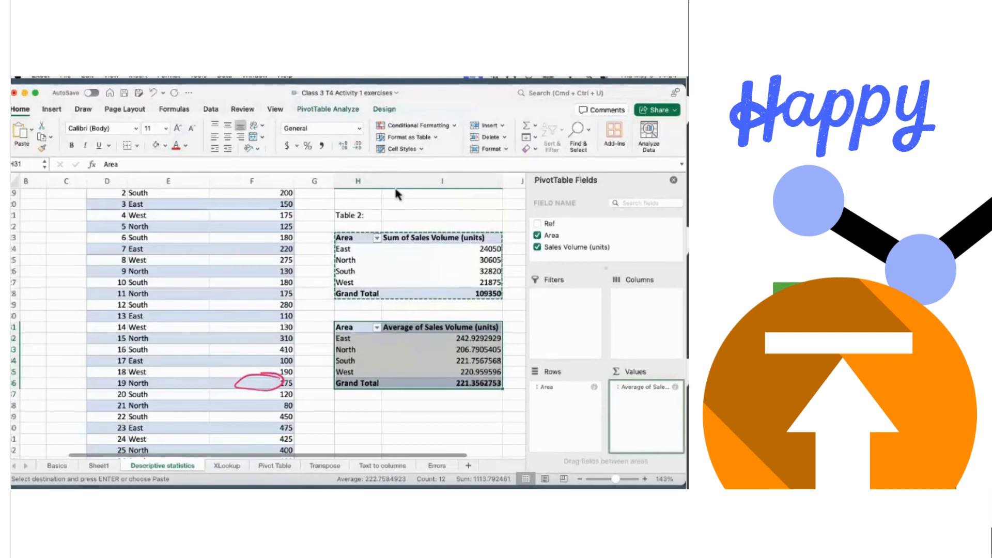
left_click(360, 130)
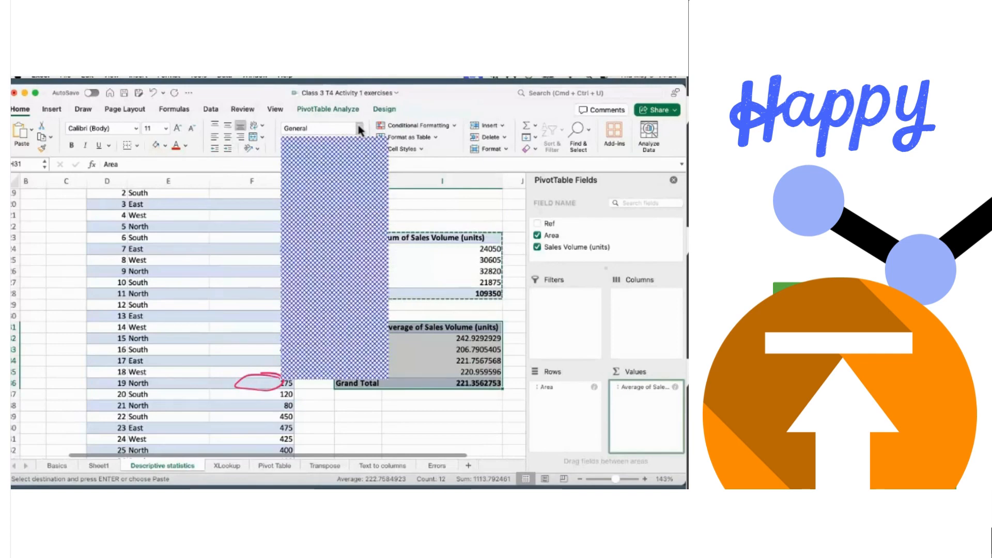
left_click(320, 174)
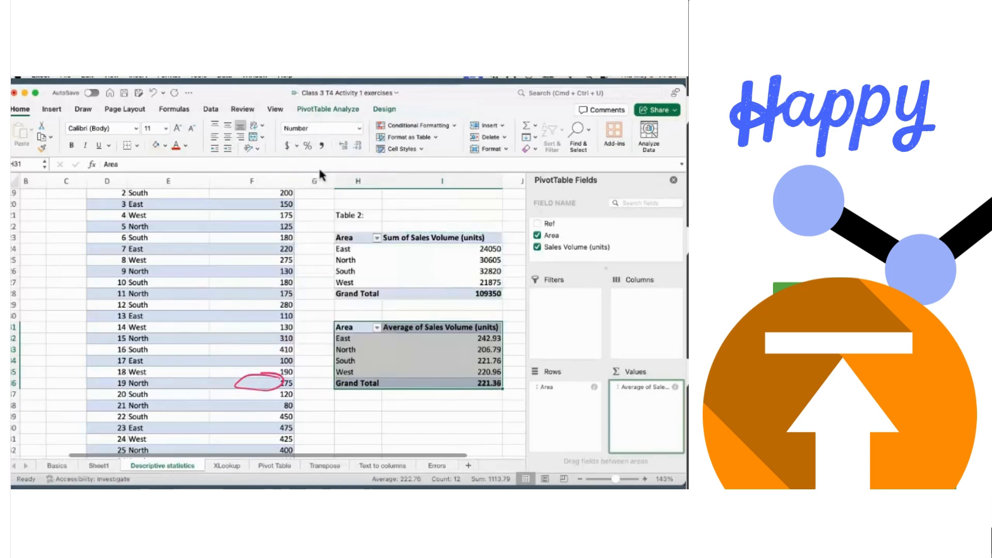
left_click(477, 408)
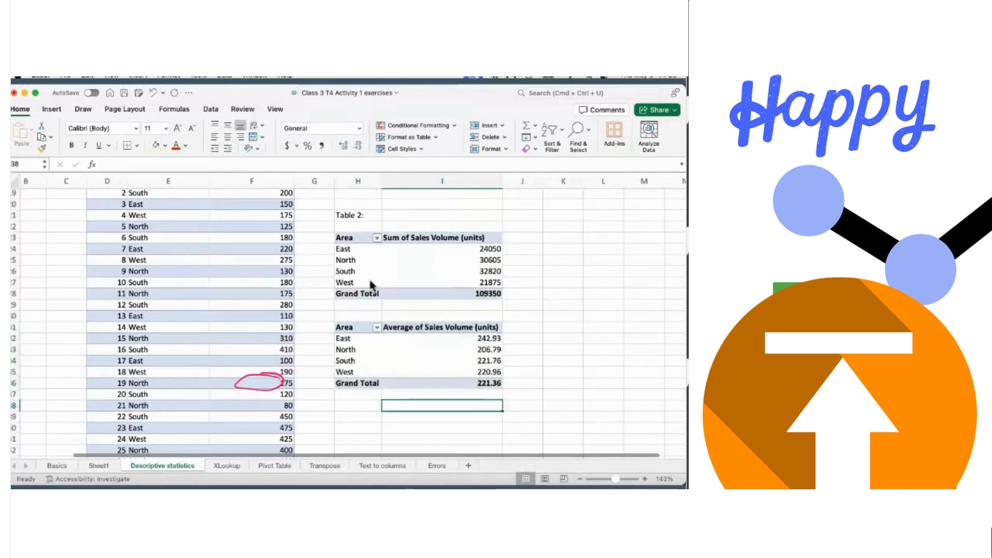
- Complete the H21 heading as 'Table 2: Sum of Sales' and type 'Table 3: Average of Sale' in H30
left_click(377, 216)
double_click(376, 217)
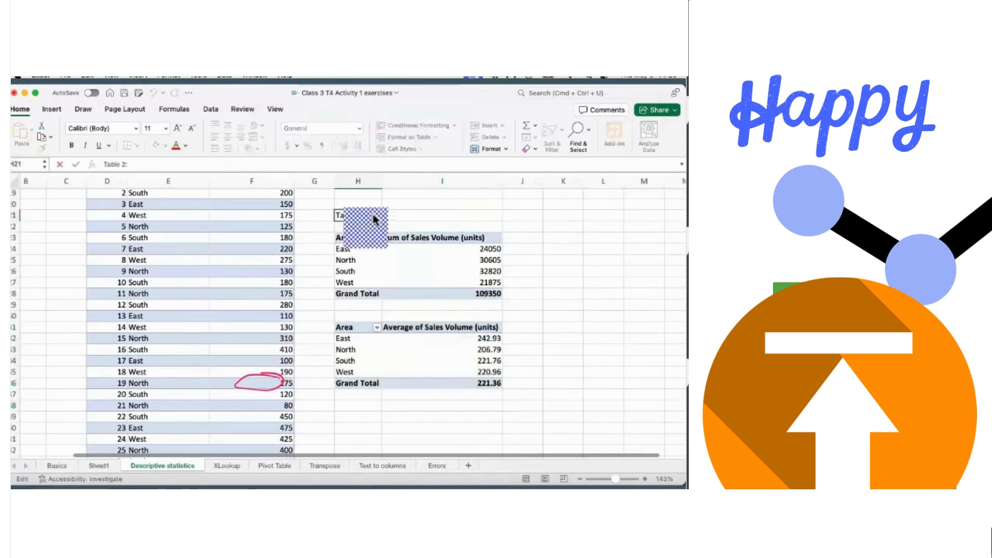
type("sUM O")
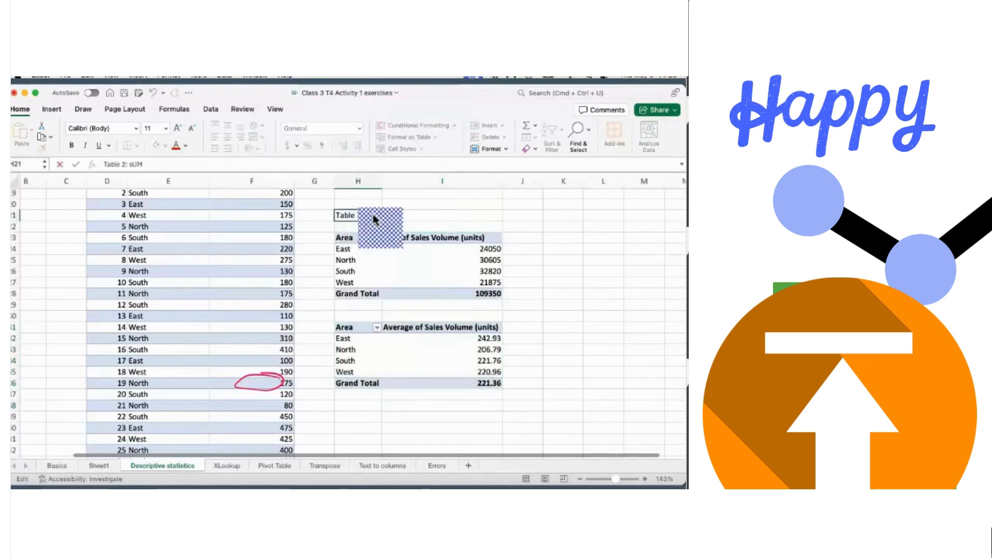
key("BackSpace")
key("BackSpace")
key("BackSpace")
key("BackSpace")
key("BackSpace")
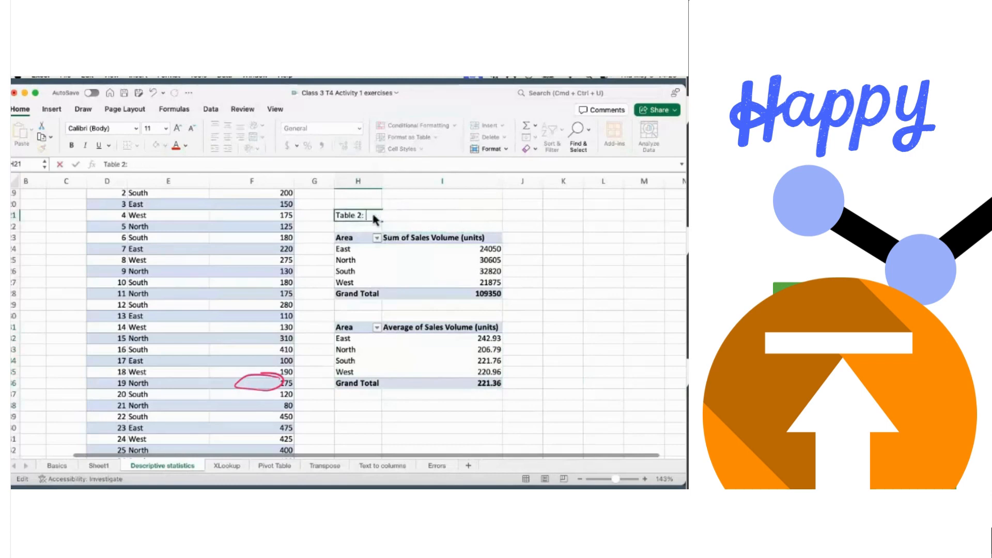
type("Sum of Sales")
left_click(354, 316)
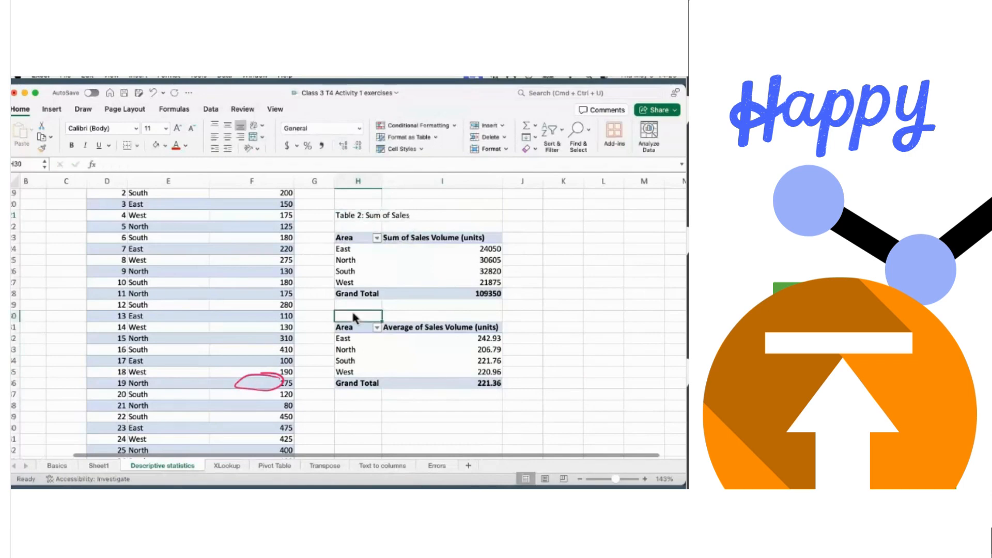
type("Tab")
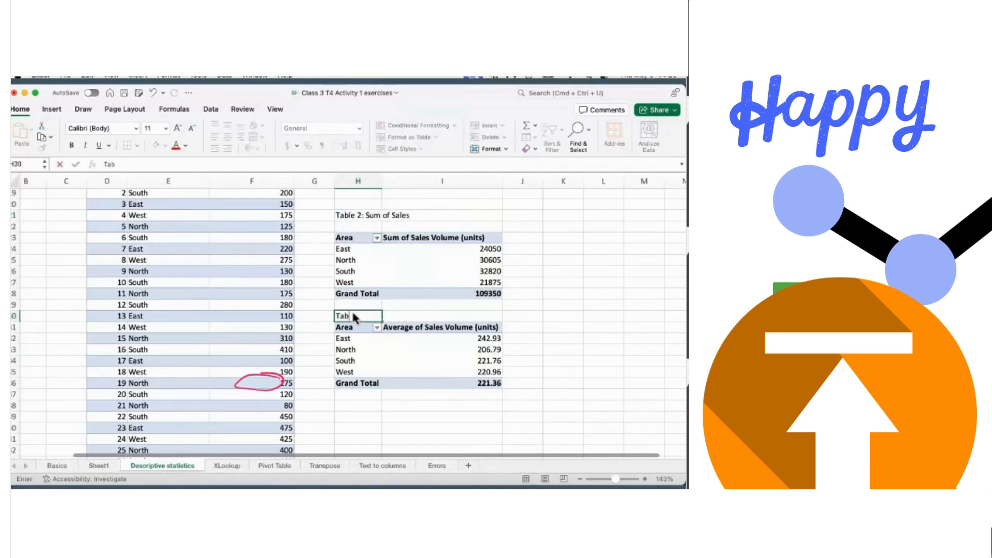
type("le 3")
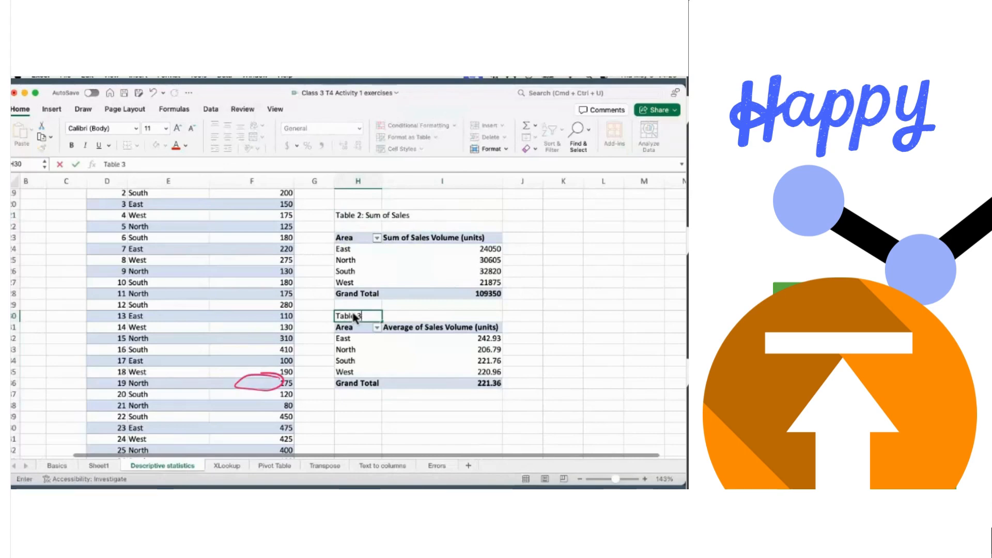
type(": Averag")
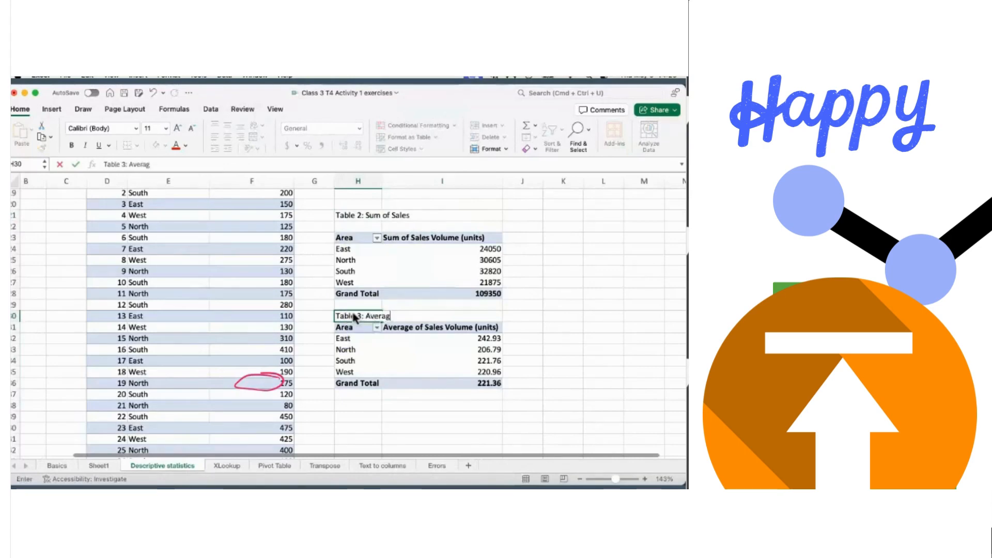
type("e of Sales")
- Commit the 'Table 3: Average of Sales' heading, review the sheet, then move to the XLookup sheet
left_click(557, 298)
scroll(558, 298, "up", 6)
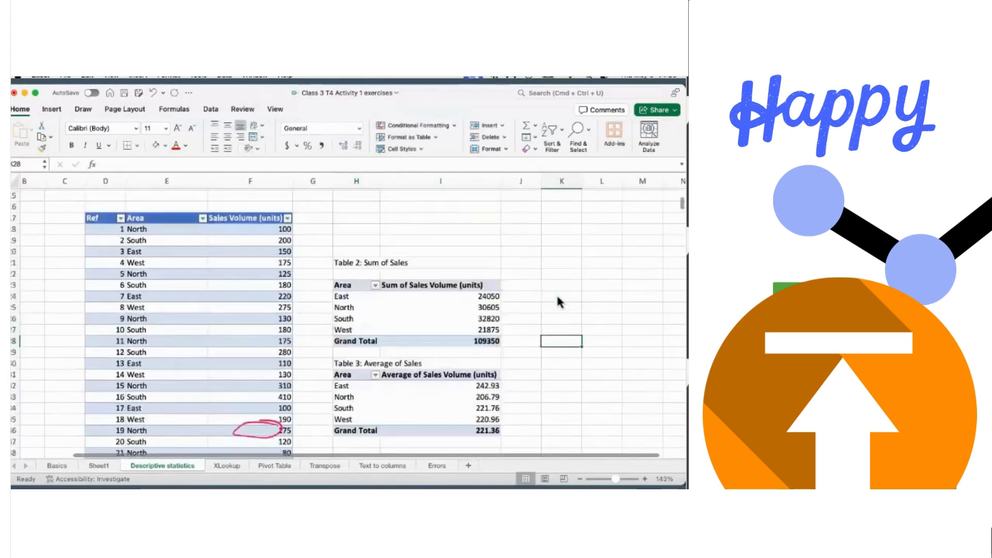
scroll(557, 302, "down", 3)
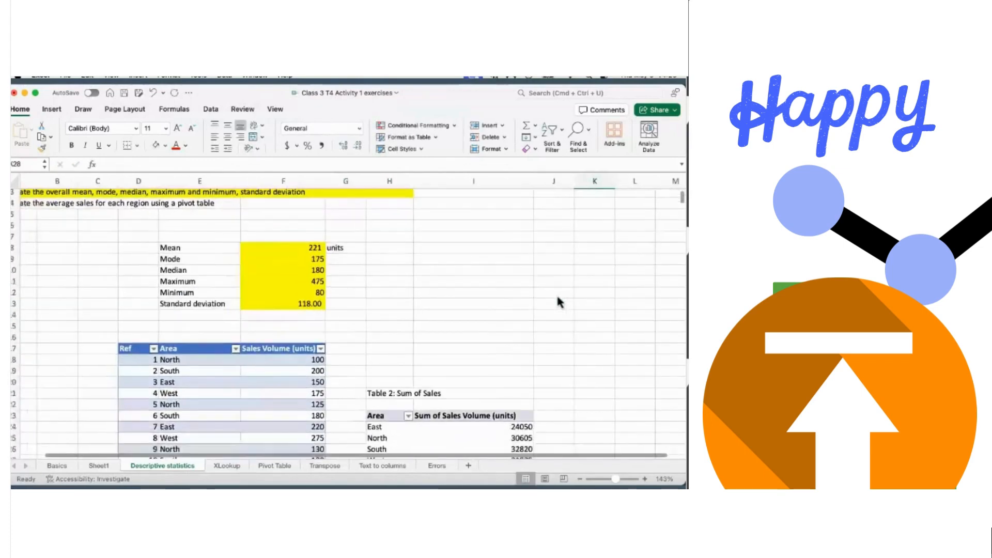
scroll(558, 302, "up", 2)
scroll(558, 302, "left", 1)
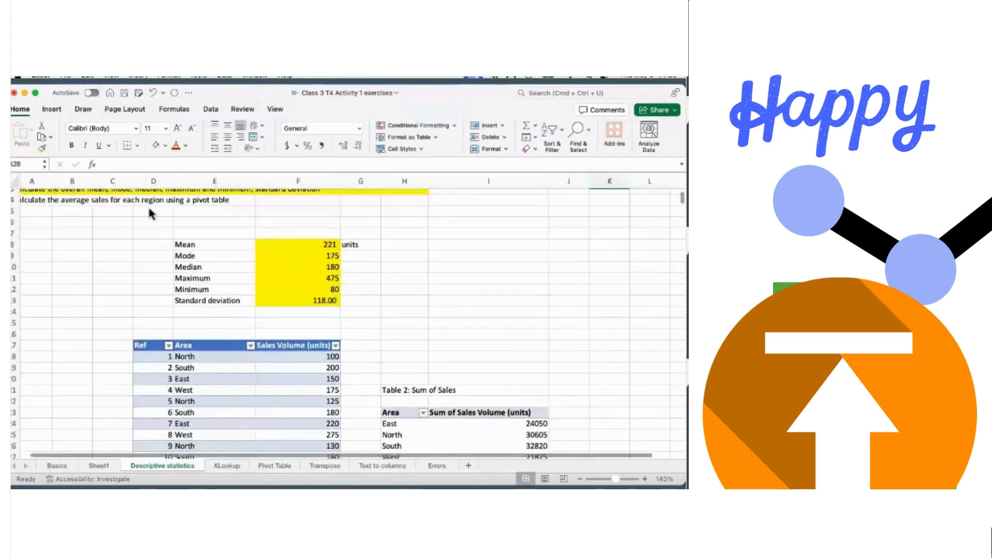
scroll(435, 247, "down", 8)
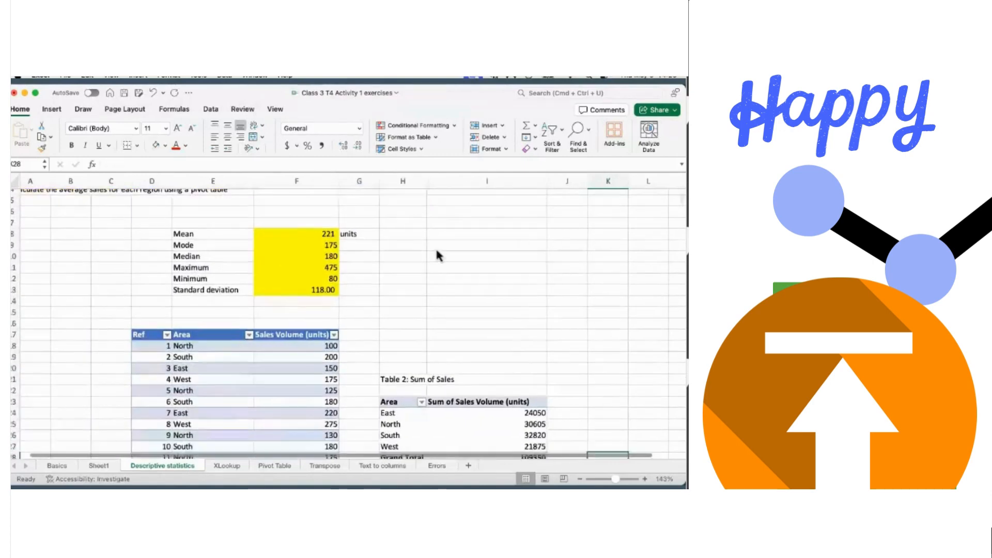
scroll(437, 254, "down", 3)
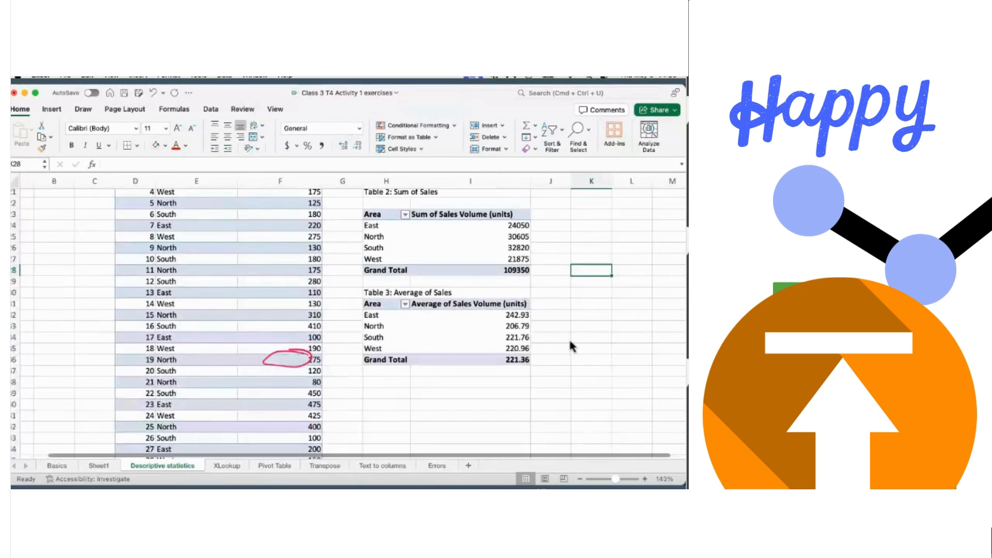
scroll(570, 343, "down", 1)
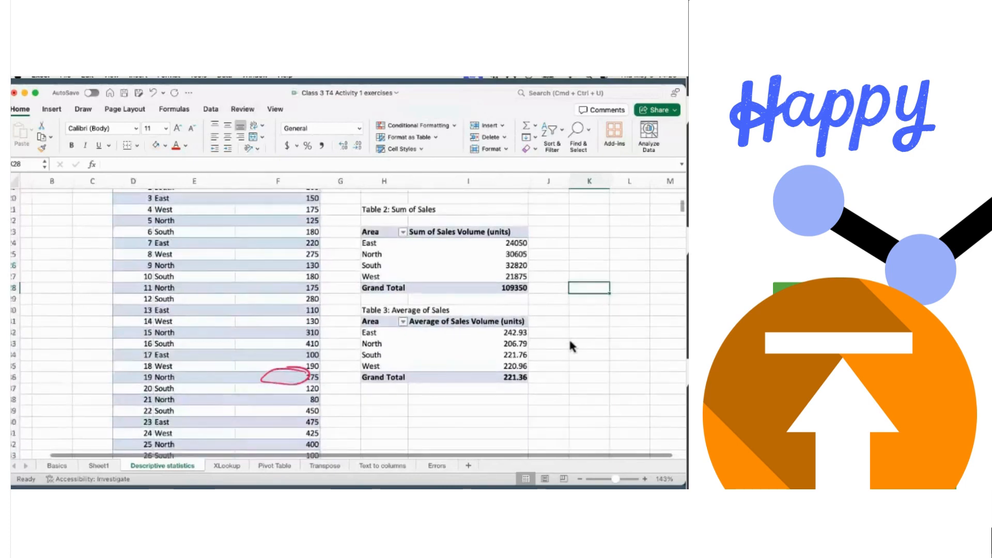
scroll(570, 341, "down", 1)
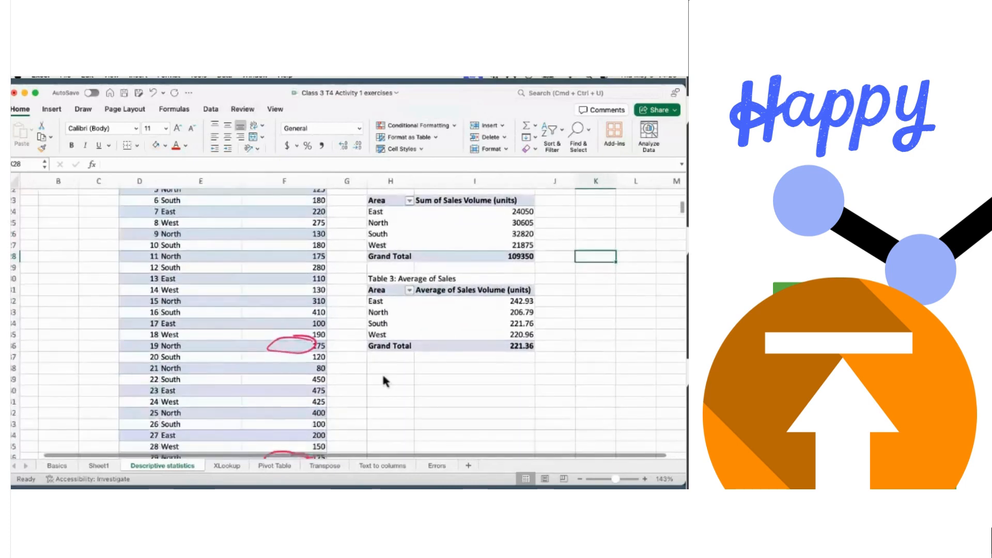
left_click(226, 465)
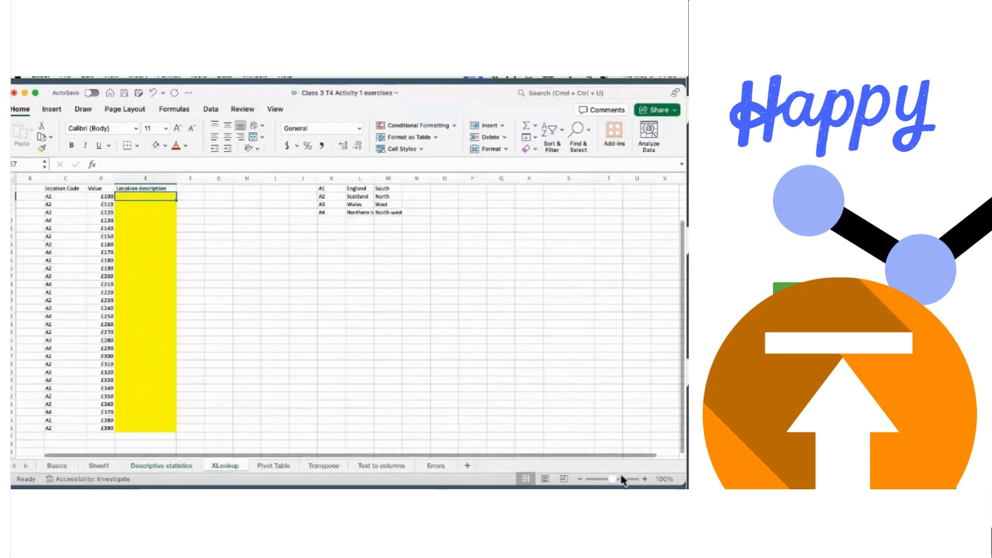
- Zoom the XLookup sheet to 166% and compare it with the Descriptive statistics sheet
left_click_drag(619, 482, 620, 481)
scroll(560, 383, "up", 2)
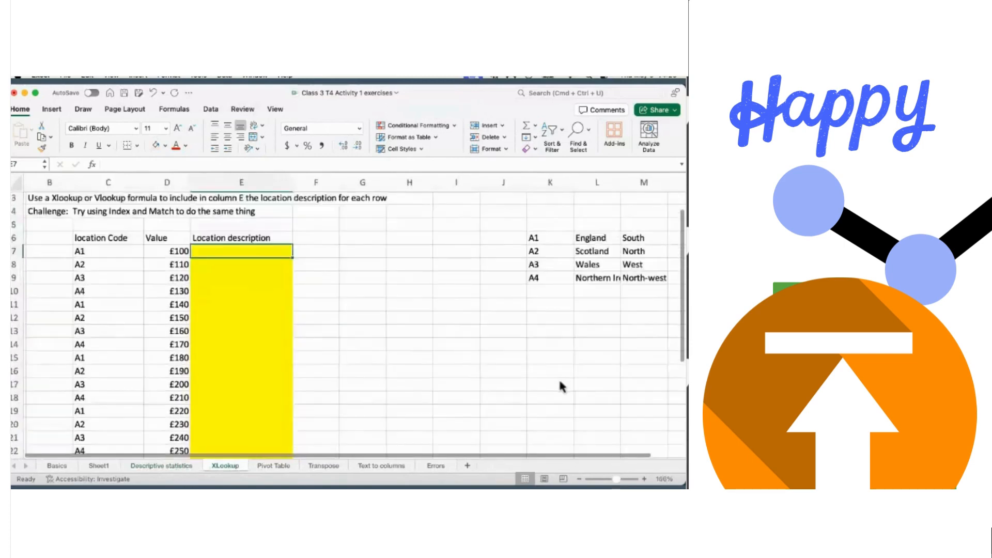
scroll(561, 384, "down", 1)
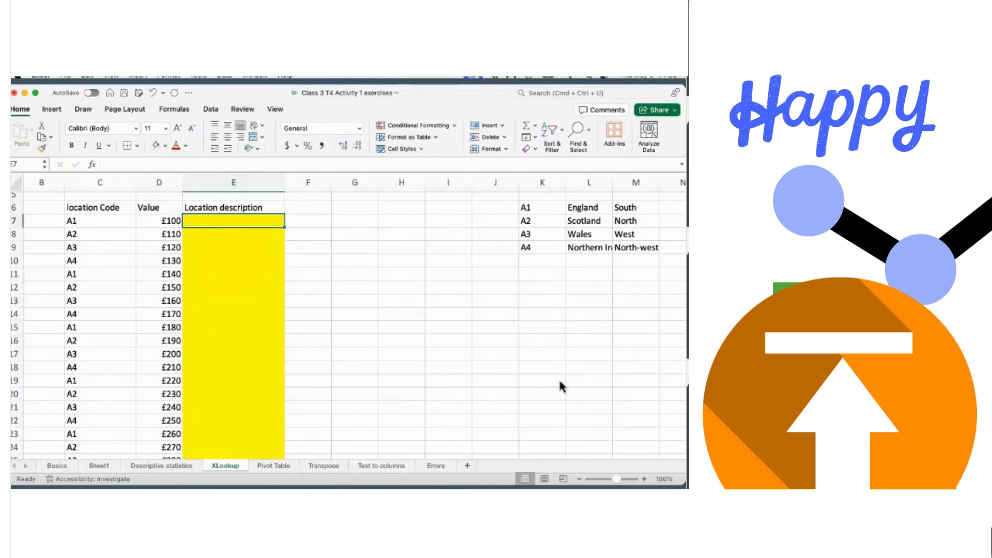
left_click(166, 465)
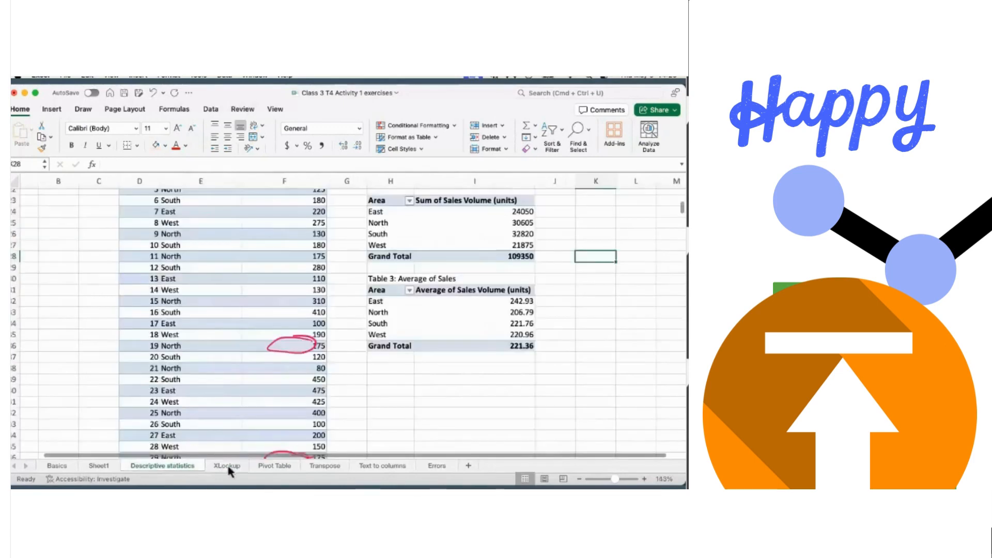
left_click(227, 466)
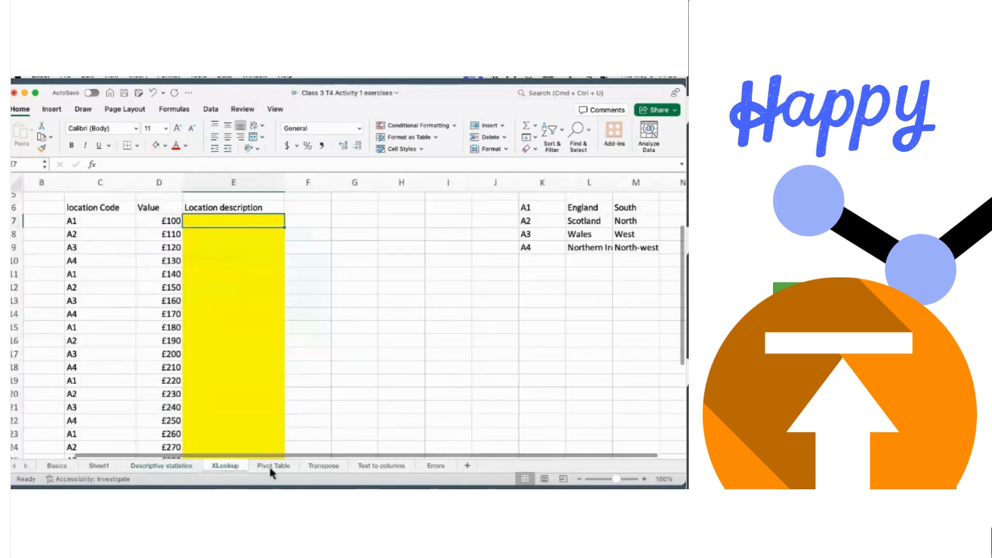
left_click(166, 466)
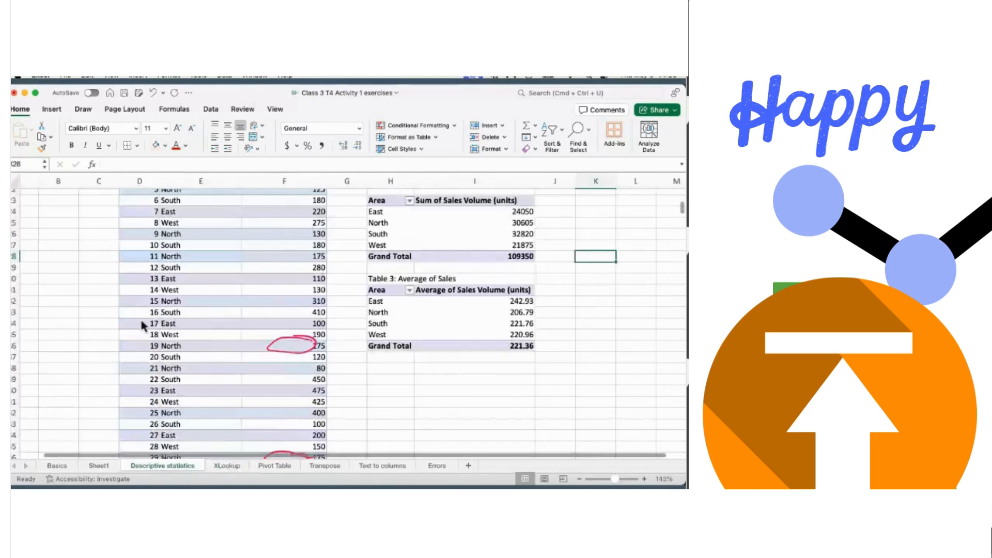
left_click(226, 466)
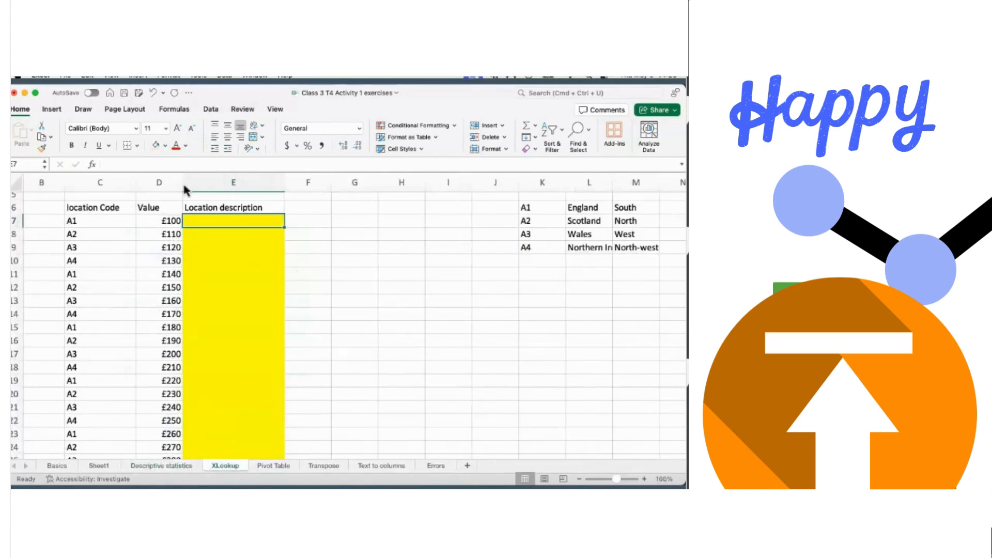
- Select C6:E6 down to the last data row, then undo the stray 't' entry
scroll(103, 222, "up", 3)
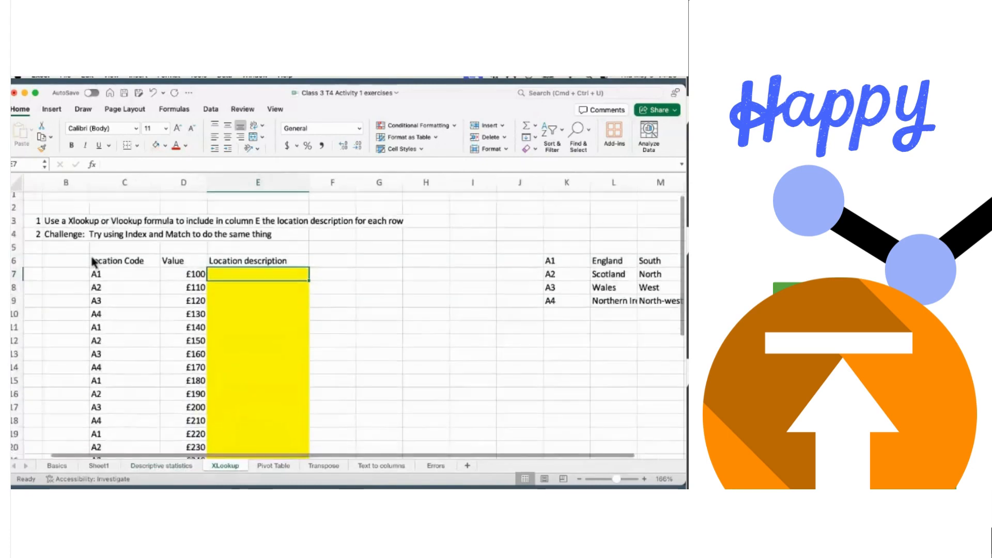
scroll(95, 266, "down", 3)
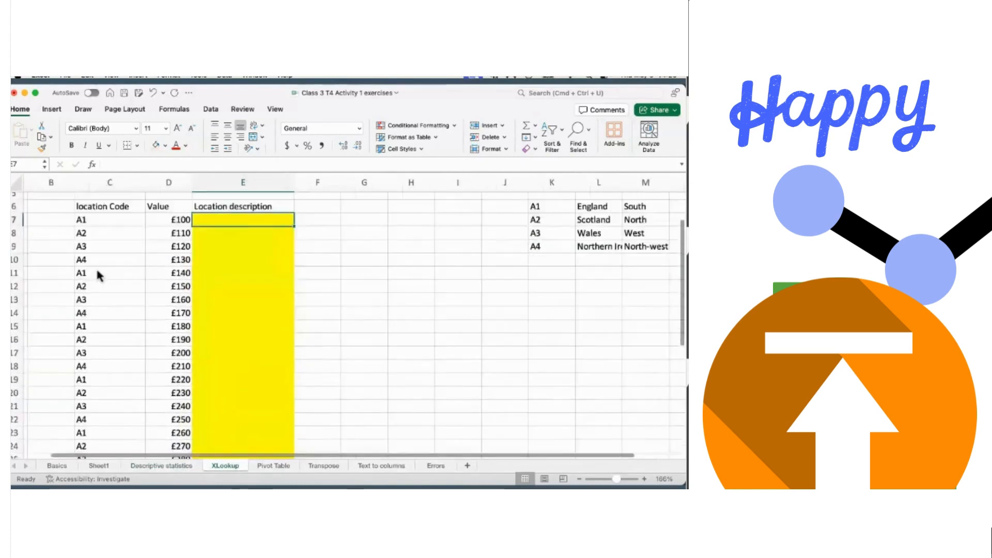
left_click(94, 210)
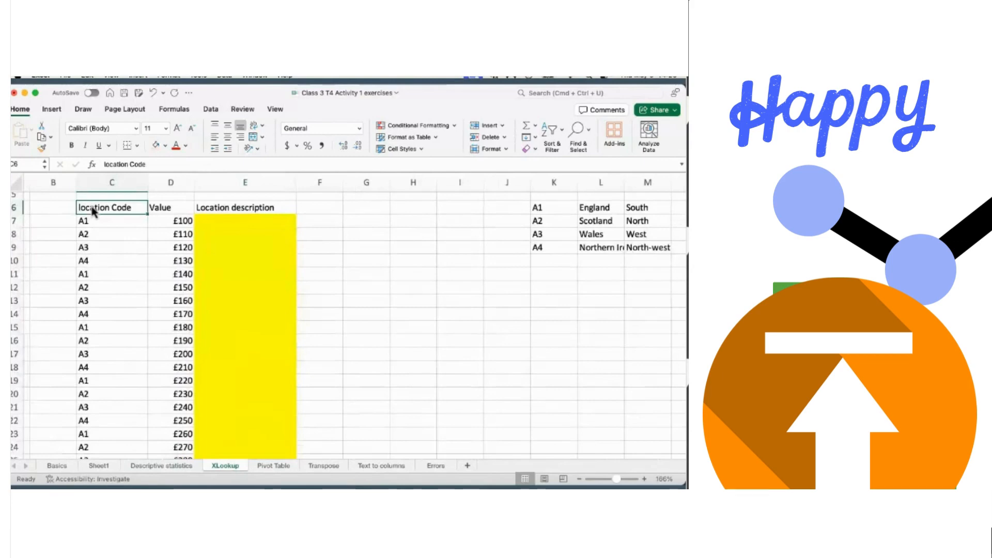
left_click(291, 206, "shift")
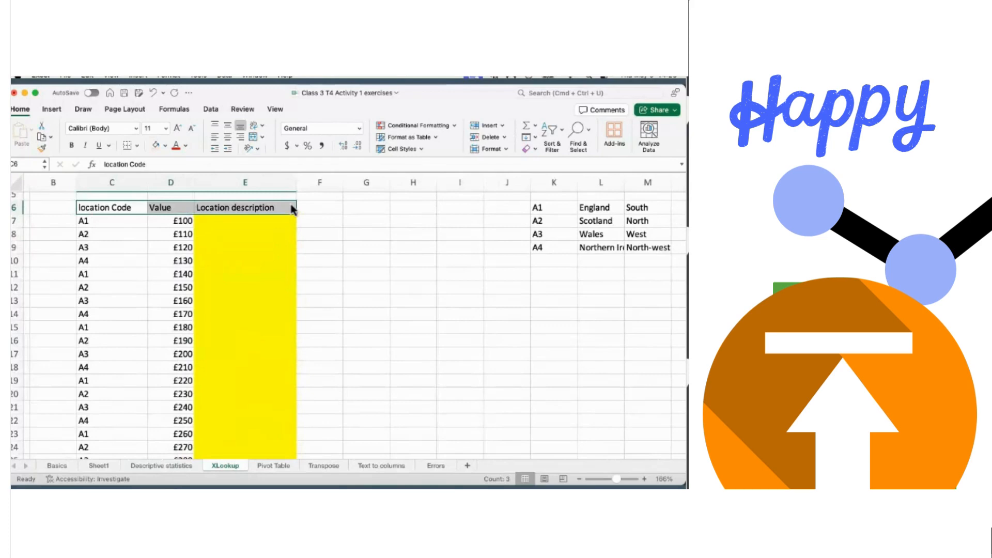
key("ctrl+shift+Down")
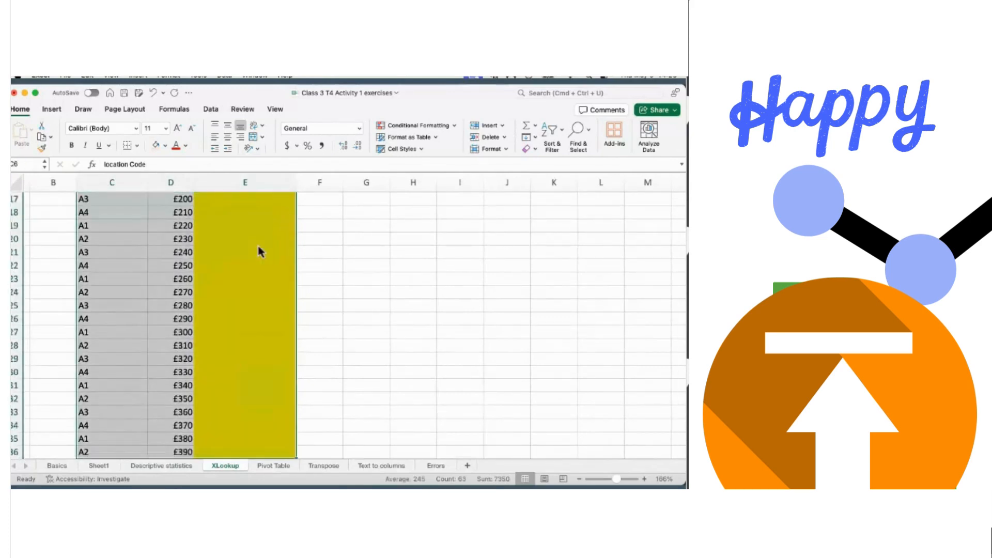
type("t")
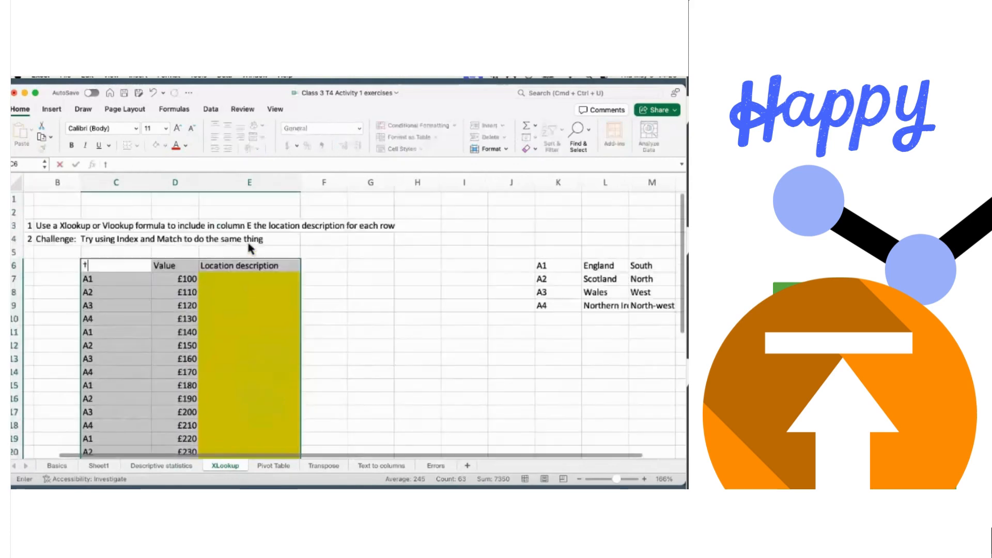
left_click(153, 93)
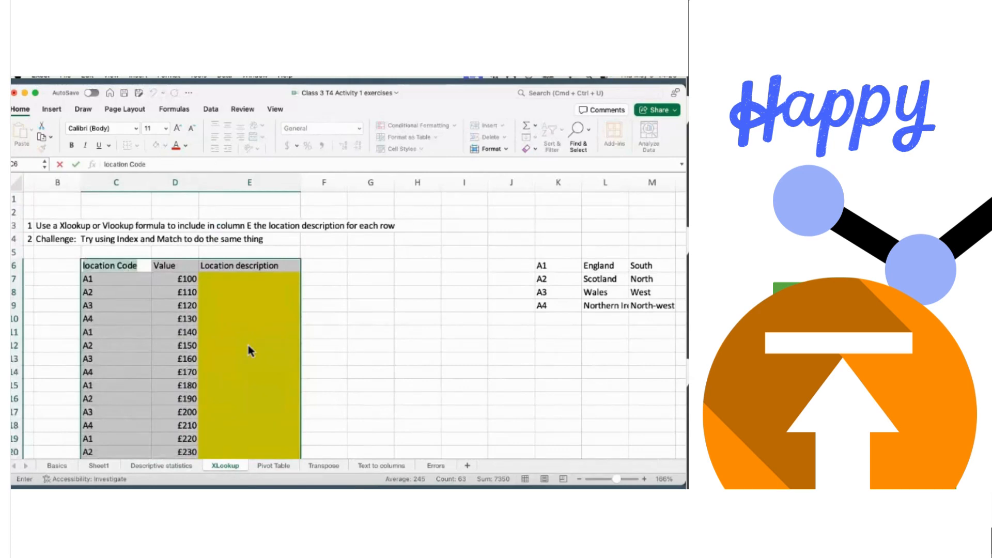
left_click(349, 288)
- Reselect the location block C6:E36 and briefly open then close Find & Replace
left_click_drag(92, 268, 248, 265)
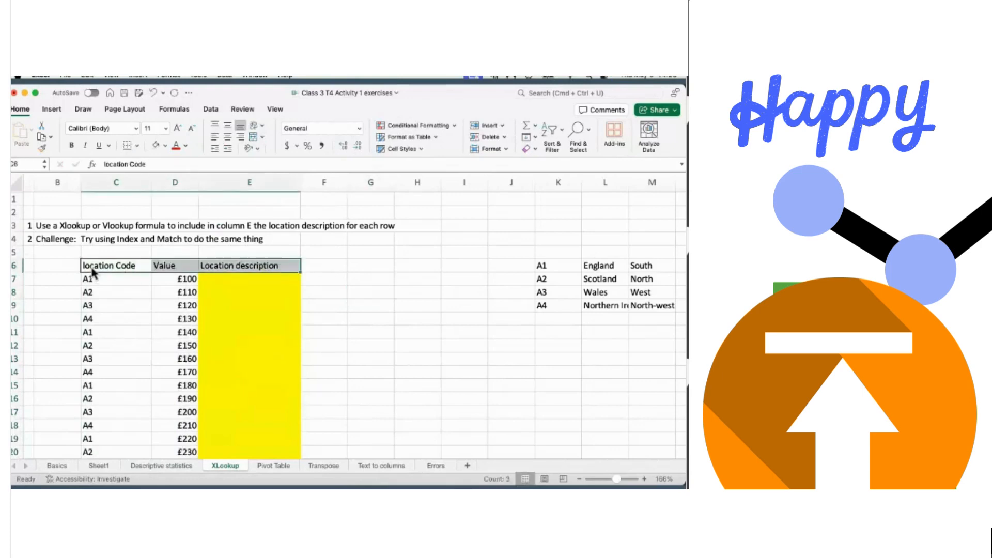
key("ctrl+shift+Down")
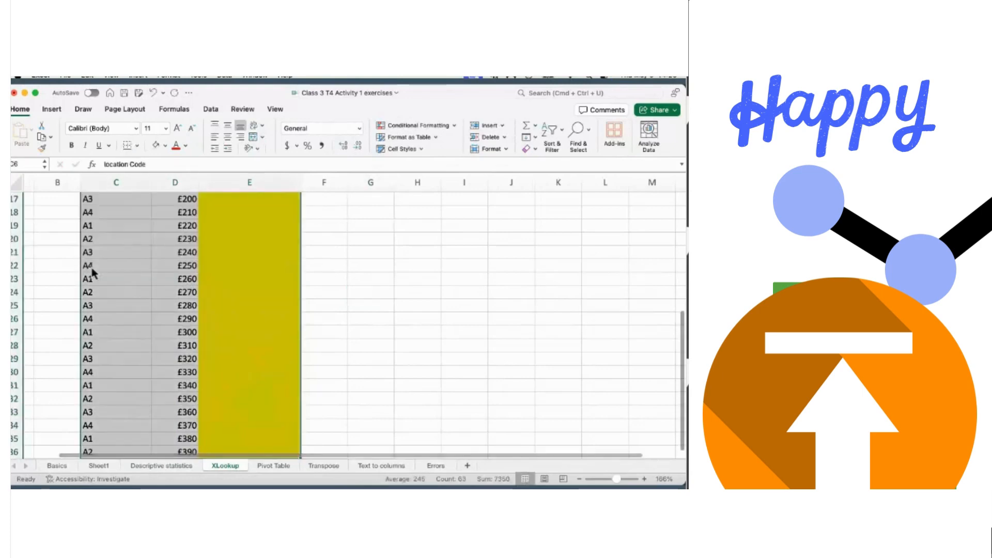
scroll(91, 272, "up", 3)
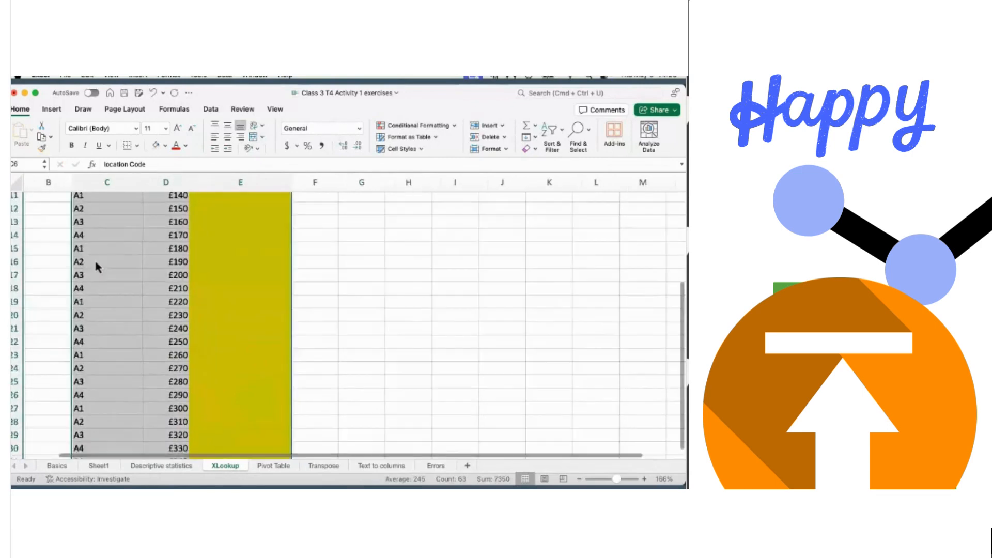
scroll(91, 271, "up", 3)
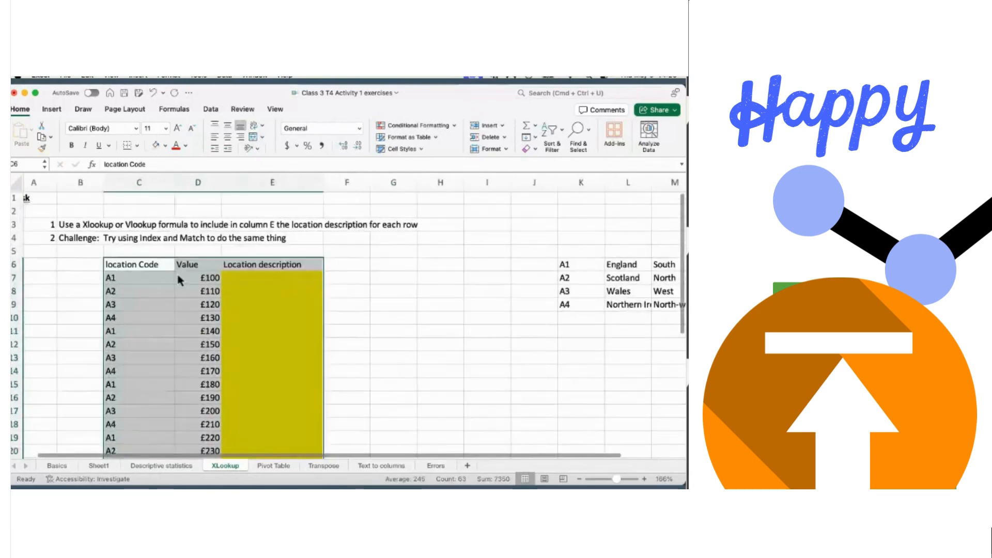
key("super+f")
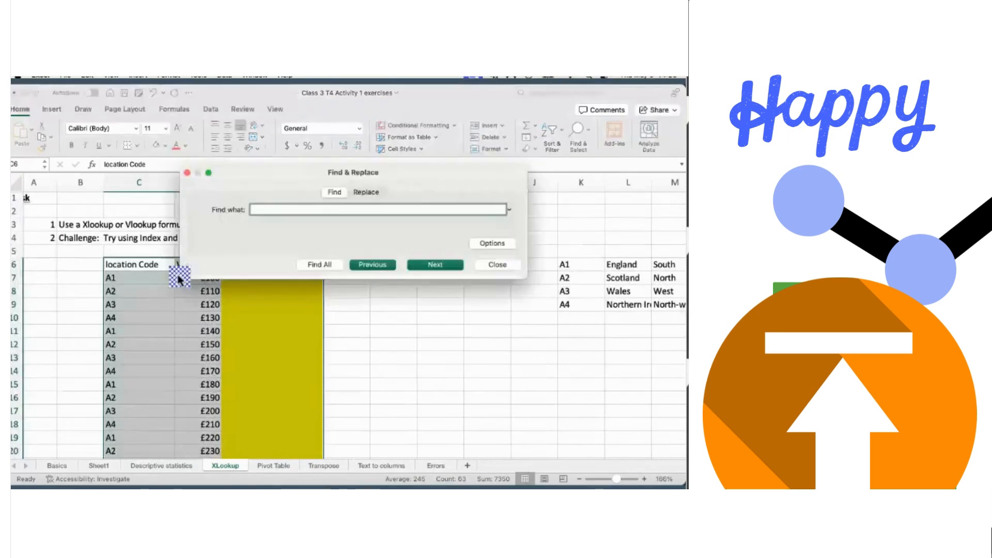
left_click(496, 265)
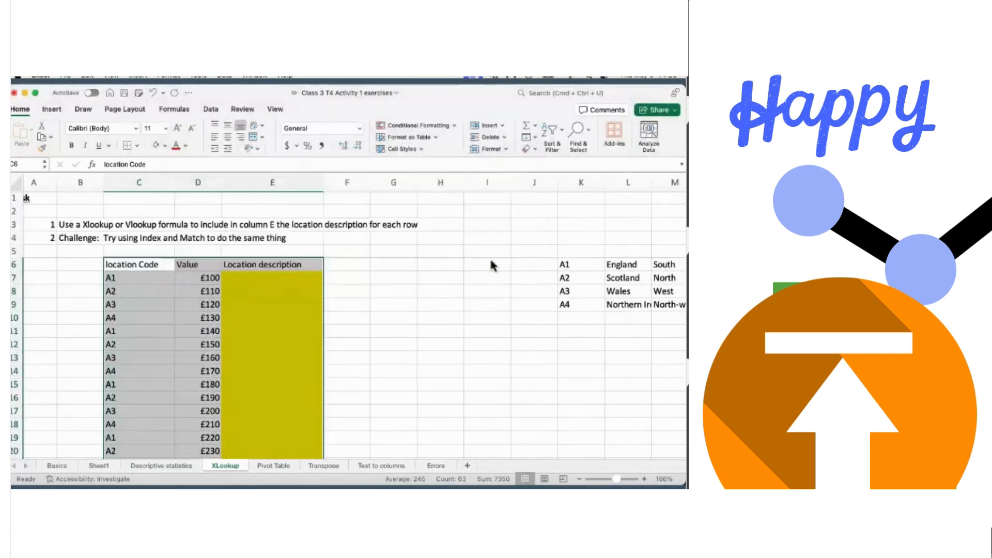
- Convert the C6:E36 location code, value and description block into Table2 with headers
key("super+t")
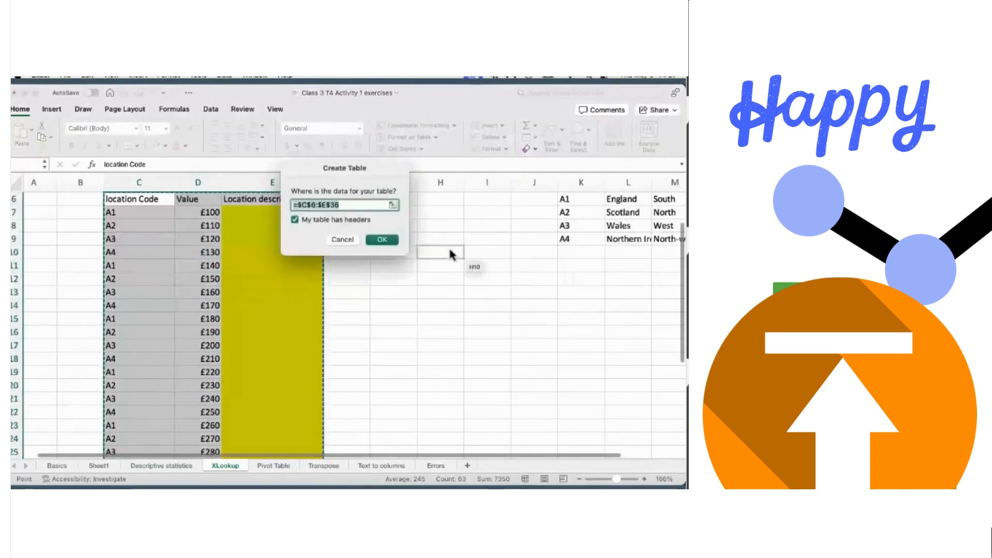
left_click(386, 241)
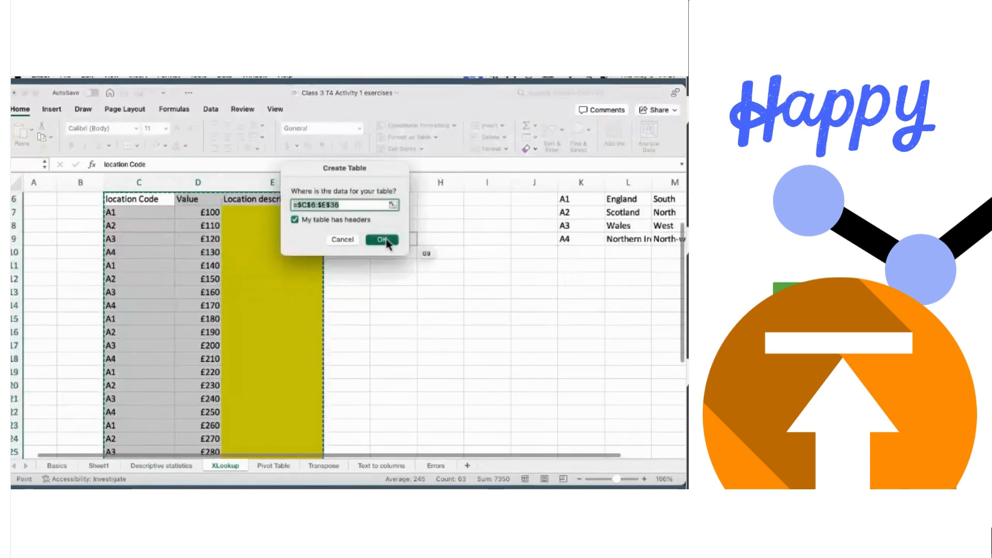
scroll(421, 283, "up", 3)
scroll(424, 293, "right", 2)
scroll(424, 293, "up", 1)
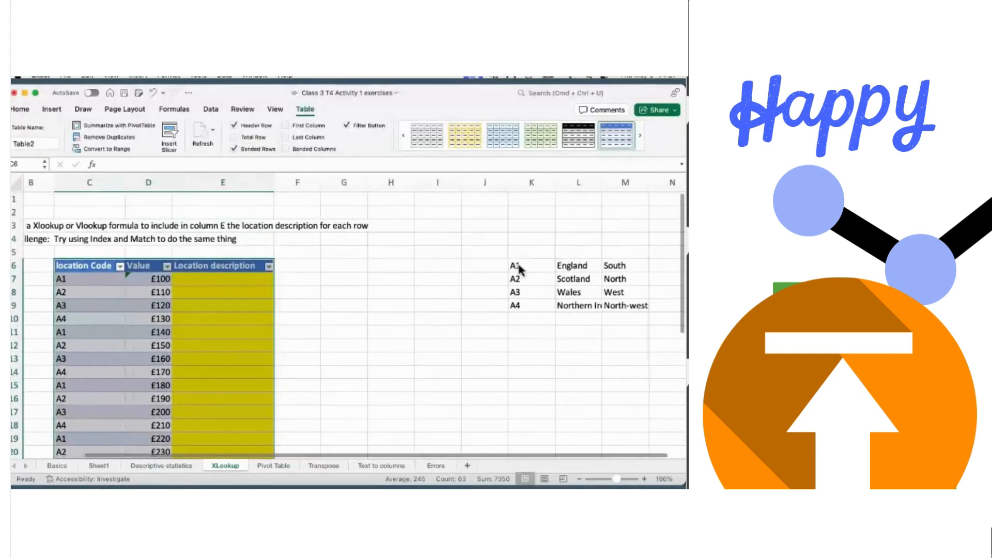
left_click(518, 269)
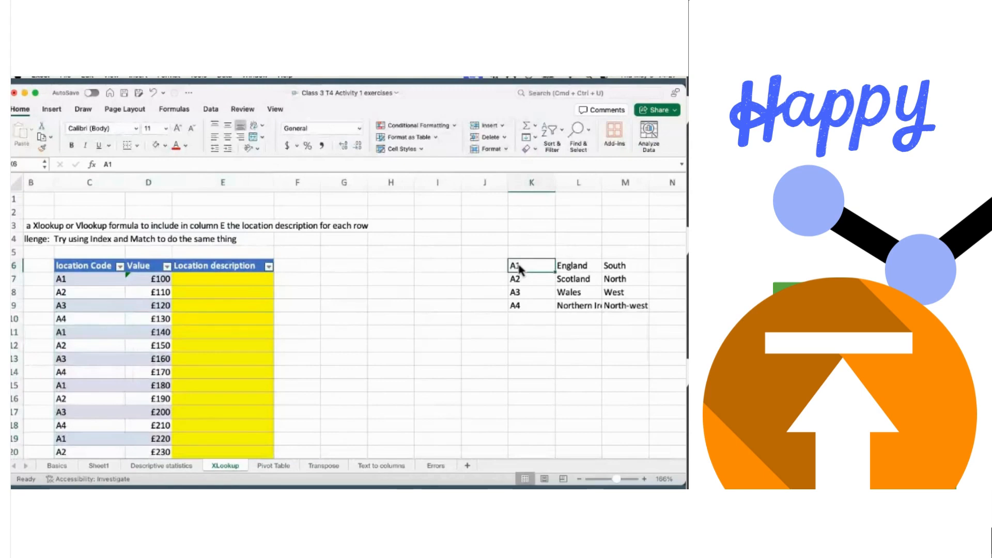
- Make the K6:M9 lookup range into Table3 without headers, adding generic Column1–Column3 headers
key("shift+Right")
key("shift+Right")
key("shift+Down")
key("shift+Down")
key("shift+Down")
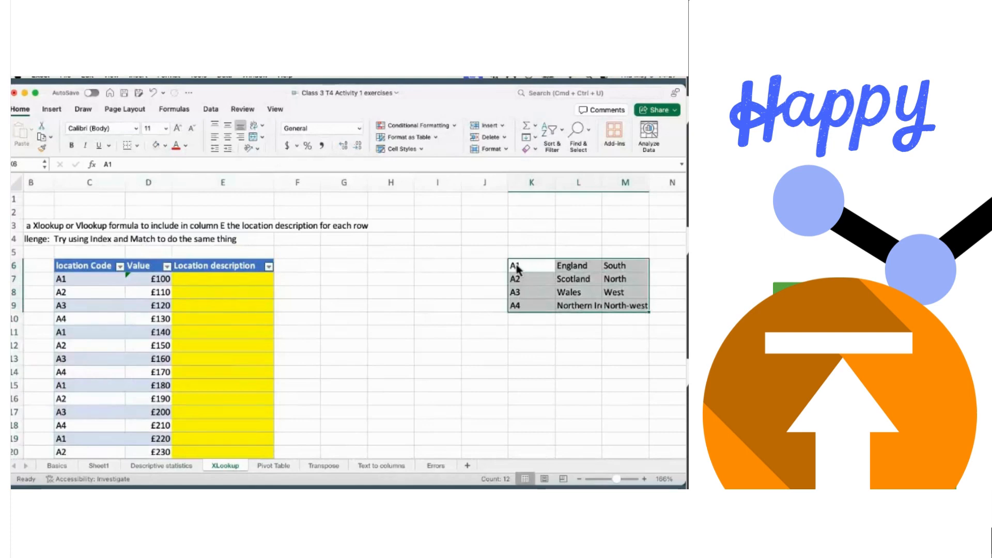
key("ctrl+t")
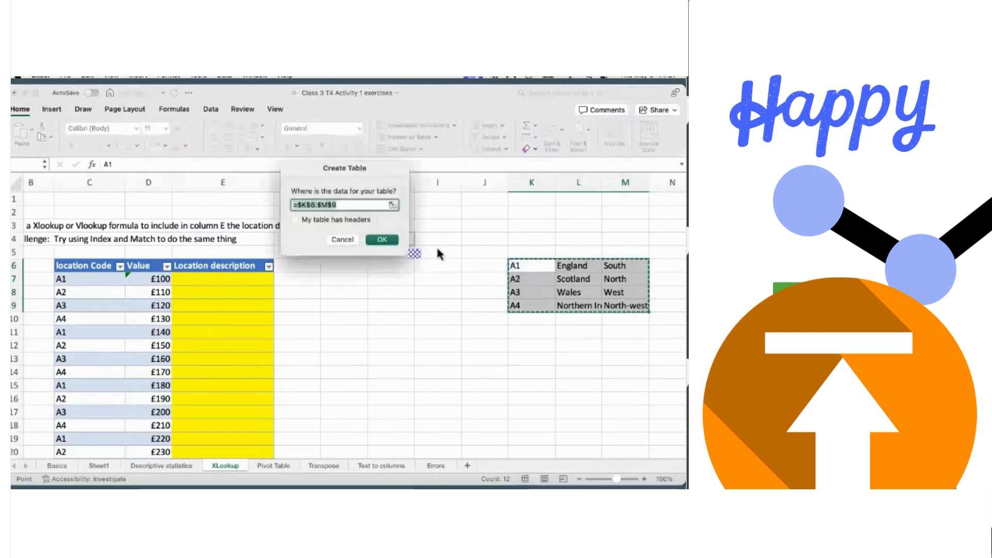
left_click(383, 239)
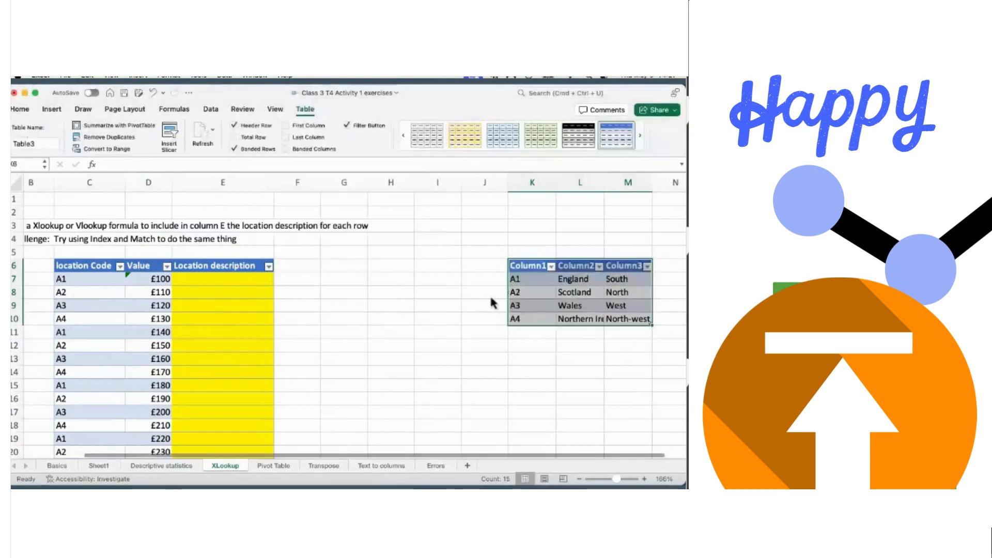
left_click(455, 309)
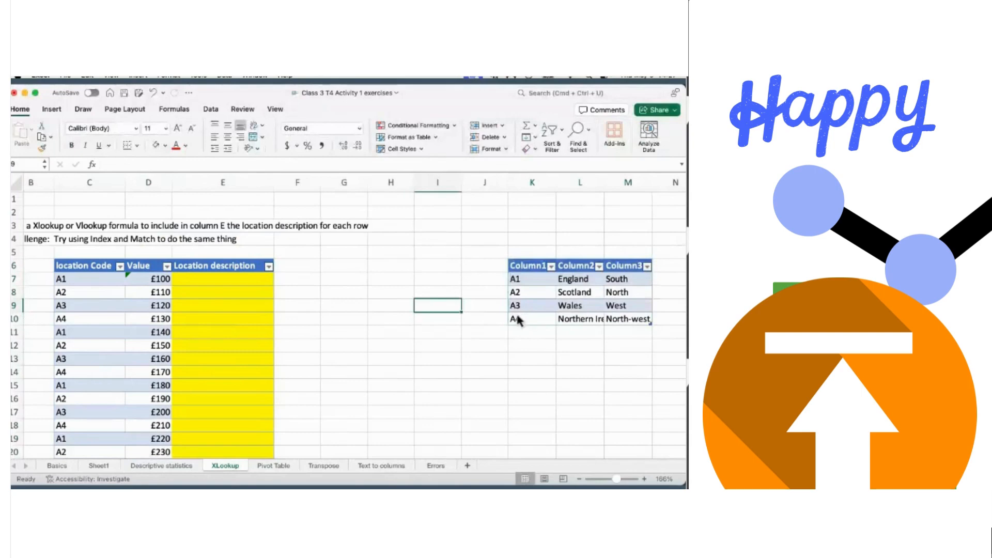
- Rename the lookup table headers to 'Location Code', 'Location Desc' and 'Location'
left_click(525, 267)
type("Lo")
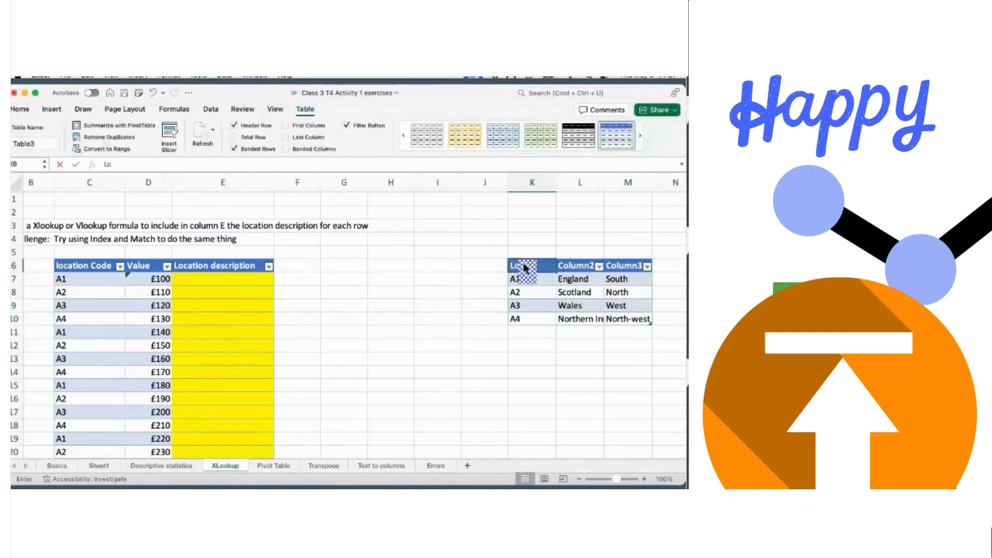
type("cation")
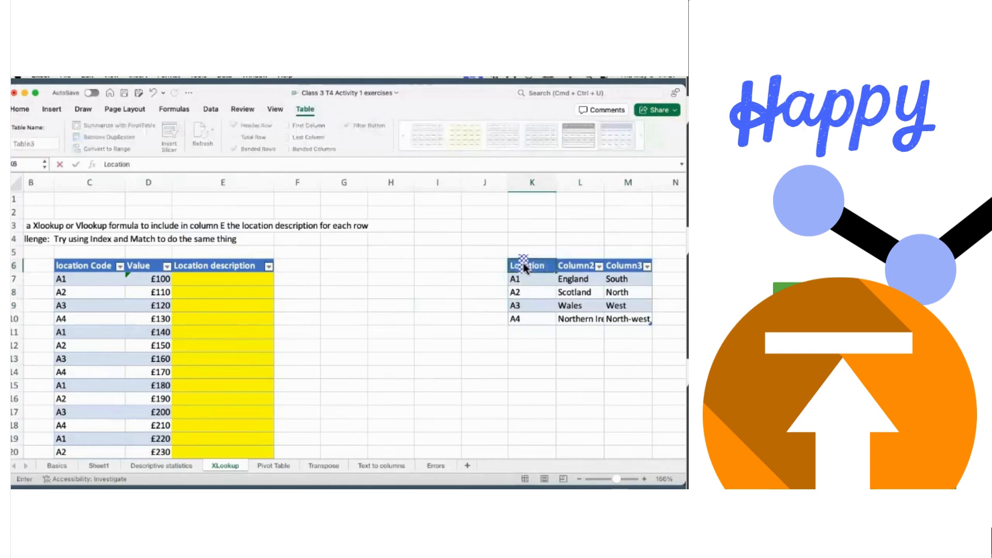
type(" Code")
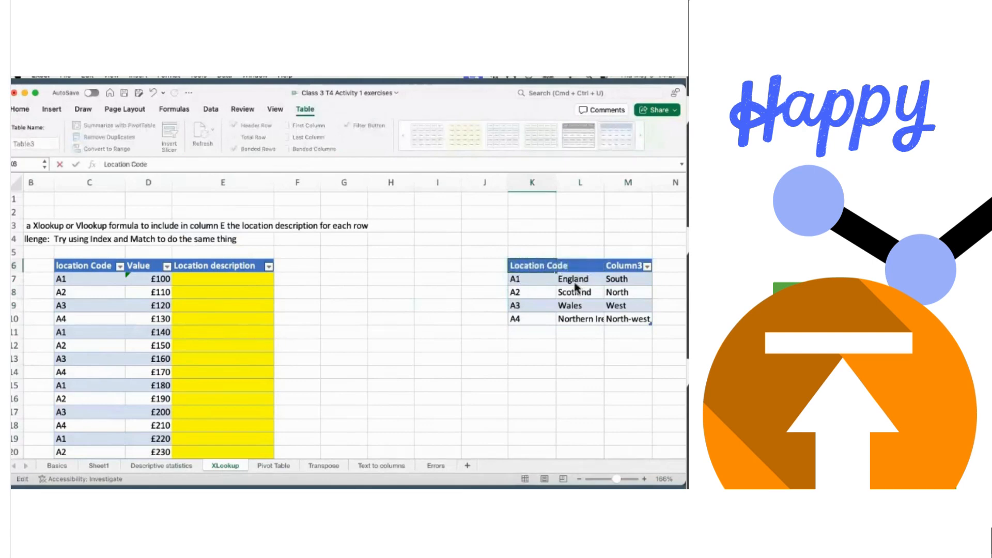
left_click(576, 279)
left_click(580, 268)
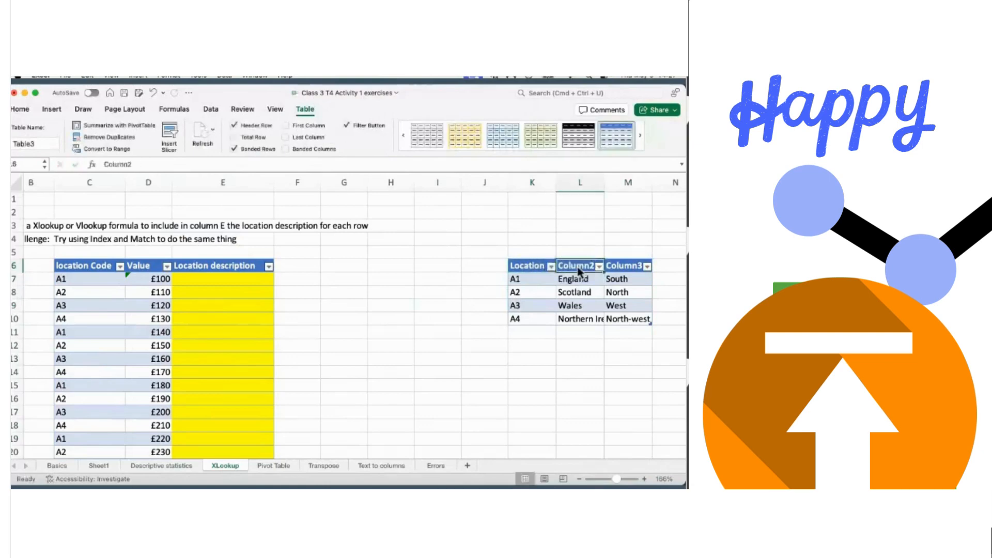
type("Locati")
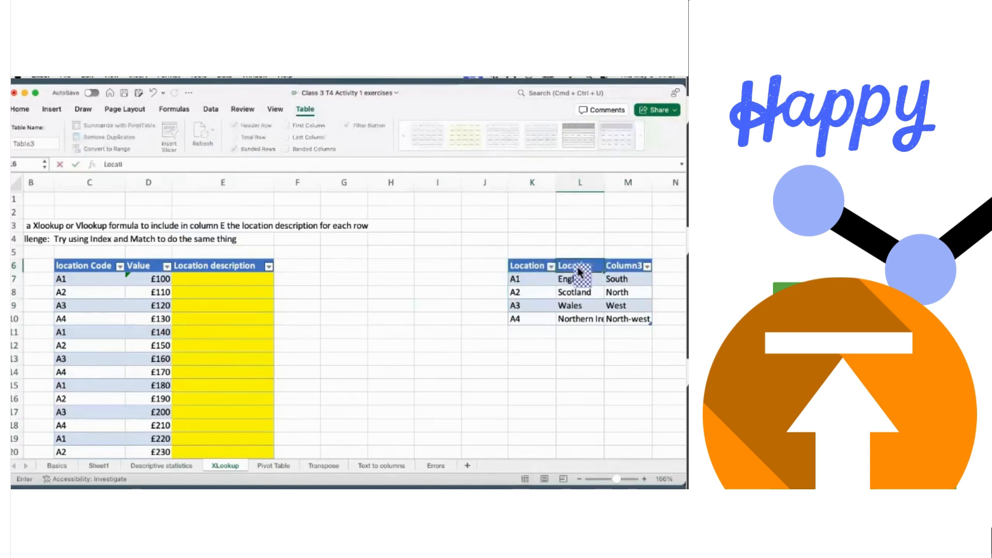
type("on Descri")
left_click(529, 356)
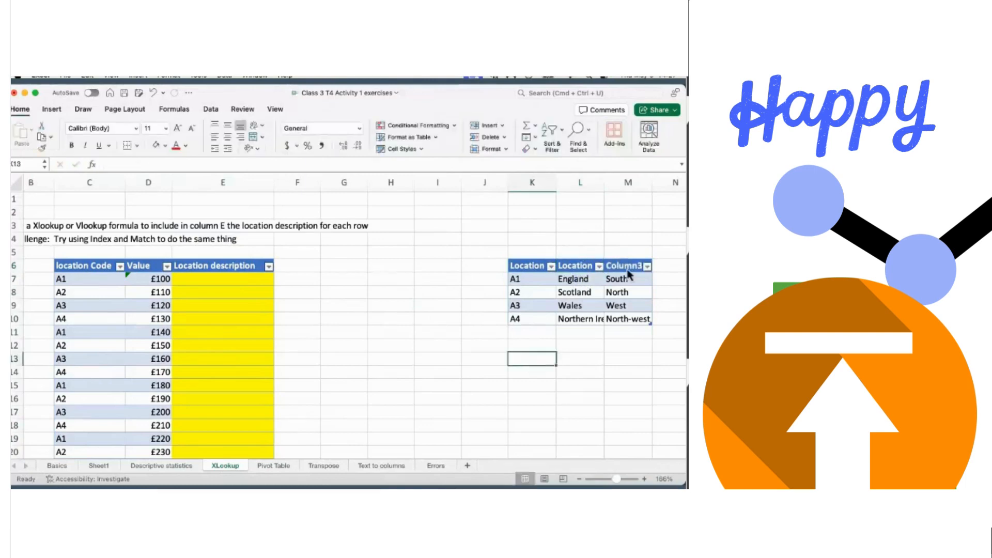
left_click(628, 268)
type("Loca")
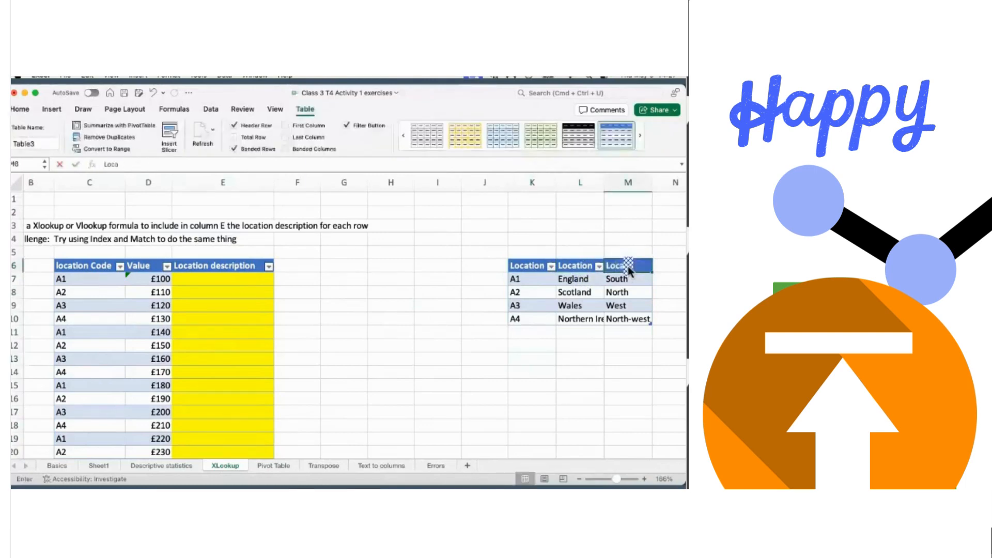
type("tion")
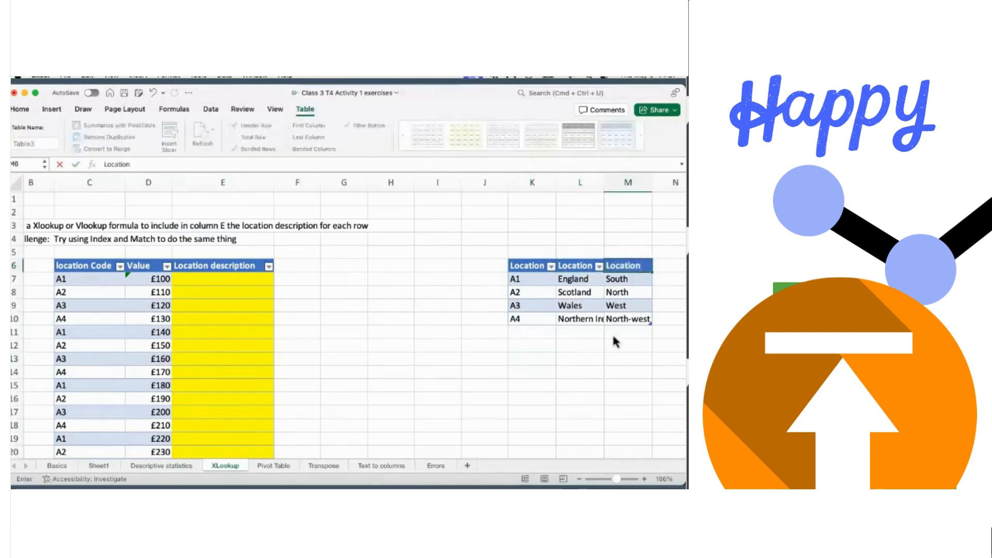
left_click(607, 349)
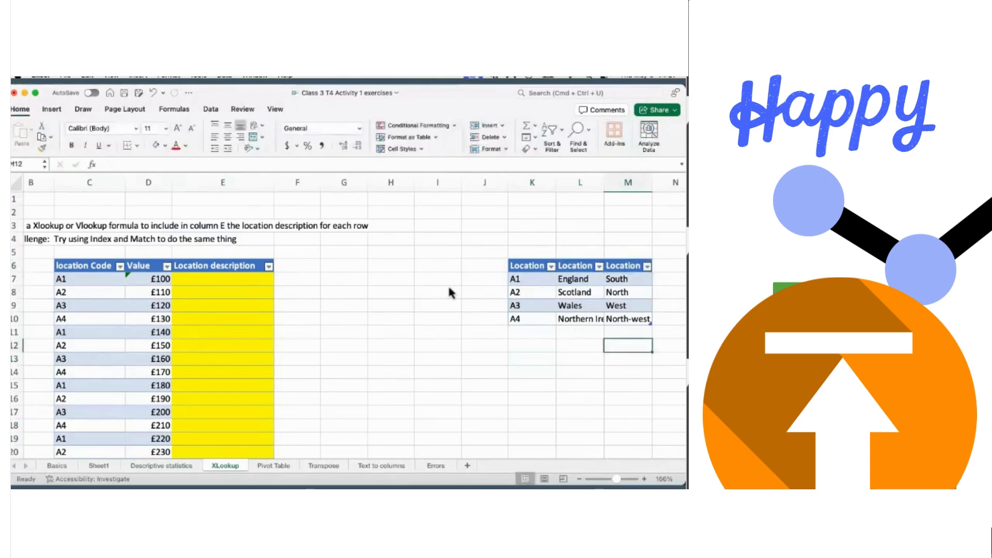
scroll(449, 292, "down", 2)
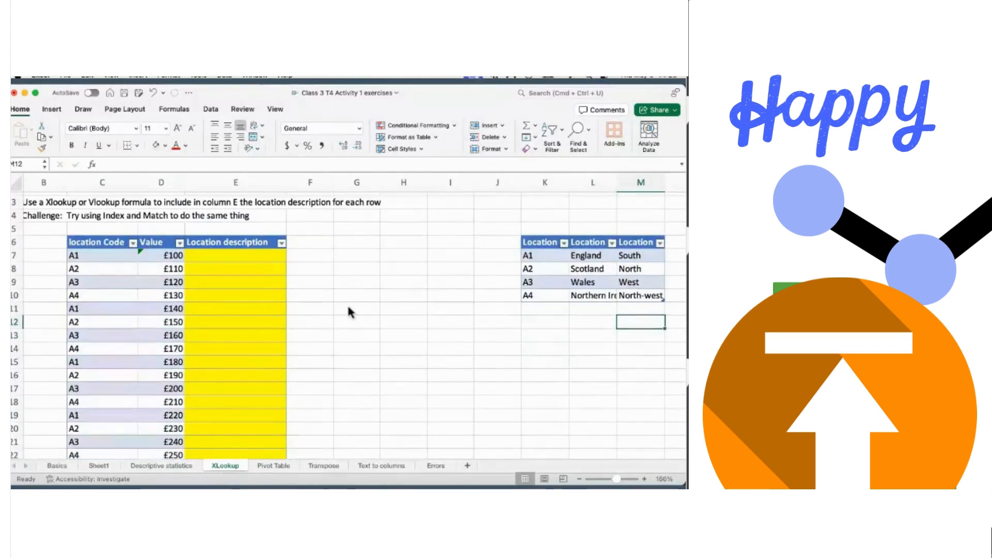
scroll(349, 310, "down", 2)
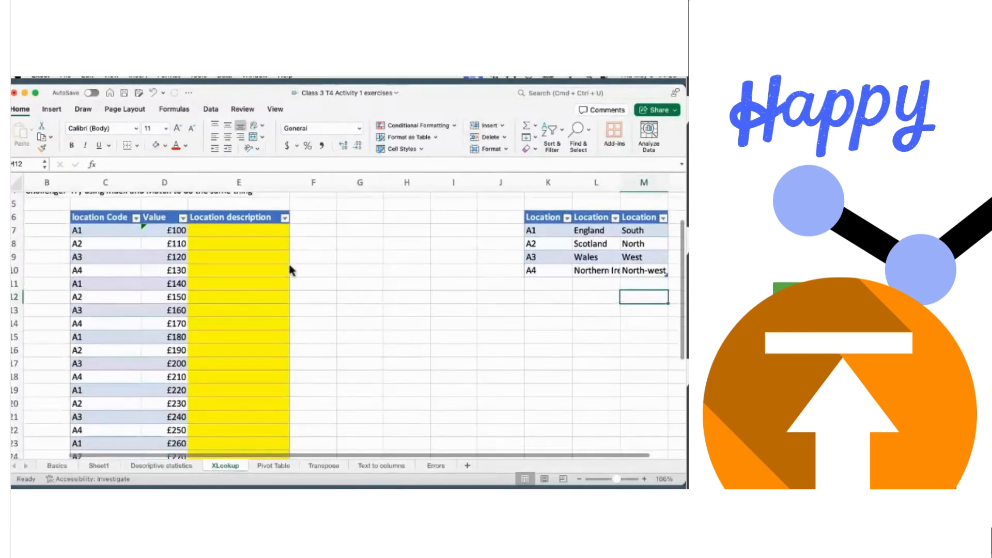
- Enter =VLOOKUP([@[location Code]],Table3,2,FALSE) in E7 so the column shows each code's country
left_click(216, 233)
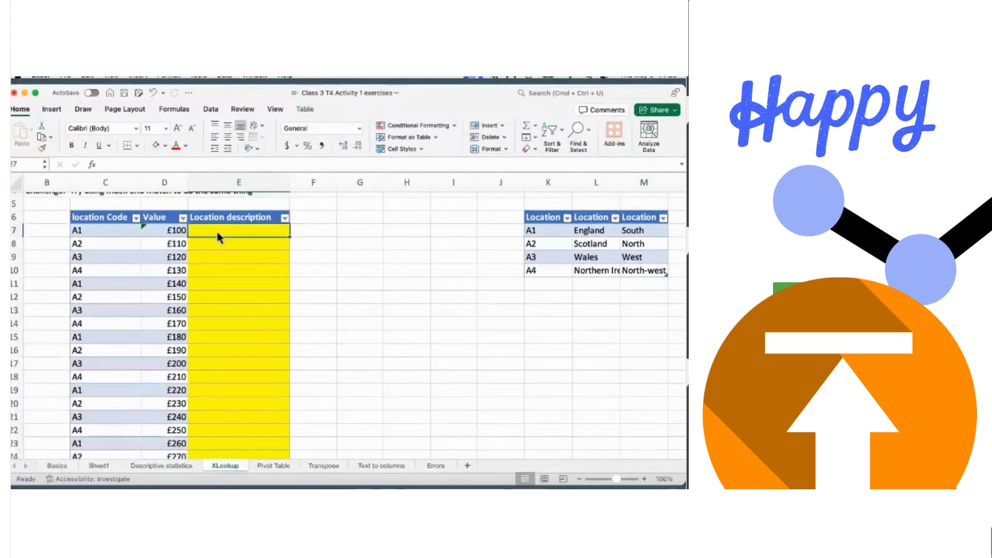
type("=")
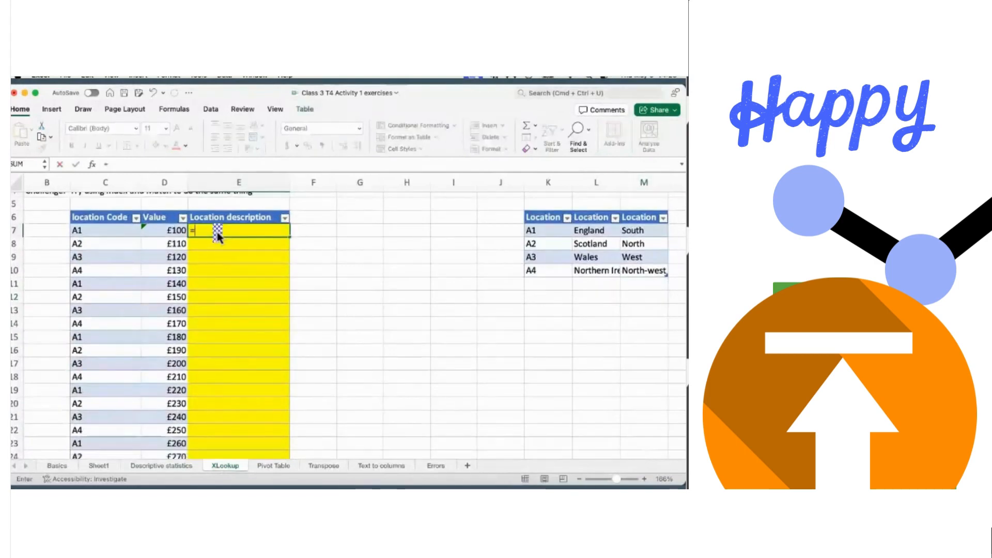
type("v")
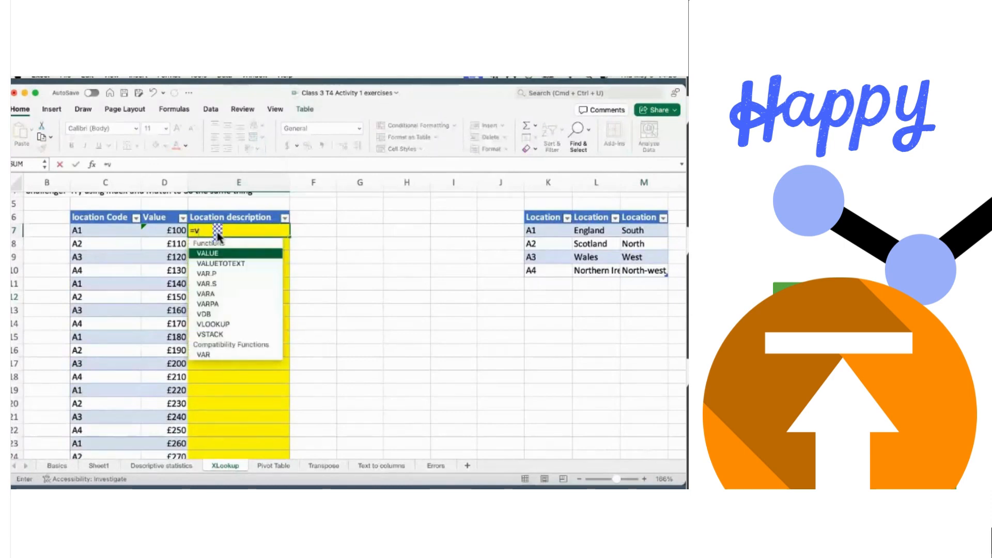
type("loo")
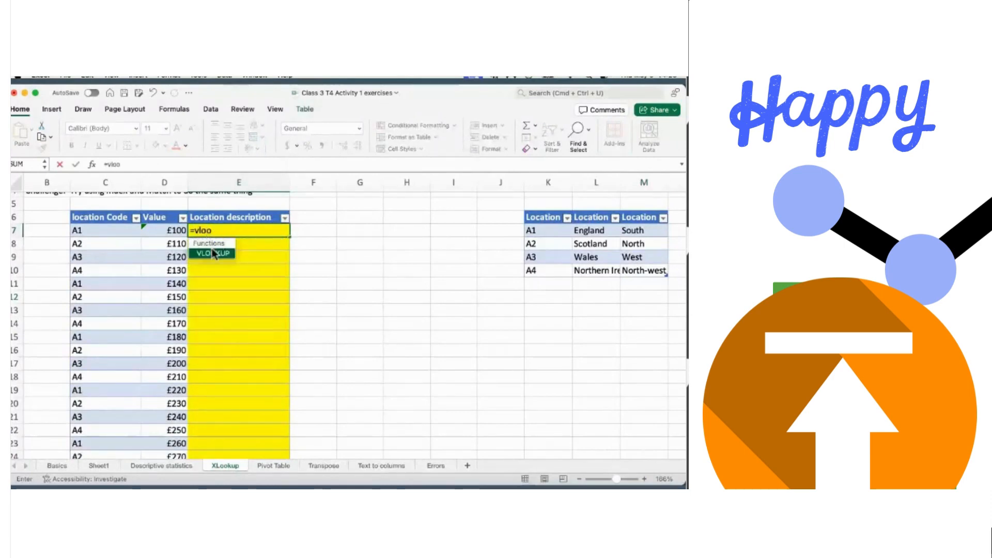
double_click(214, 253)
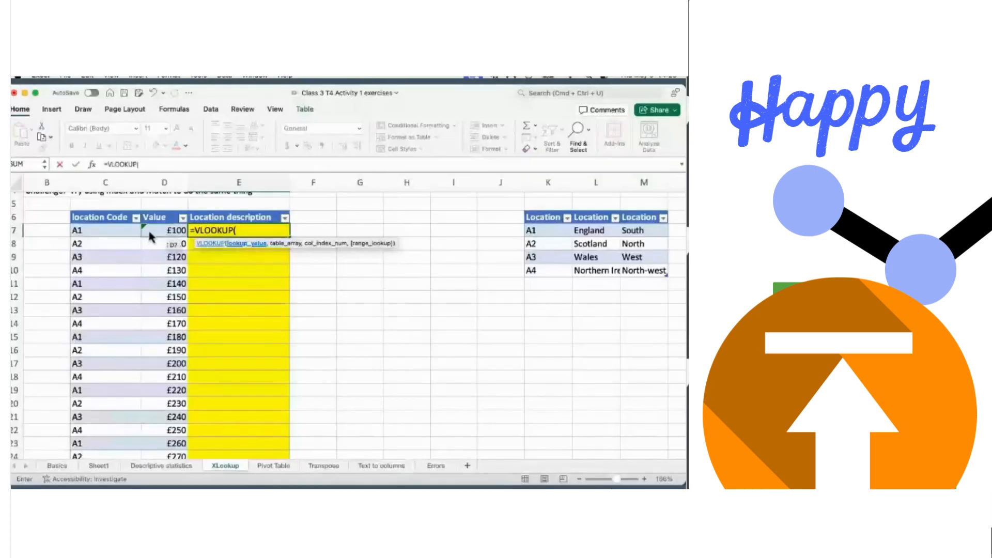
left_click(100, 231)
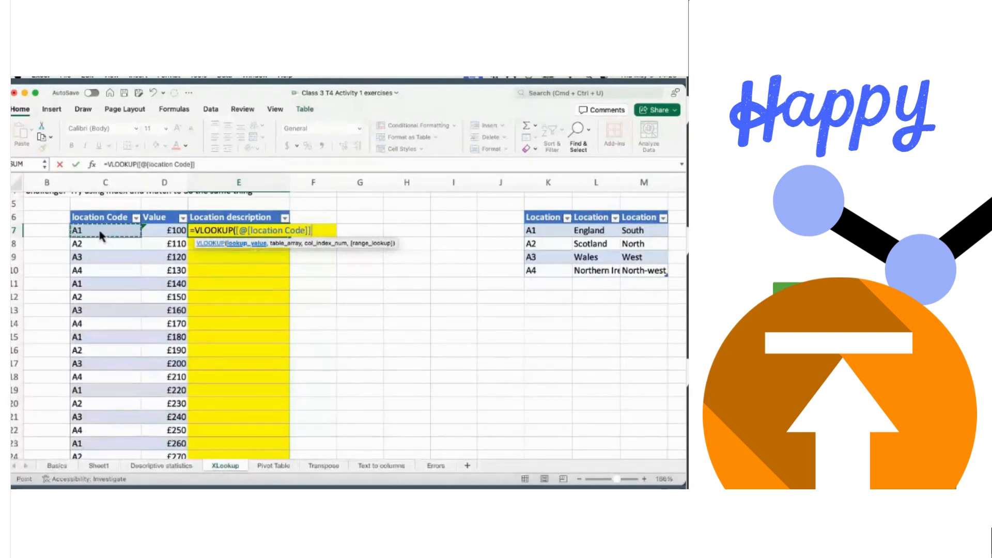
type(",")
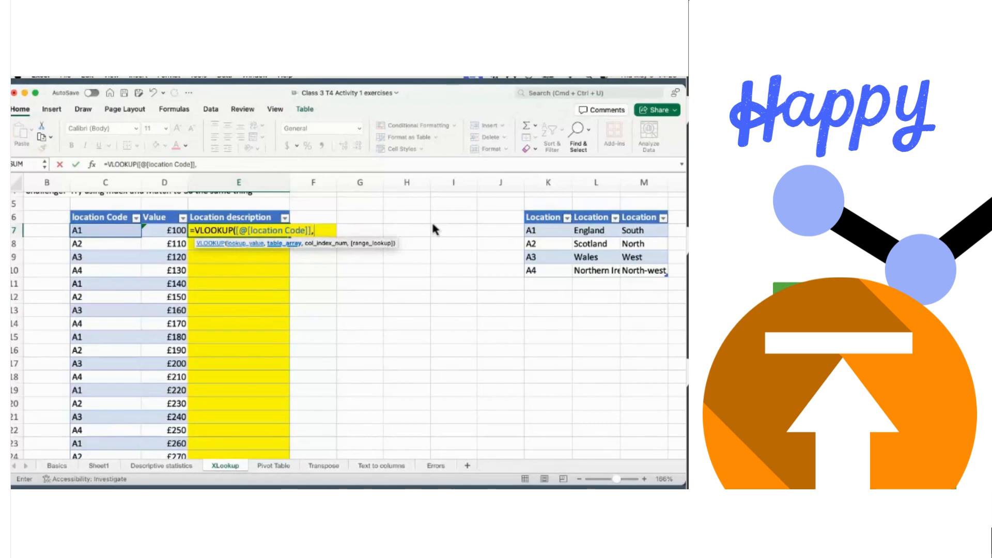
type("ta")
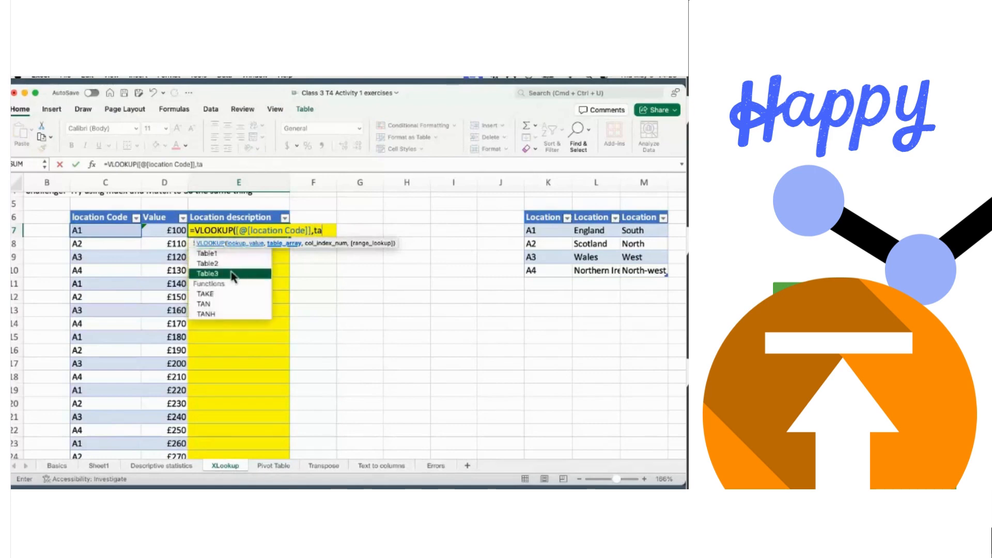
double_click(231, 275)
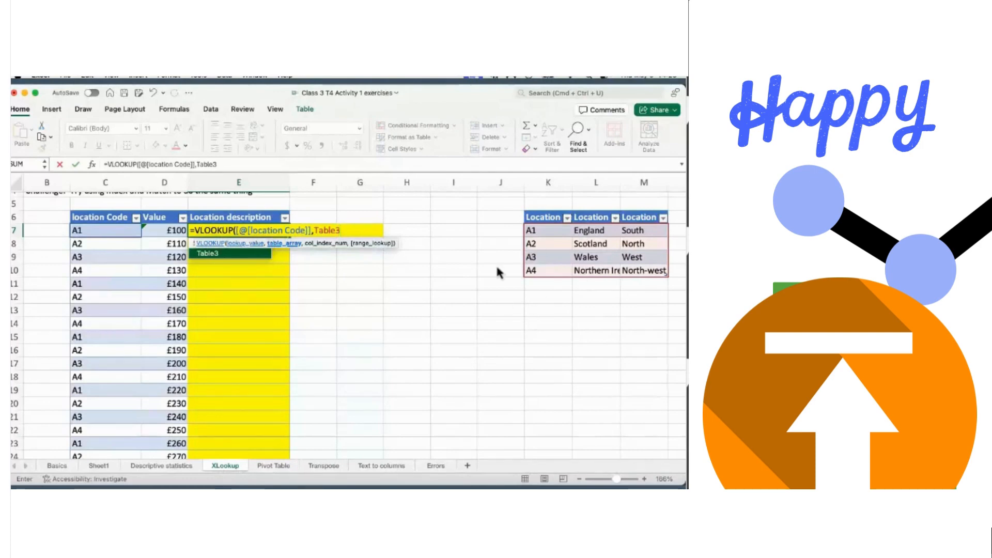
type(",")
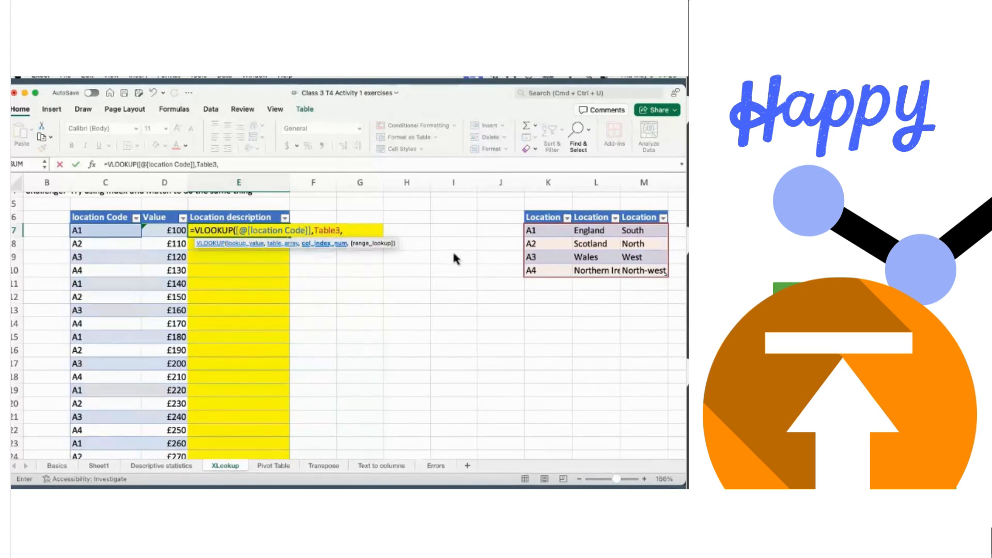
type("2")
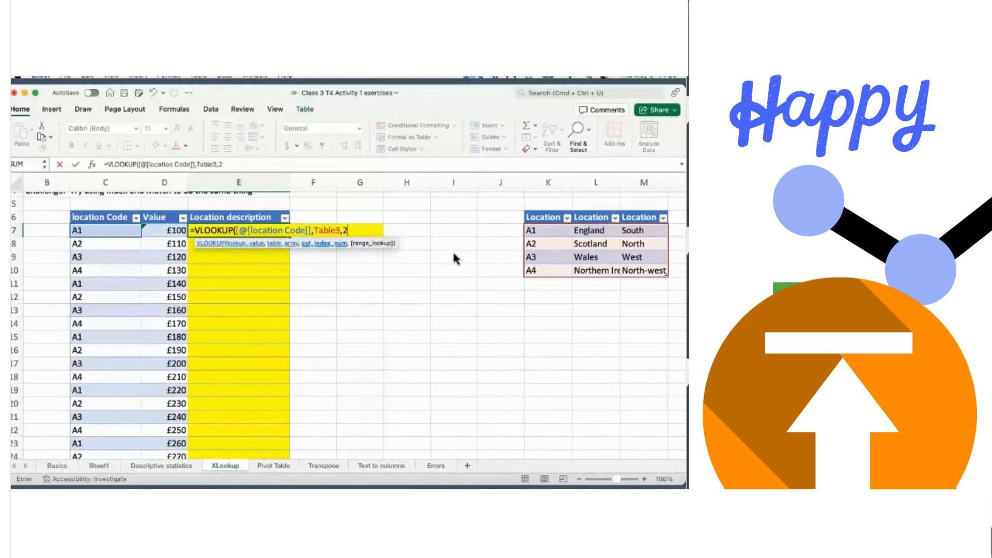
type(",")
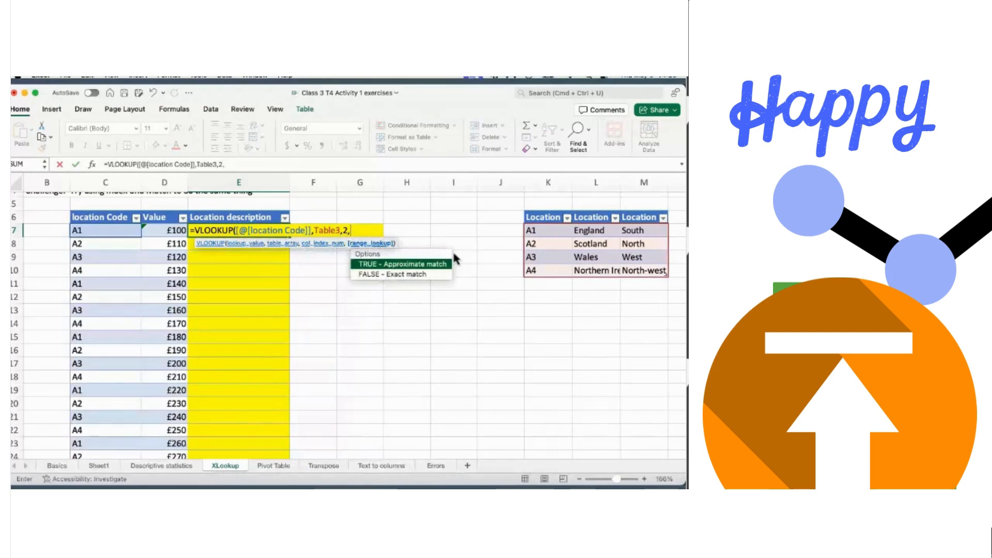
double_click(427, 274)
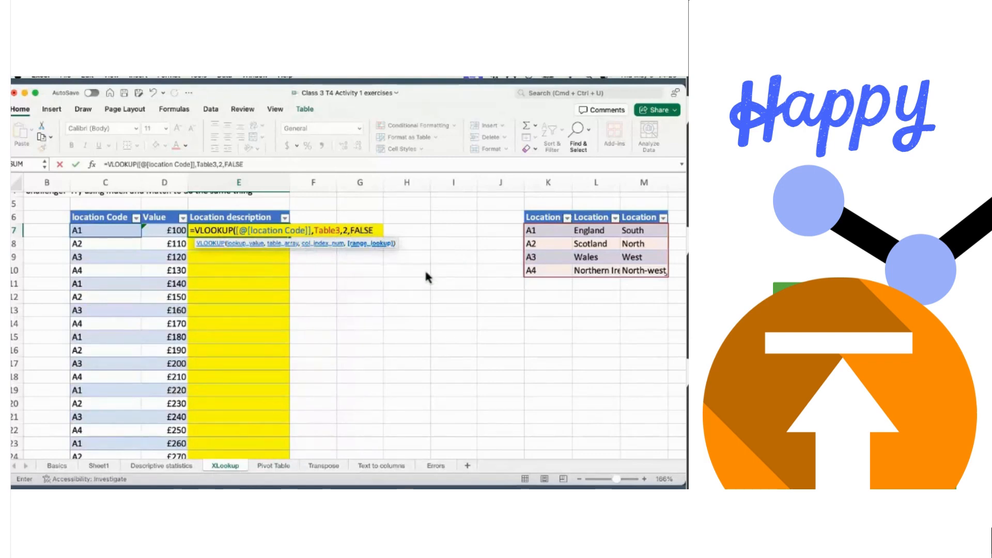
key("Return")
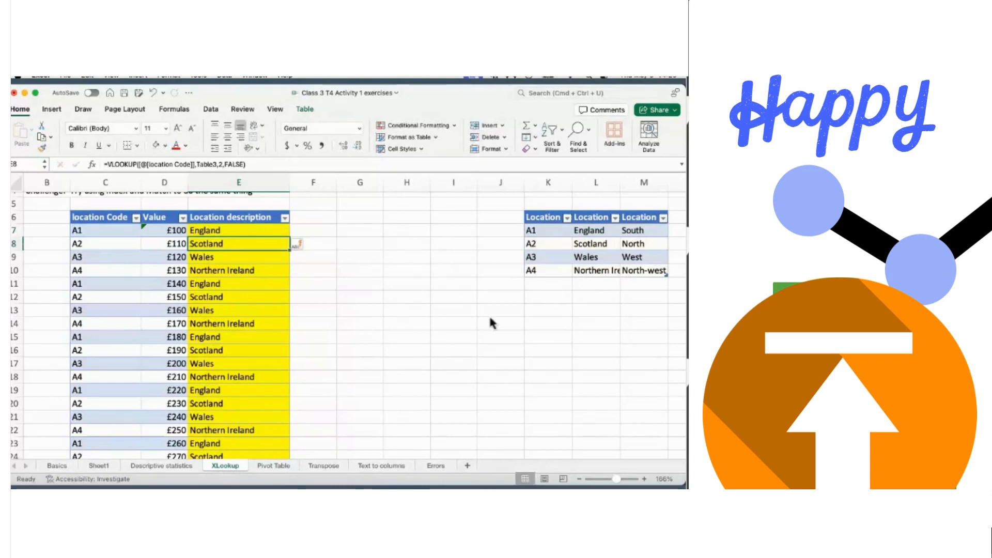
left_click(594, 259)
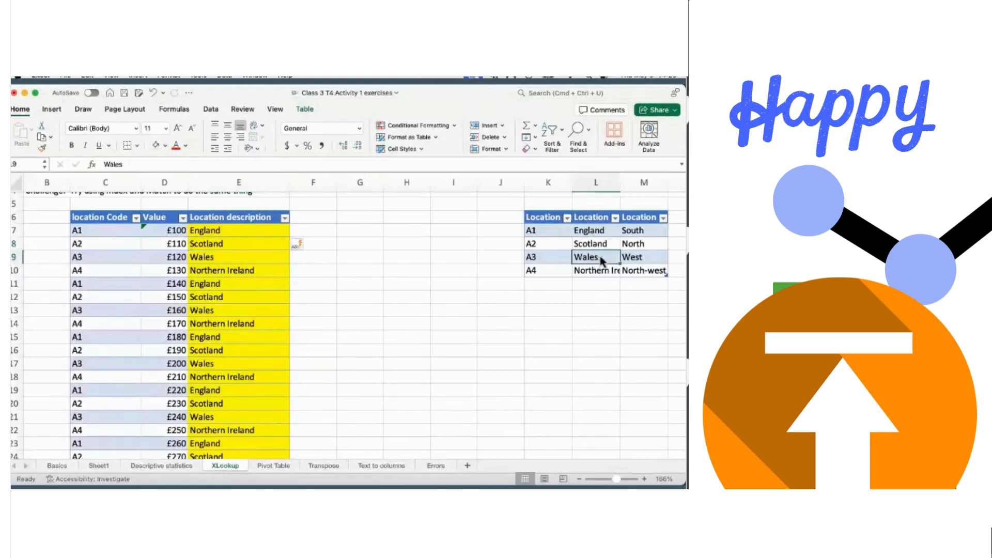
double_click(598, 259)
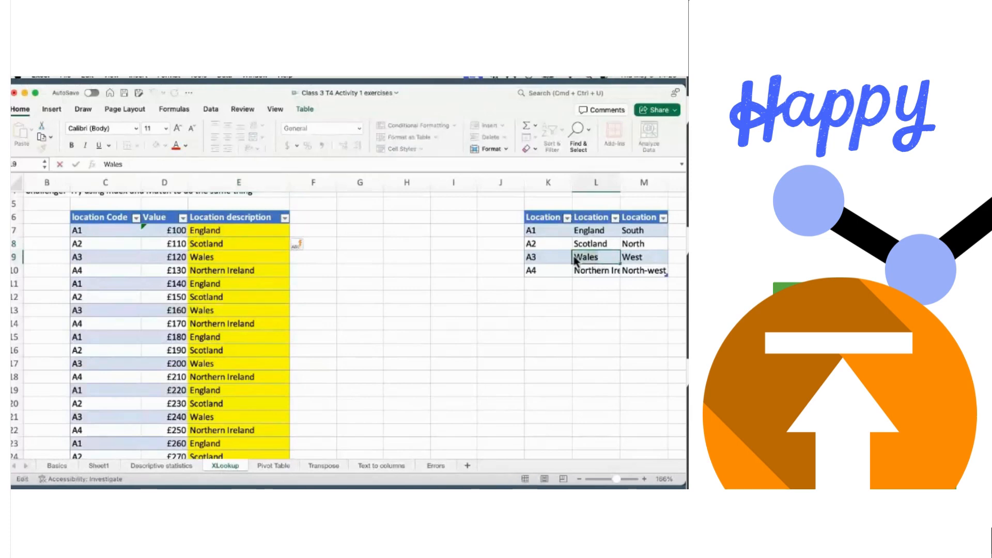
key("BackSpace")
key("BackSpace")
key("BackSpace")
type("ter")
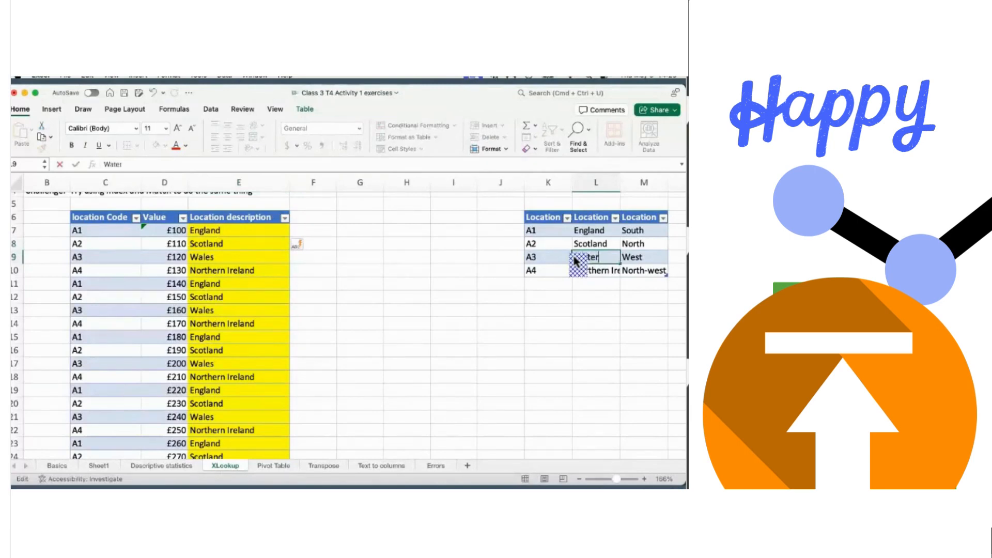
key("Tab")
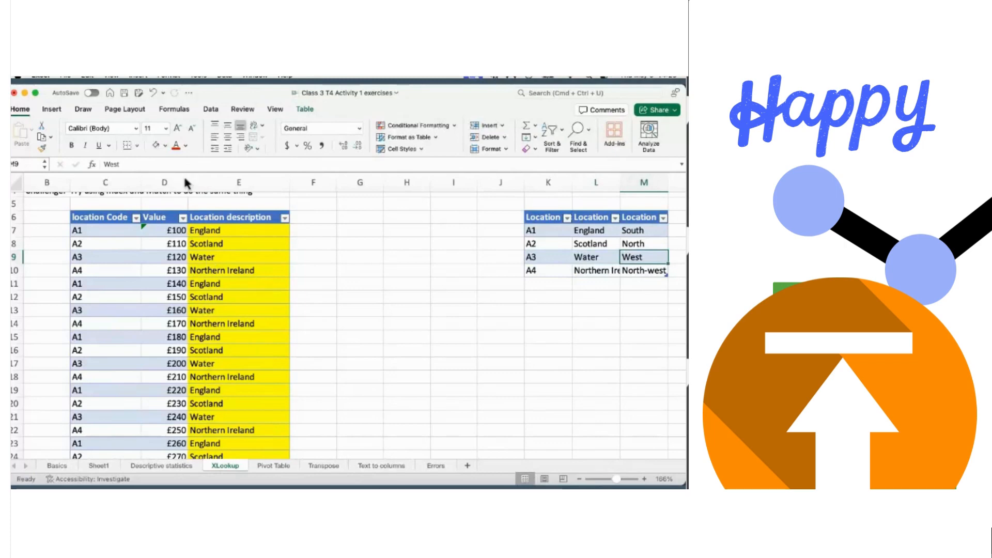
left_click(153, 92)
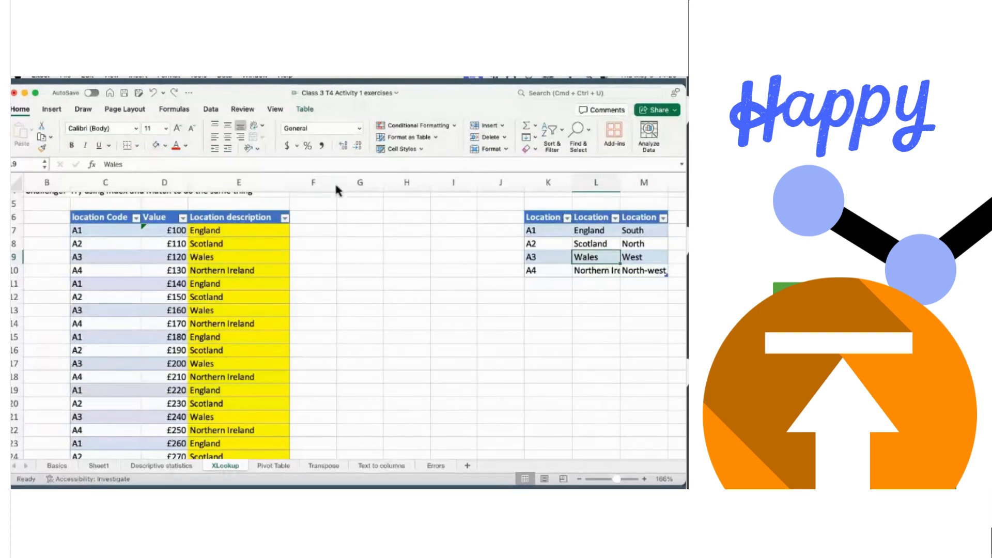
key("super+w")
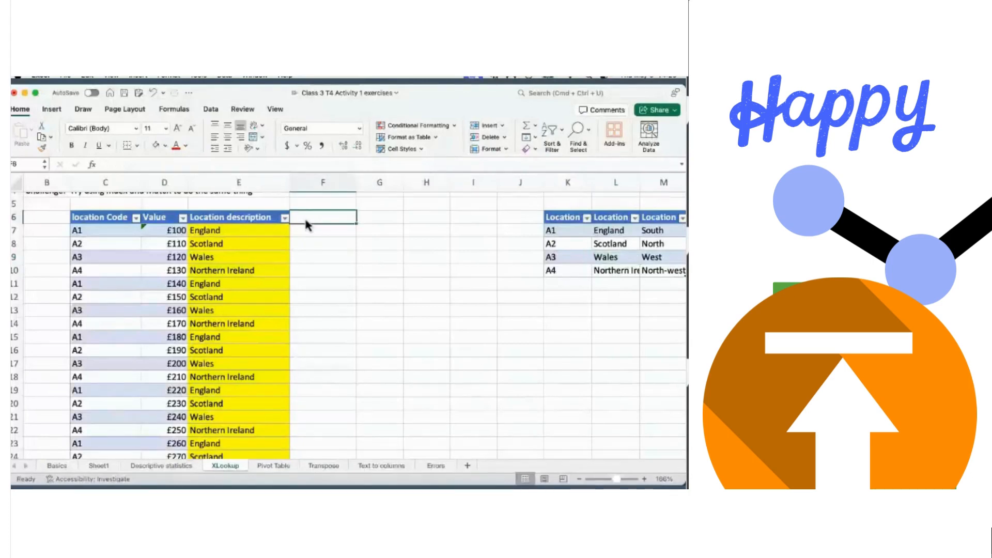
- Add a 'location' header in F6 to extend the table, then select F7
type("lo")
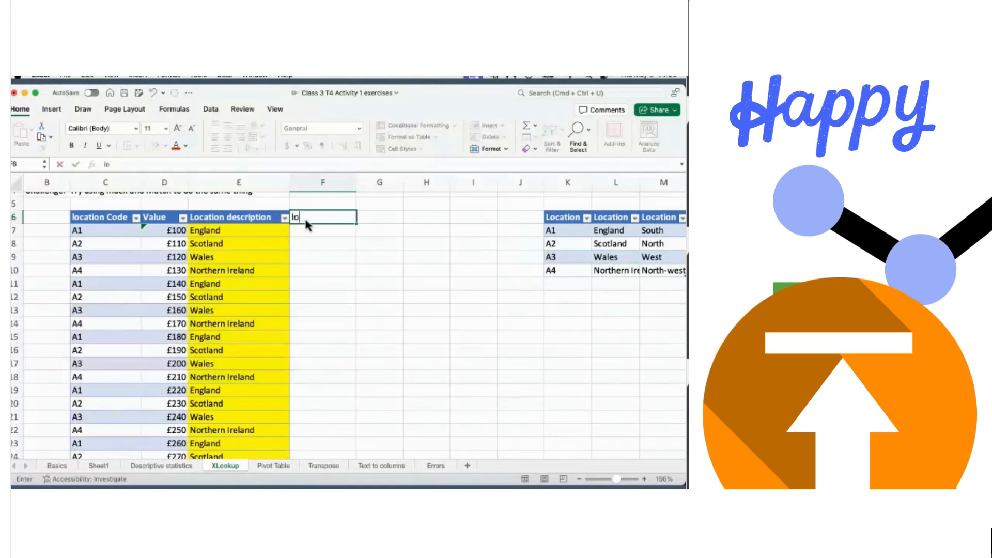
type("cation")
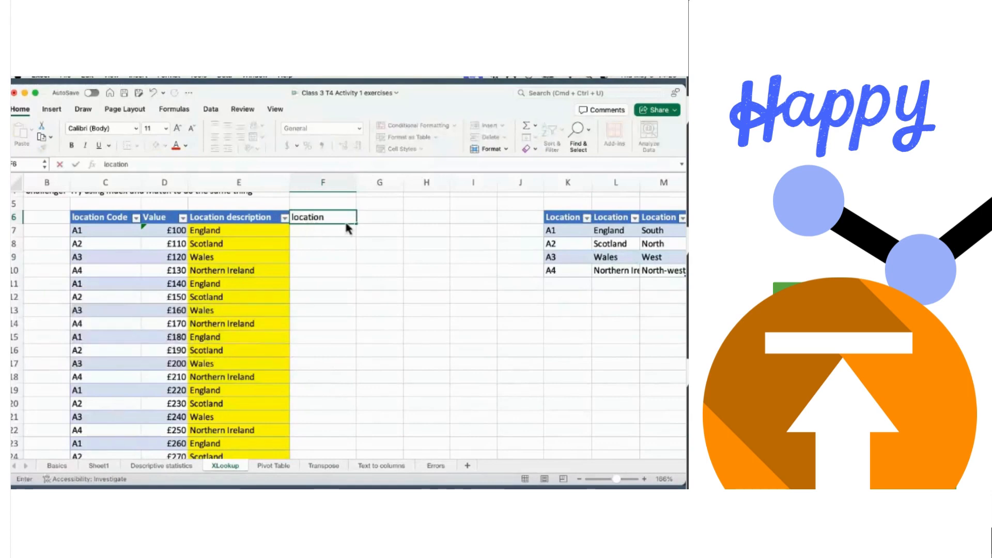
key("Tab")
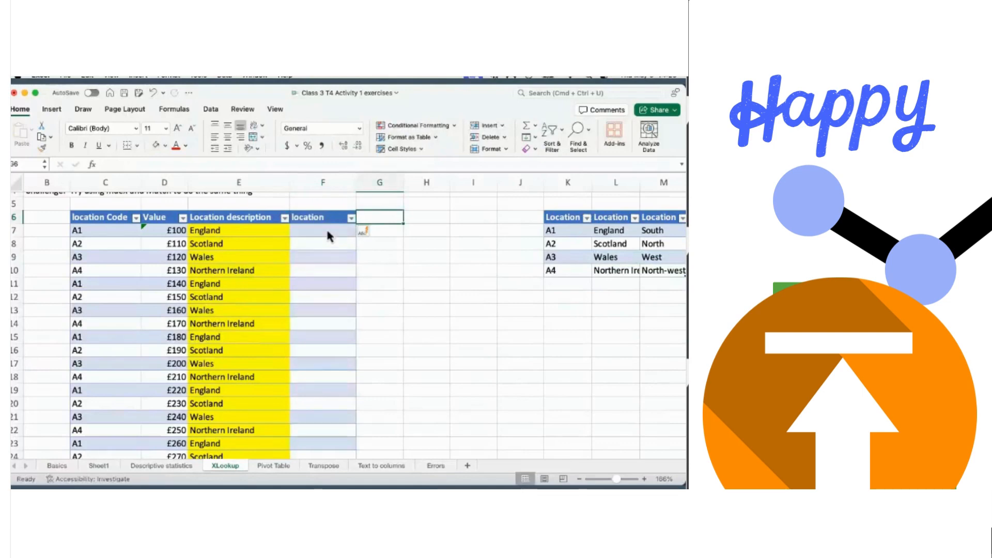
left_click(328, 235)
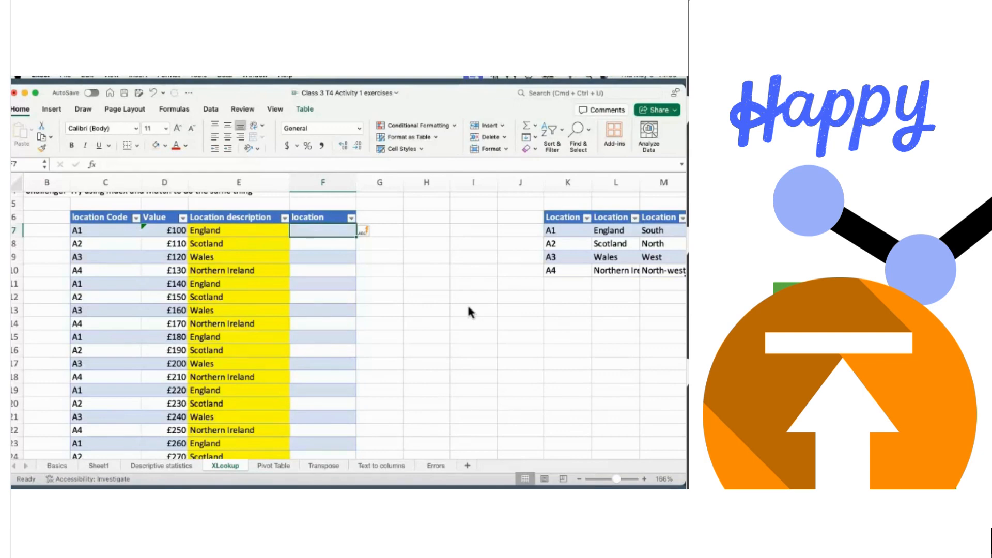
scroll(468, 307, "up", 1)
scroll(468, 307, "right", 1)
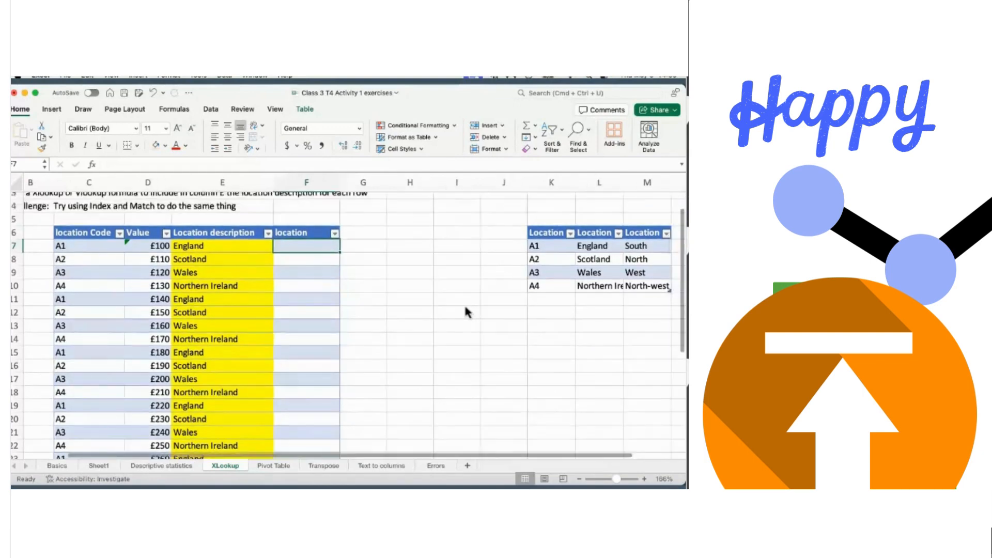
scroll(464, 303, "down", 1)
scroll(464, 303, "left", 1)
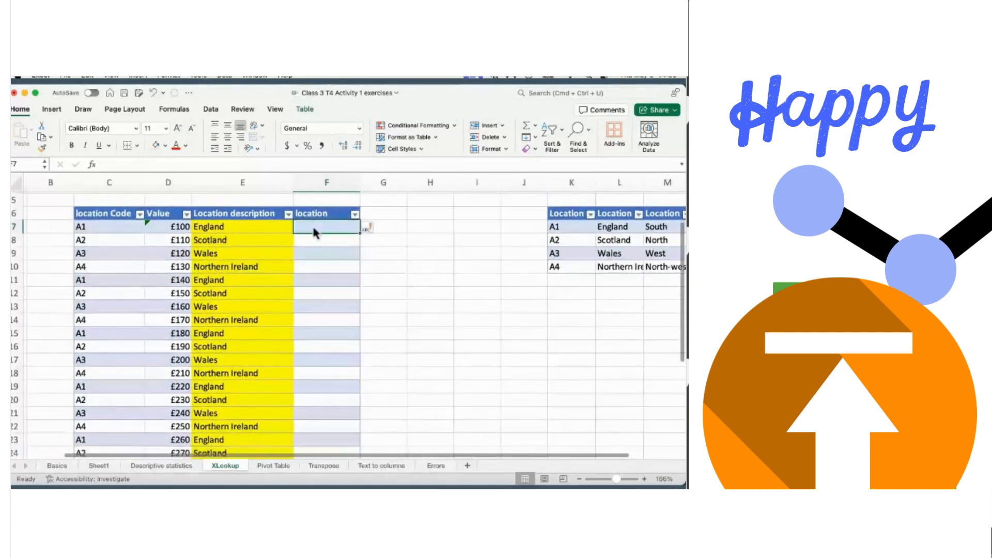
- Begin an XLOOKUP in F7 with Table3's Location Code column as its first range
type("=")
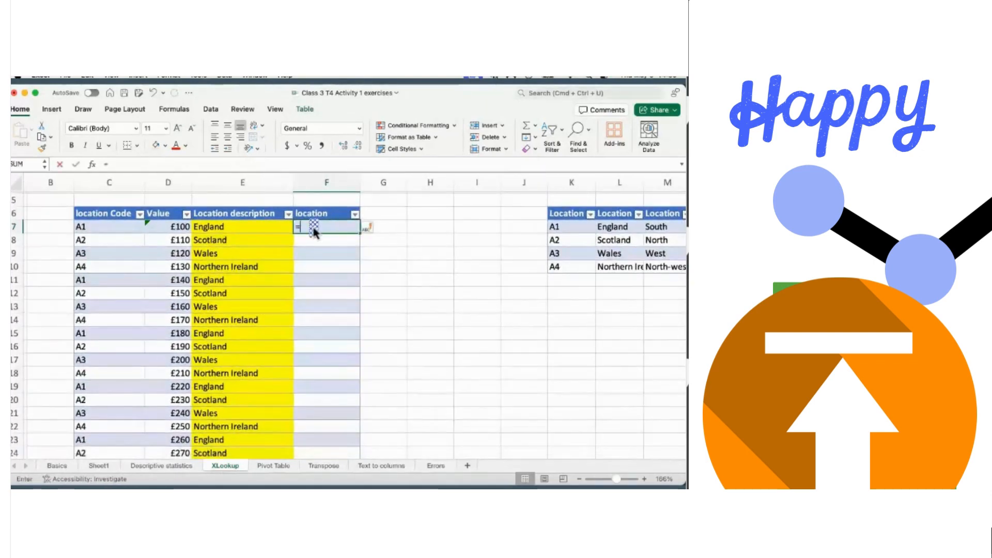
type("o")
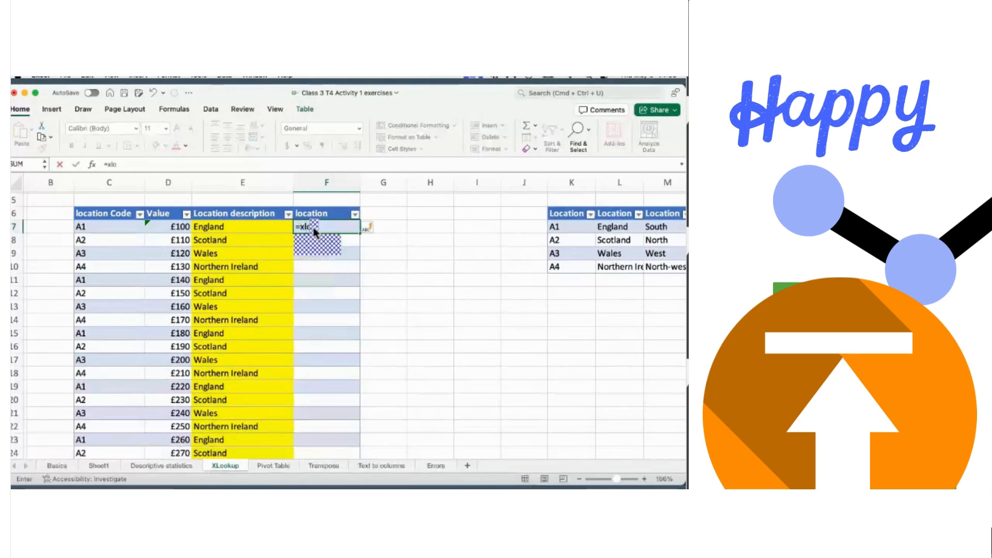
double_click(317, 252)
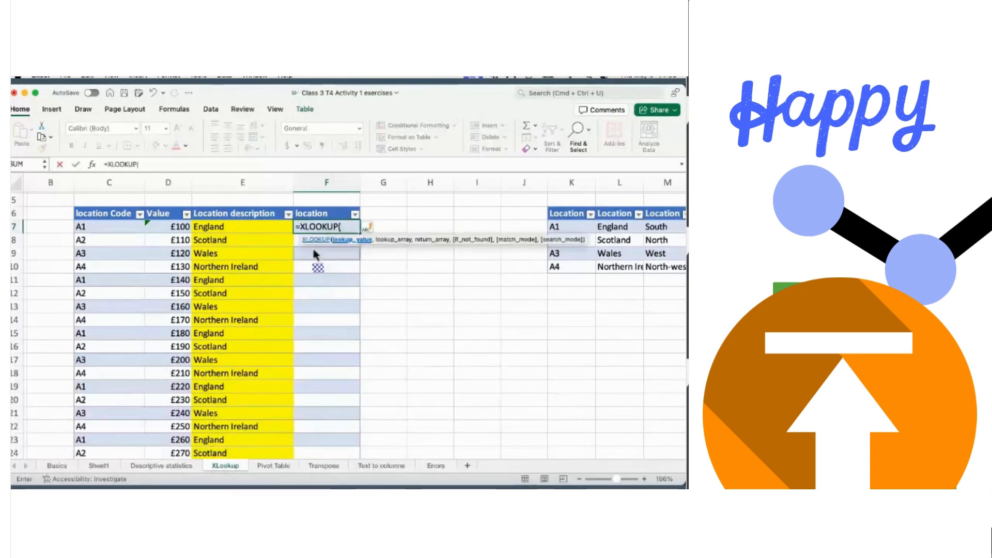
left_click(103, 225)
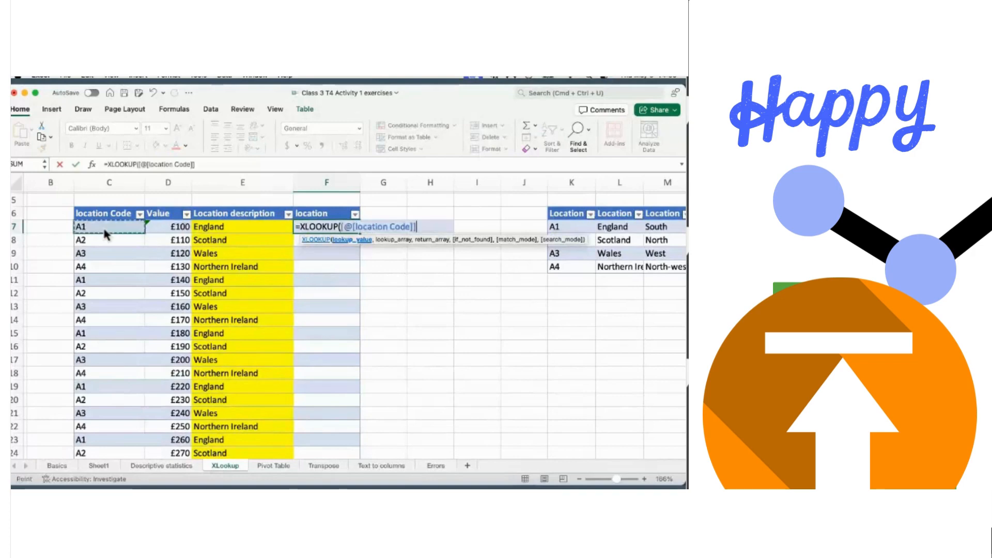
left_click(571, 229)
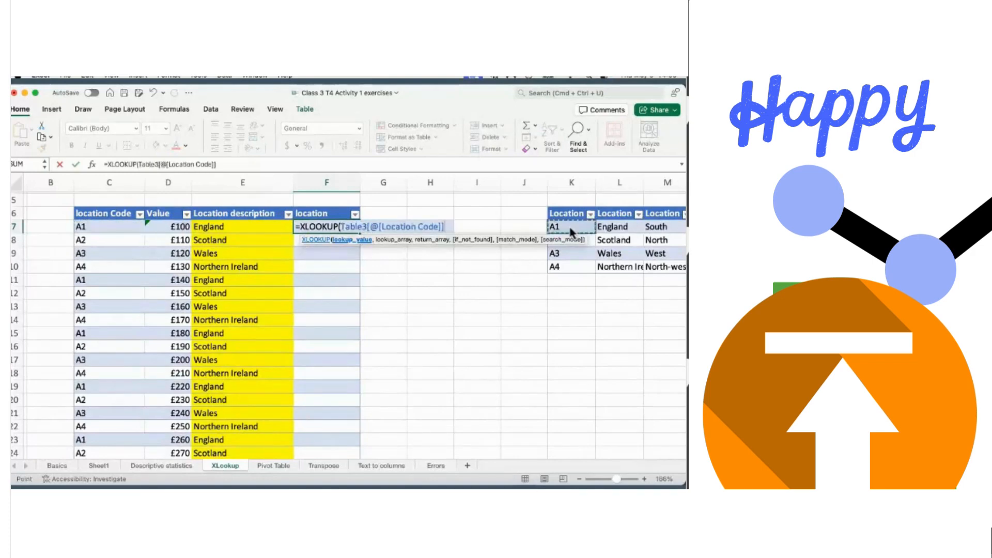
key("shift+Down")
key("shift+Down")
key("shift+Down")
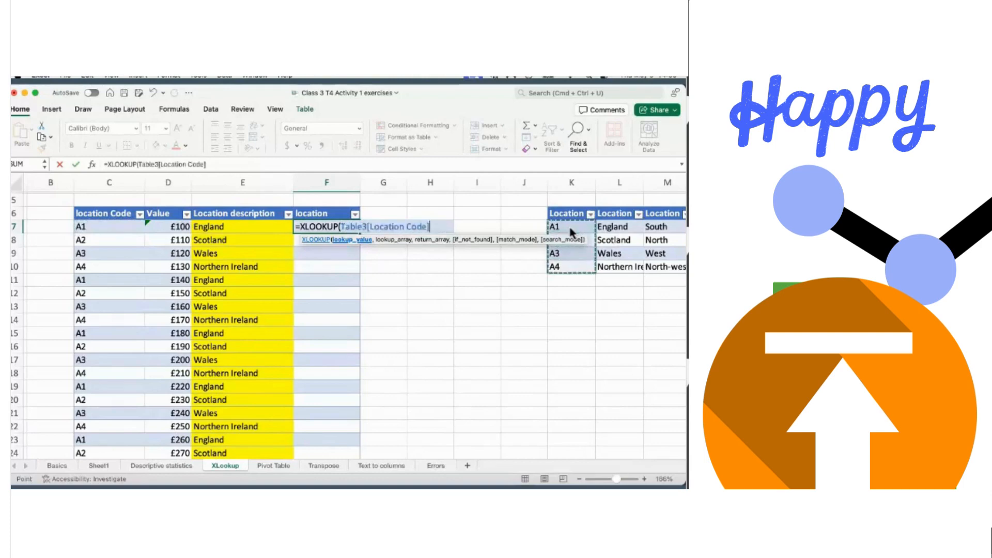
type(",")
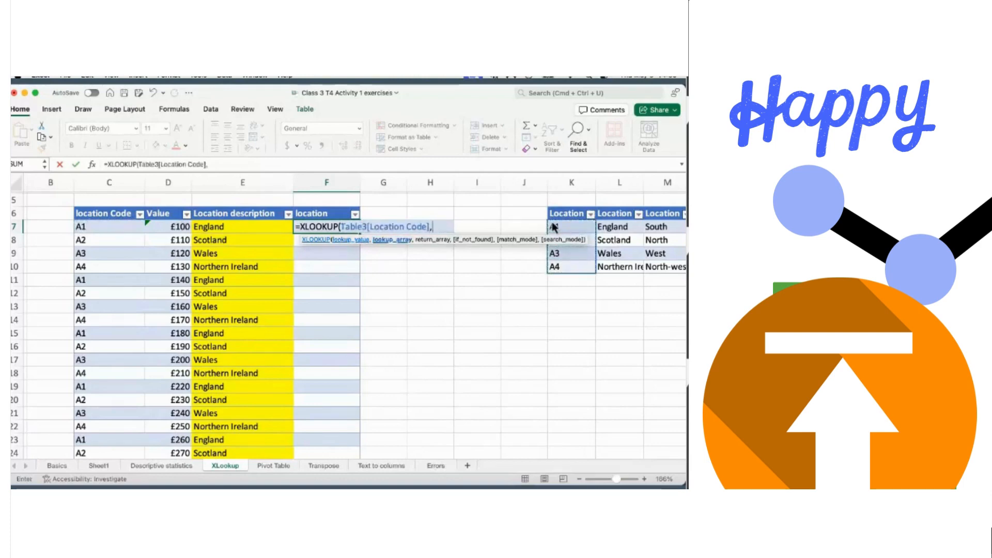
- Add Table3's Location (region) column from M7 down as the return range
scroll(504, 212, "right", 1)
scroll(504, 212, "up", 1)
scroll(503, 211, "down", 1)
scroll(504, 212, "right", 1)
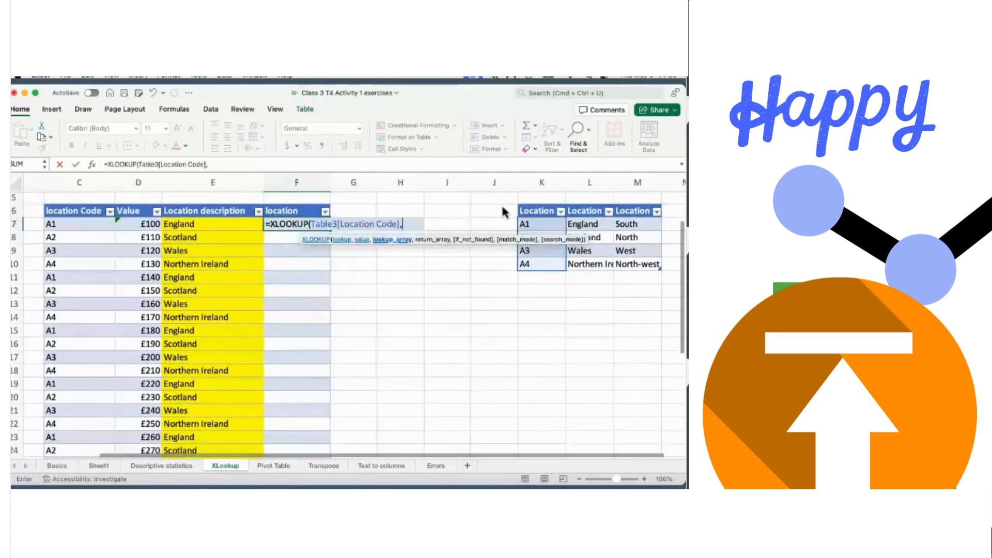
left_click(631, 227)
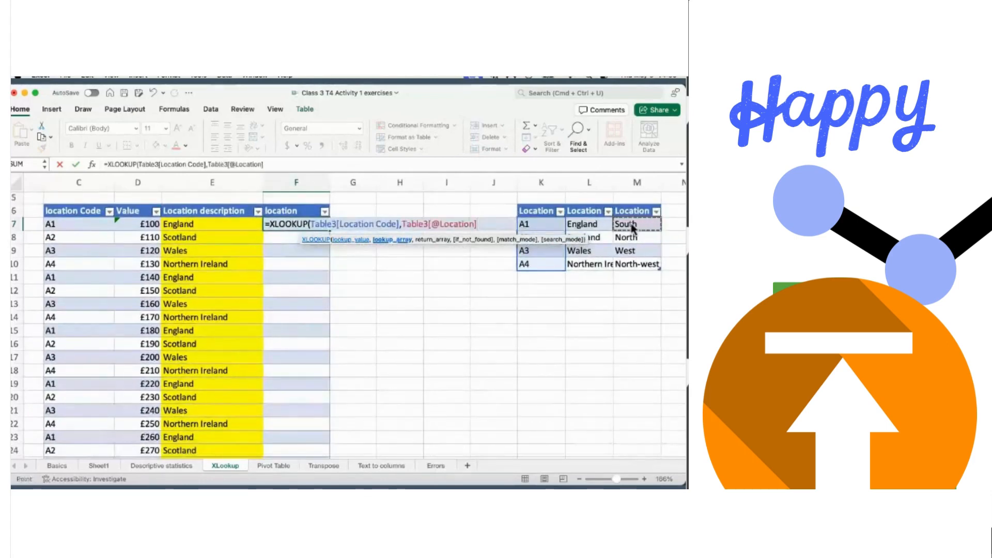
key("shift+Down")
key("shift+Down")
key("shift+Down")
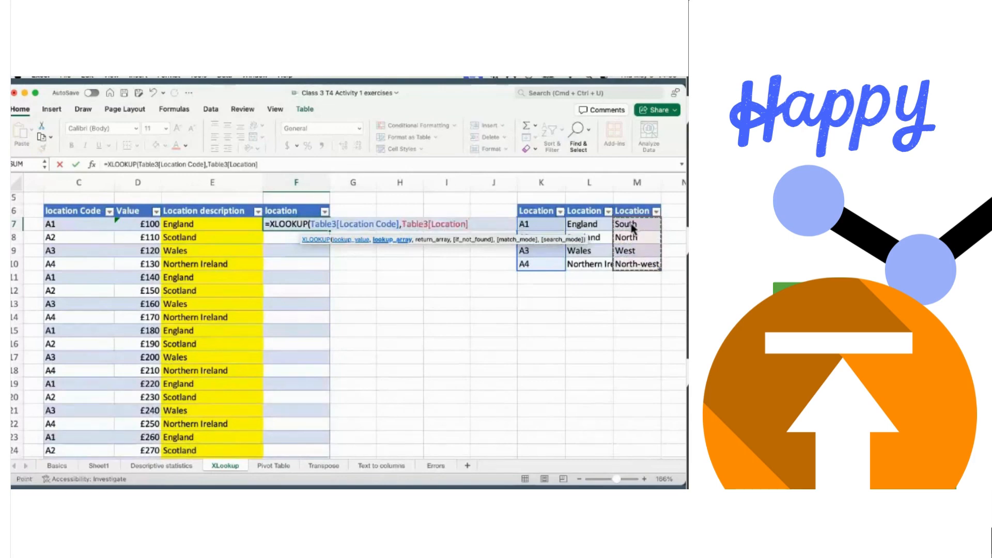
type(",")
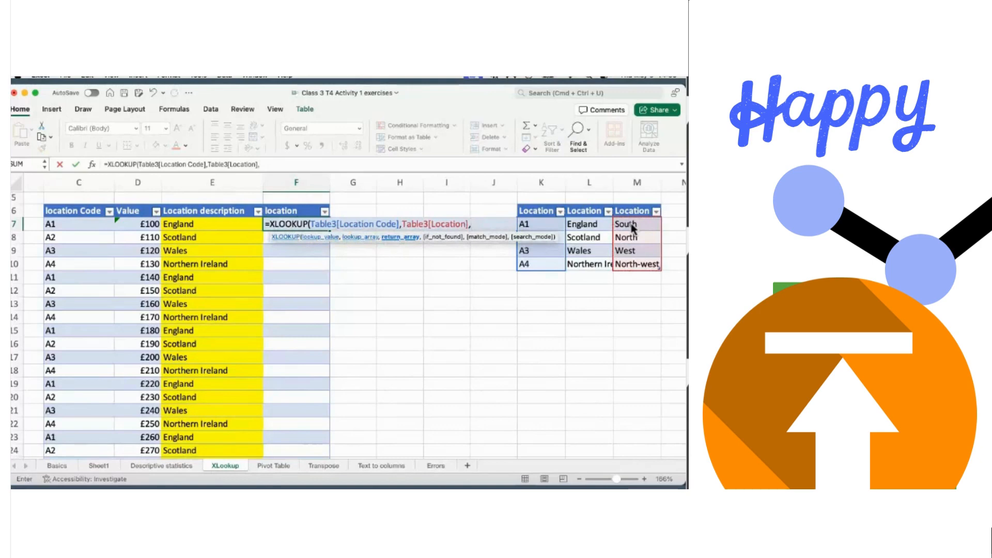
- Finish the XLOOKUP arguments with a "notfound" fallback, 0, and exact match mode
type("\"n")
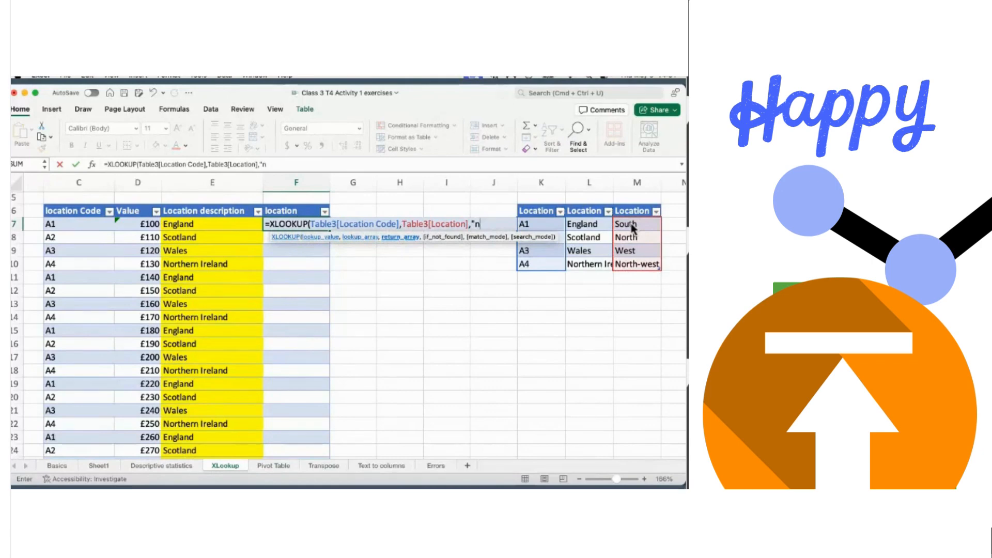
type("otfound")
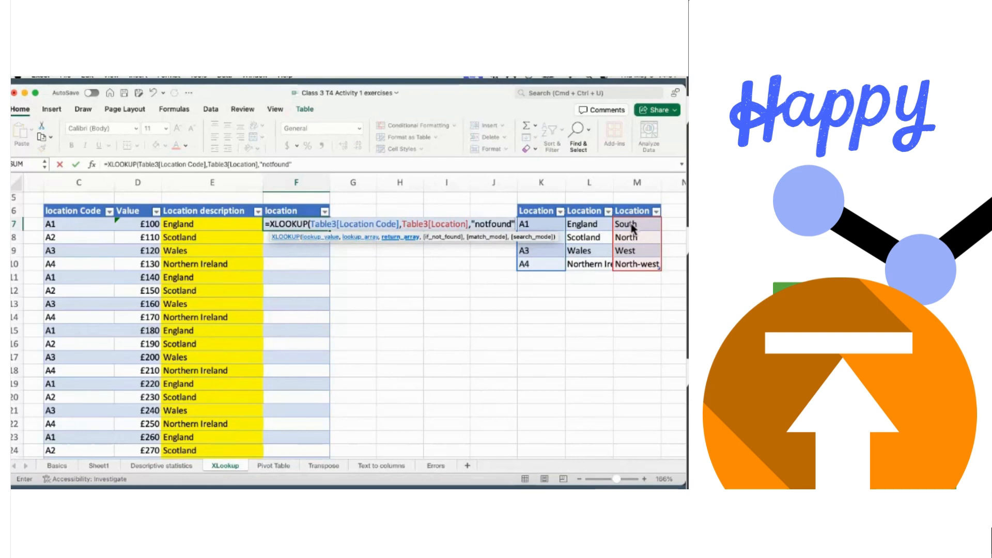
type(",")
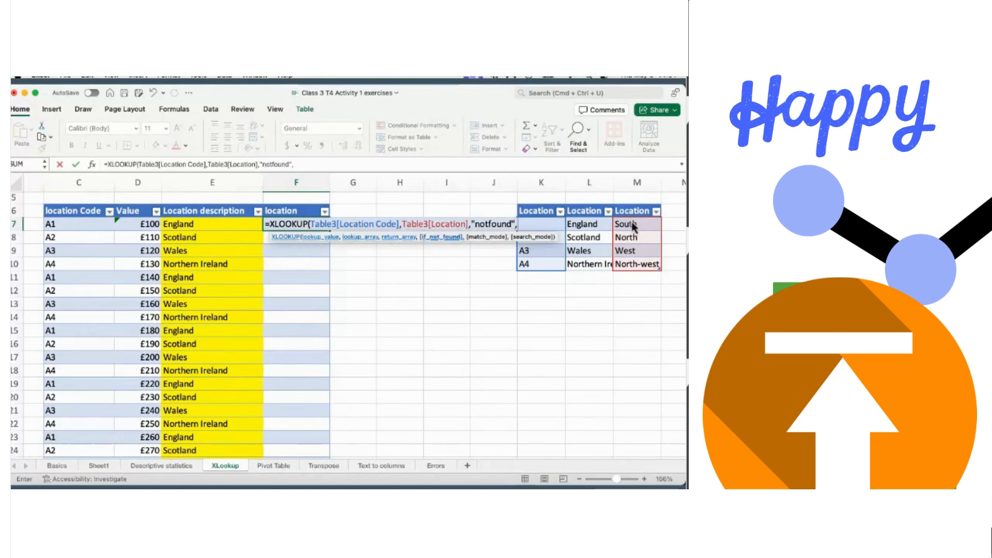
scroll(582, 277, "down", 2)
scroll(582, 276, "up", 2)
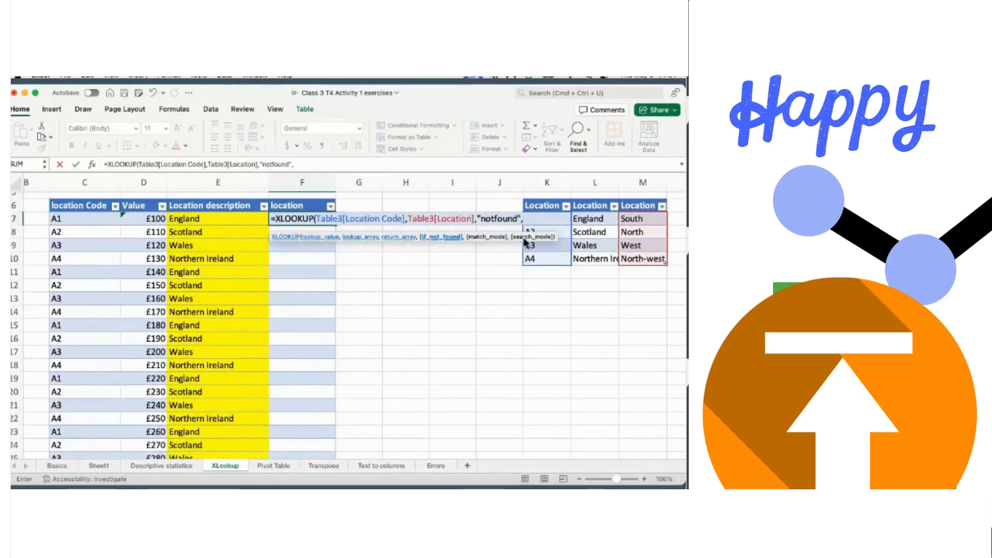
key("BackSpace")
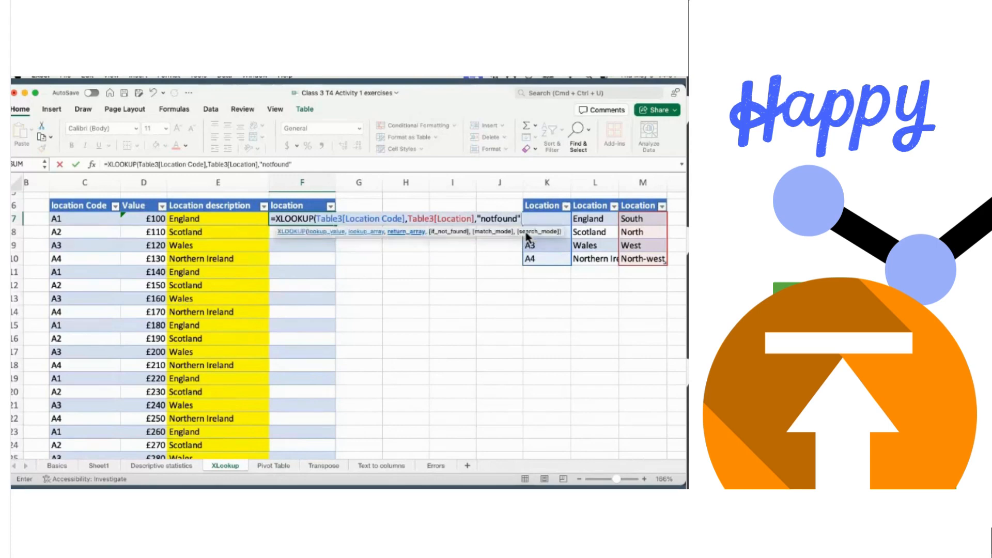
type(",")
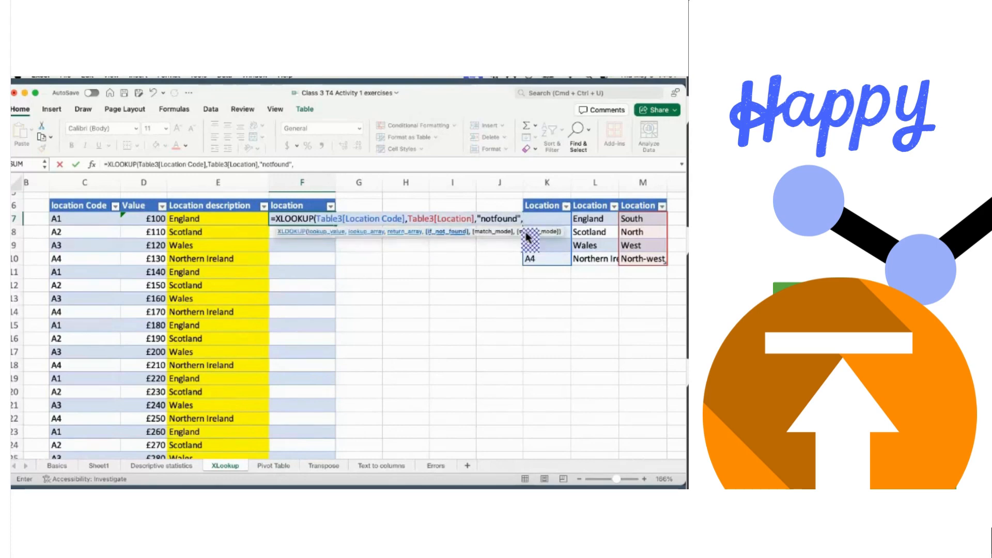
type("0")
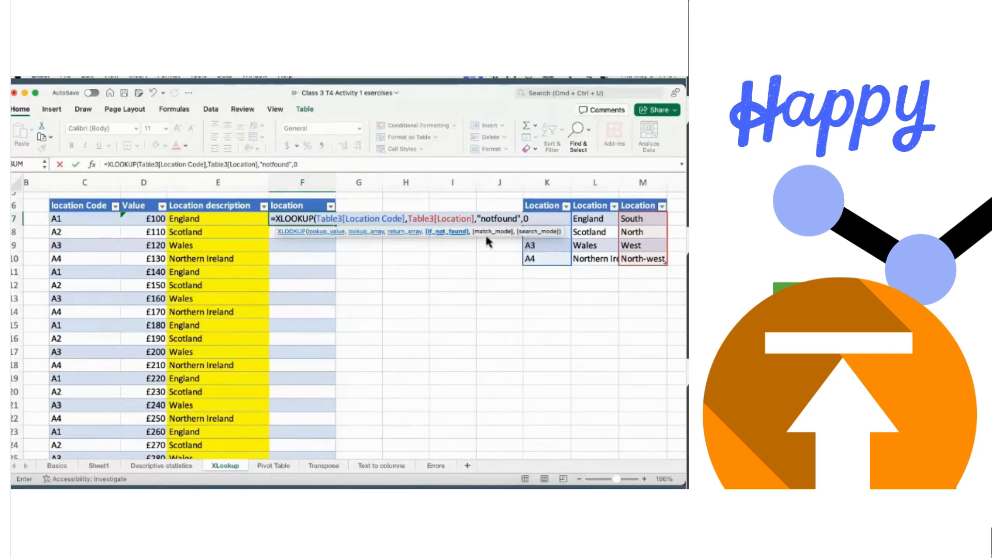
type(",")
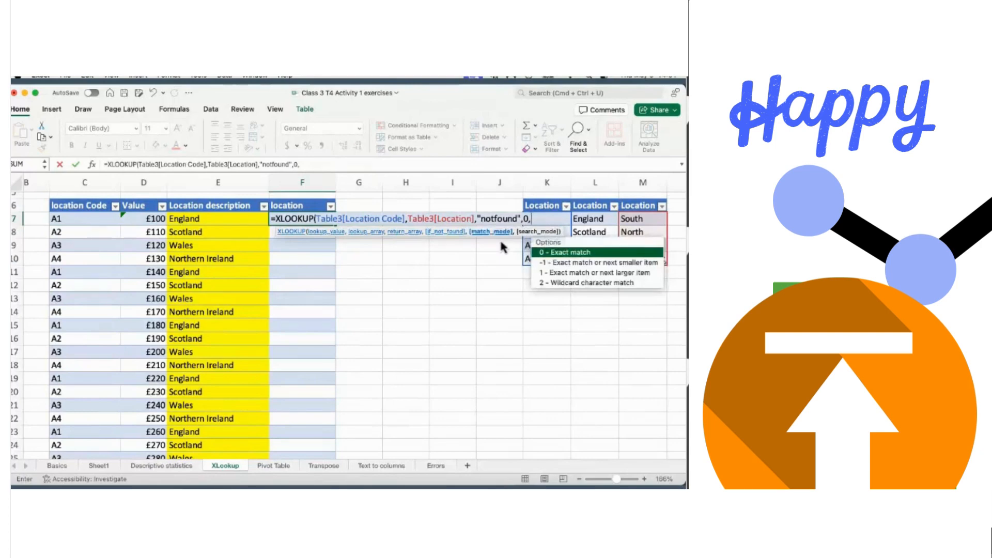
double_click(568, 253)
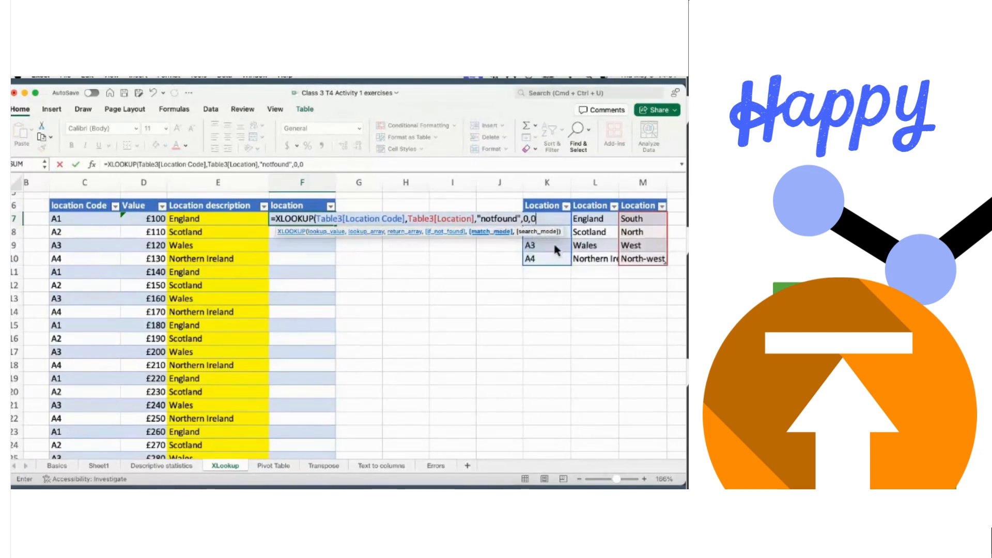
- Commit the formula, then undo it twice to clear the #SPILL! errors from column F
key("Return")
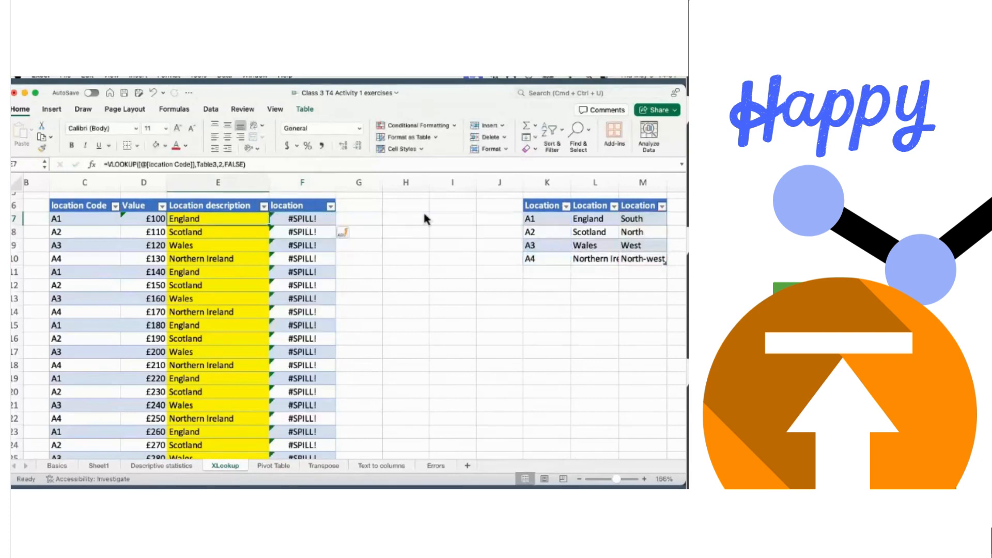
left_click(153, 94)
left_click(152, 94)
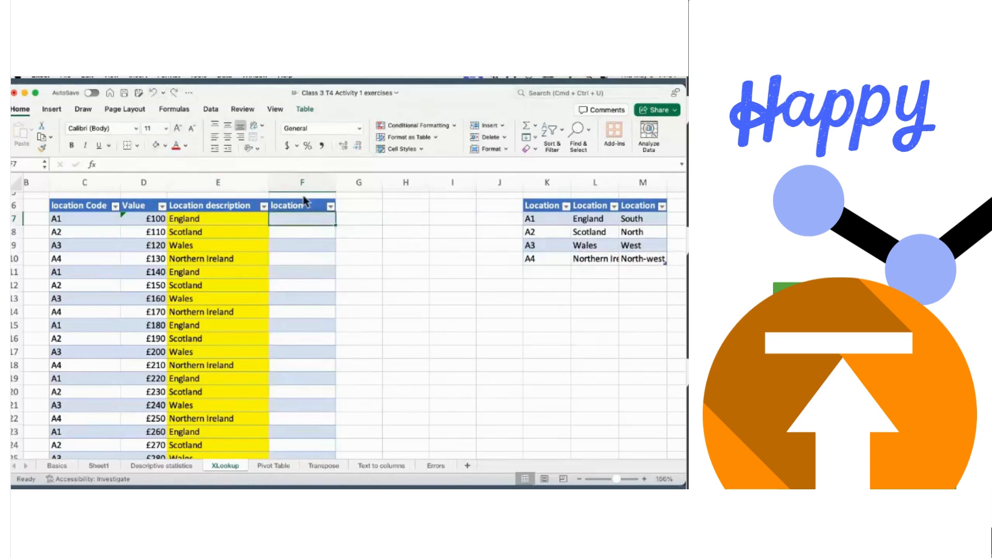
- Start a fresh XLOOKUP in F7 over Table3's four location codes
type("=")
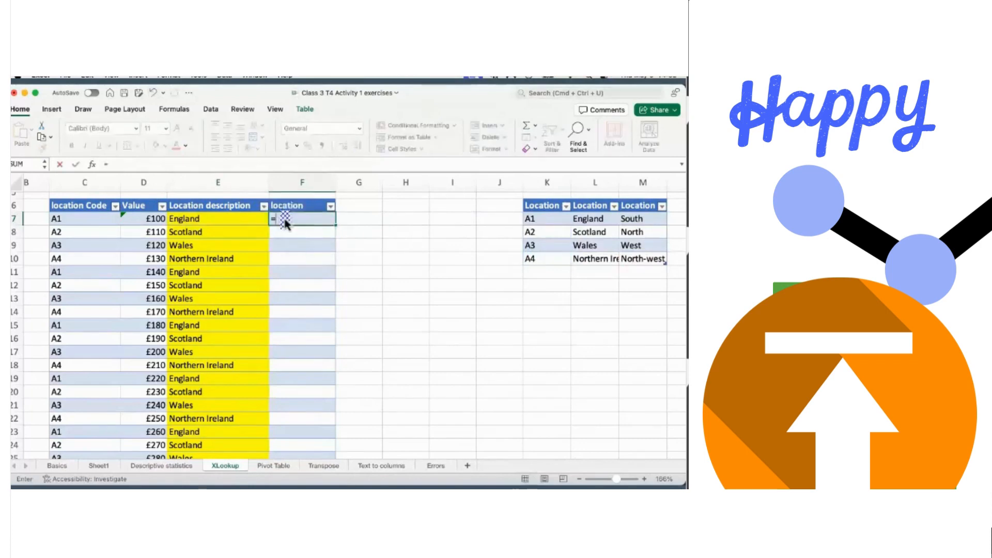
type("x")
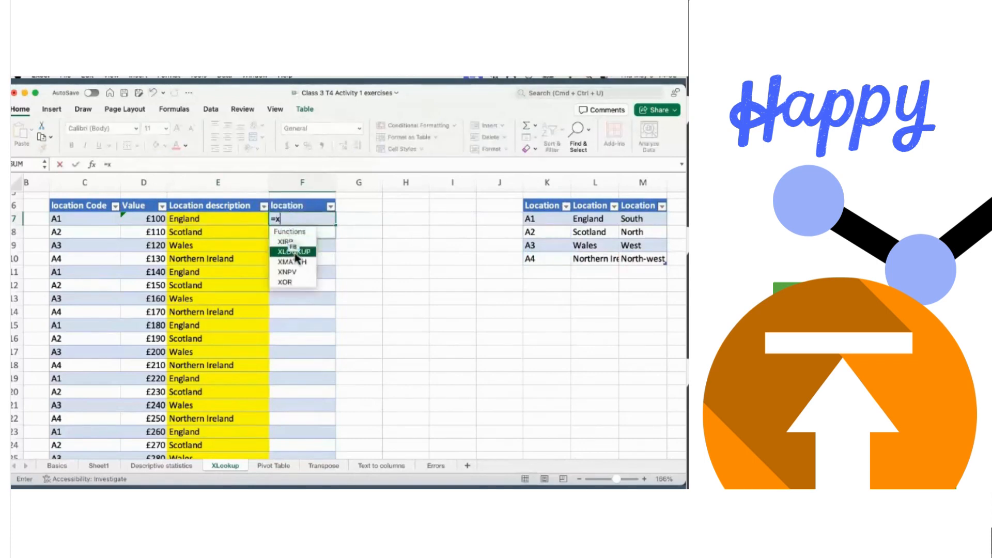
left_click(295, 252)
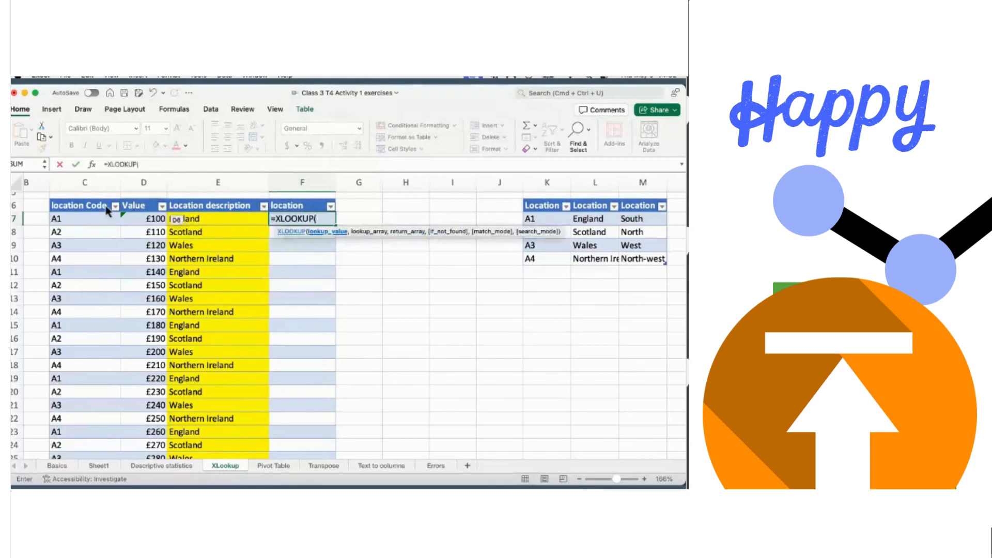
left_click(66, 219)
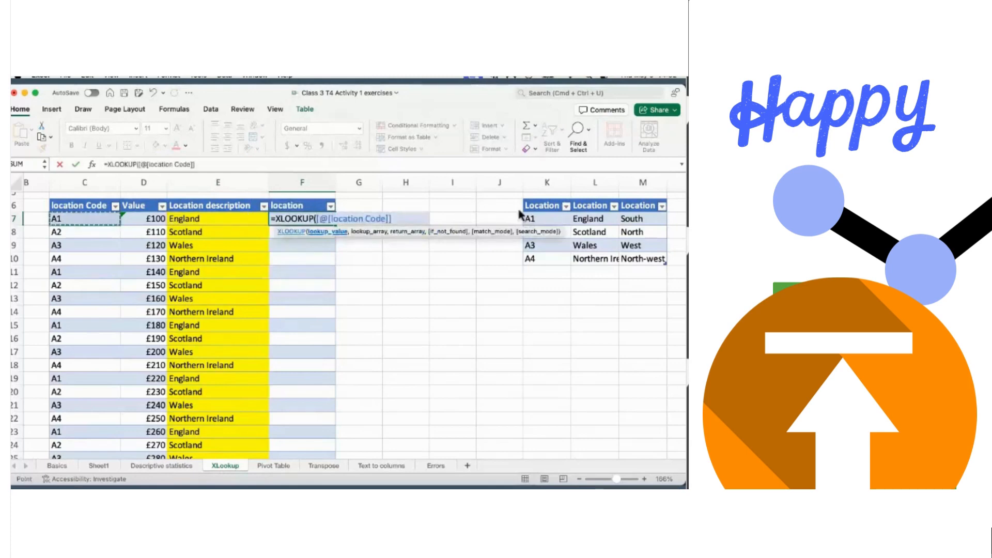
left_click(540, 220)
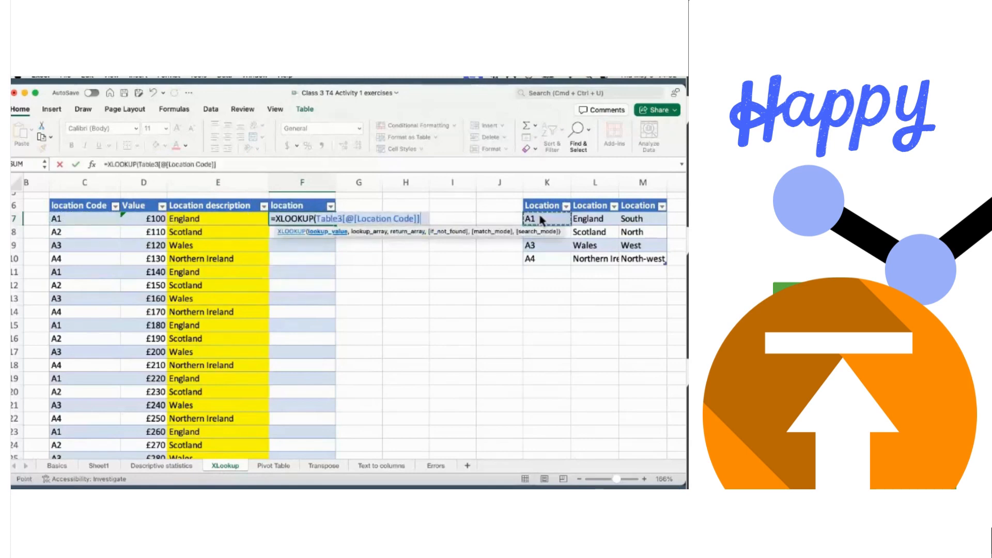
key("shift+Down")
key("shift+Down")
key("shift+Down")
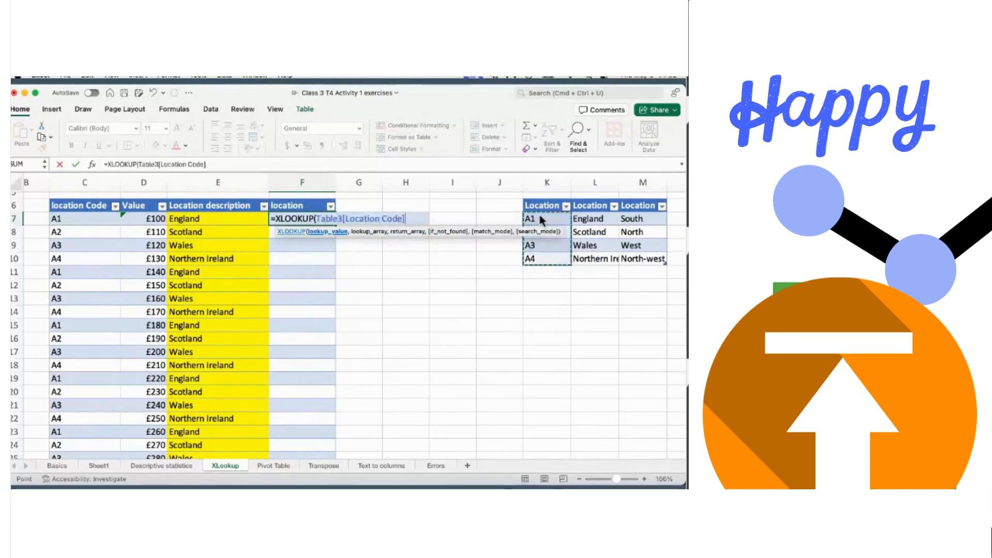
type(",")
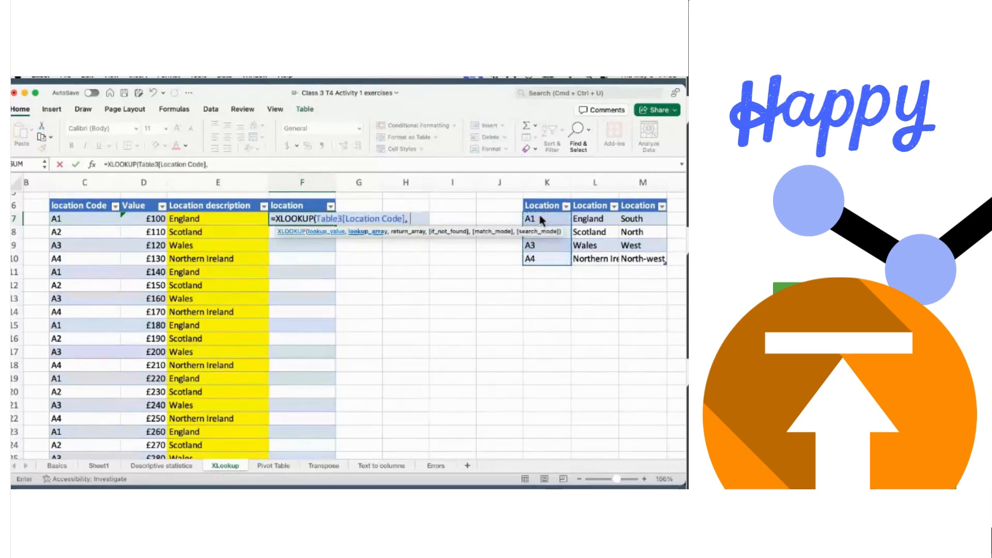
- Add Table3's region column as the return range and "notfound" as the fallback
left_click(639, 219)
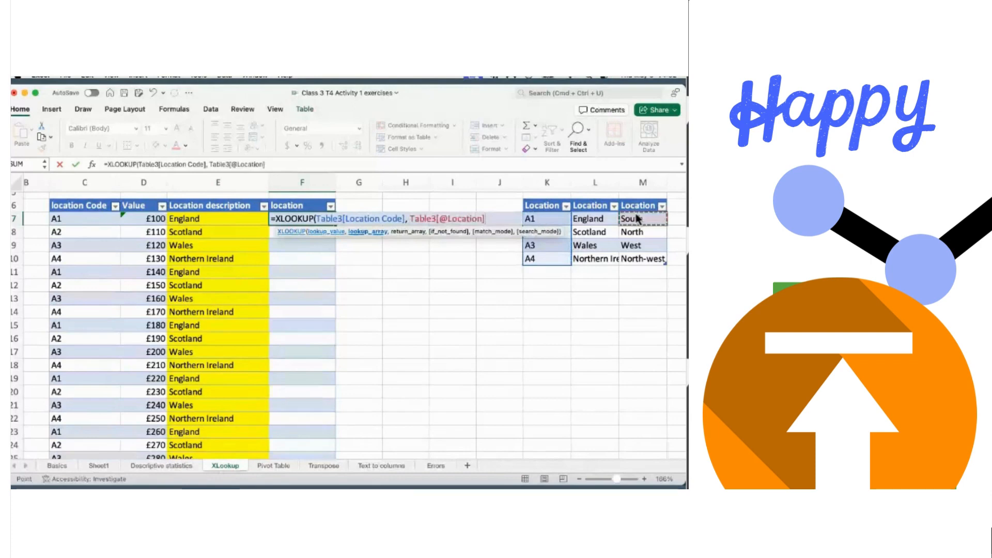
key("shift+Down")
key("shift+Down")
key("shift+Down")
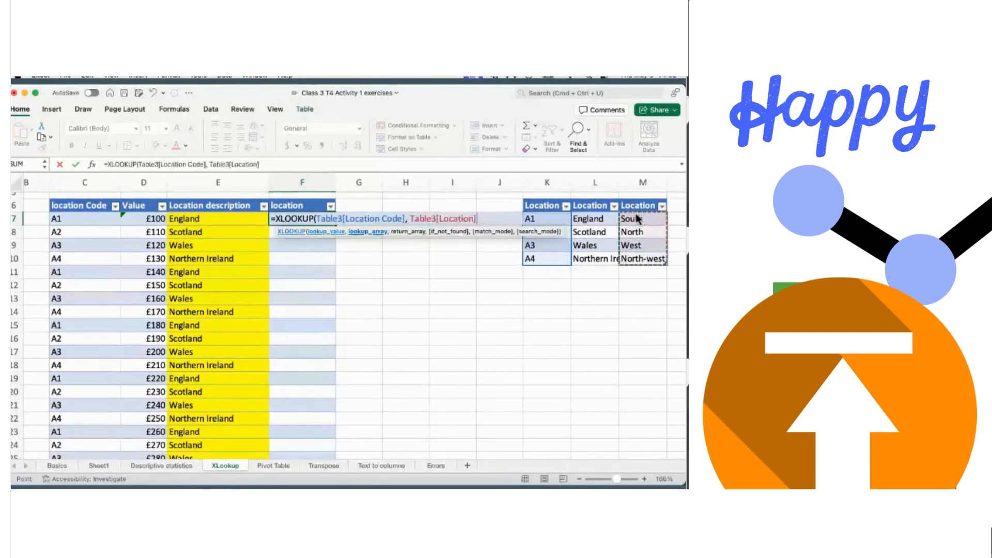
type(", ")
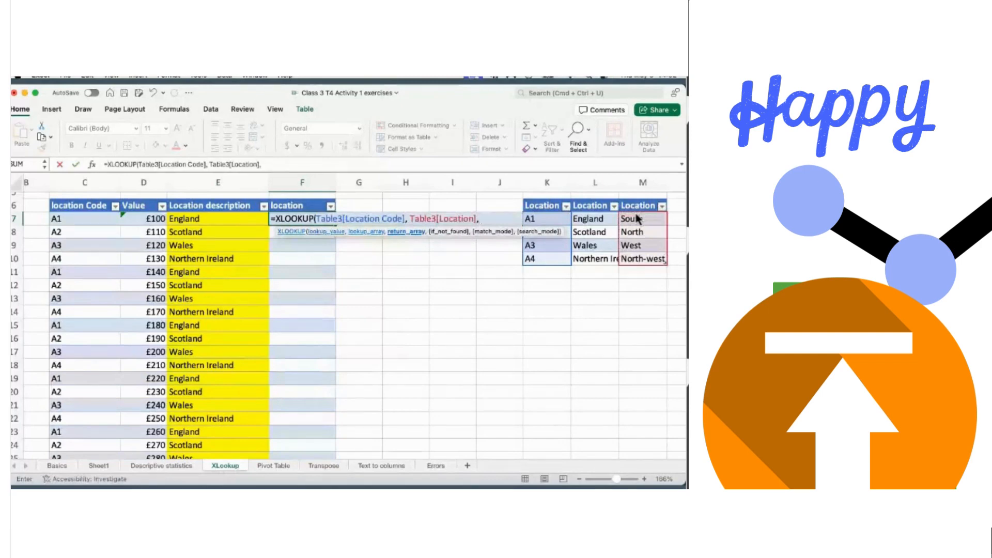
type("\"notfound")
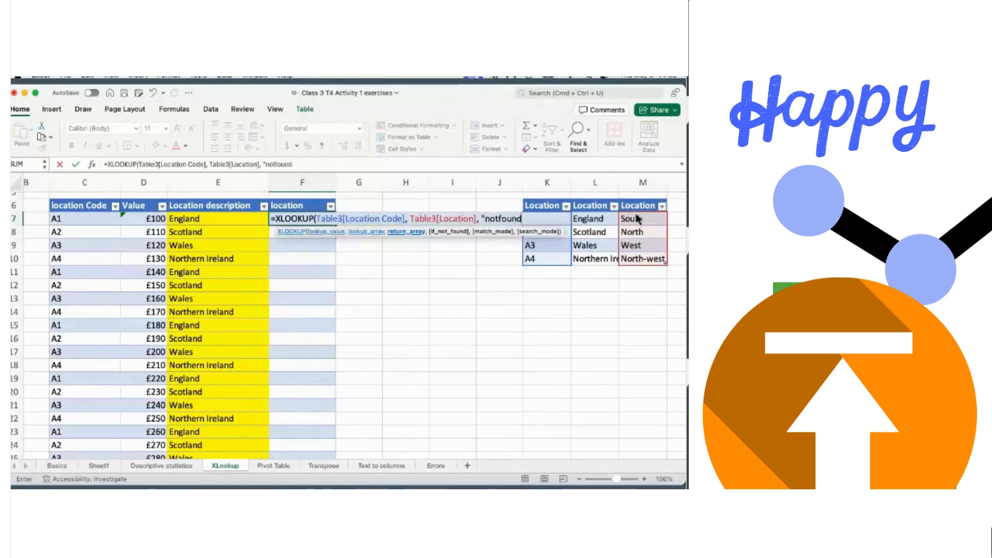
type("\",")
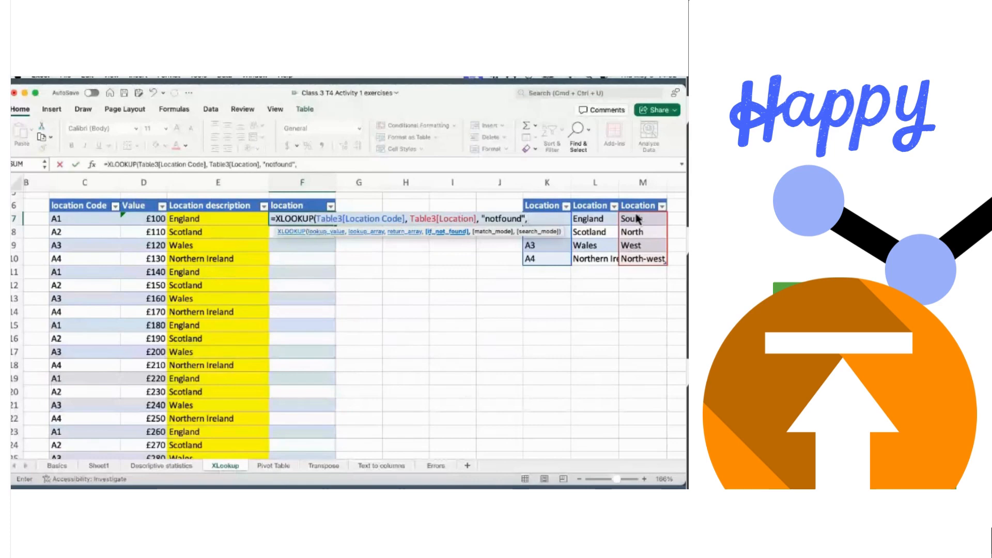
left_click(311, 481)
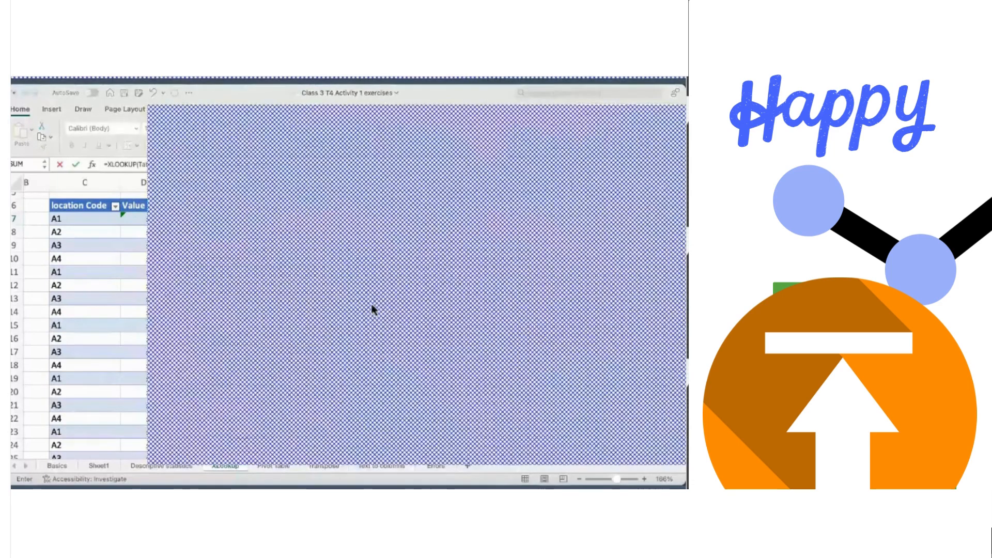
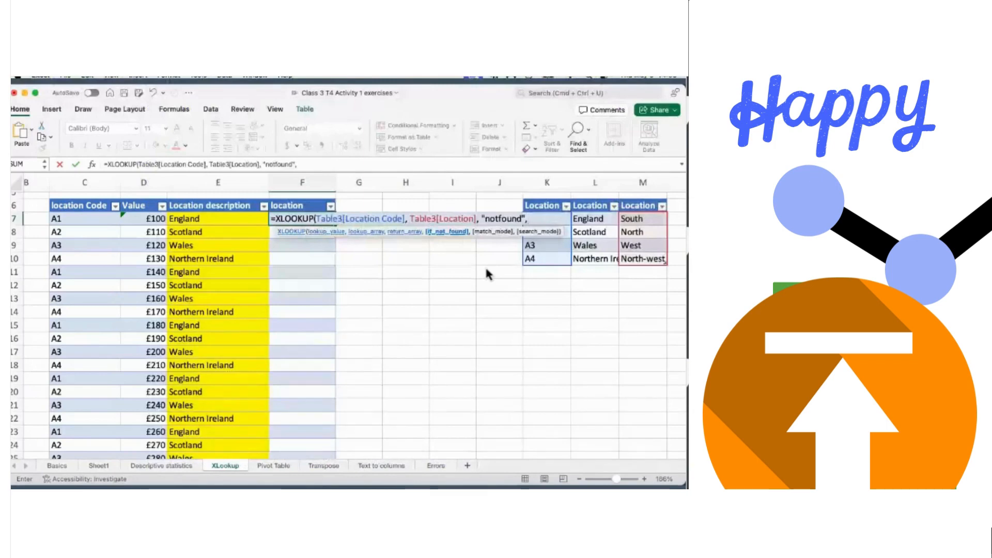
- Tidy the "notfound" fallback and add 0 as the XLOOKUP match-mode argument
left_click(484, 218)
key("BackSpace")
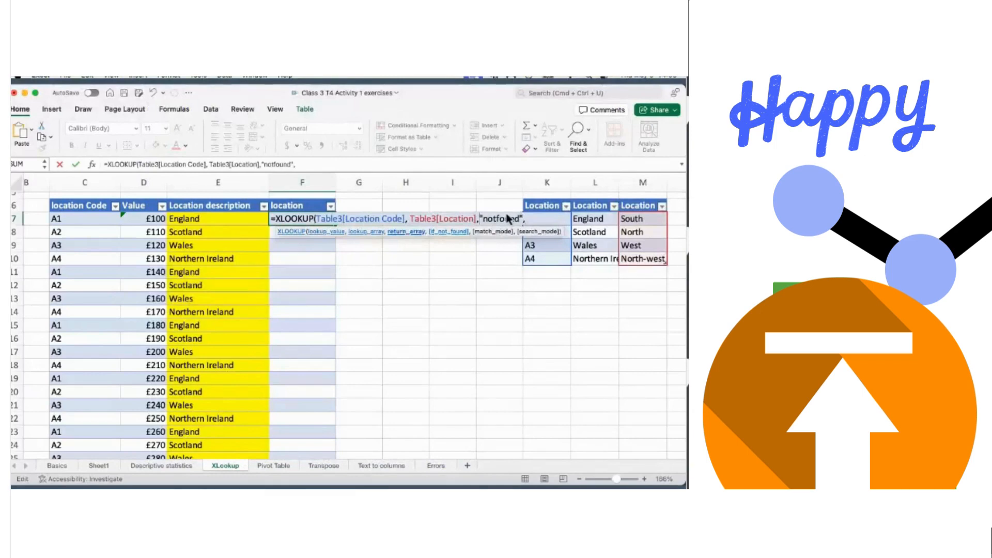
left_click(529, 219)
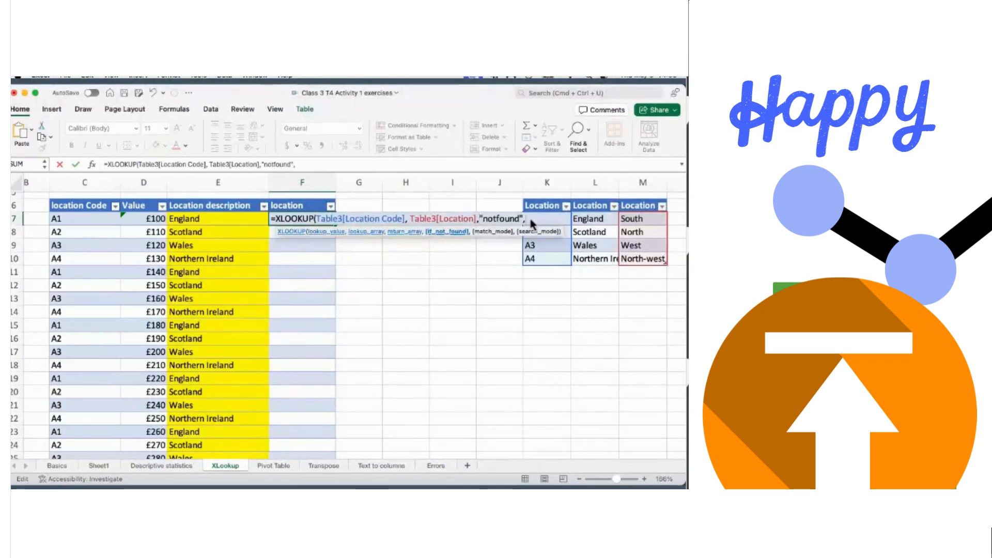
type("0,")
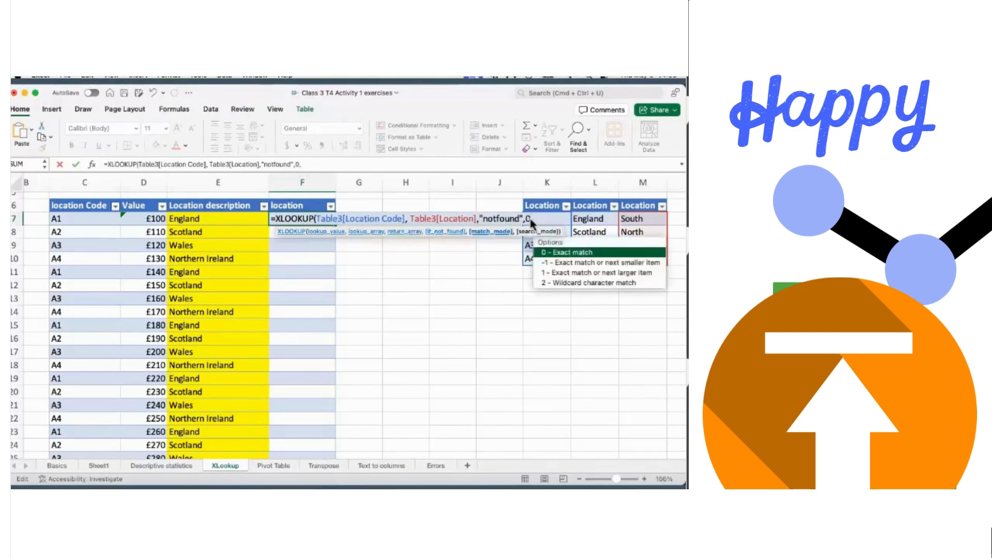
key("BackSpace")
key("BackSpace")
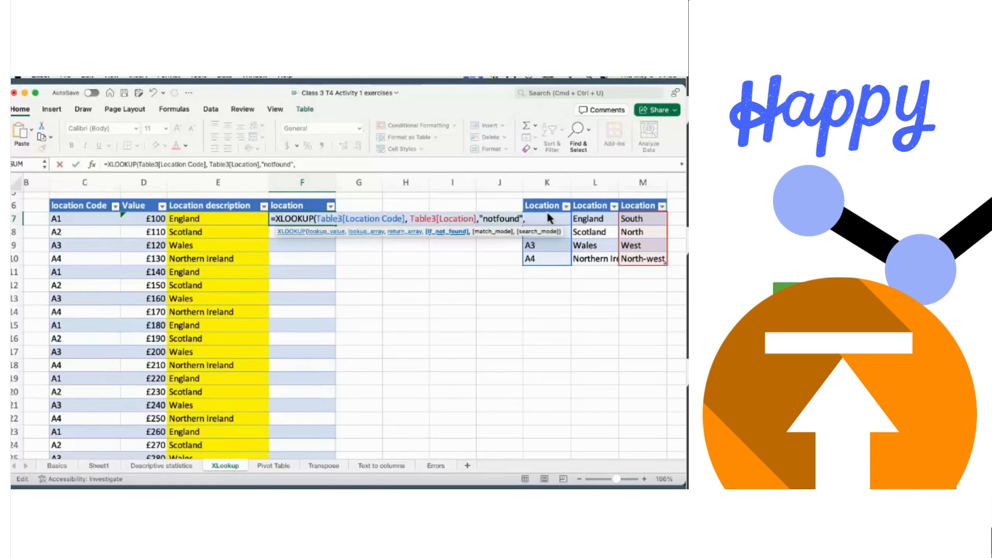
type("0,")
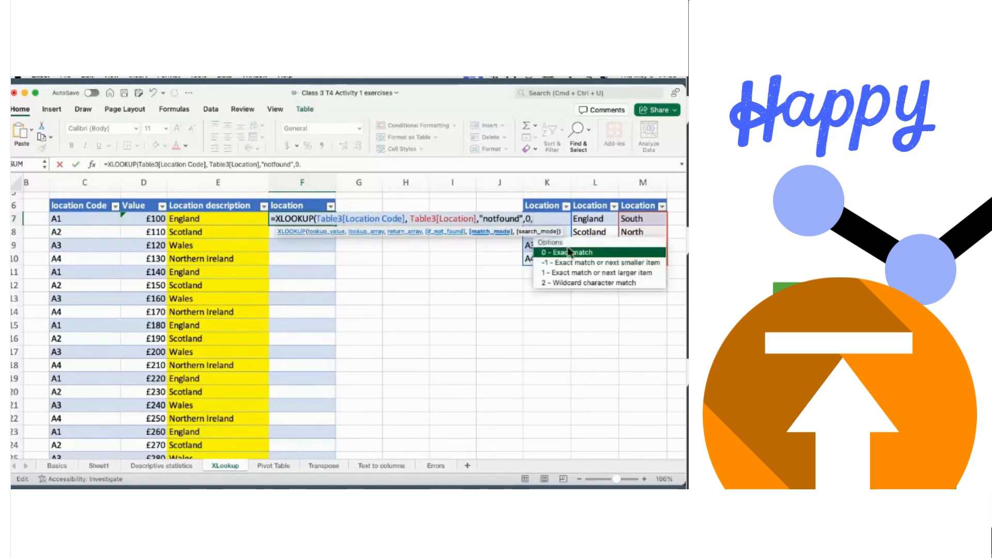
type("0")
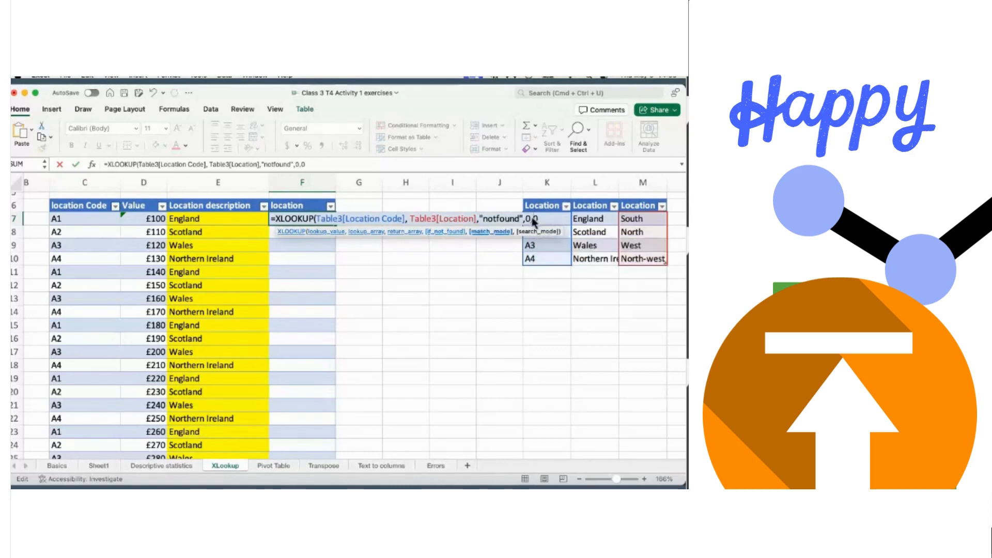
key("BackSpace")
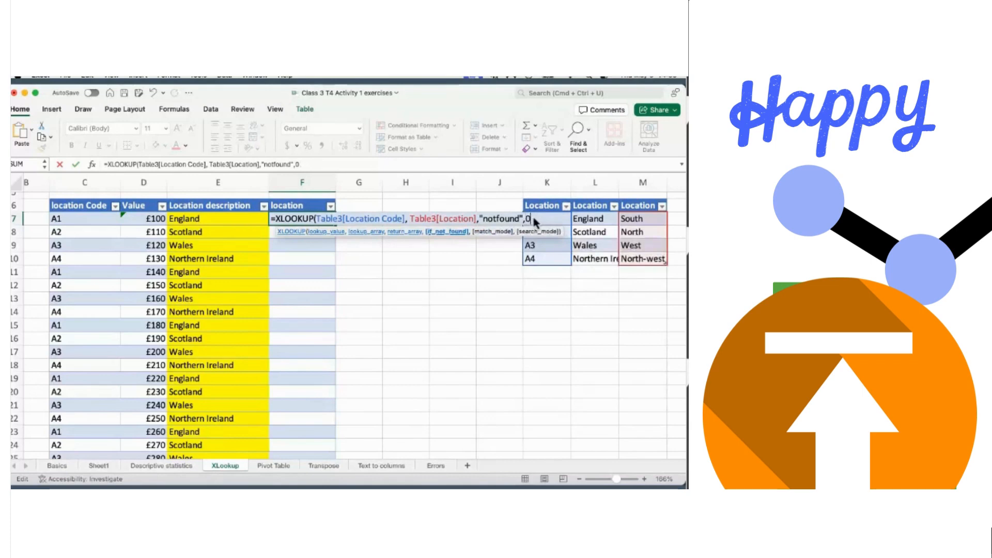
type(",")
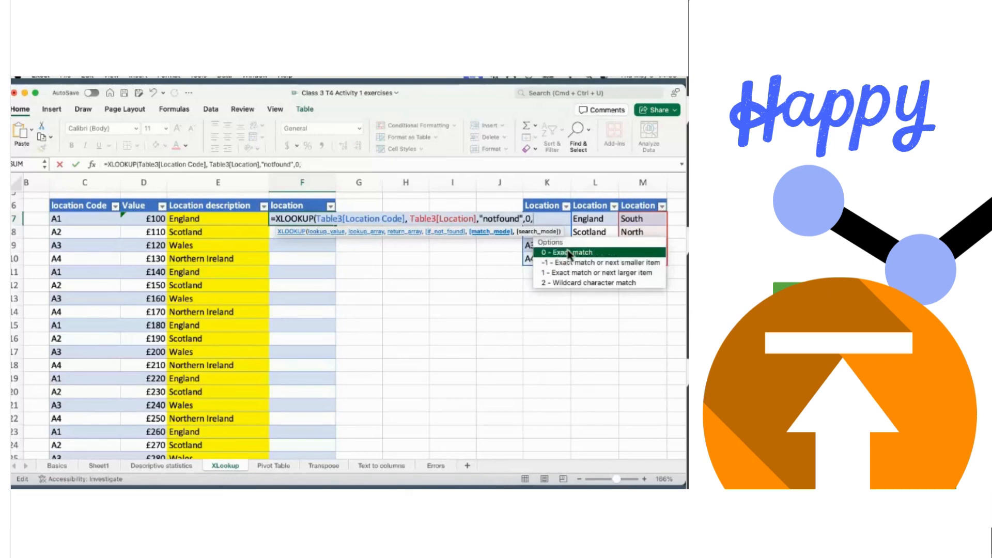
- Add search mode 1, commit the formula, and undo the resulting #SPILL! fill
double_click(569, 253)
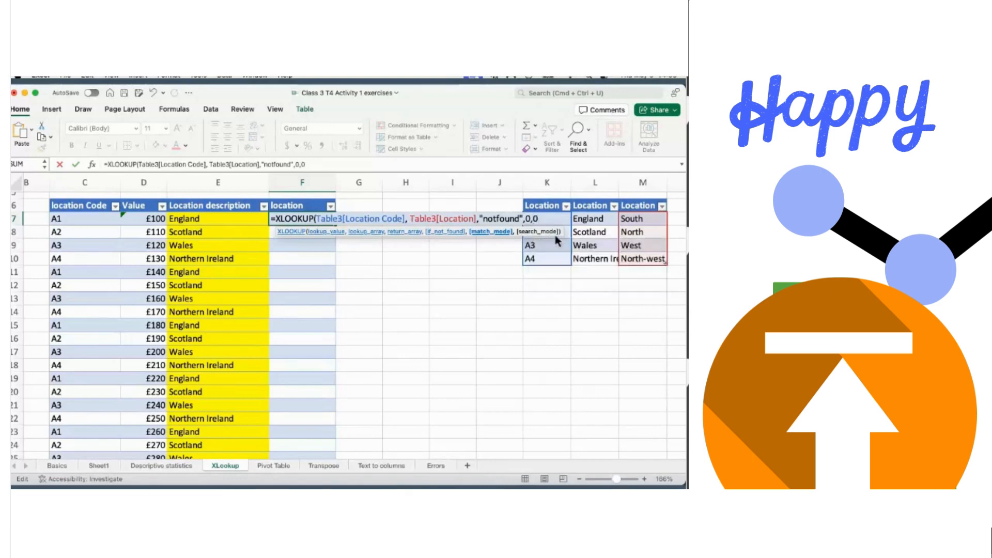
type(",")
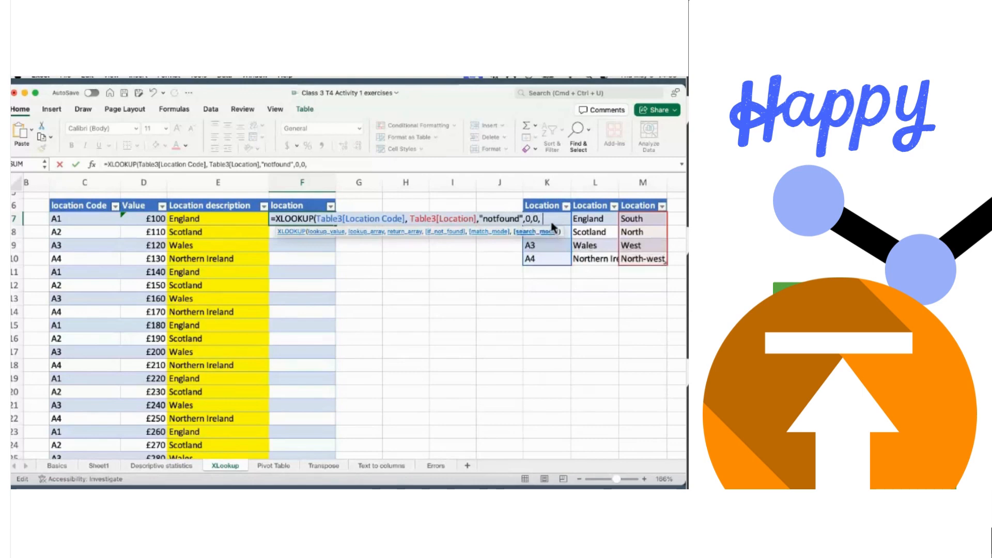
type("1")
left_click(535, 220)
key("BackSpace")
key("BackSpace")
key("Return")
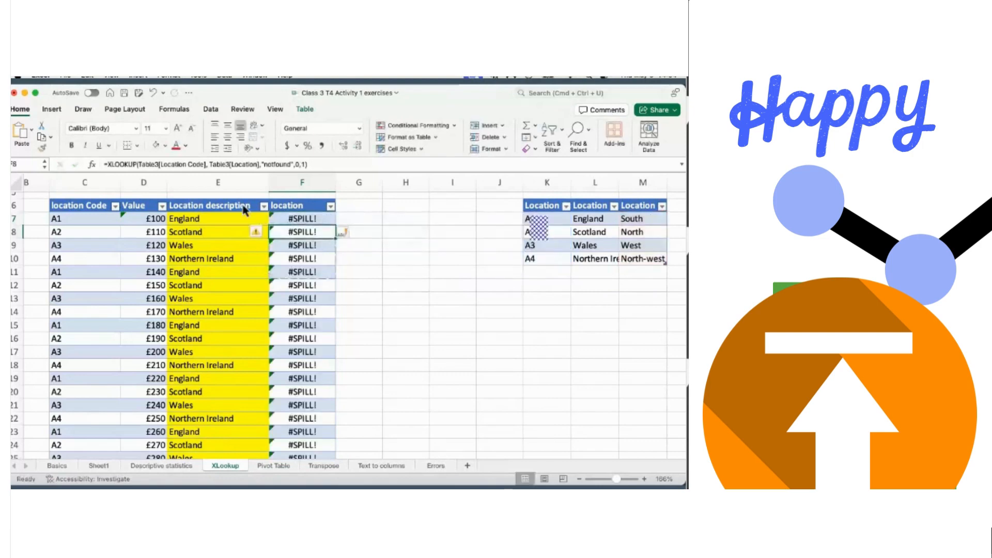
left_click(153, 93)
- Clear F7 and start =XLOOKUP with the row's location code as the lookup value
left_click(153, 93)
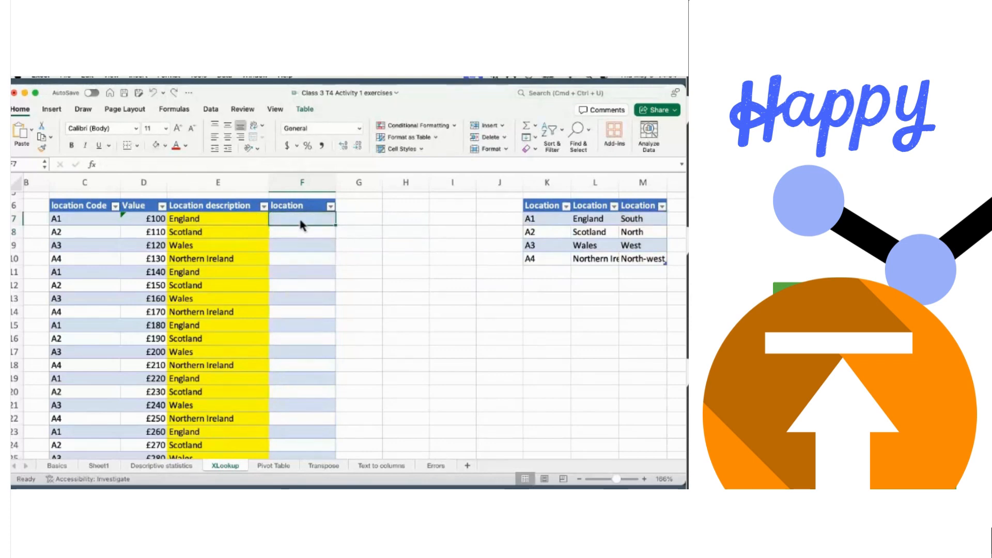
type("X")
key("BackSpace")
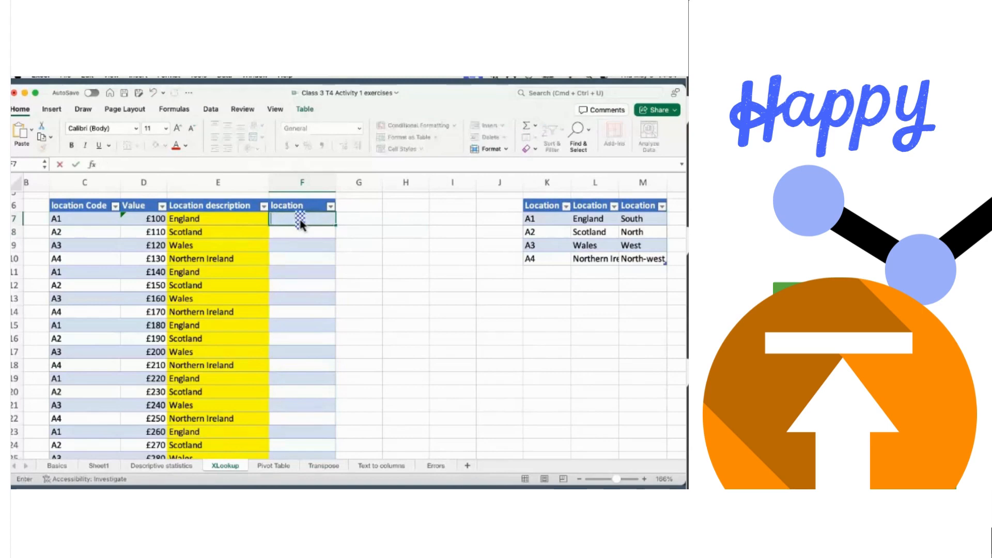
type("=x")
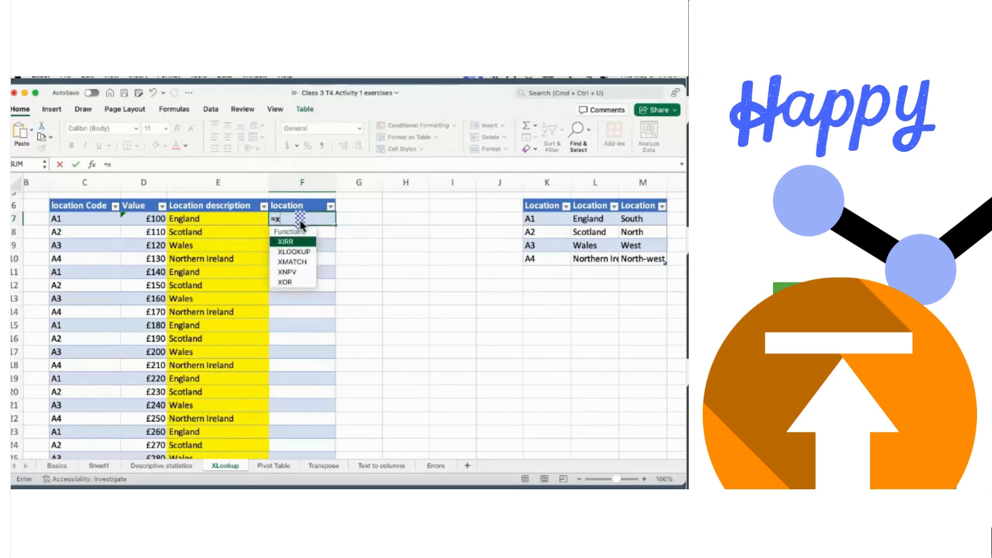
double_click(301, 251)
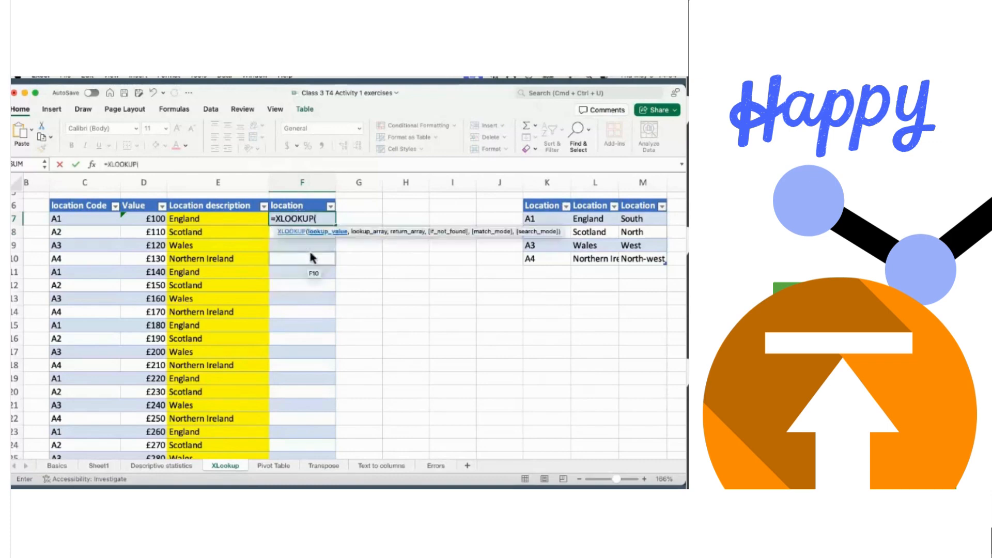
left_click(86, 221)
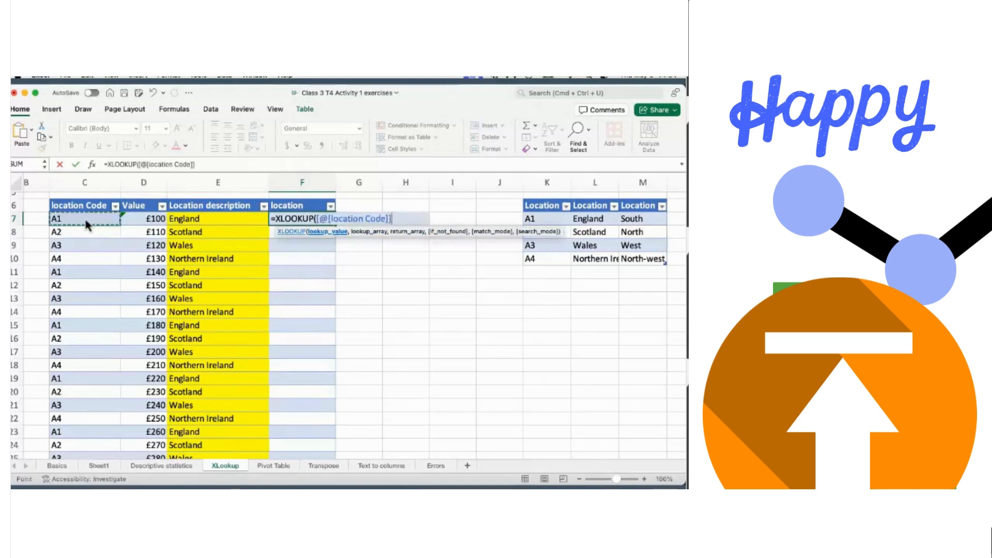
type(",")
- Look up in Table3[Location Code] and return values from Table3[Location]
left_click(535, 221)
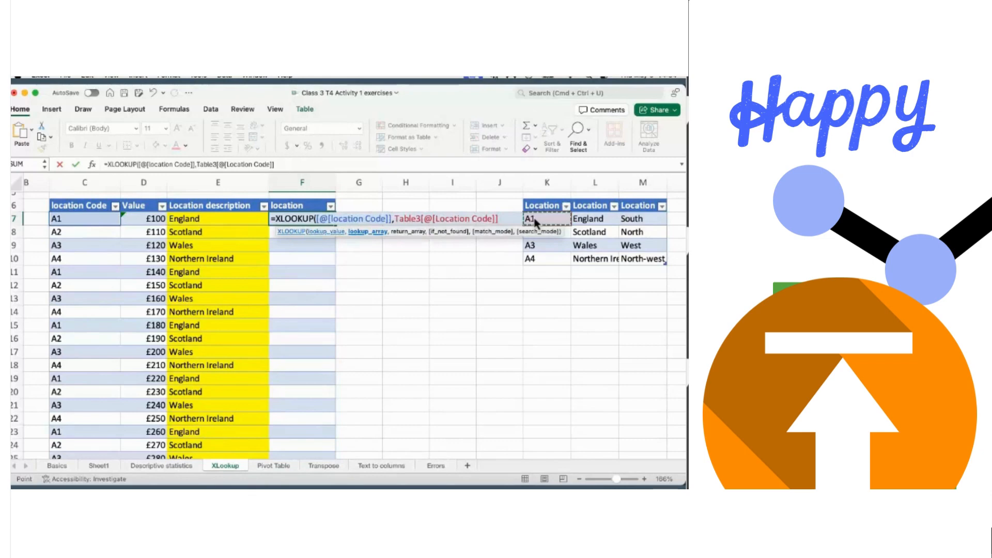
key("shift+Down")
key("shift+Down")
key("shift+Down")
type(",")
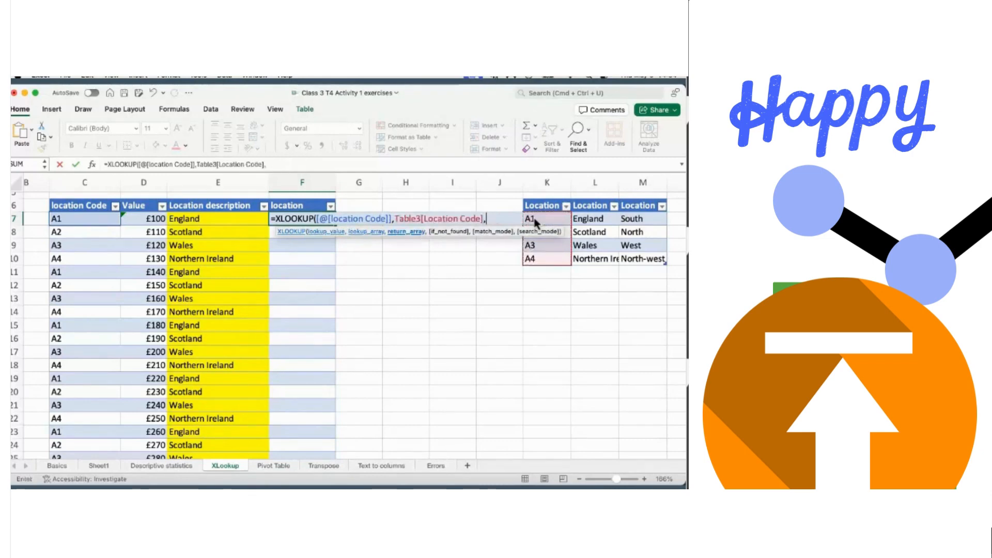
left_click(641, 221)
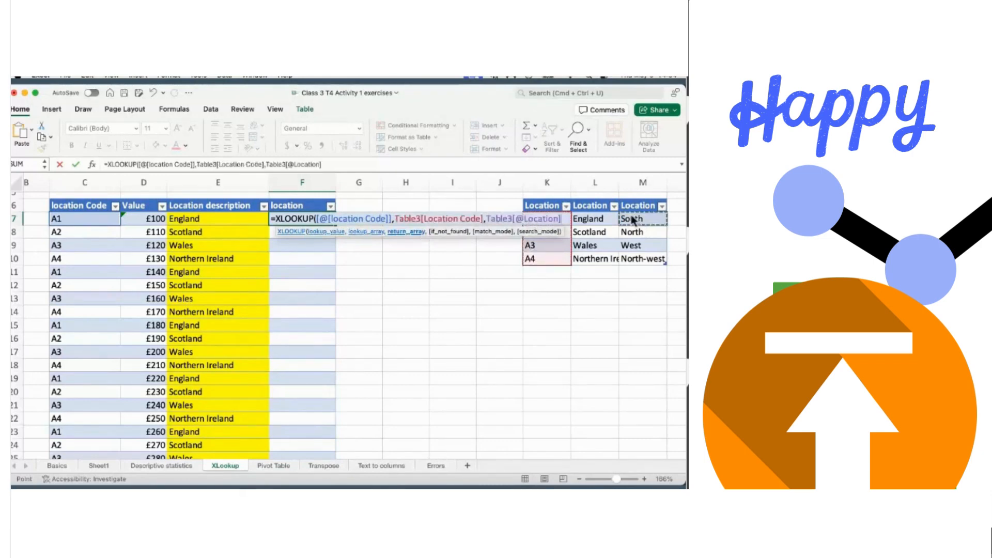
key("shift+Down")
key("shift+Down")
key("shift+Down")
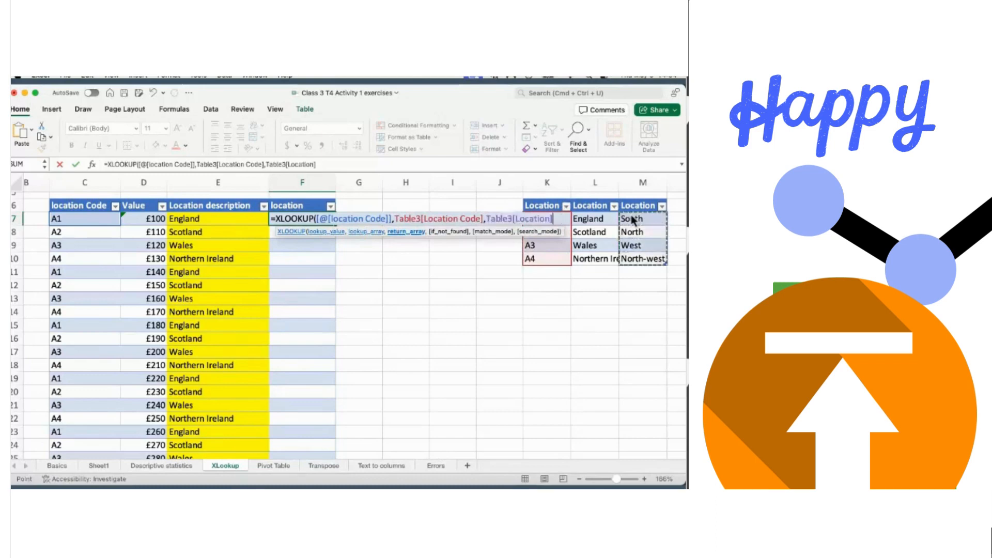
- Finish with "notfound", match mode 0 and search mode 1, filling the column with regions
type(",")
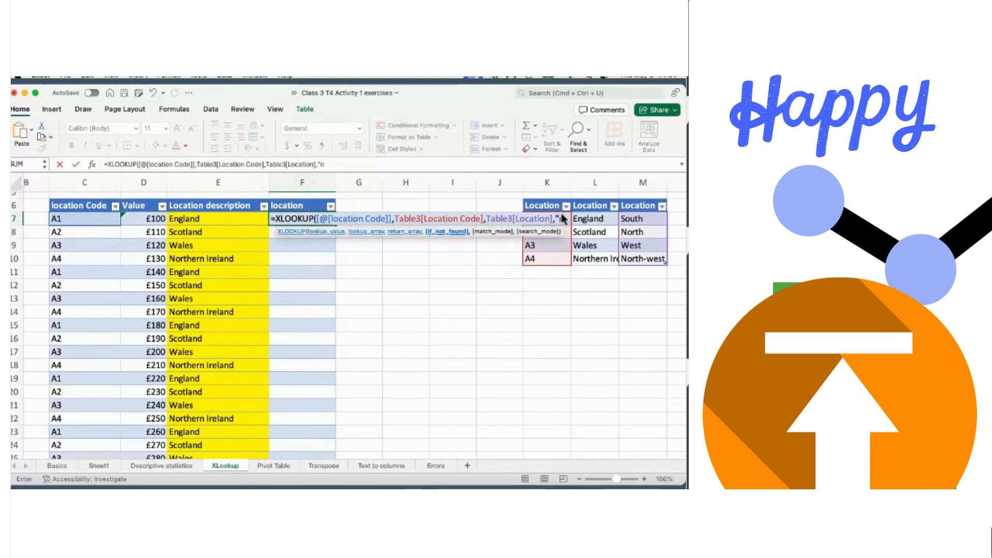
type("notfound\",")
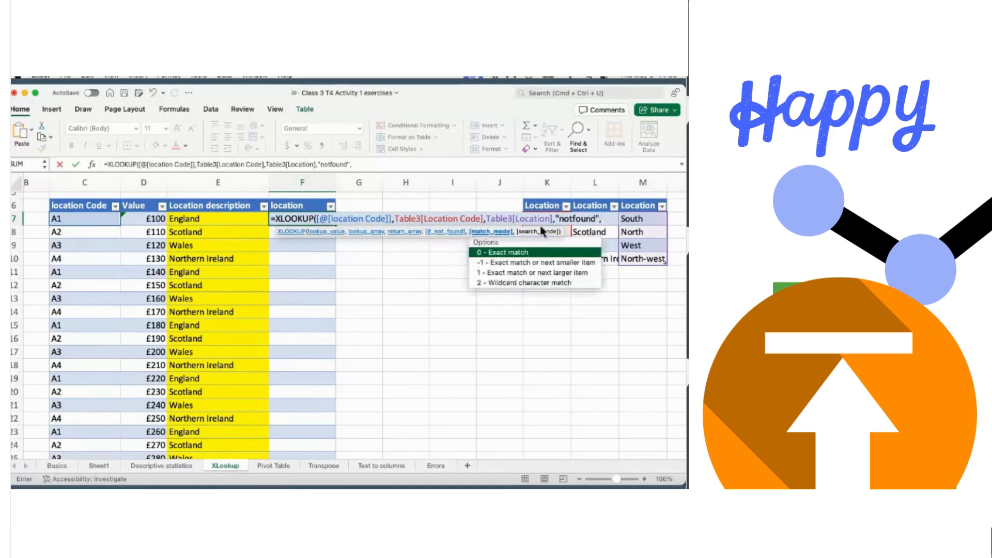
double_click(508, 253)
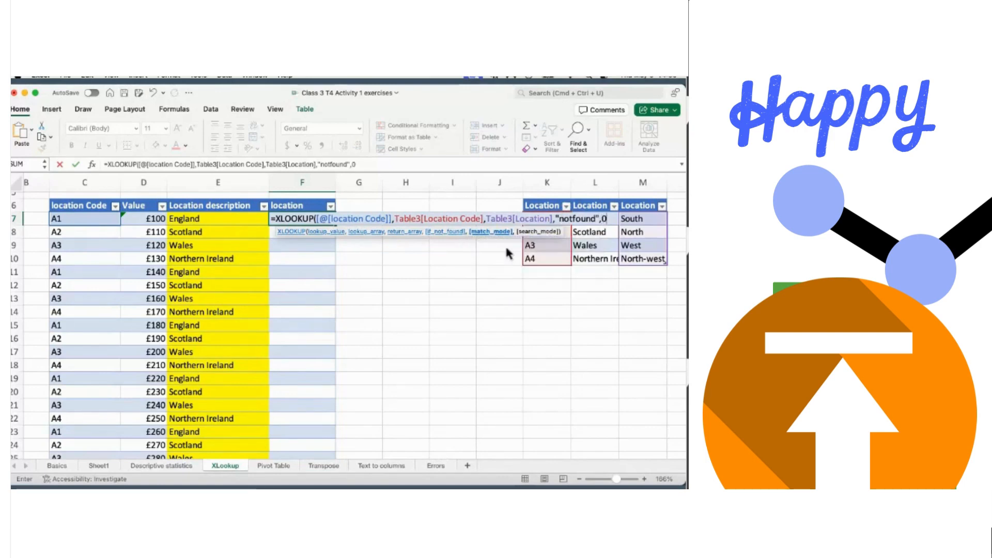
type(",")
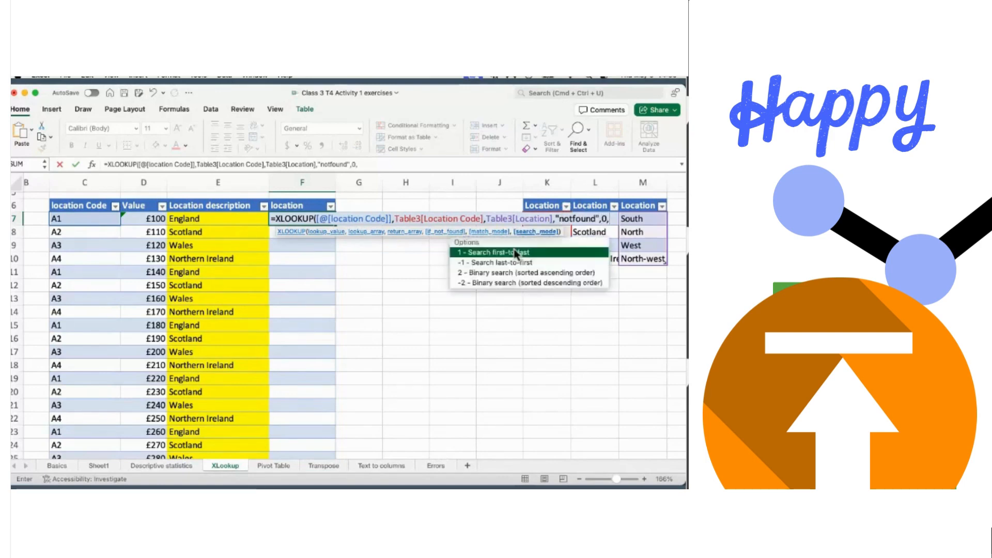
double_click(509, 253)
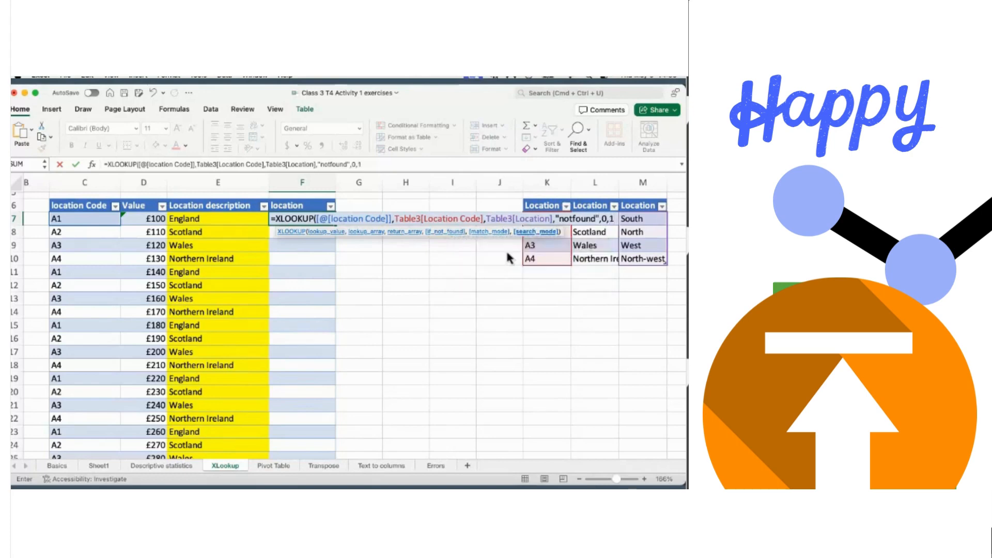
key("Return")
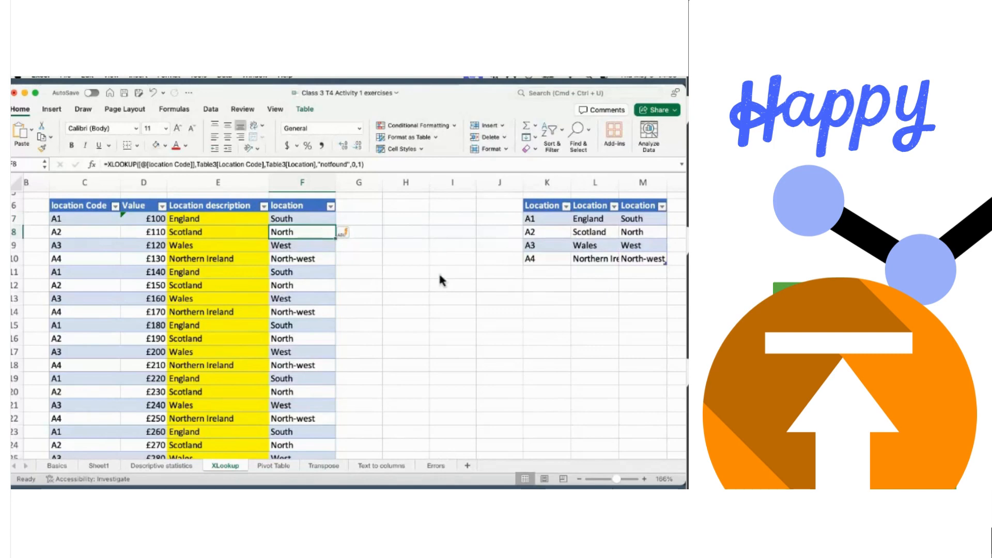
left_click(455, 299)
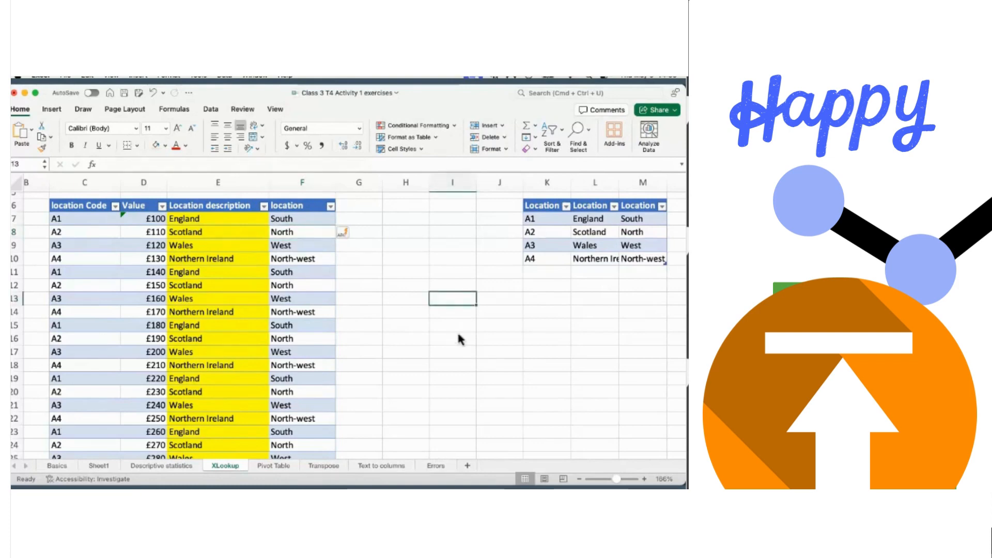
scroll(459, 339, "down", 3)
scroll(458, 339, "right", 1)
scroll(459, 339, "down", 3)
scroll(458, 339, "left", 1)
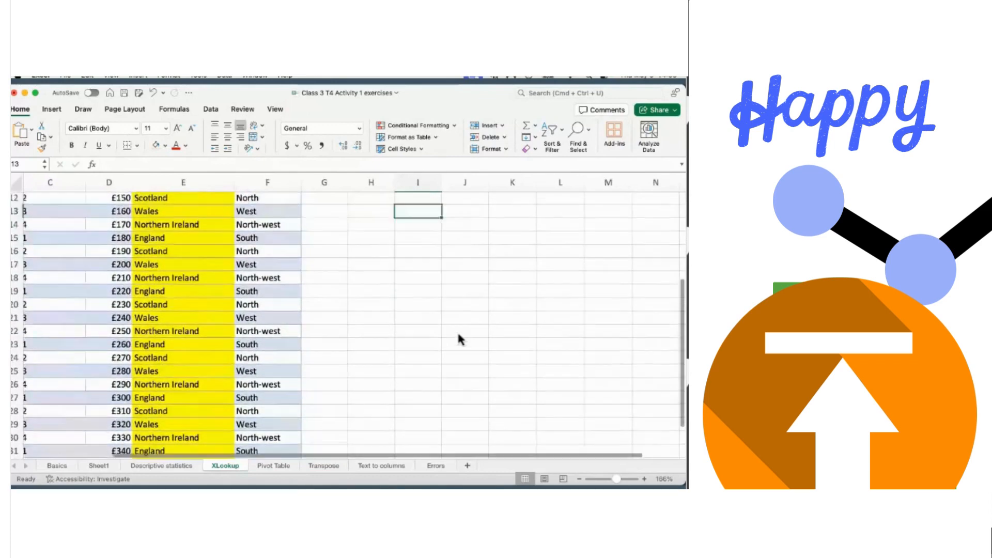
scroll(459, 339, "up", 5)
scroll(459, 339, "down", 3)
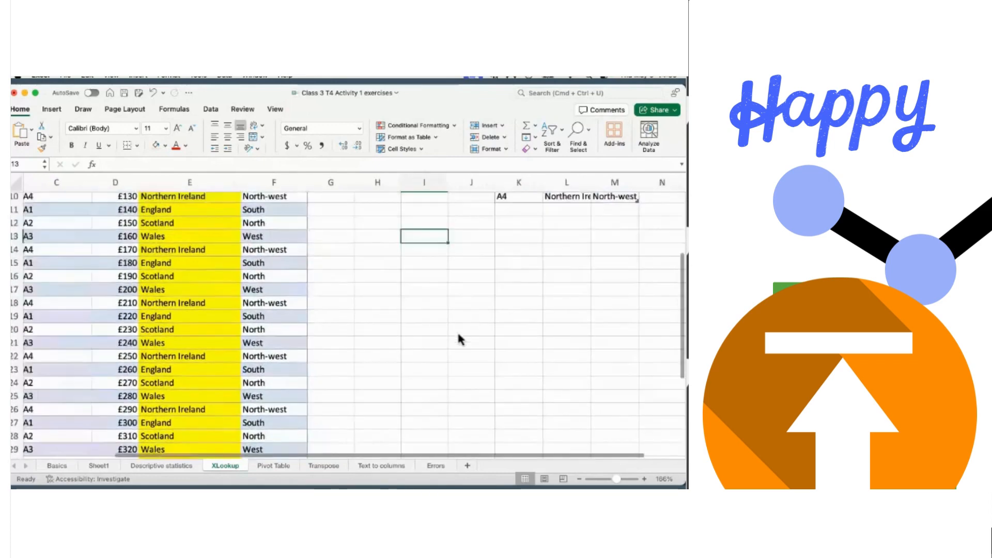
scroll(458, 339, "up", 5)
scroll(458, 339, "right", 1)
scroll(459, 339, "down", 4)
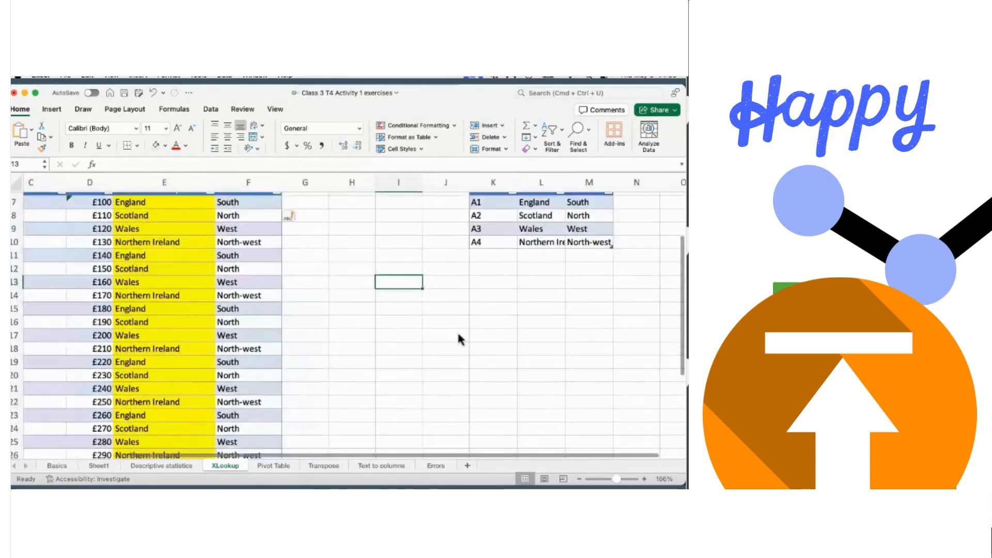
scroll(458, 339, "right", 1)
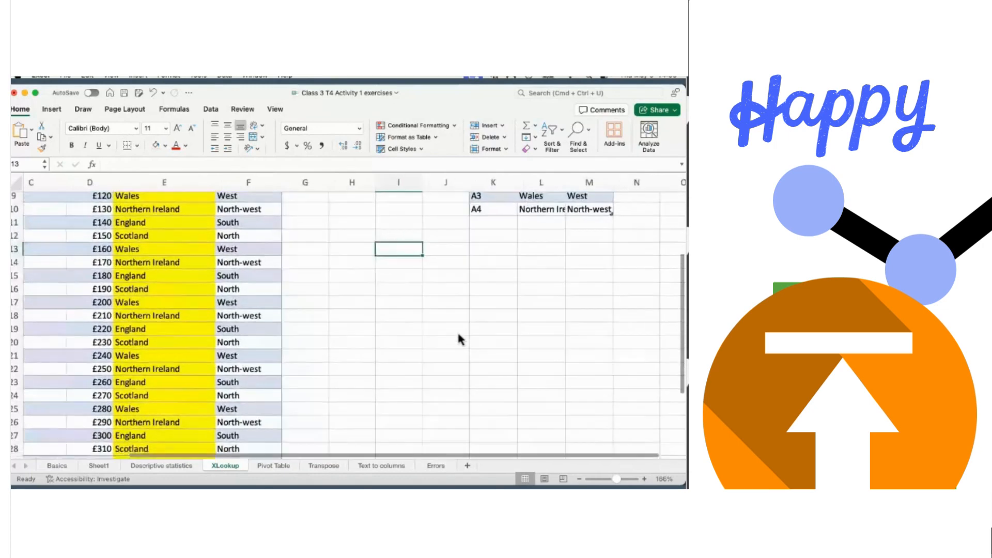
scroll(459, 339, "up", 1)
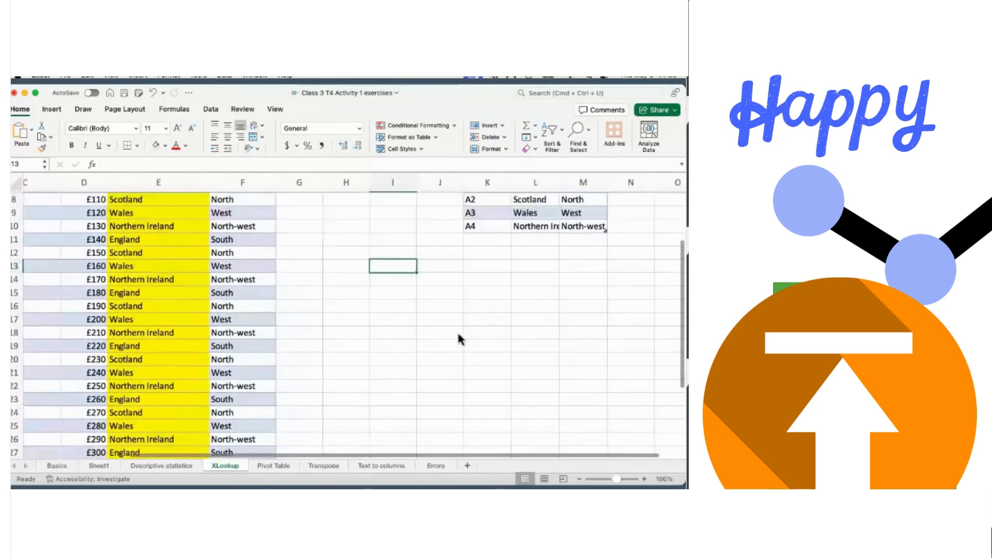
- Enter a Months heading in J15 with 1, 2, 3, 4 and 12 below it
left_click(442, 298)
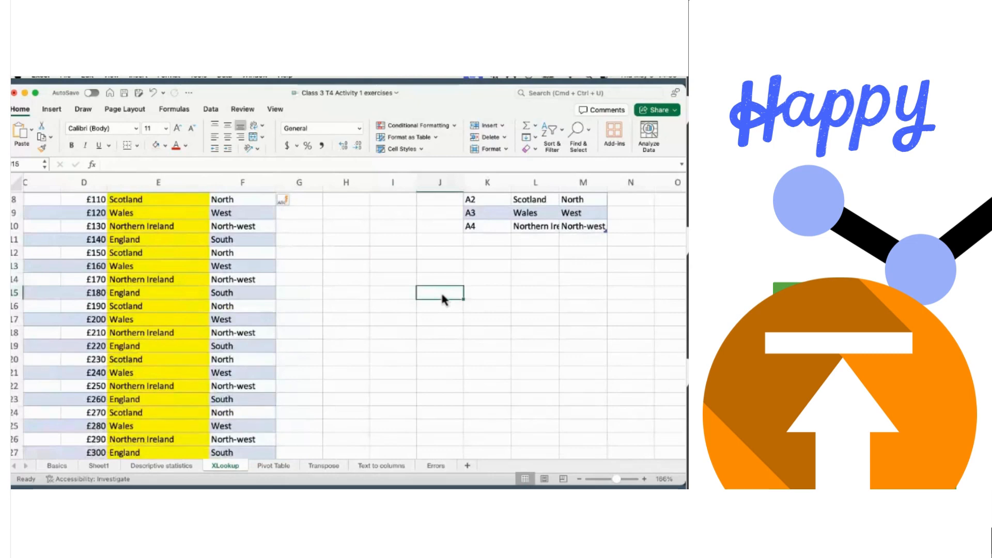
type("Months")
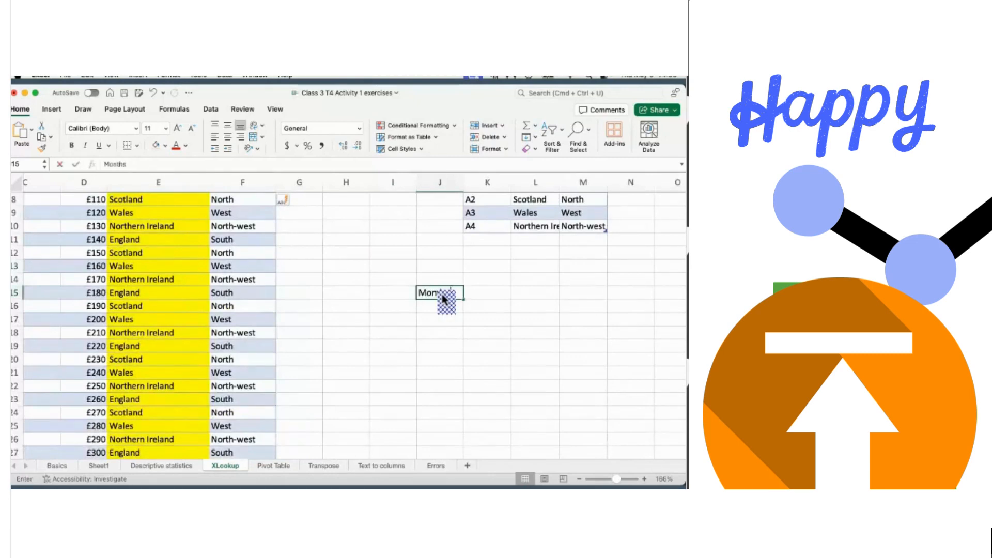
left_click(430, 308)
type("1")
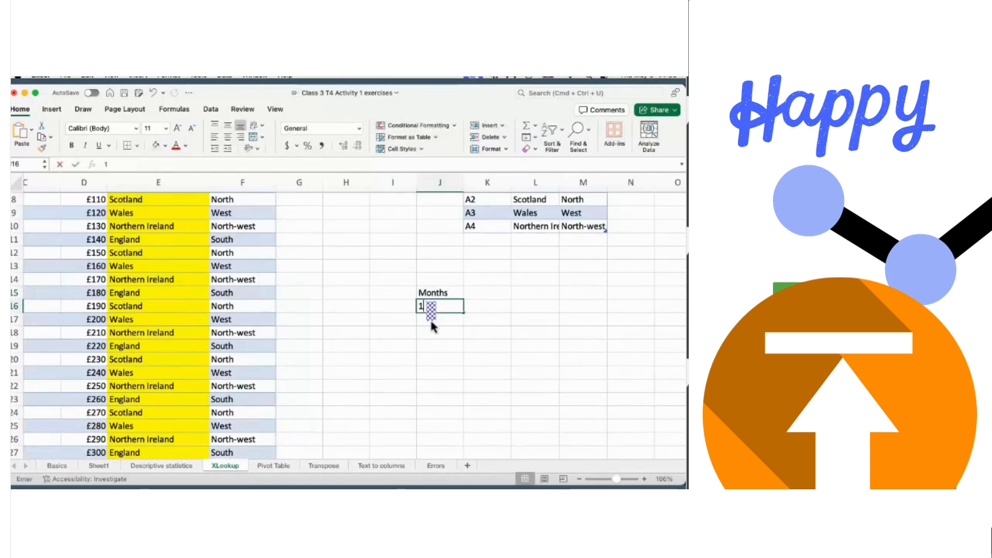
left_click(431, 321)
type("2")
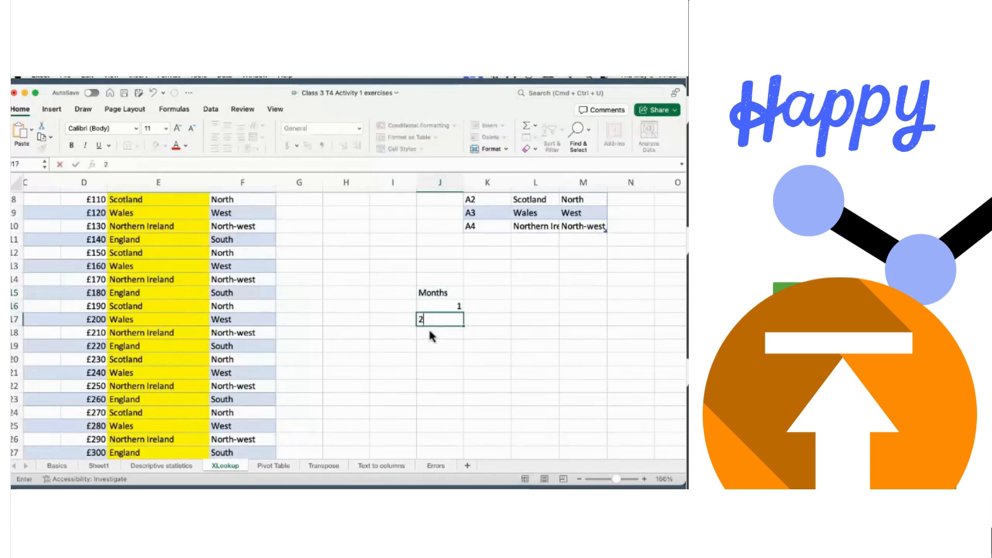
left_click(430, 332)
type("3")
left_click(430, 344)
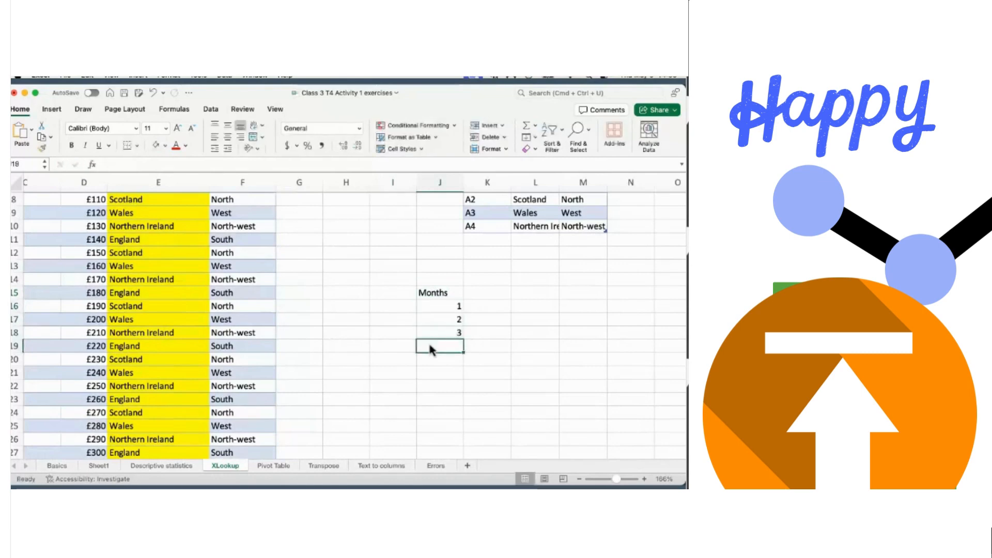
type("4")
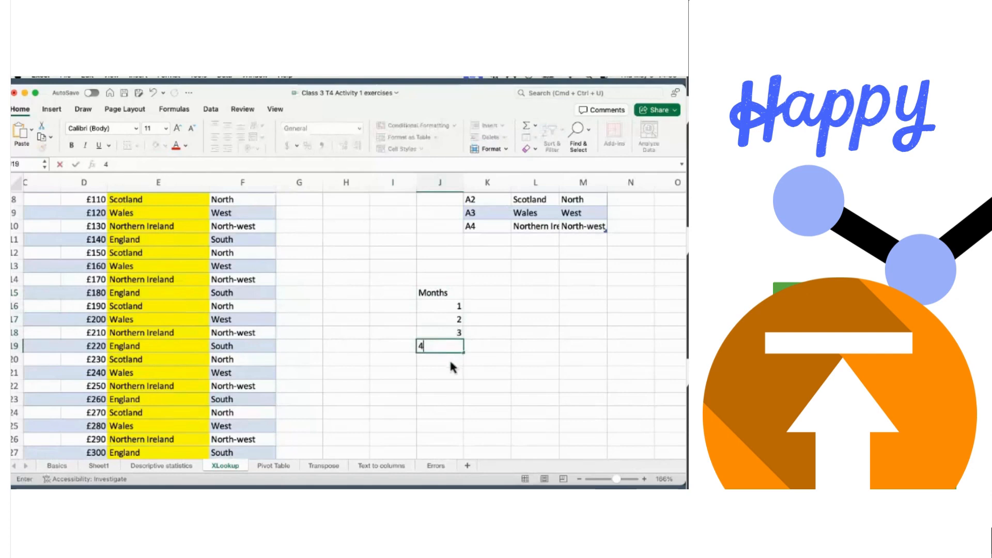
left_click(443, 413)
type("12")
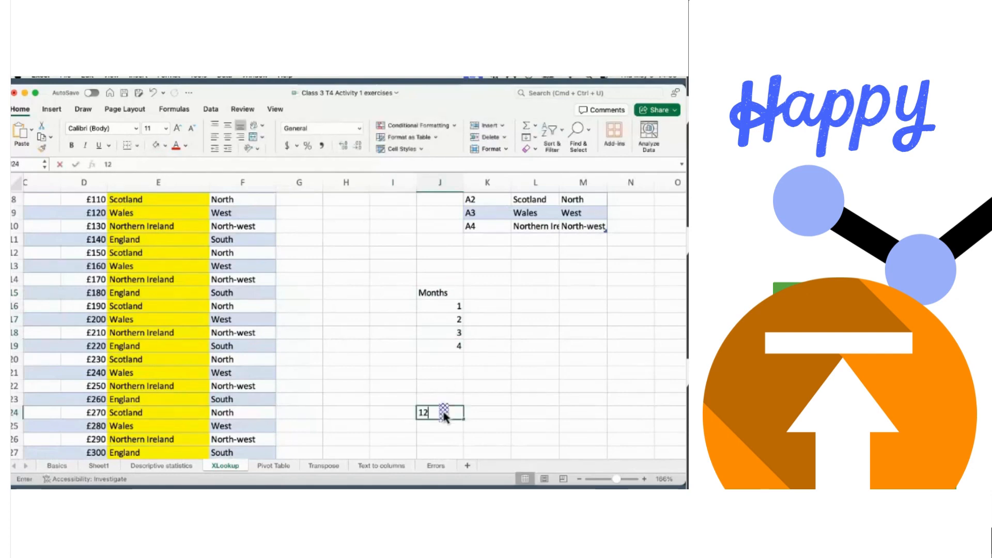
left_click(488, 306)
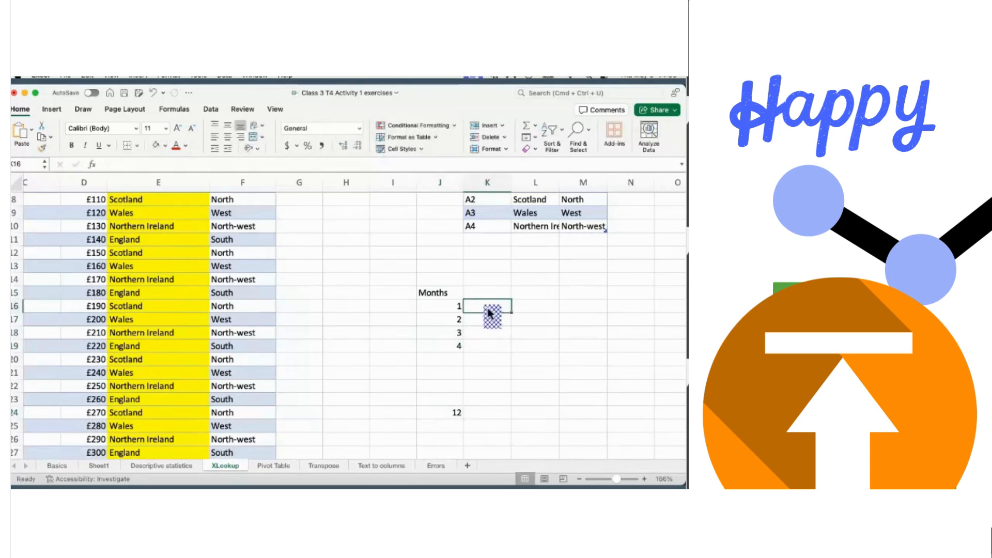
- Add a Month Terms heading in K15 beside Months
left_click(476, 287)
type("mO")
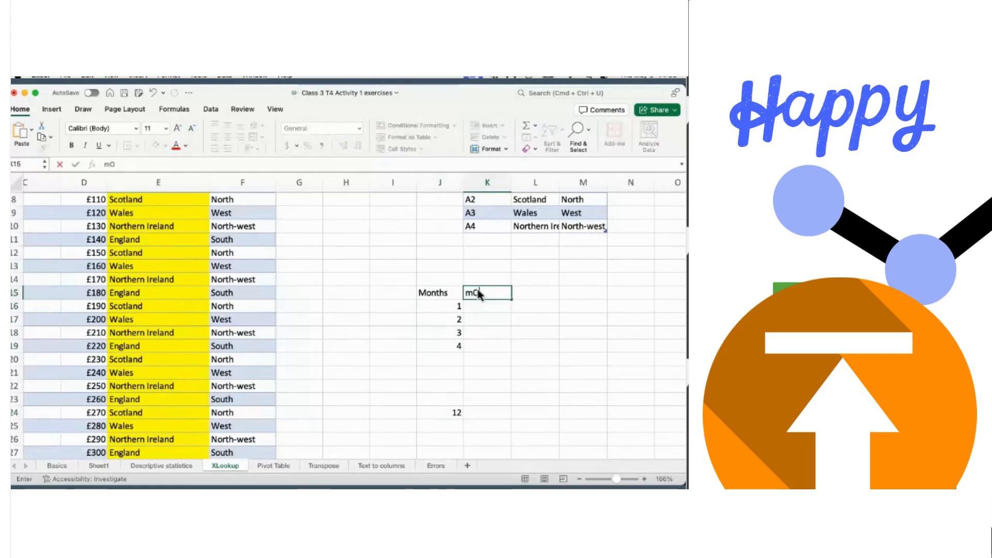
key("BackSpace")
key("BackSpace")
type("Month Terms")
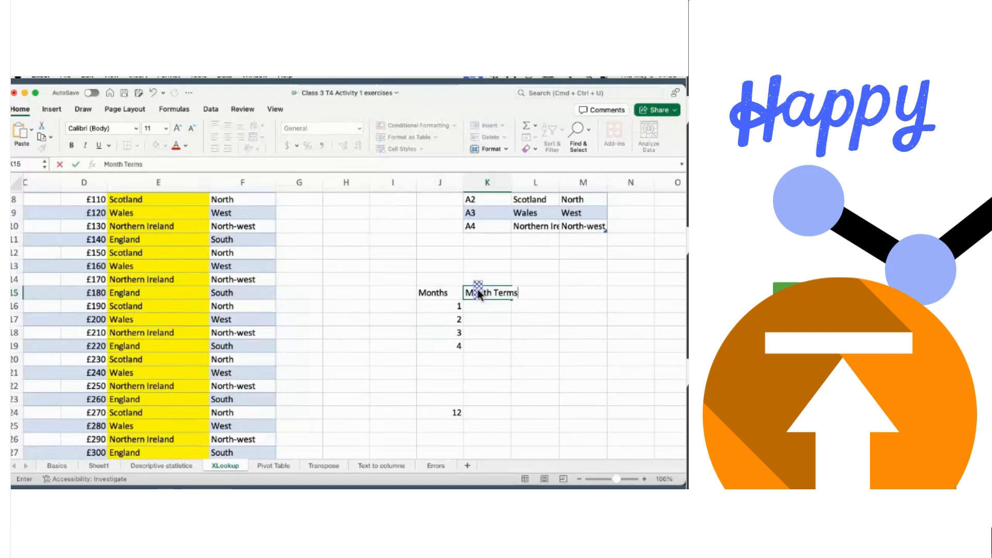
left_click(550, 282)
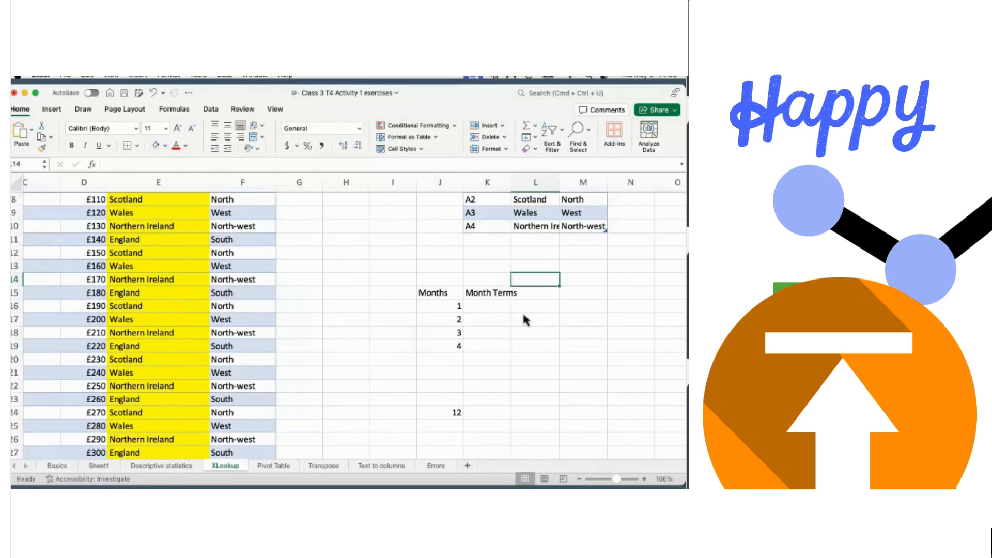
- Enter Jan, Feb, March, April and Dec beside the month numbers
left_click(487, 305)
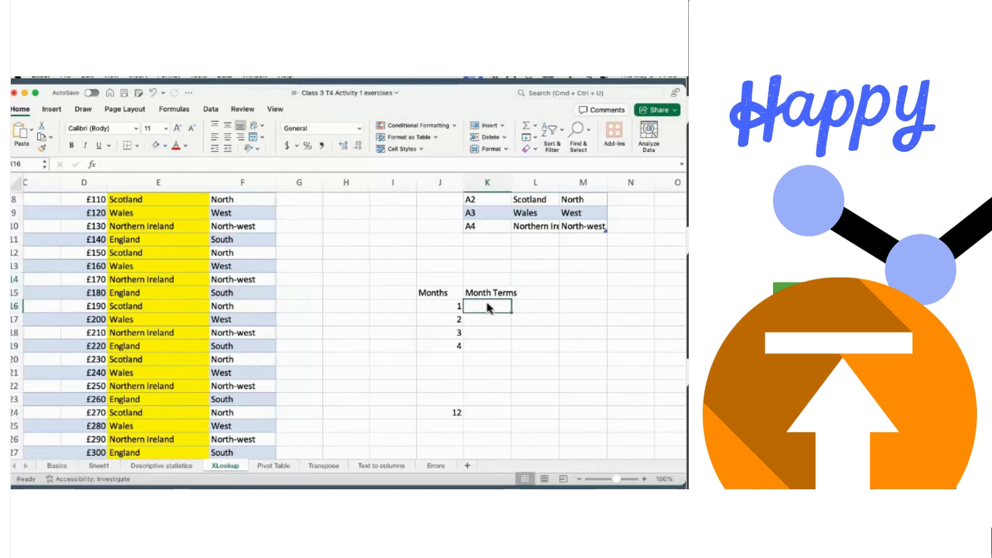
type("Jan")
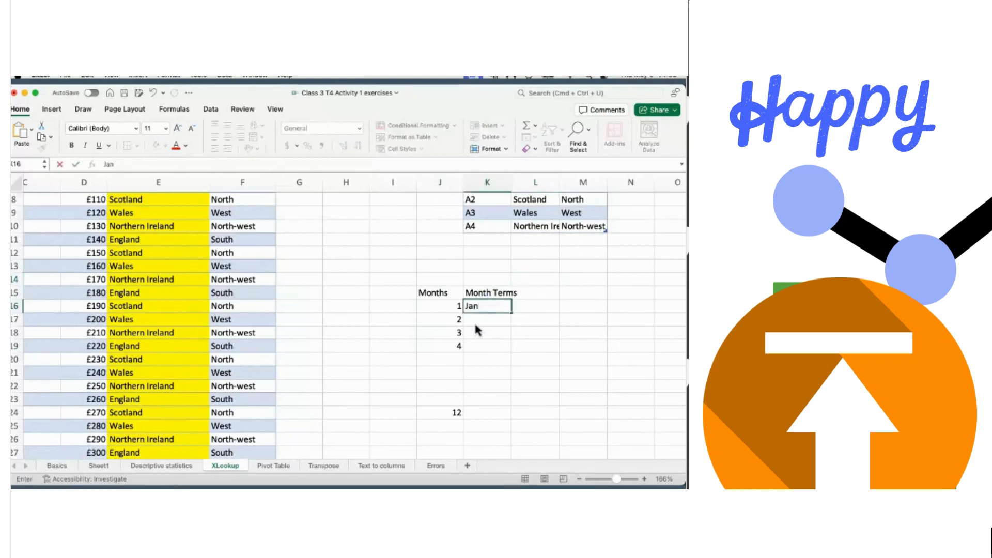
left_click(473, 321)
type("Feb")
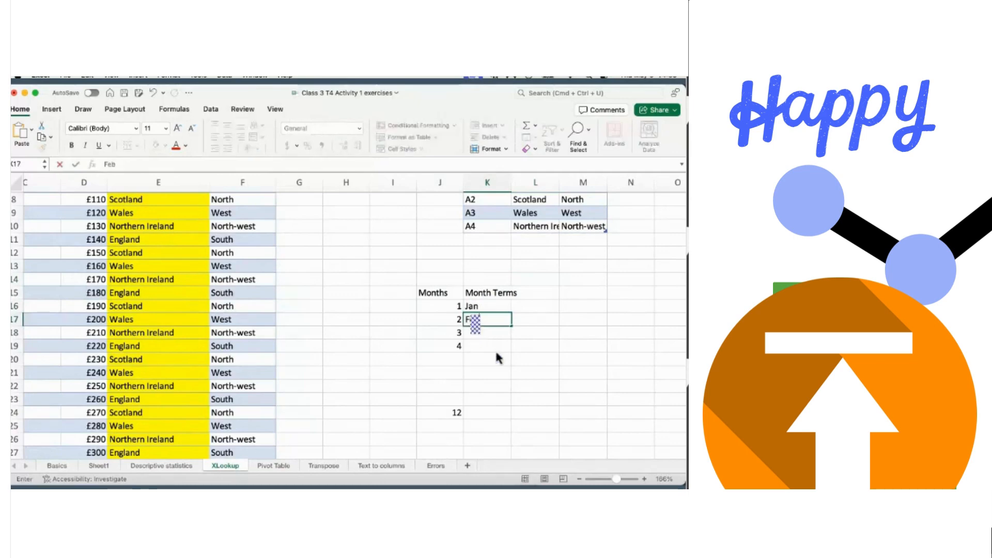
left_click(488, 335)
type("March")
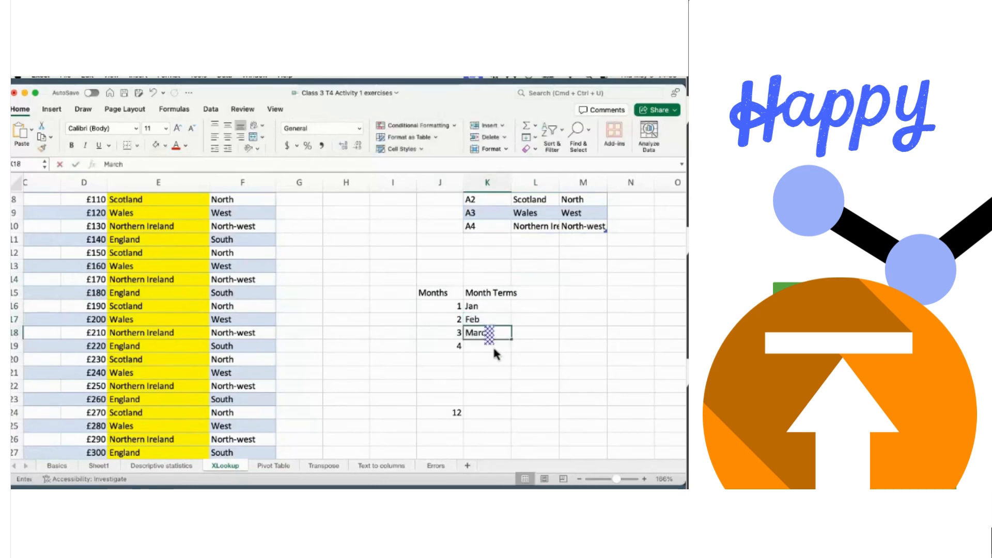
left_click(492, 345)
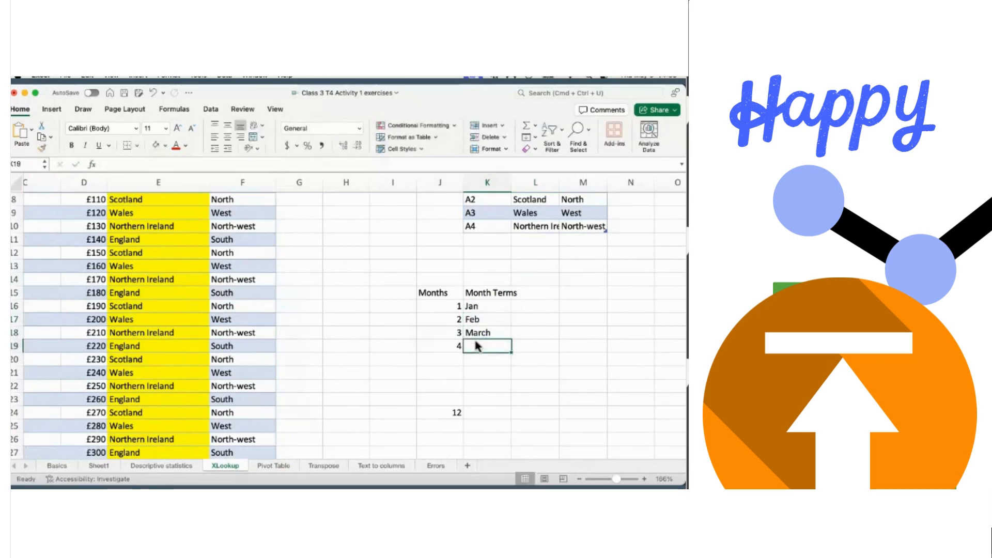
type("April")
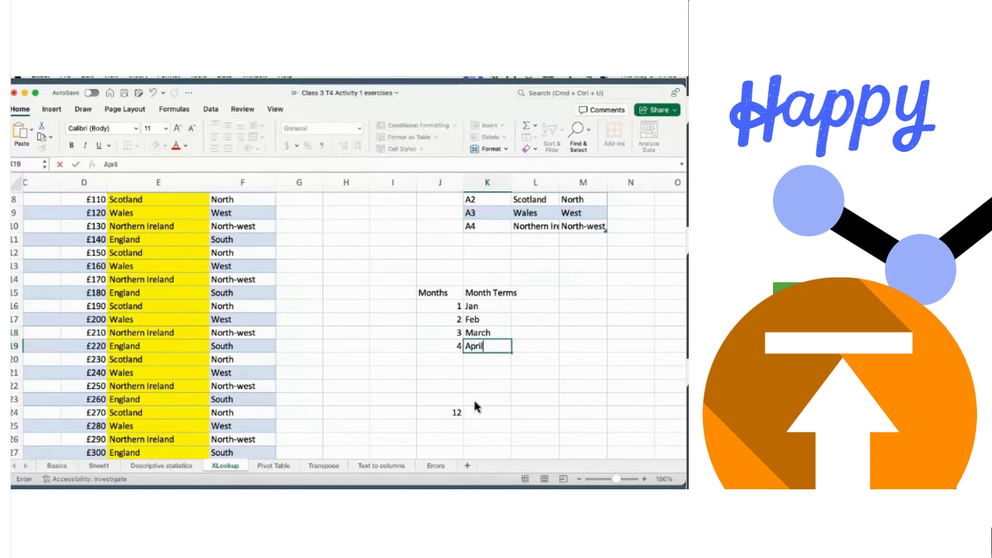
left_click(480, 412)
type("Dec")
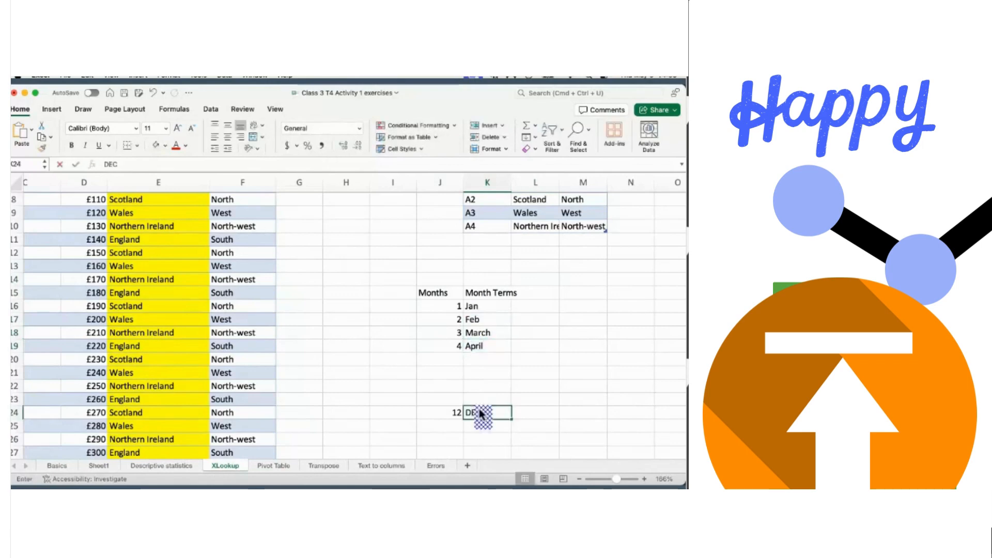
left_click(538, 342)
- Select the Months and Month Terms headings, then switch away from the workbook
scroll(481, 306, "up", 2)
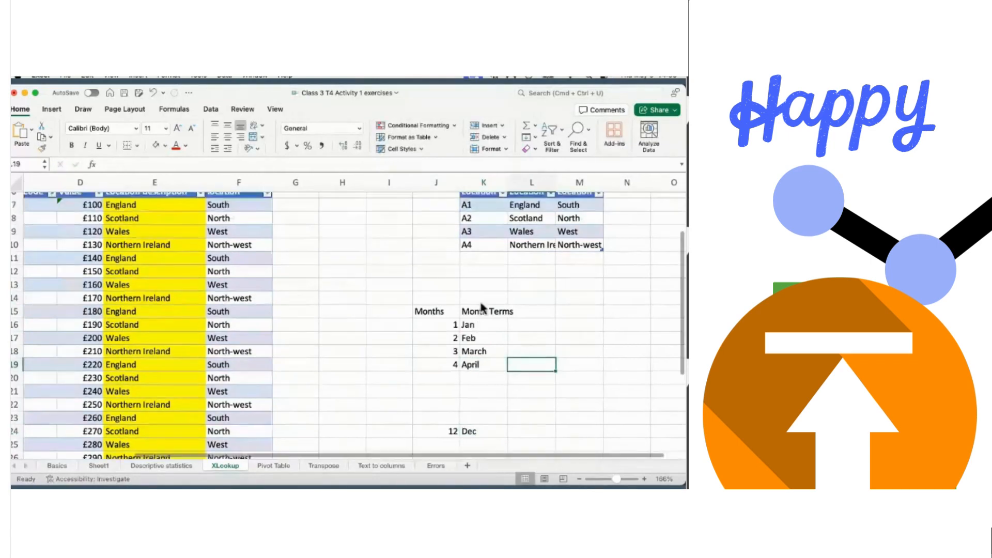
left_click(421, 321)
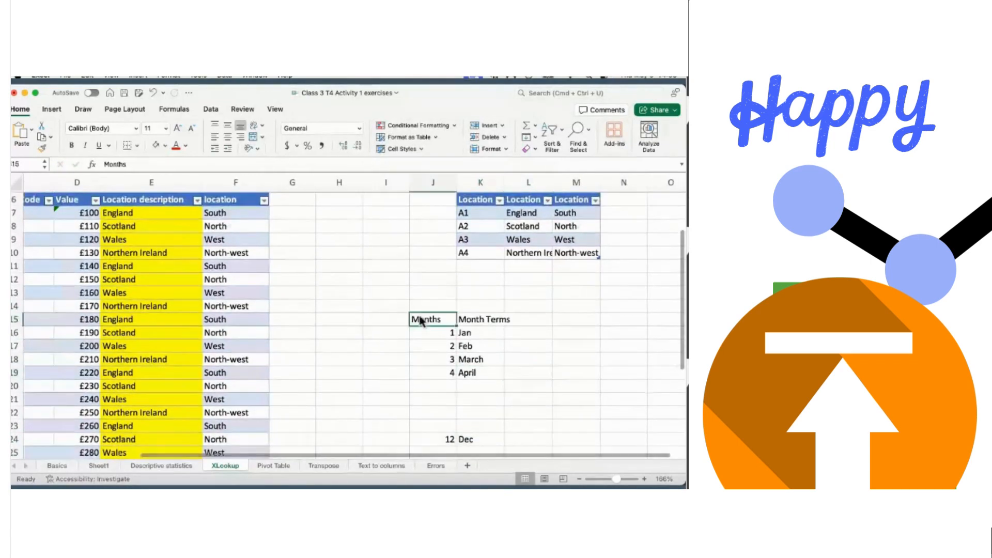
key("shift+Right")
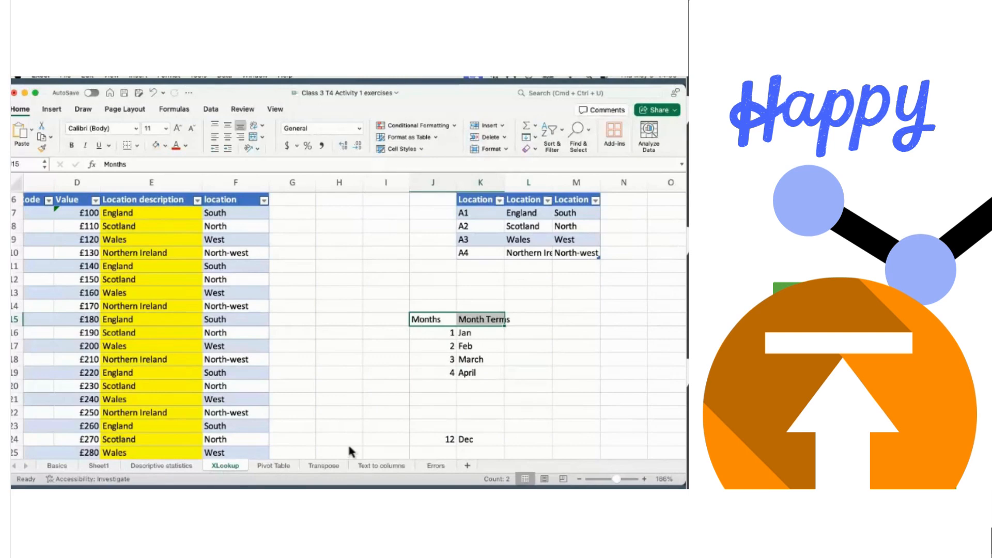
key("super+Tab")
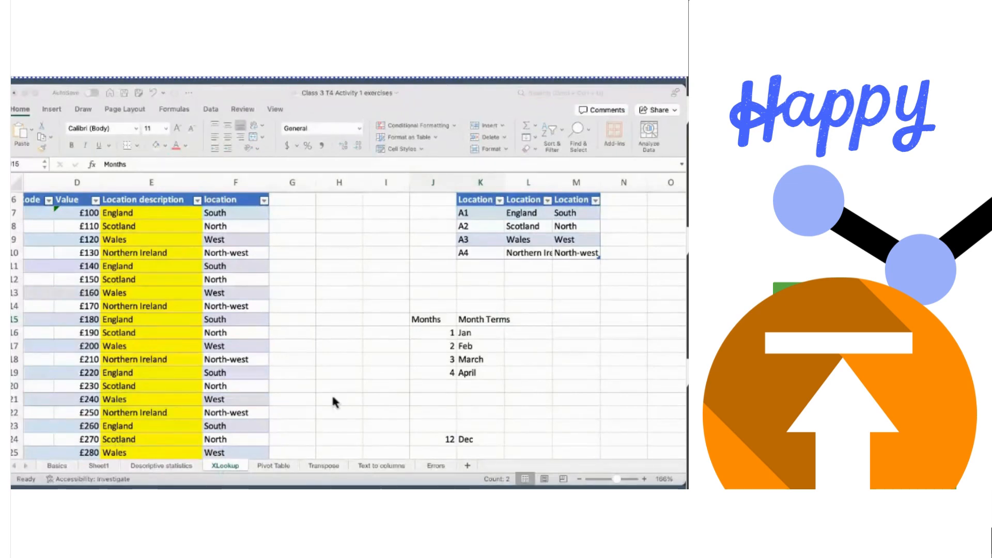
- Find the T4 Activity 2 Research workbook across desktop spaces and restore its window
key("ctrl+Right")
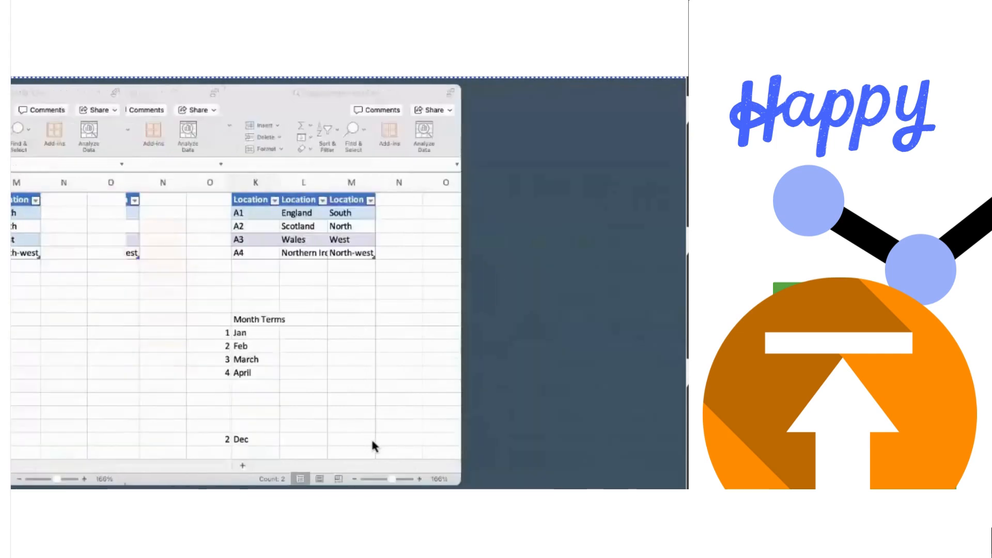
key("F11")
key("F11")
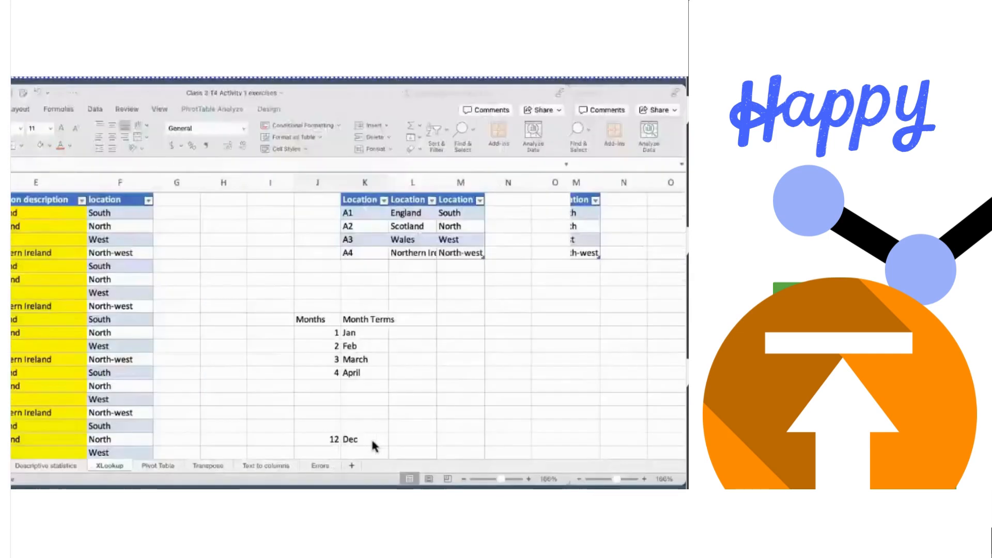
key("F11")
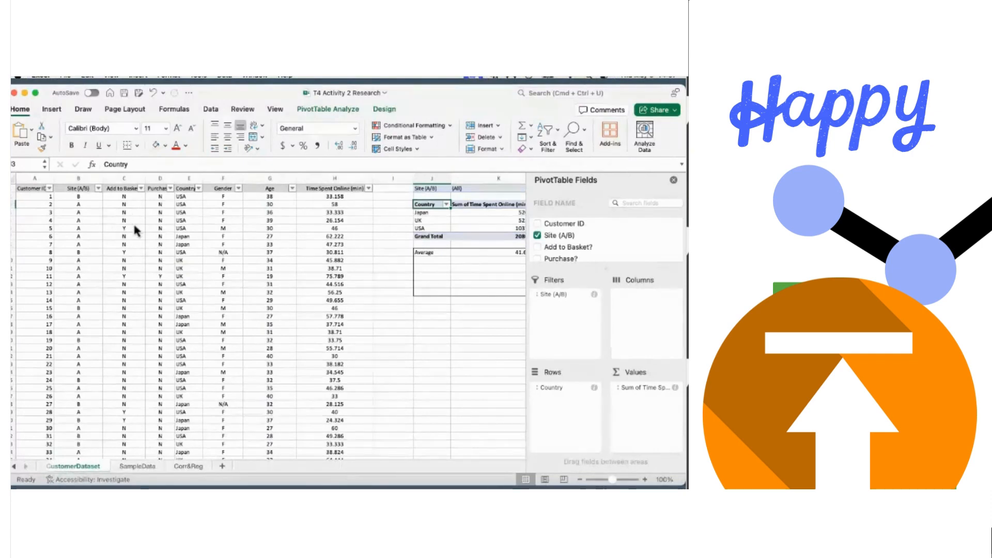
scroll(132, 221, "down", 2)
scroll(99, 208, "up", 2)
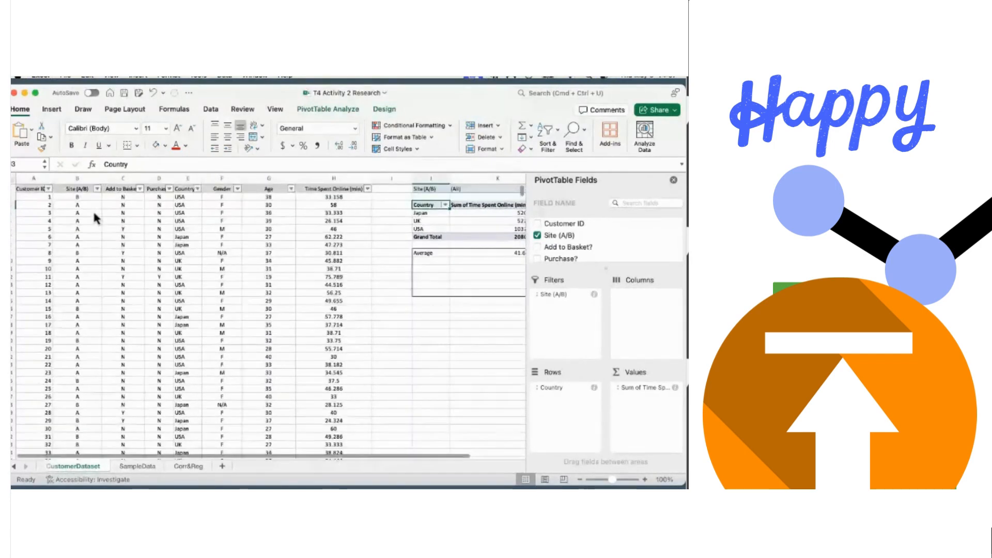
scroll(93, 217, "down", 2)
scroll(95, 217, "up", 2)
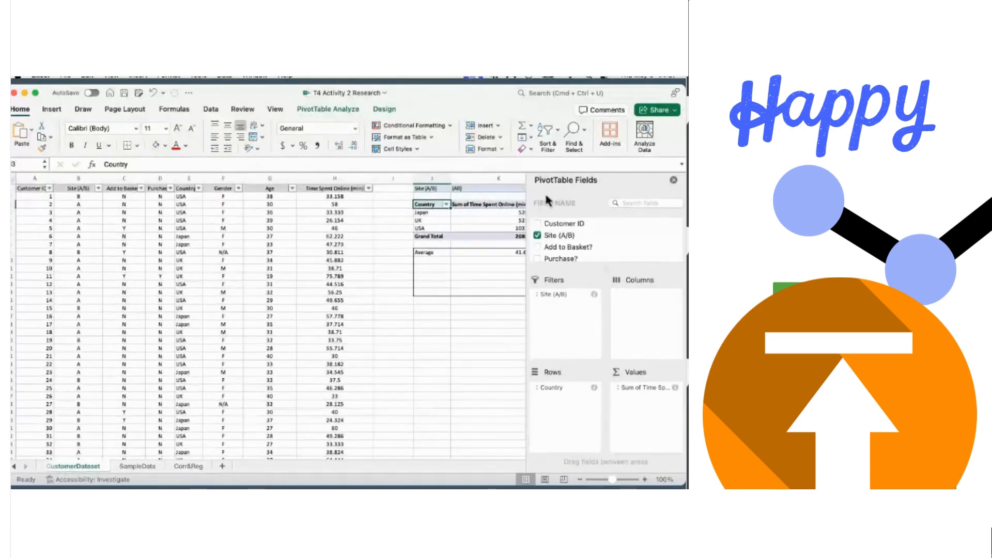
left_click_drag(210, 91, 236, 149)
double_click(236, 149)
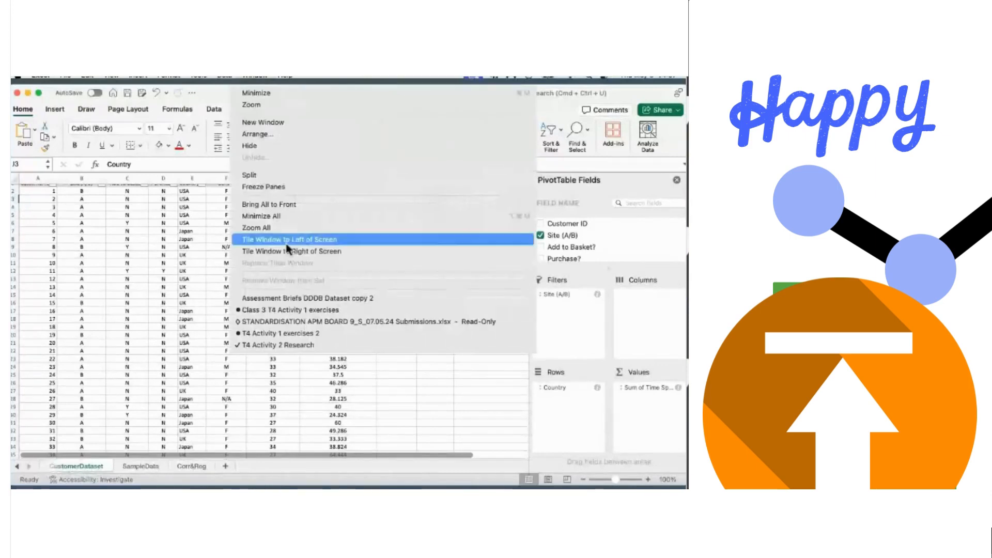
- Return to Class 3 T4 Activity 1 exercises and show its Pivot Table sheet
left_click(277, 310)
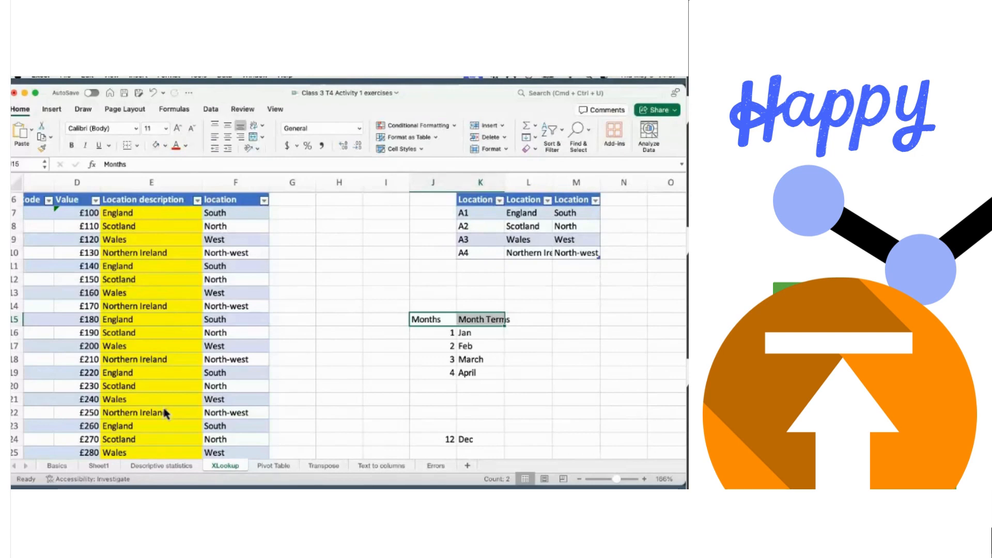
scroll(238, 294, "up", 3)
scroll(238, 293, "down", 5)
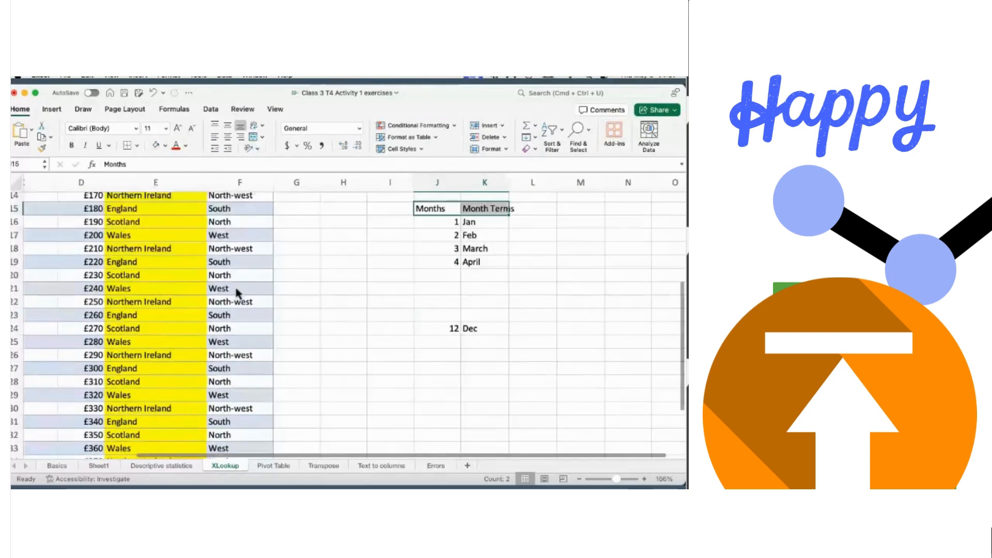
scroll(237, 293, "up", 3)
scroll(237, 291, "down", 2)
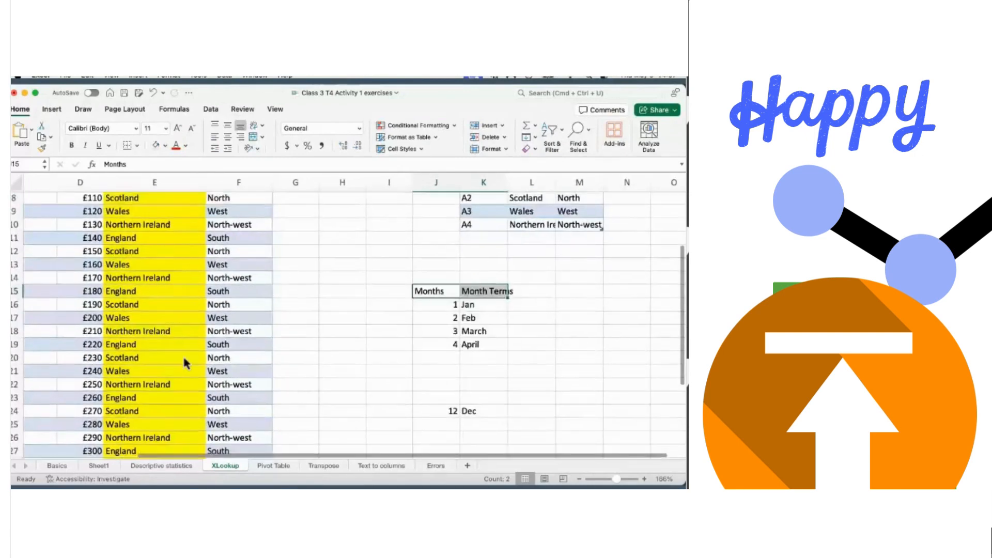
left_click(264, 468)
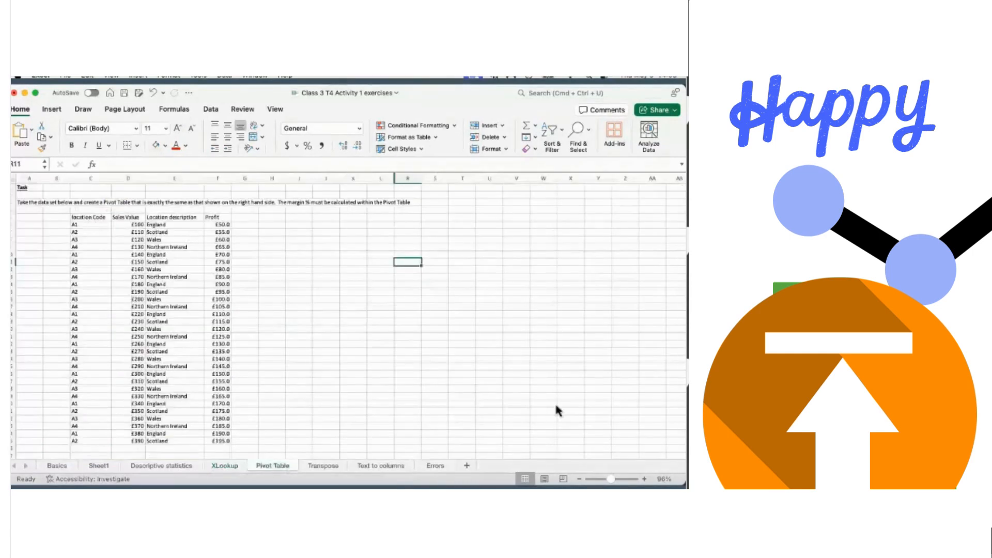
- Zoom in and convert the C5:F35 sales data into a table with headers
left_click_drag(610, 475, 612, 479)
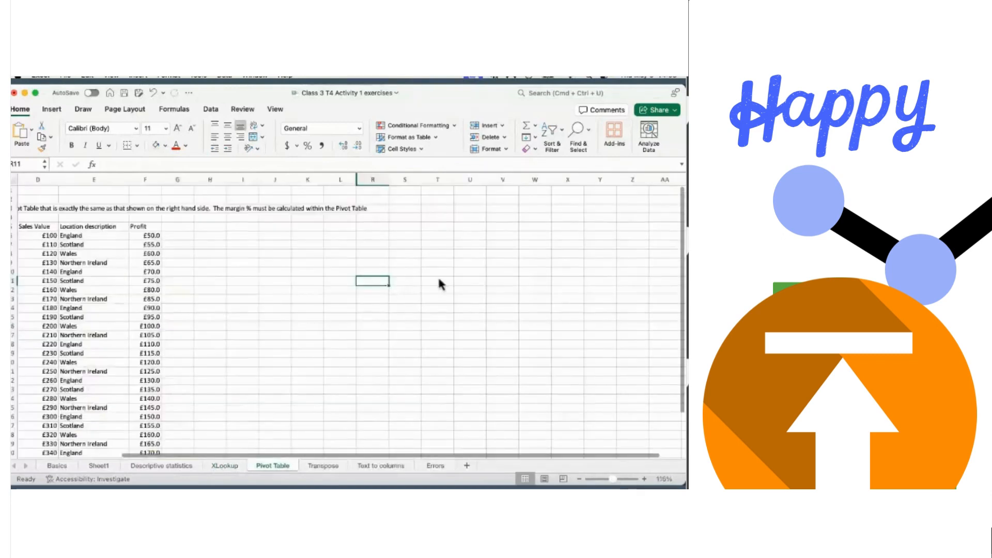
scroll(438, 283, "left", 3)
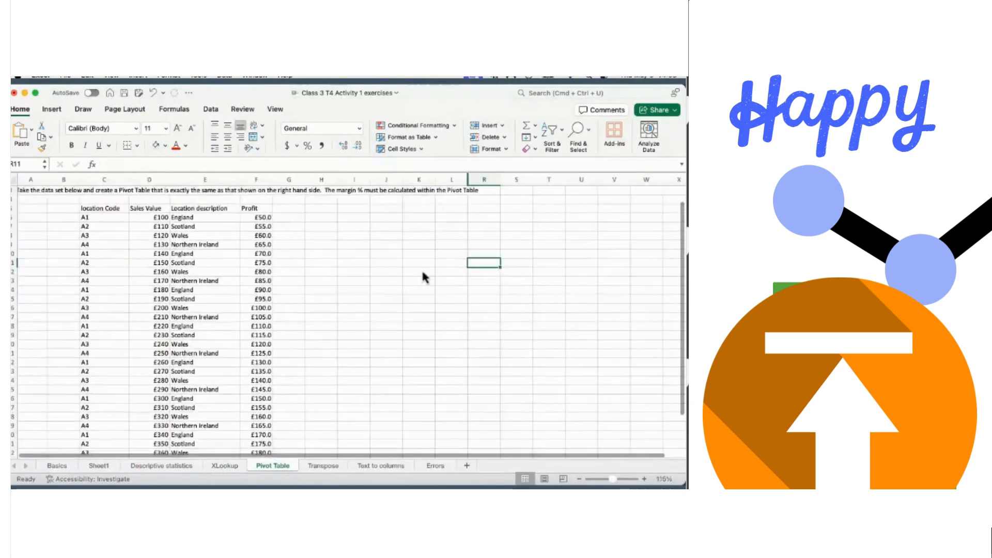
scroll(423, 277, "down", 1)
left_click(94, 204)
key("shift+Right")
key("shift+Right")
key("shift+Right")
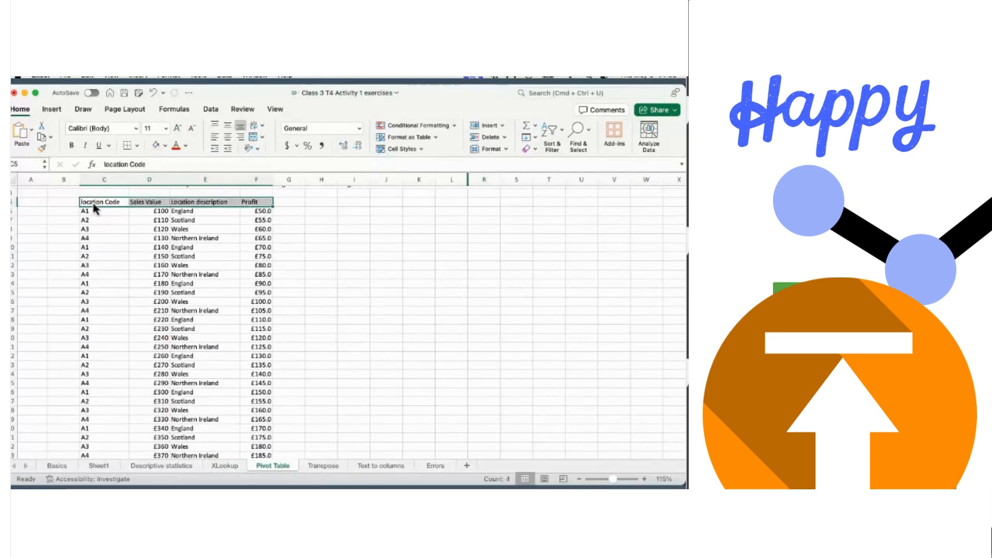
key("ctrl+shift+Down")
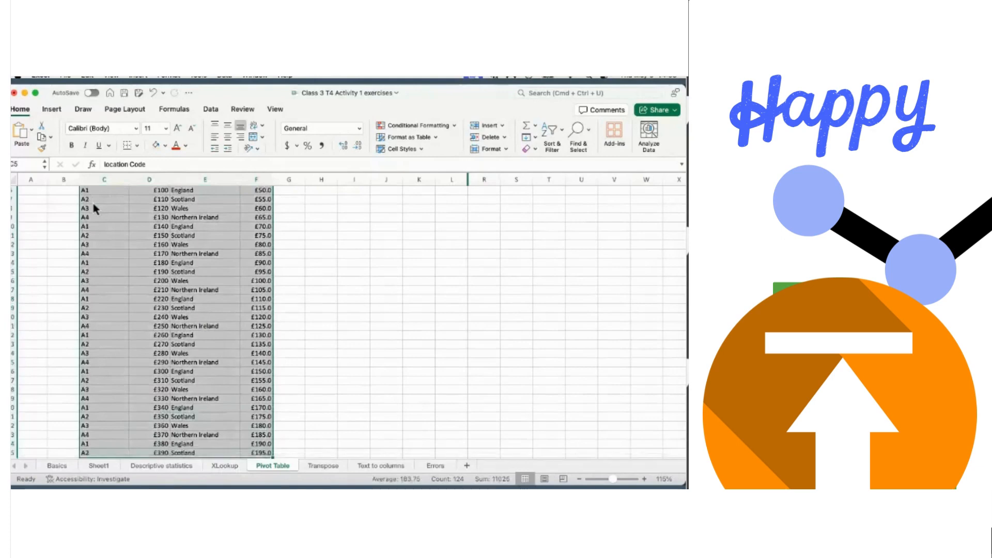
key("ctrl+t")
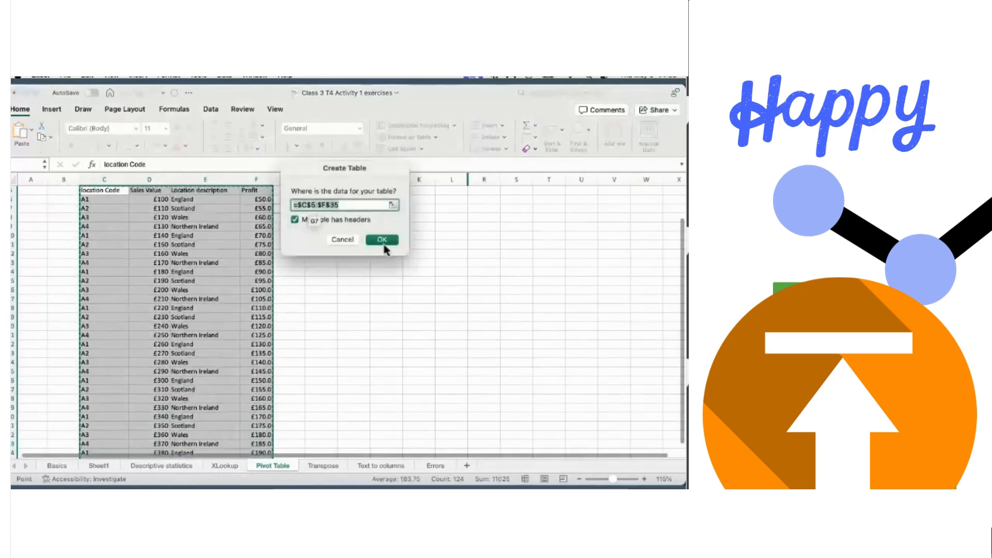
left_click(389, 240)
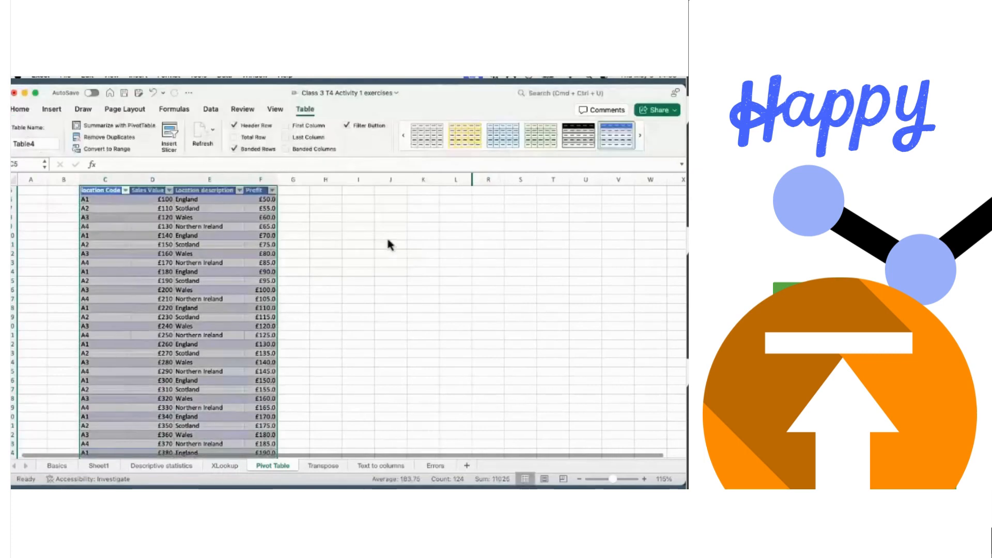
- Select a cell inside the new Table4 and bring up the Insert ribbon
scroll(352, 246, "up", 2)
scroll(353, 250, "down", 1)
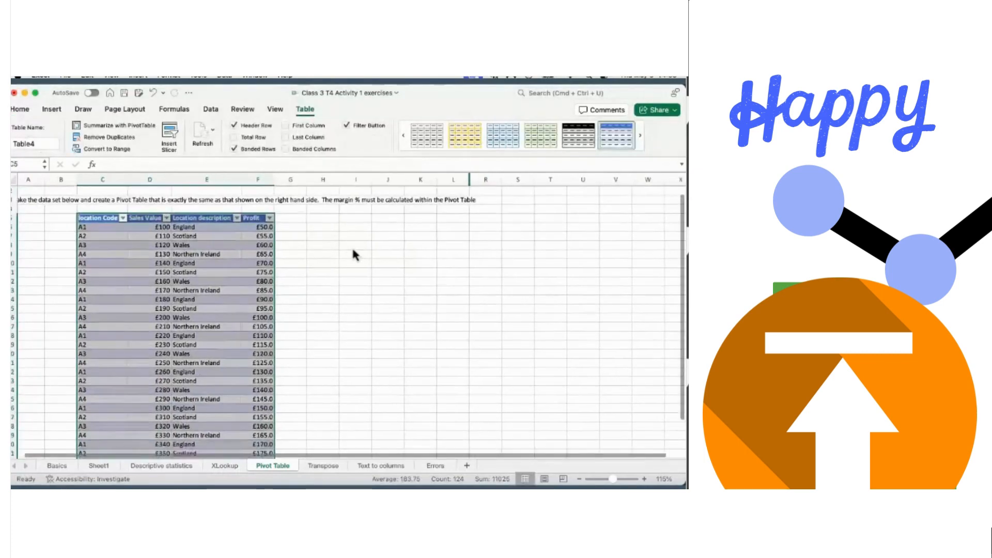
left_click(353, 248)
scroll(353, 250, "down", 1)
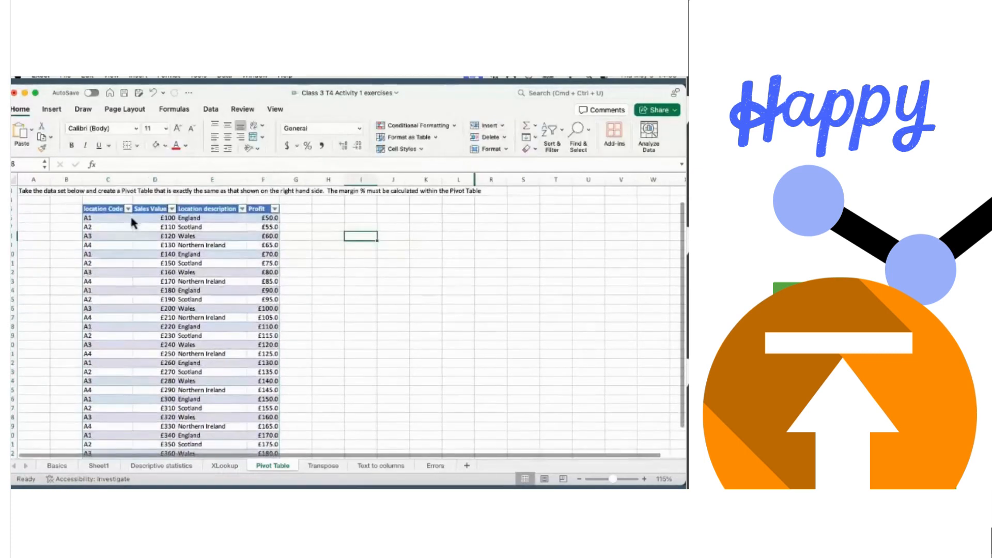
left_click(100, 218)
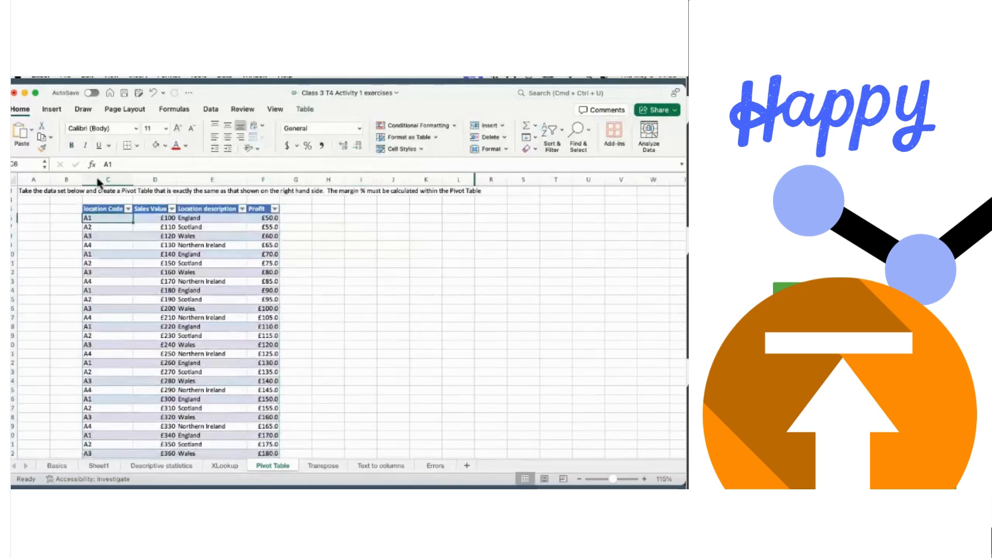
left_click(54, 110)
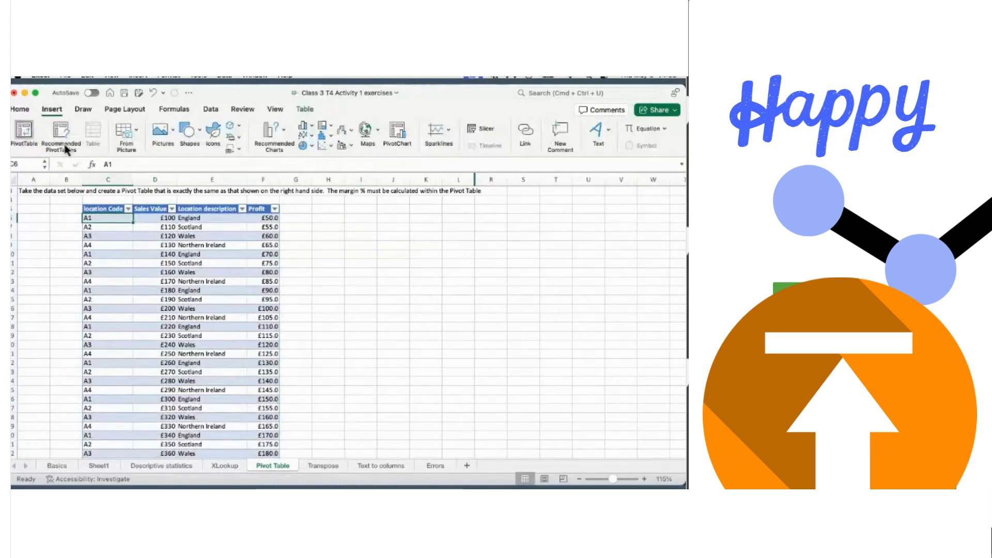
- Insert an empty PivotTable from Table4 on the existing worksheet at H11
left_click(24, 133)
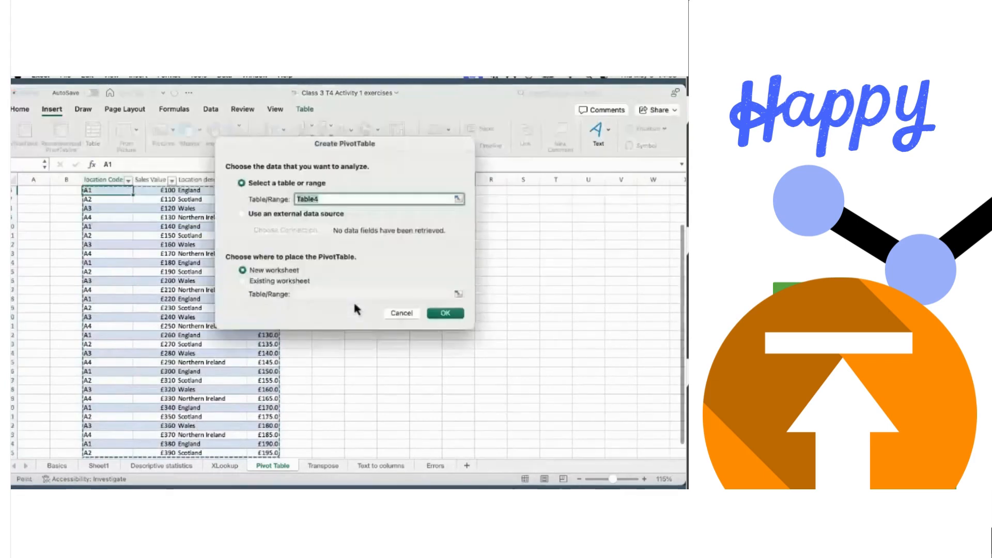
left_click(242, 283)
left_click_drag(396, 144, 208, 138)
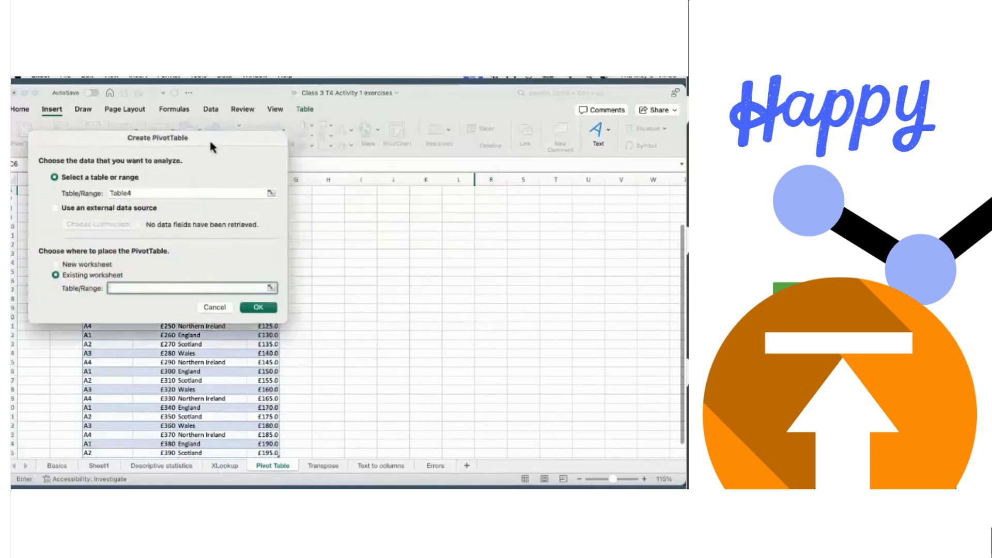
left_click(339, 247)
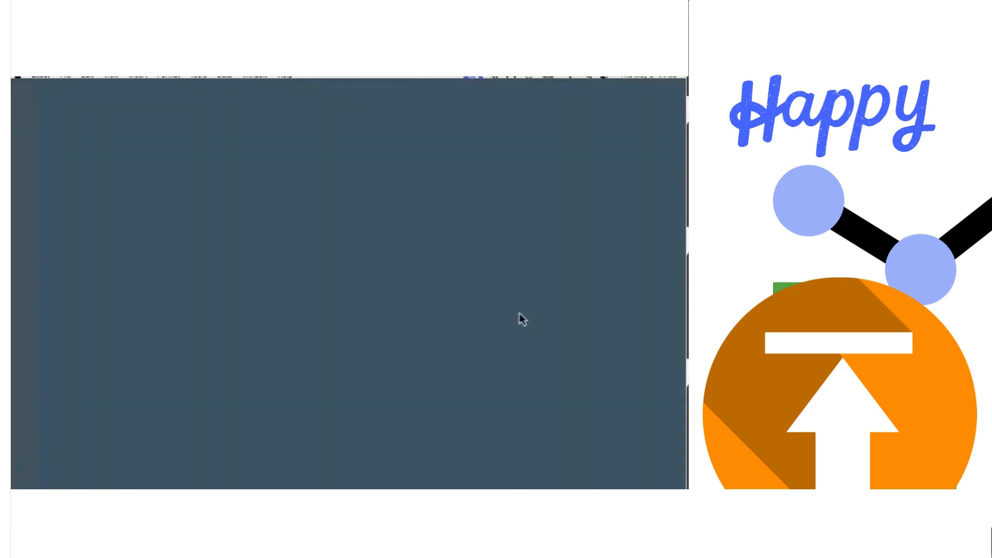
key("Return")
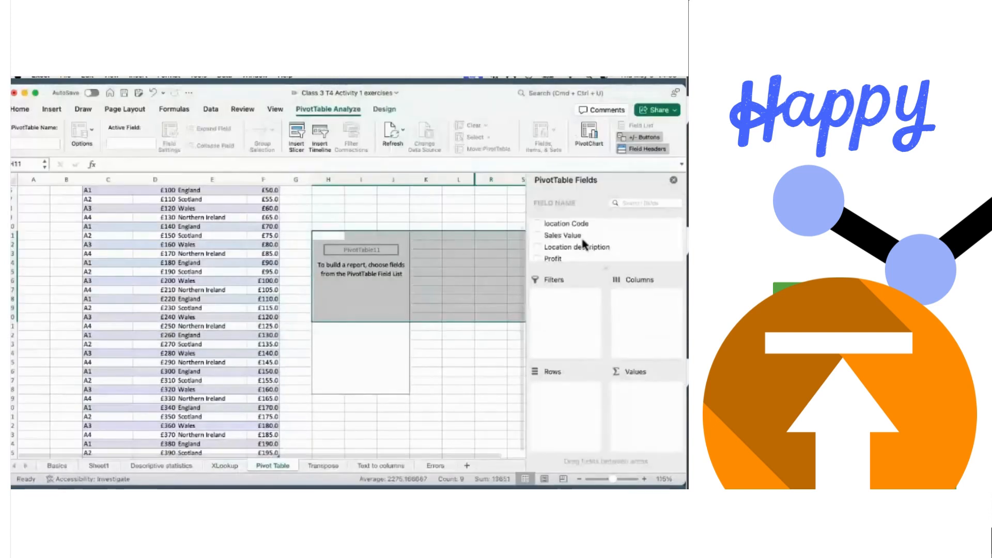
scroll(583, 242, "down", 1)
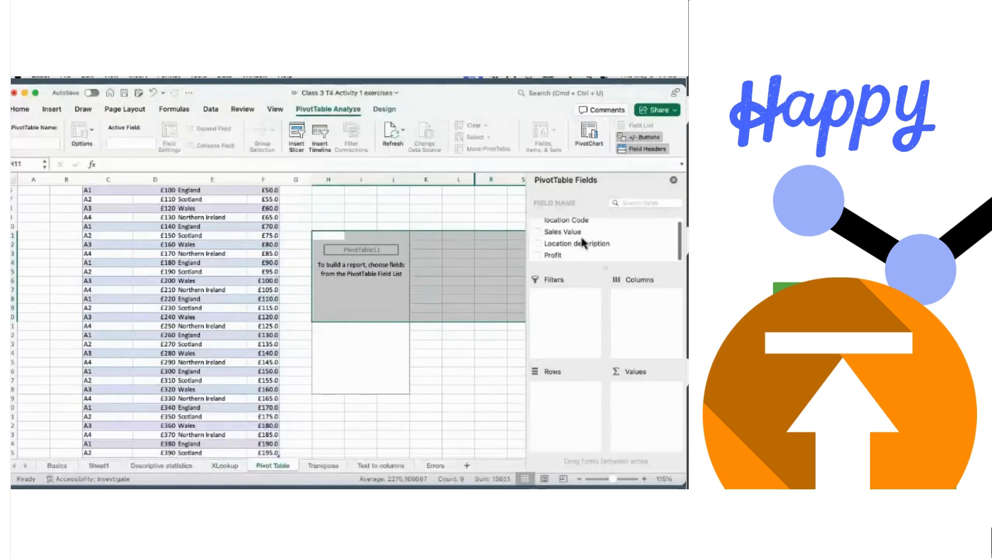
scroll(583, 242, "up", 1)
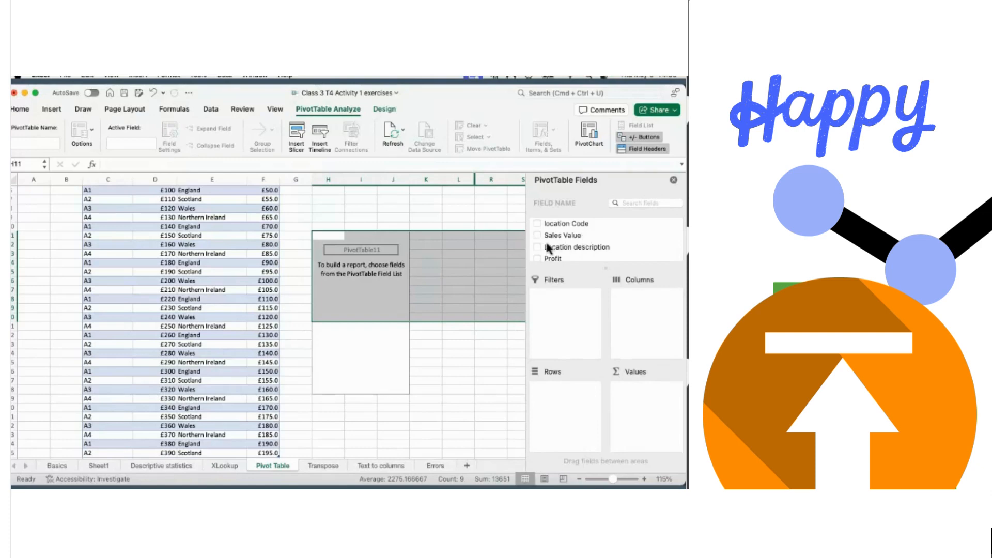
scroll(548, 249, "down", 1)
scroll(563, 238, "up", 1)
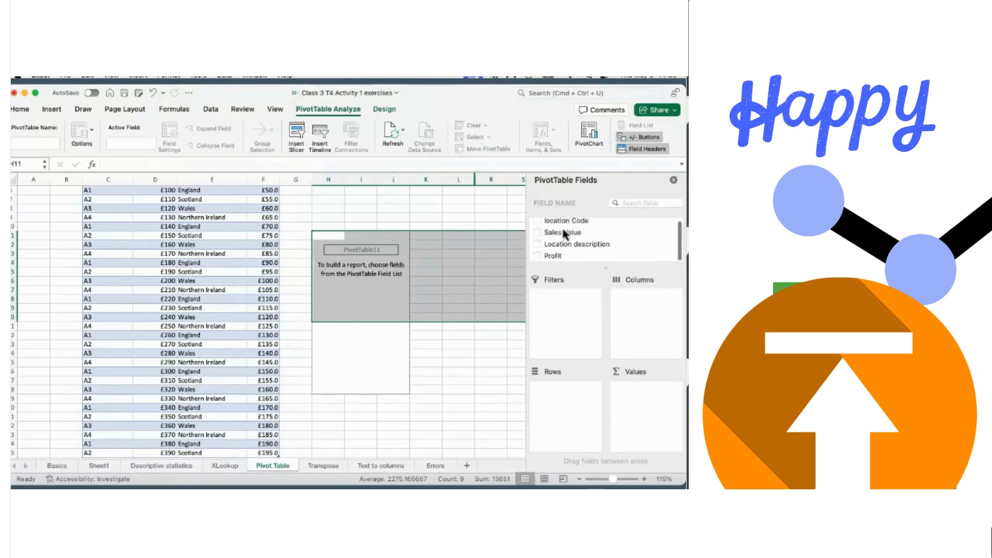
- Put Location description in Rows and sum Sales Value and Profit in Values
left_click(538, 248)
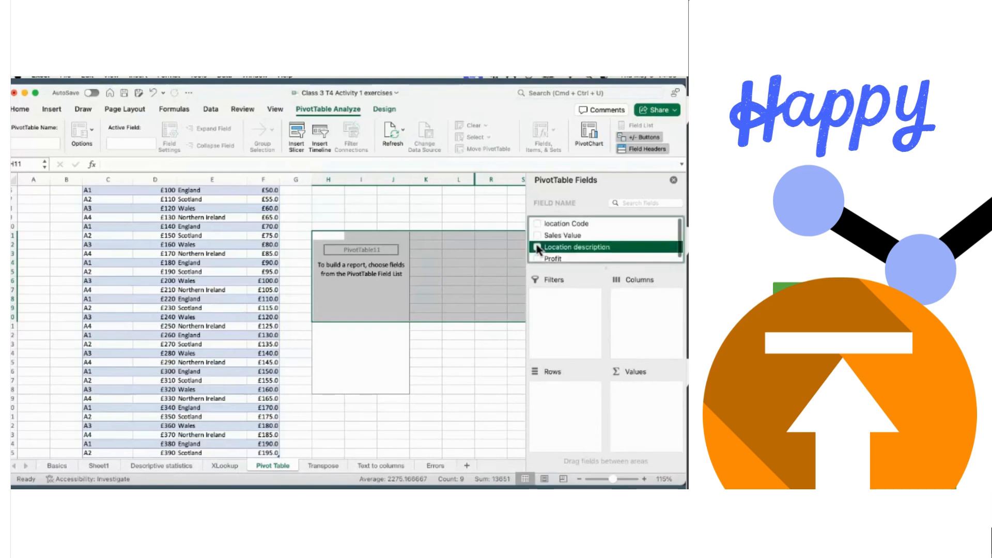
left_click_drag(650, 386, 576, 385)
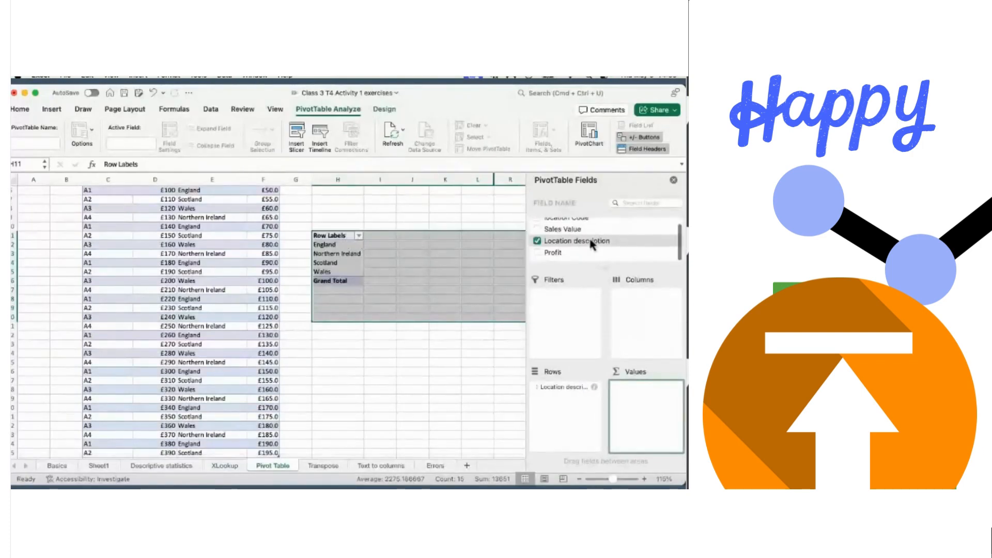
left_click(541, 233)
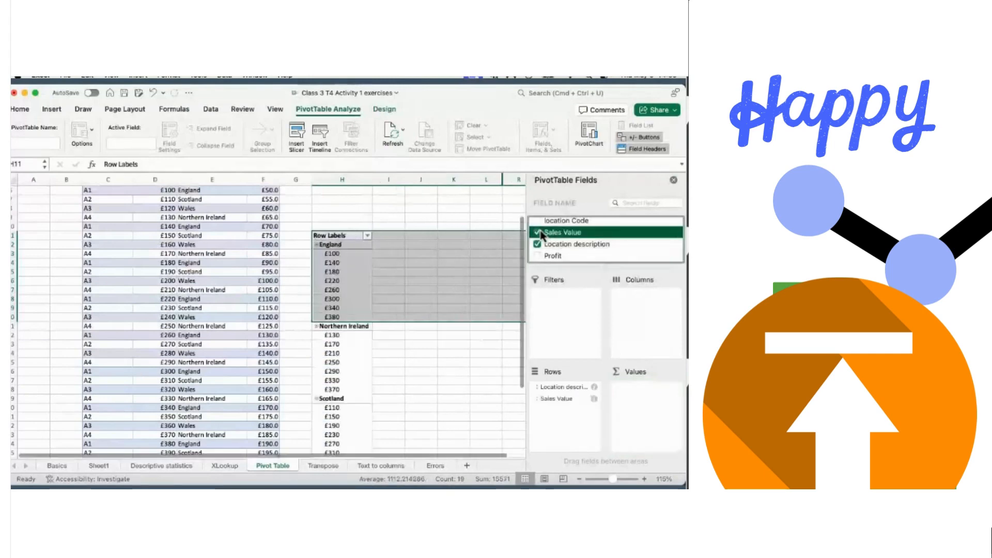
left_click(552, 398)
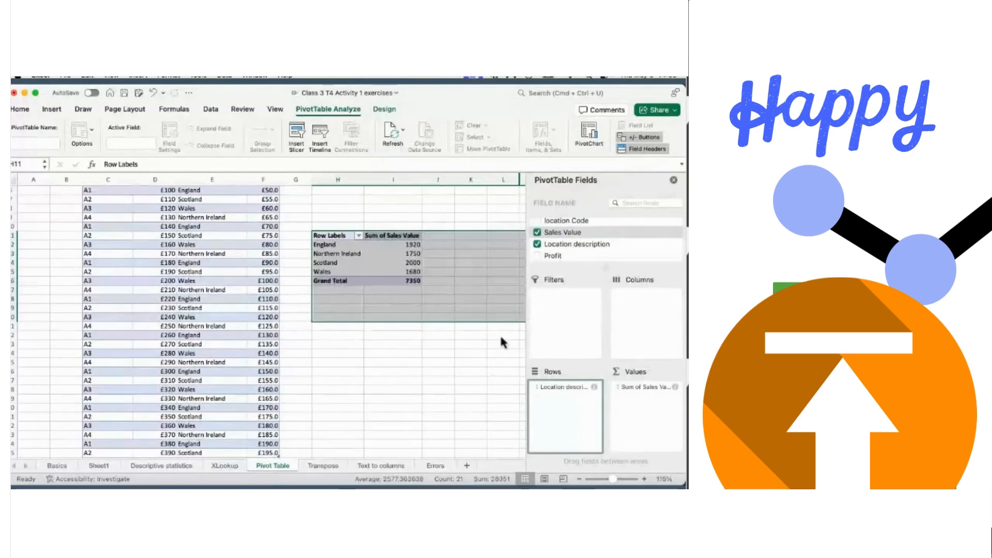
left_click(538, 256)
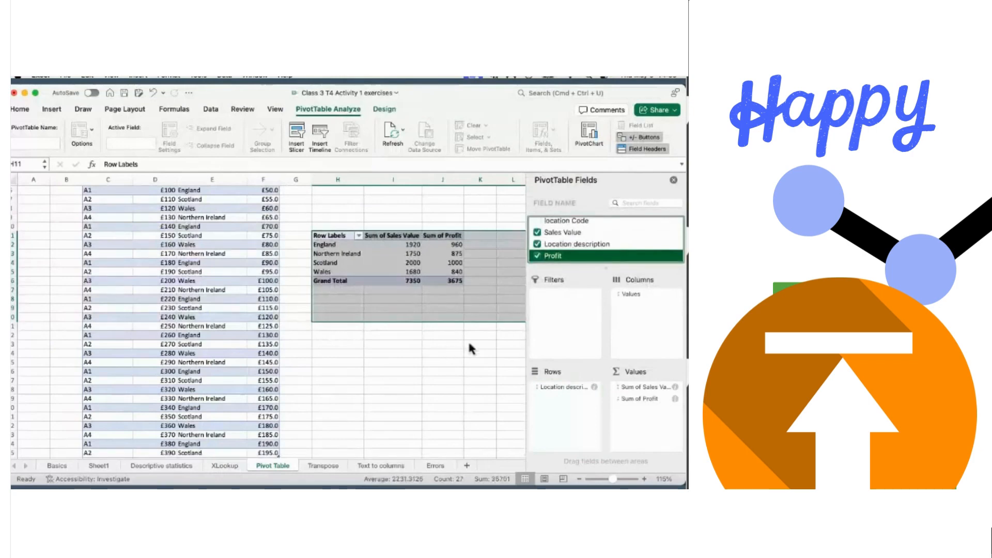
- Close the PivotTable Fields pane, review the summary, then go to the Transpose sheet
left_click(674, 180)
left_click(584, 361)
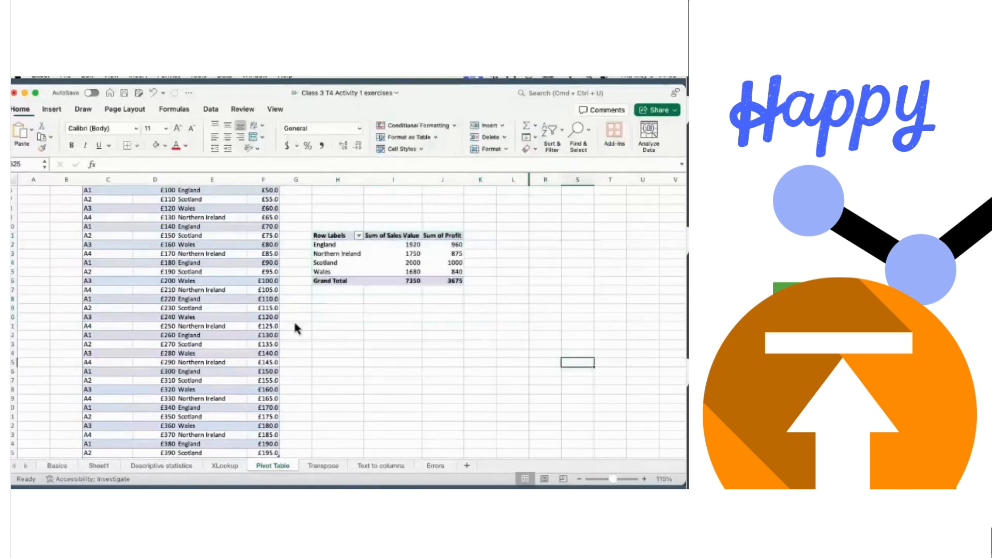
scroll(294, 319, "up", 2)
scroll(289, 319, "down", 5)
scroll(287, 319, "up", 3)
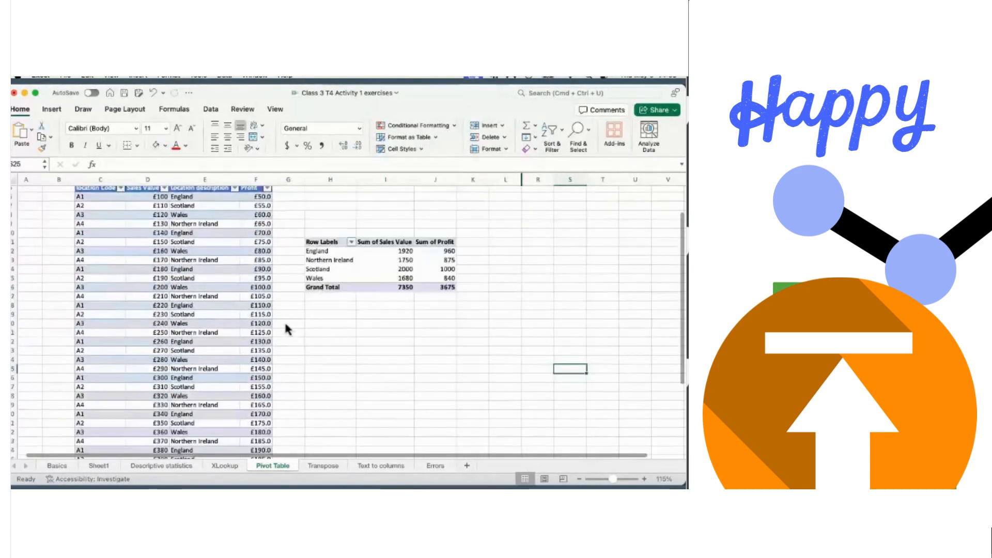
scroll(286, 326, "up", 2)
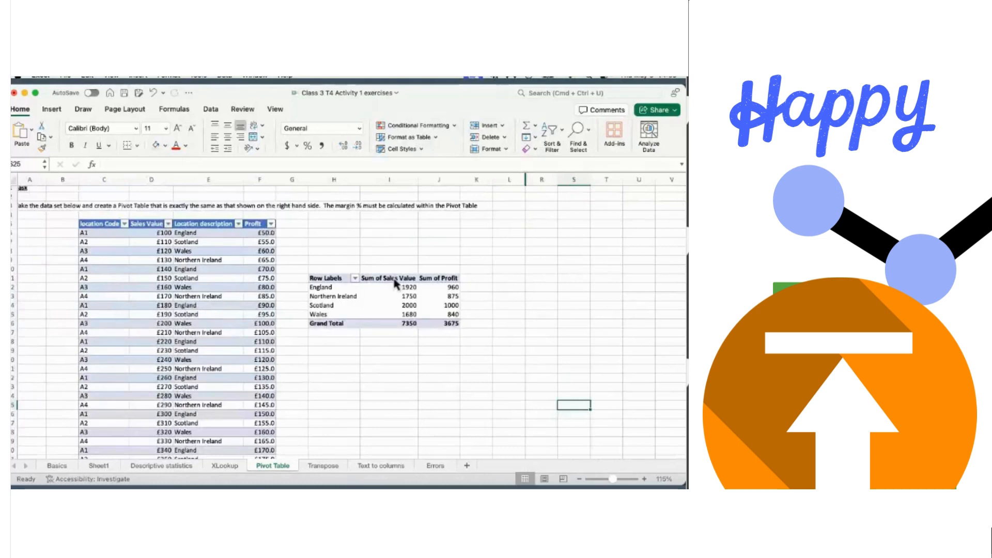
scroll(398, 317, "down", 1)
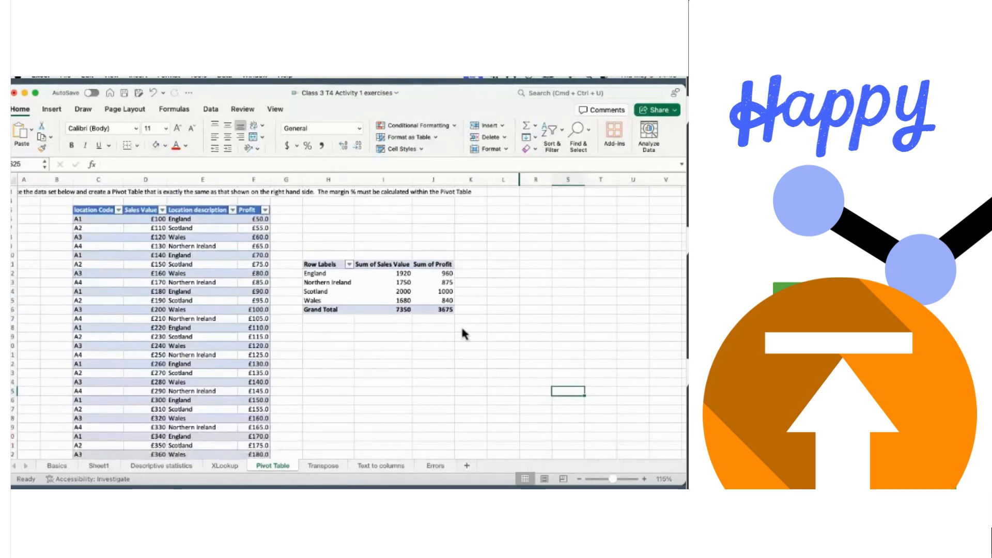
scroll(462, 329, "down", 3)
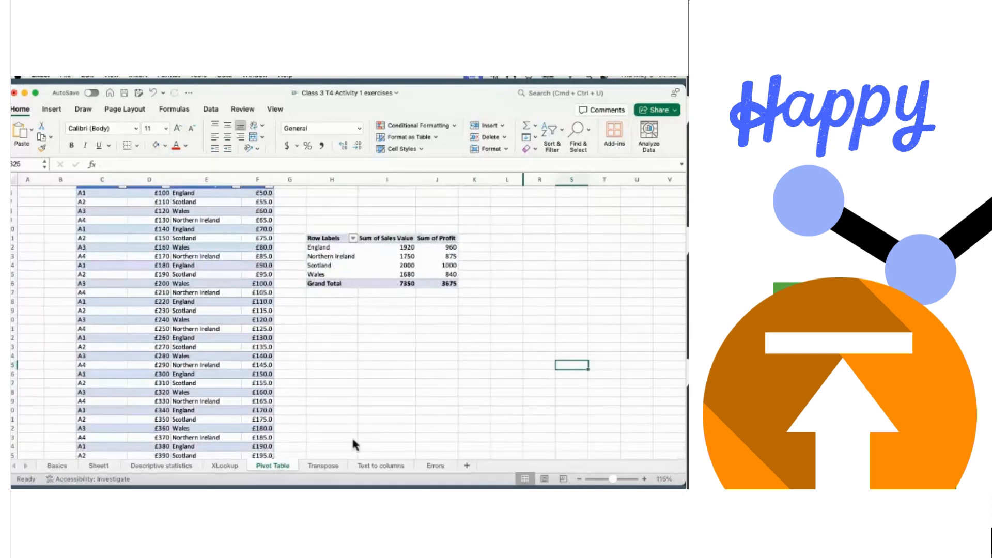
left_click(319, 469)
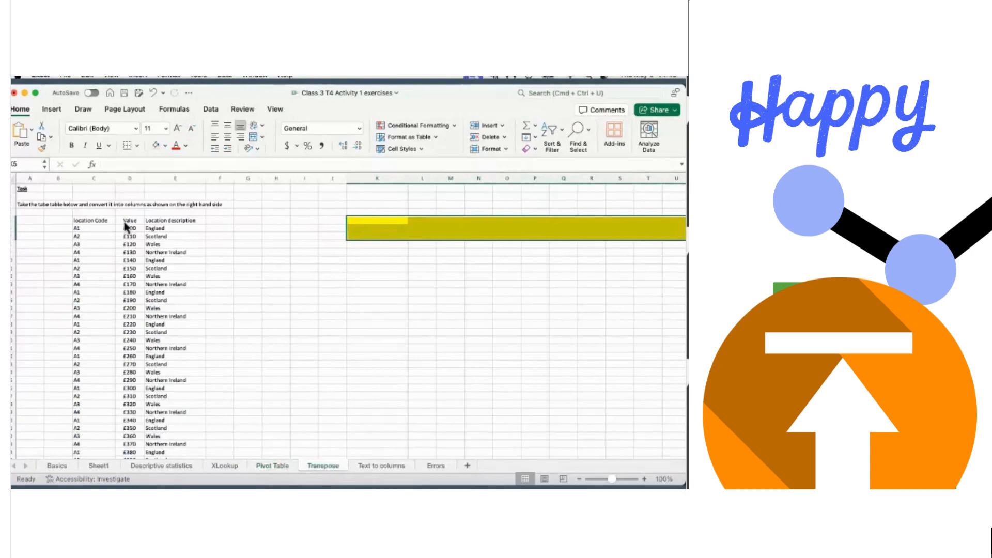
- Convert the C5:E35 location code, value and description data into a table with headers
left_click(82, 223)
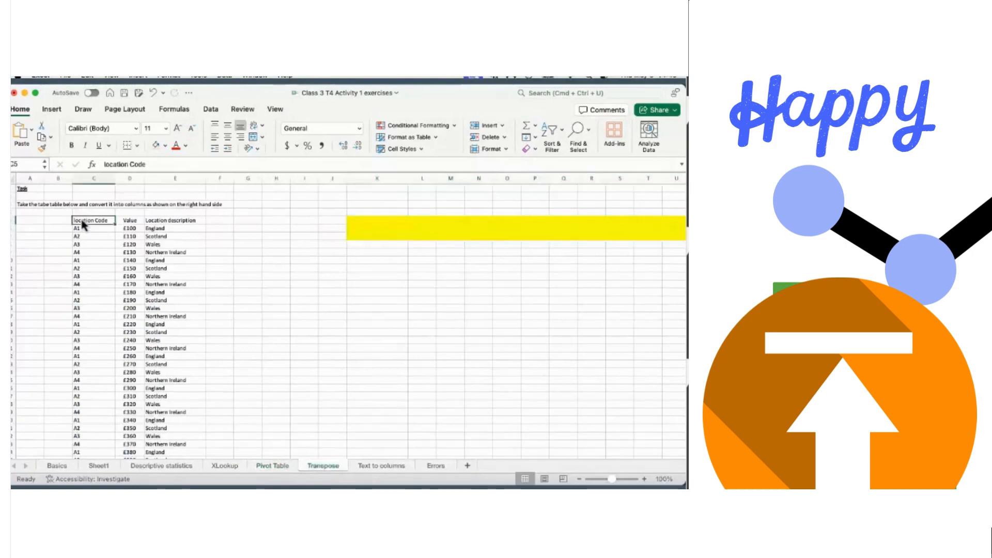
key("shift+Right")
key("shift+Right")
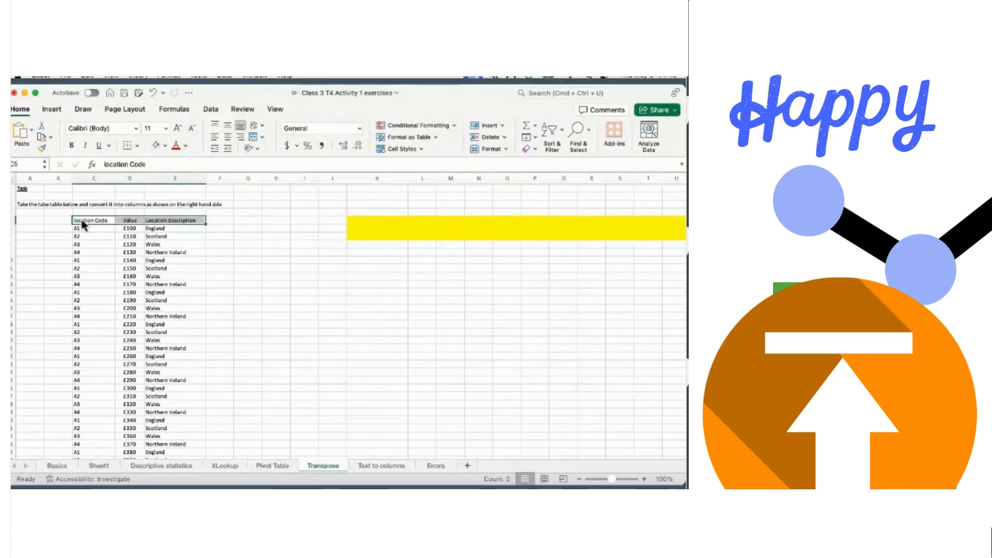
key("super+shift+Down")
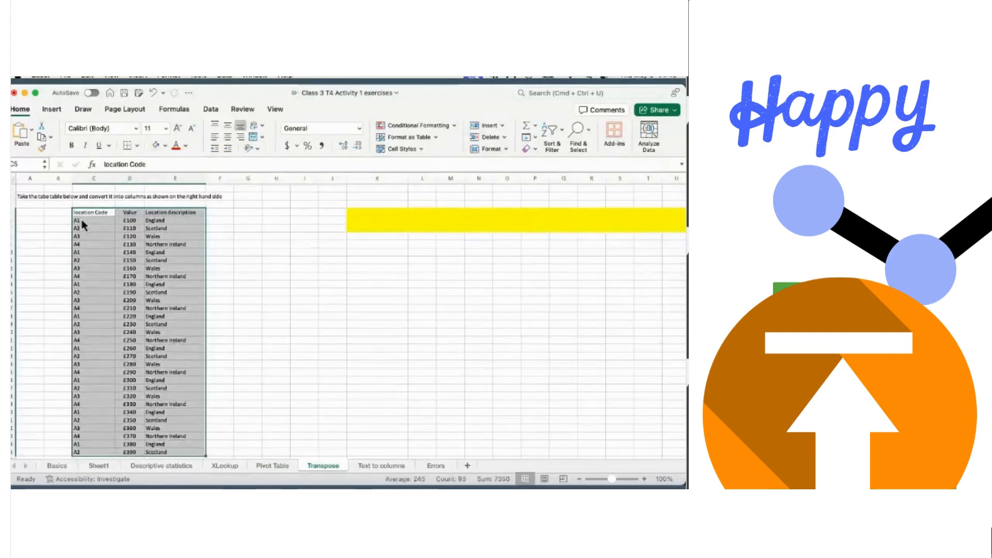
key("super+t")
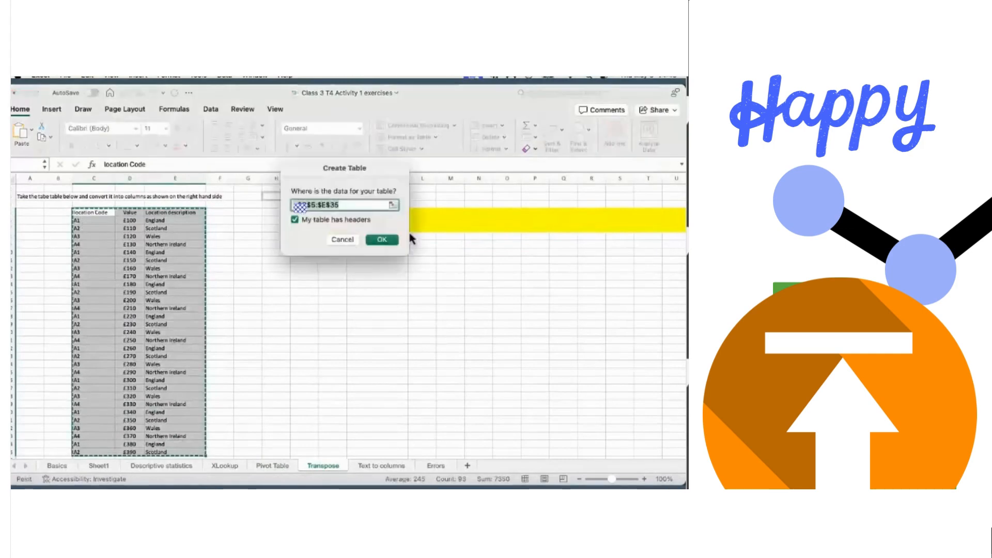
left_click(384, 240)
left_click(268, 254)
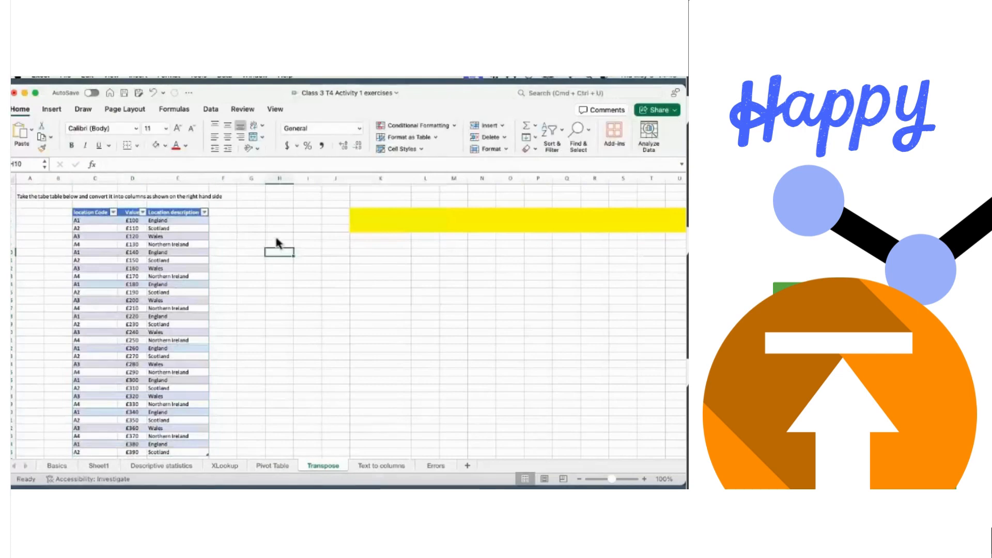
scroll(277, 242, "up", 1)
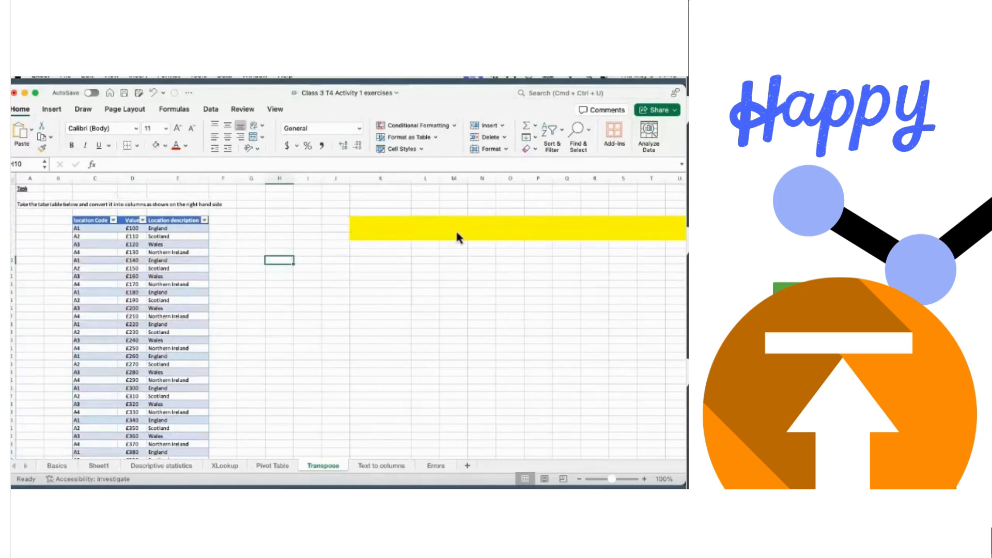
- Select the Transpose sheet's location table from the Location Code header and copy it
scroll(458, 237, "right", 1)
scroll(457, 237, "left", 1)
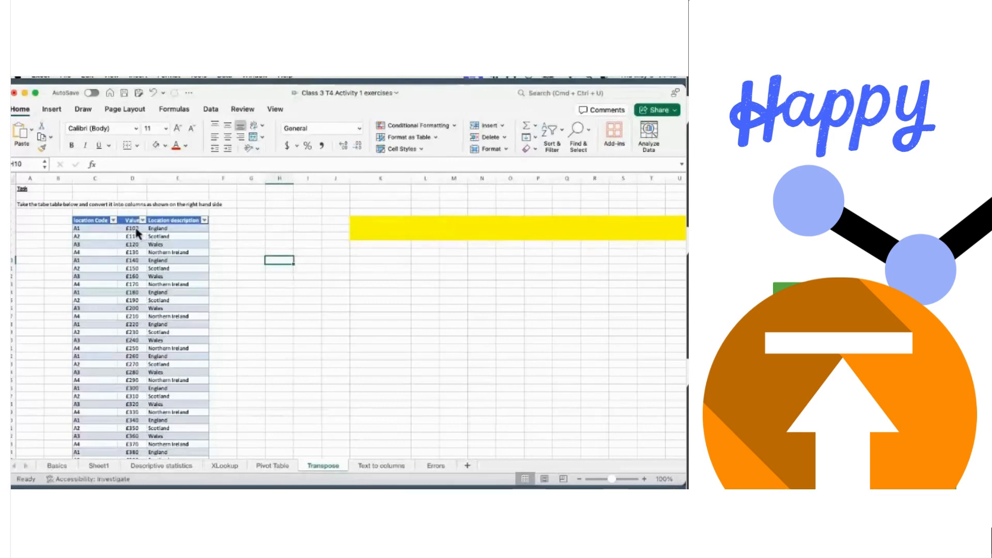
left_click(94, 223)
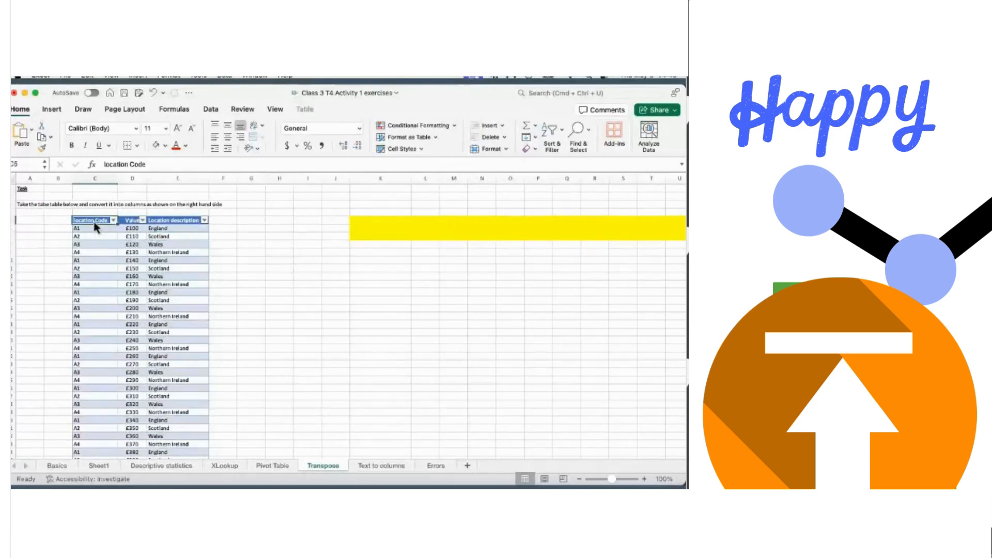
key("super+shift+Right")
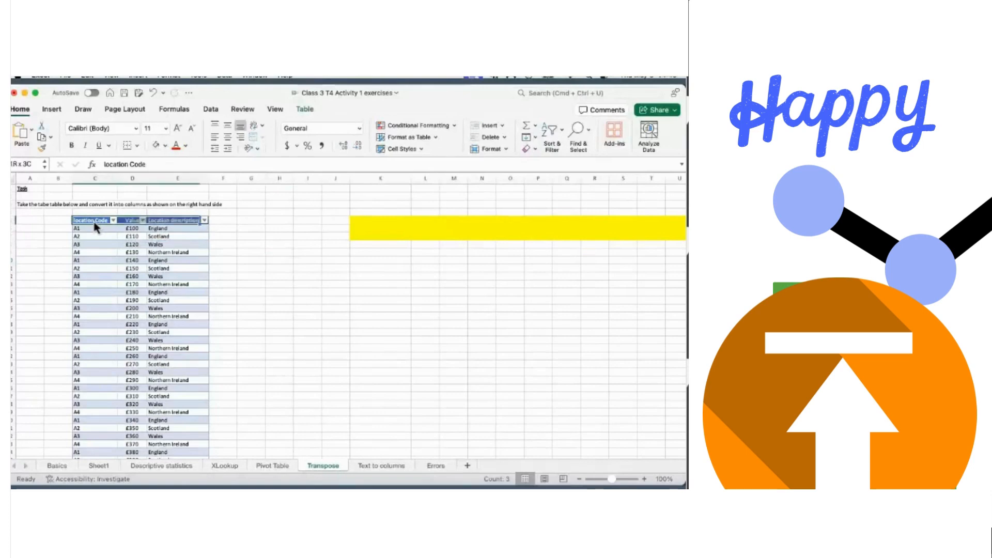
key("super+shift+Down")
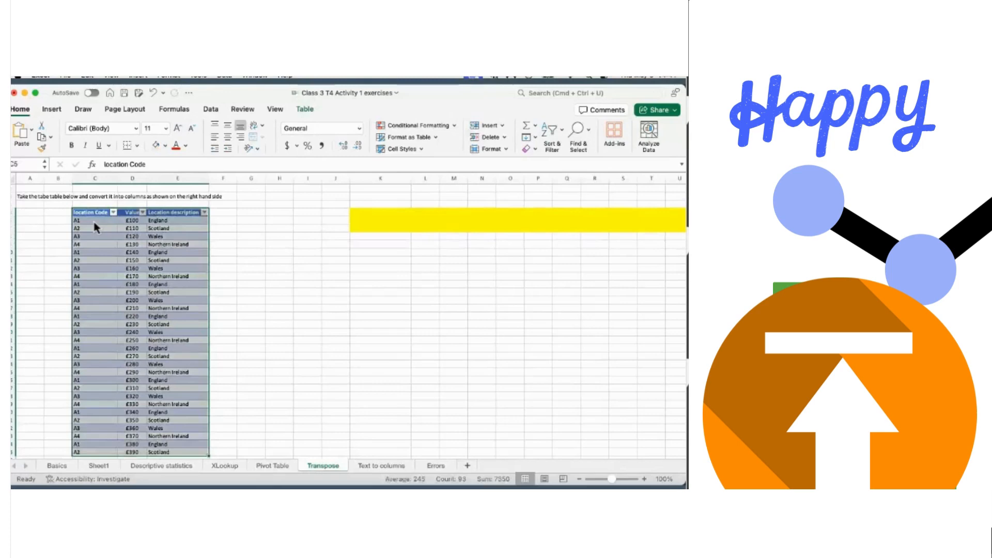
key("super+c")
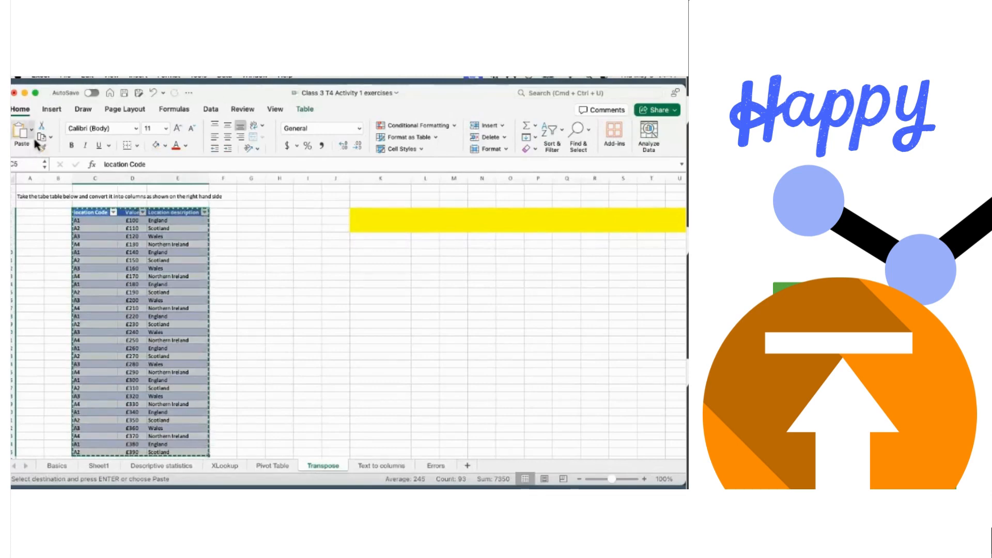
- Reposition the Excel window so the sheet tabs and status bar are visible
left_click_drag(223, 87, 234, 116)
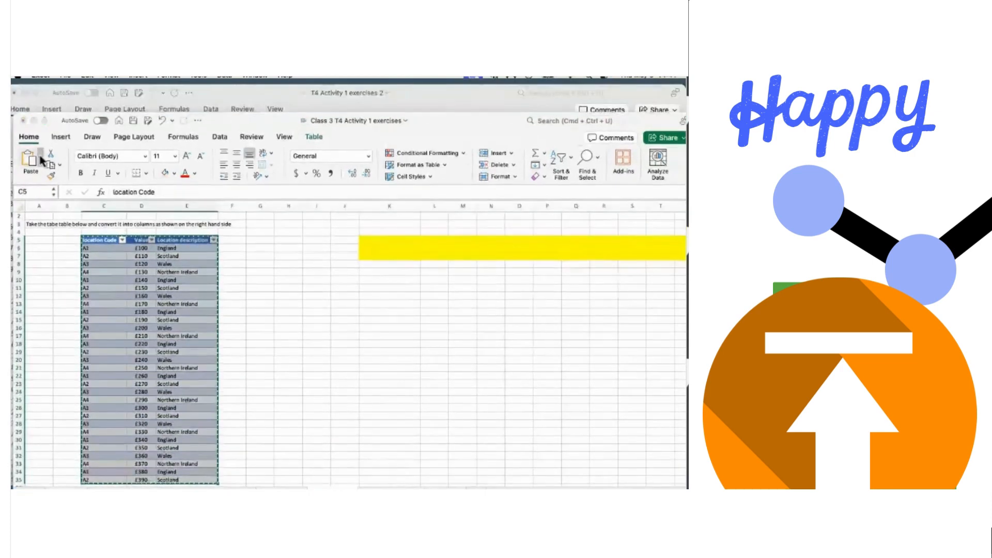
left_click_drag(235, 122, 234, 108)
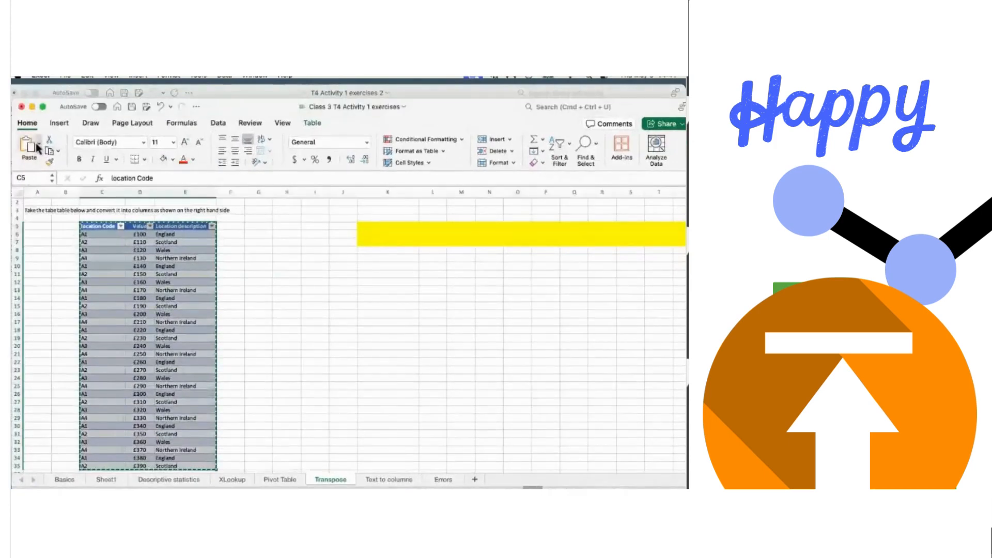
left_click_drag(250, 92, 246, 79)
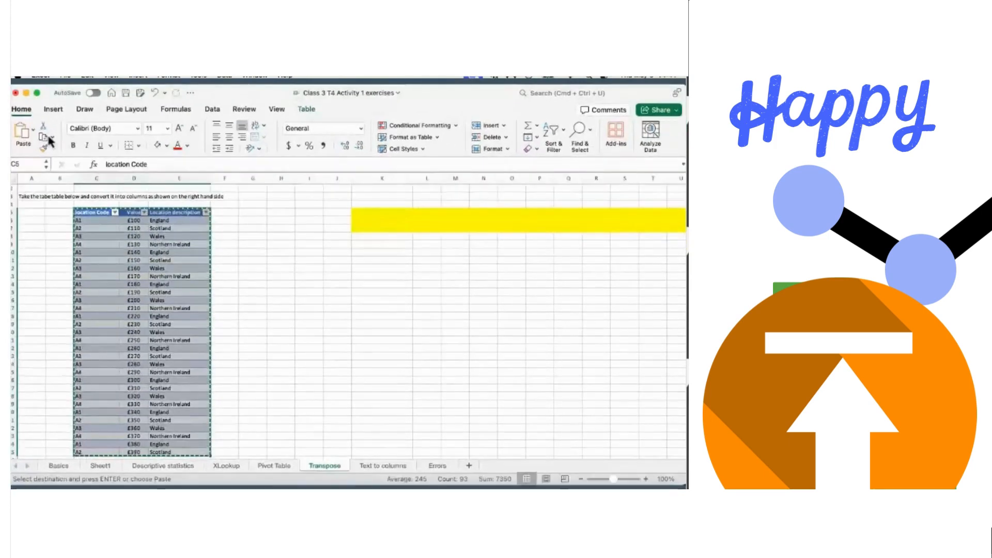
left_click(33, 132)
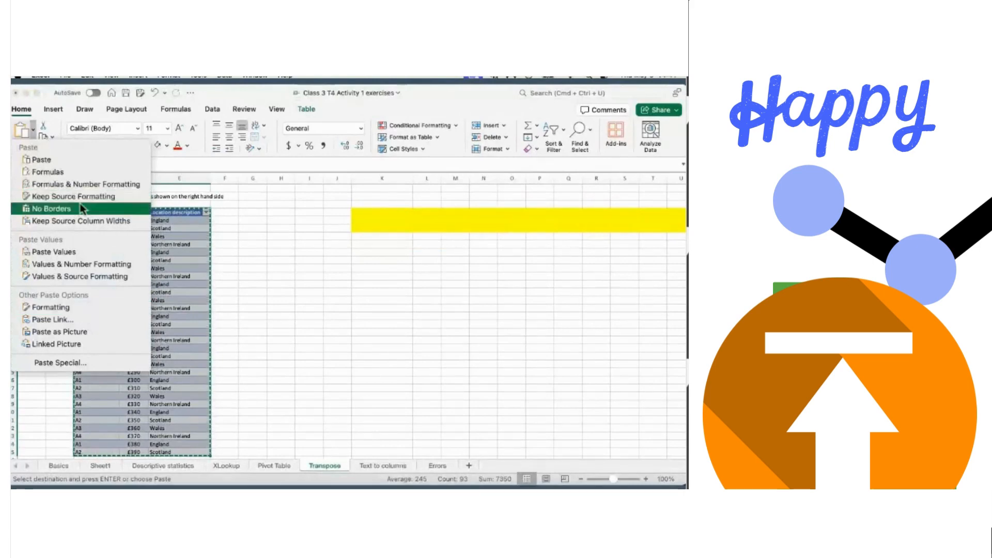
left_click(64, 364)
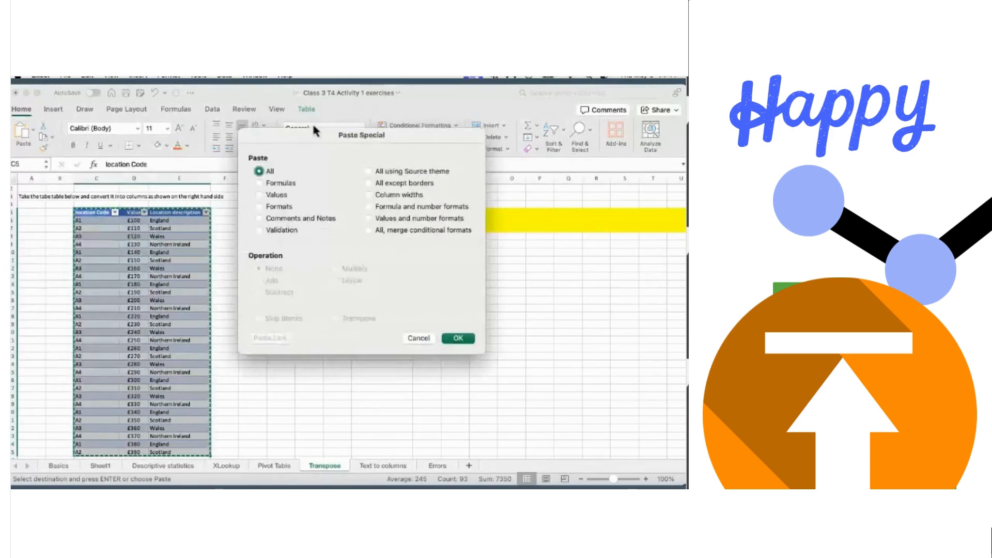
left_click_drag(322, 132, 405, 254)
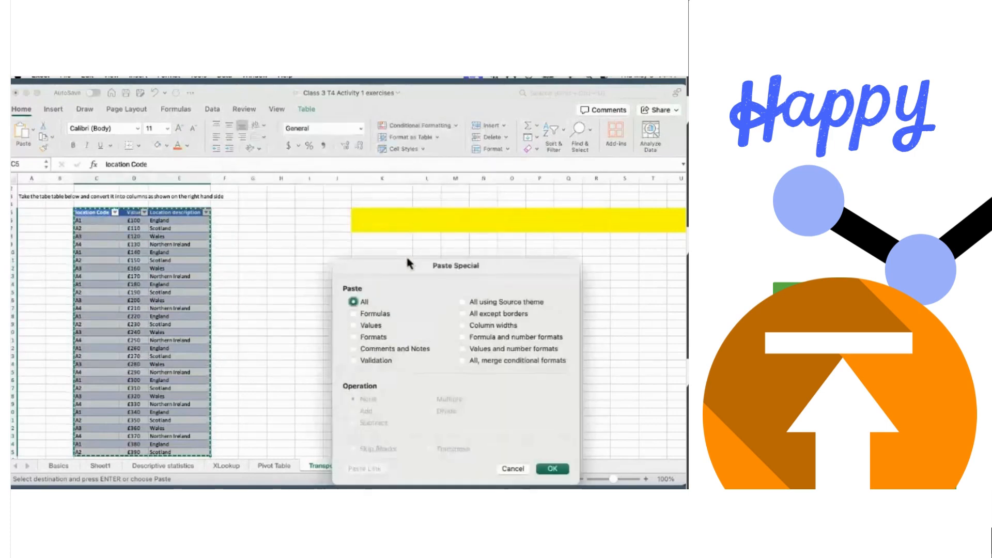
left_click(462, 302)
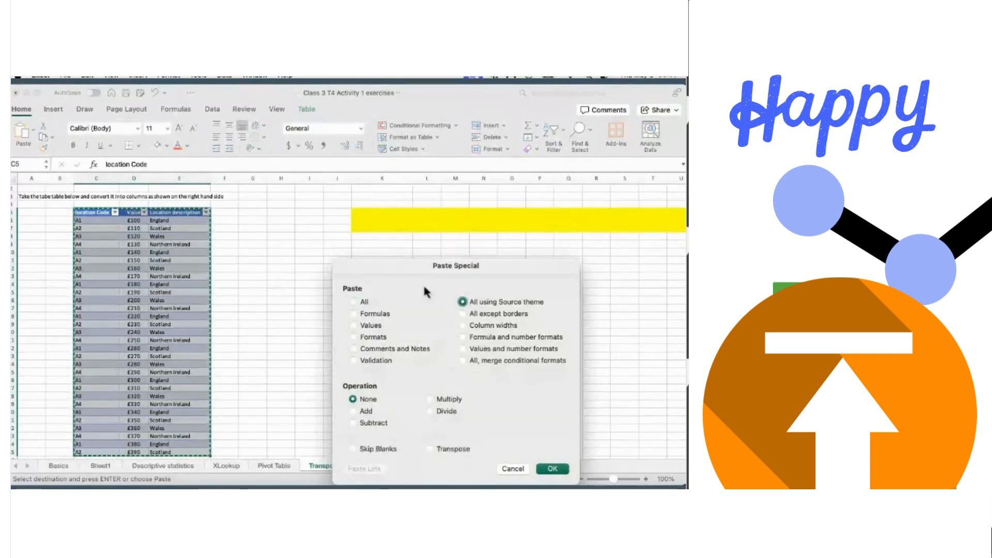
left_click_drag(400, 265, 352, 202)
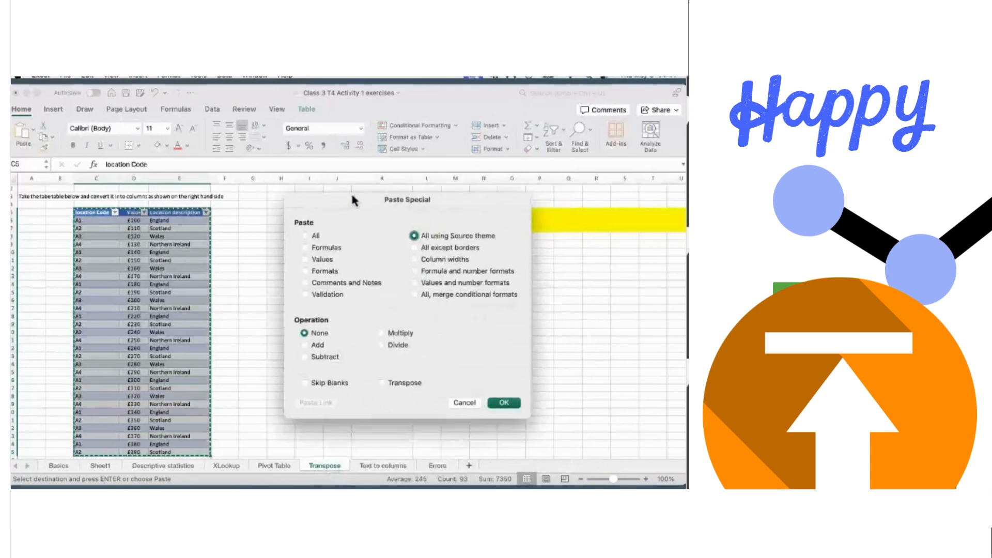
left_click(381, 383)
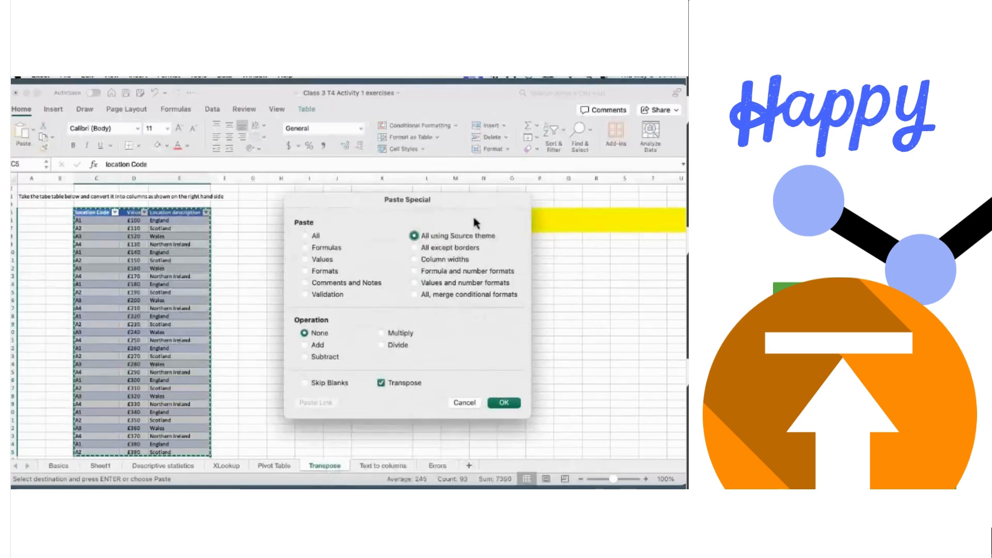
left_click_drag(467, 195, 348, 252)
left_click_drag(288, 193, 233, 169)
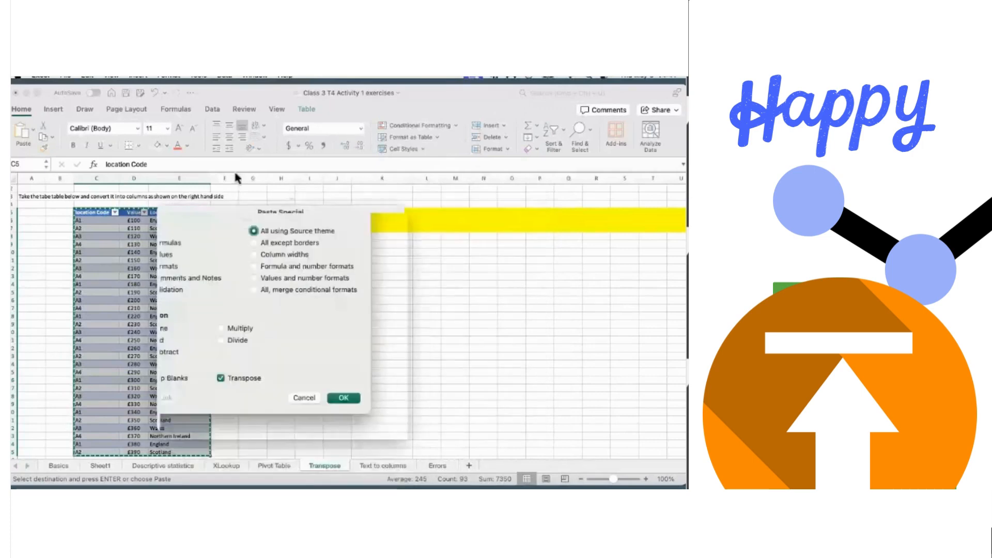
left_click(271, 378)
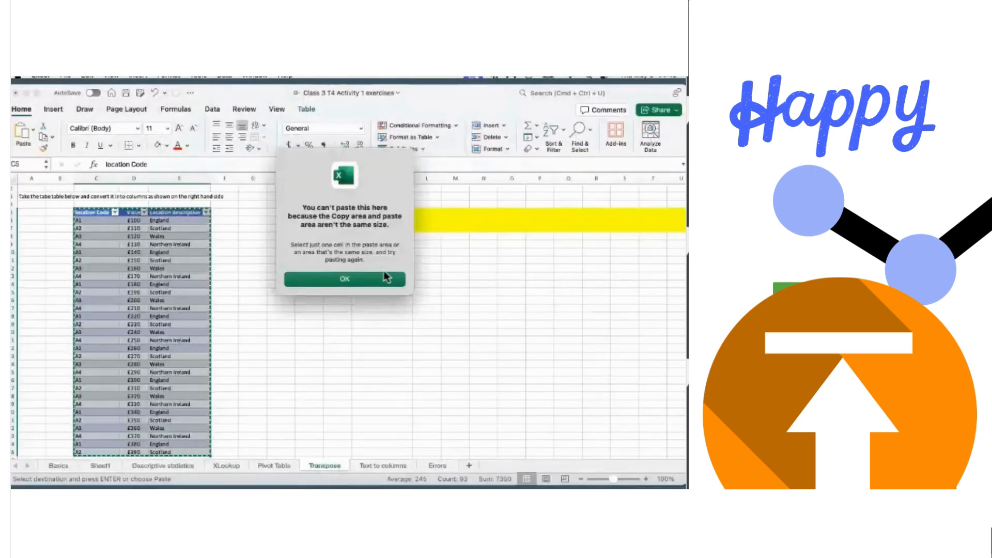
left_click(383, 279)
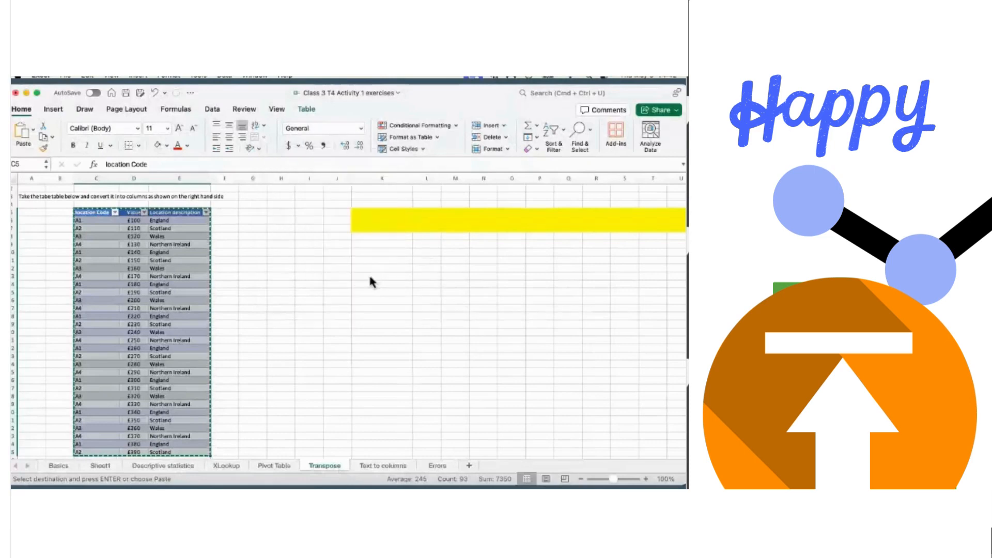
left_click(365, 213)
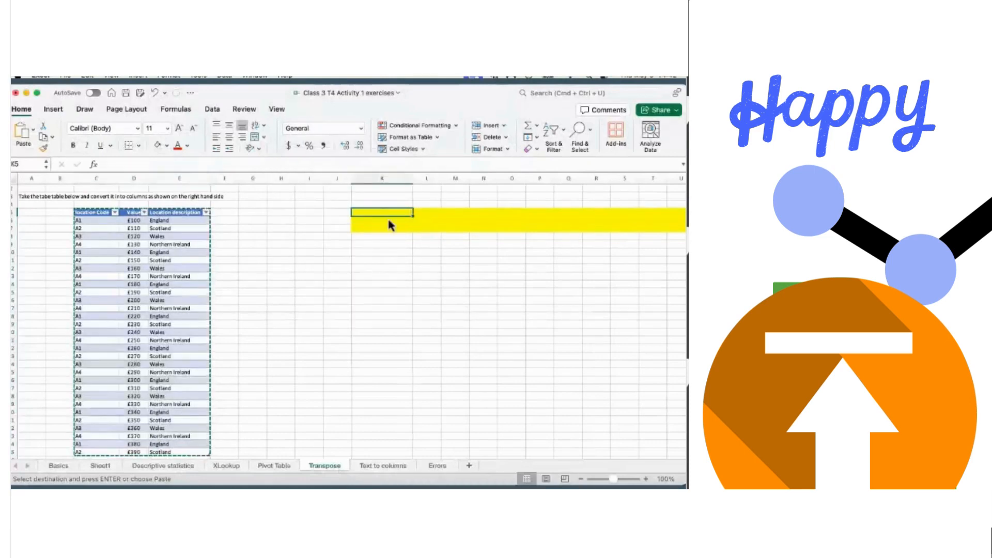
- Paste Special the table at K5 with All using Source theme and Transpose ticked
left_click(32, 133)
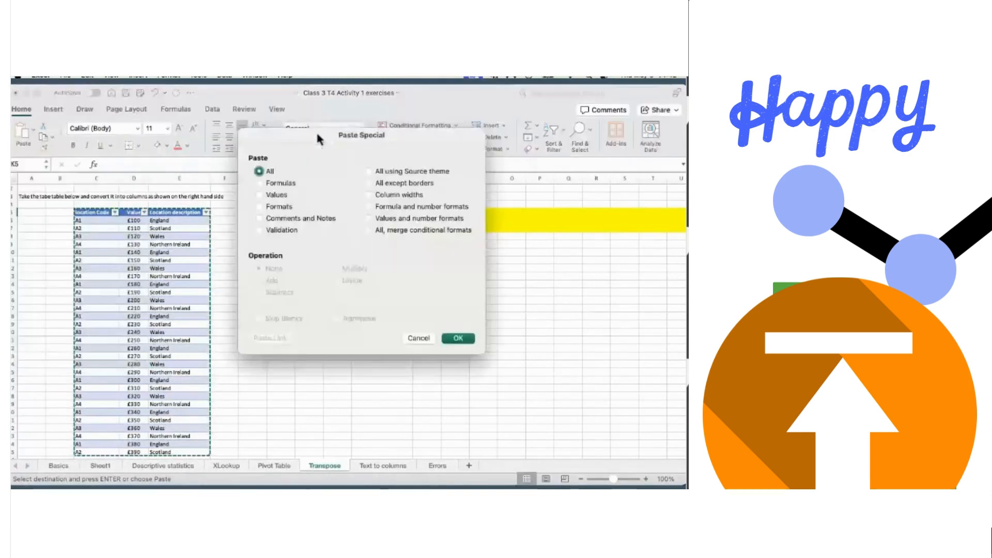
left_click_drag(316, 131, 182, 136)
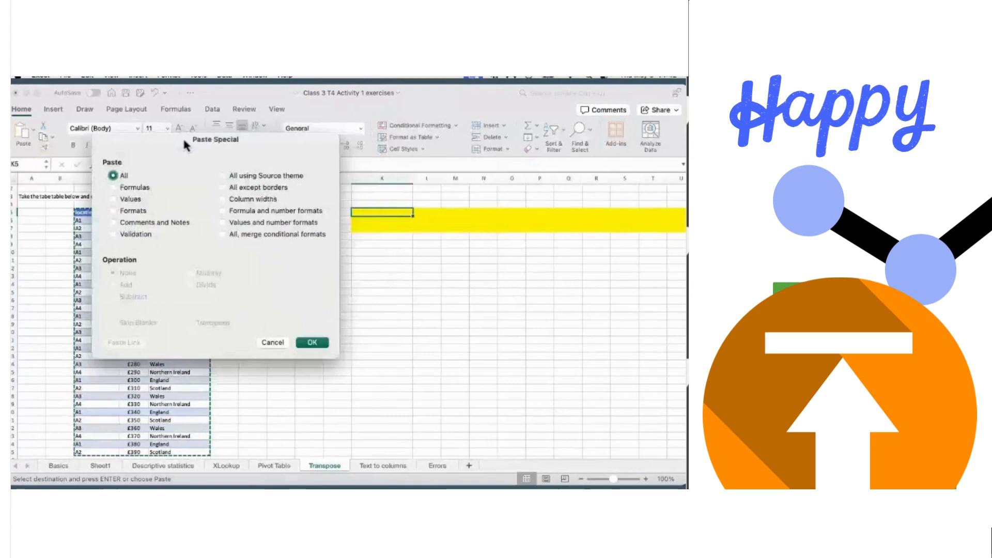
left_click(223, 176)
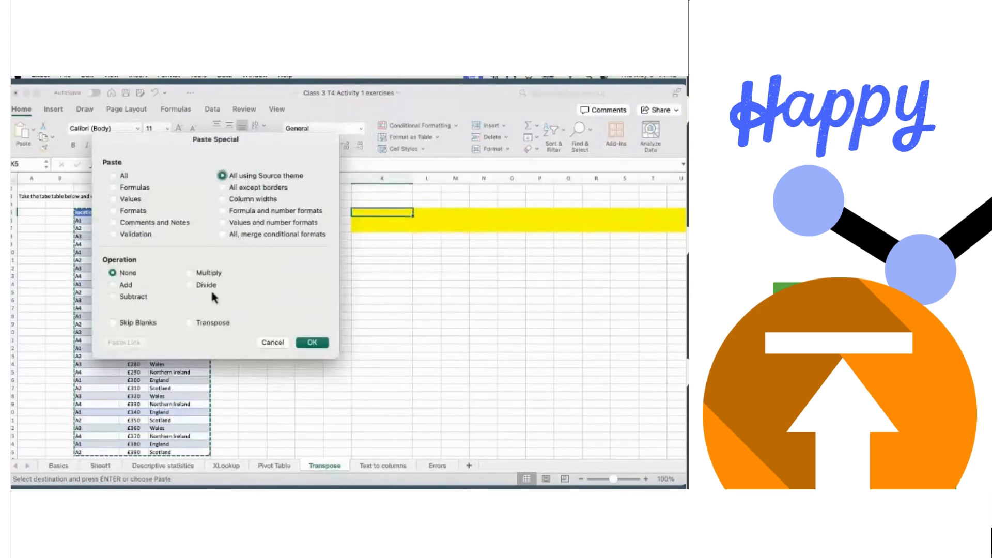
left_click(189, 323)
left_click(310, 342)
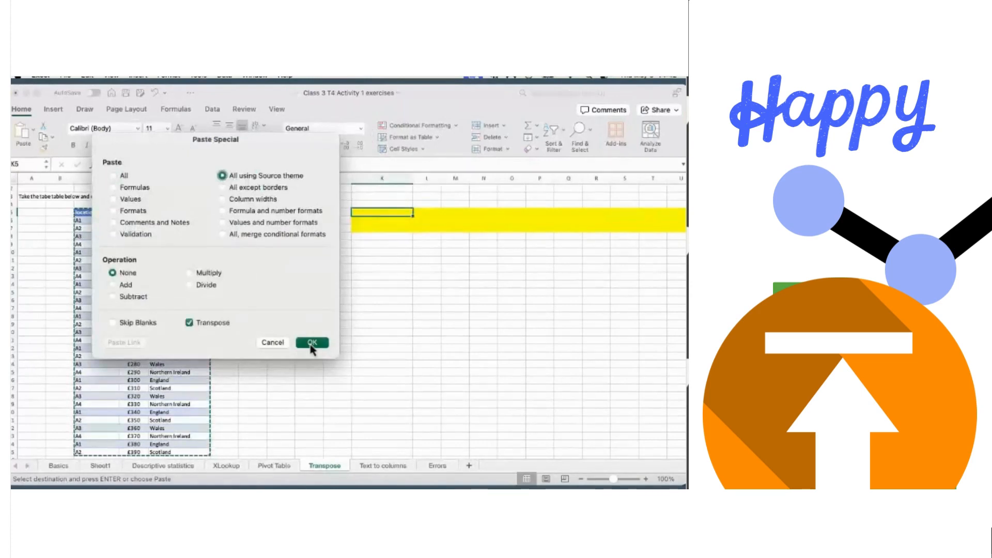
scroll(498, 289, "up", 1)
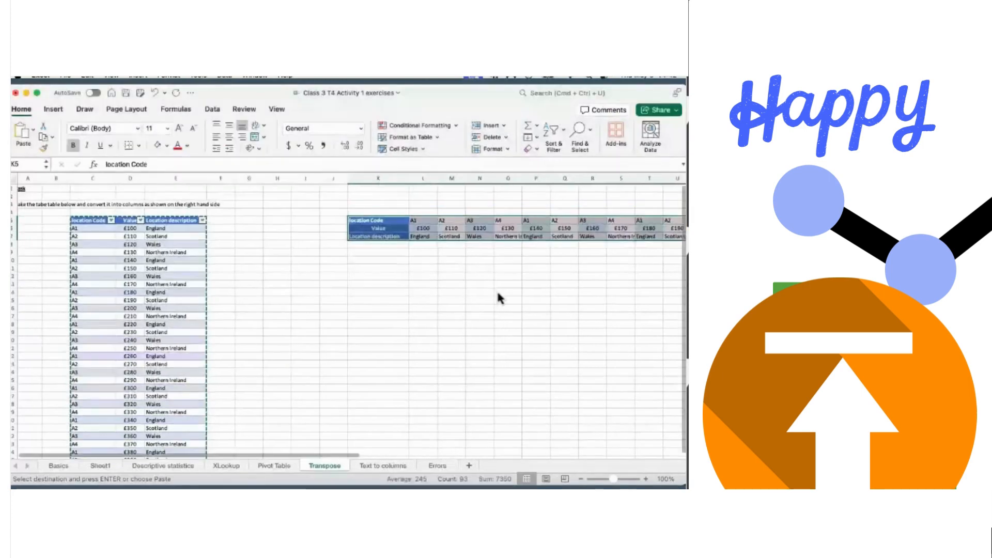
- Reselect the location table, then begin a =TRANS formula in empty cell K11
scroll(461, 291, "down", 1)
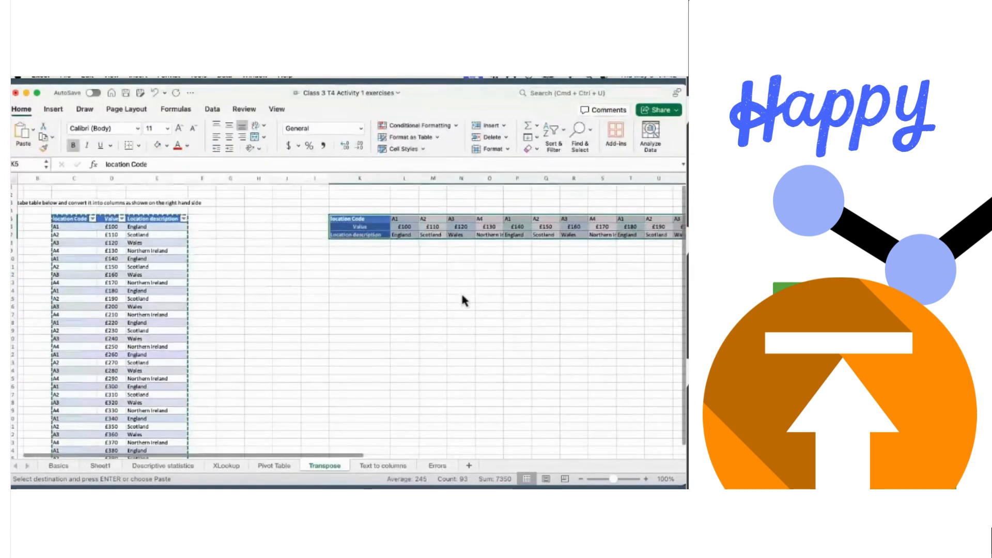
scroll(461, 292, "left", 1)
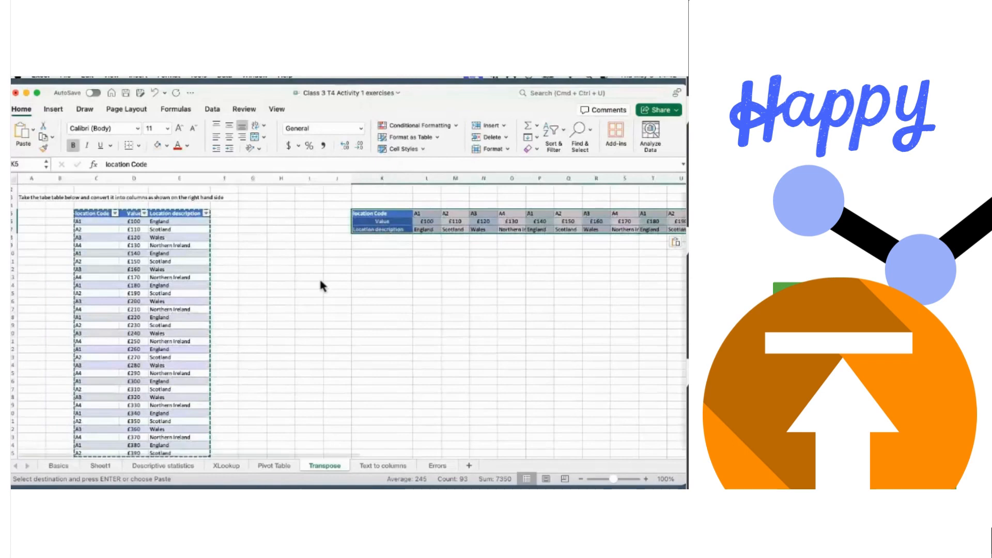
left_click(449, 267)
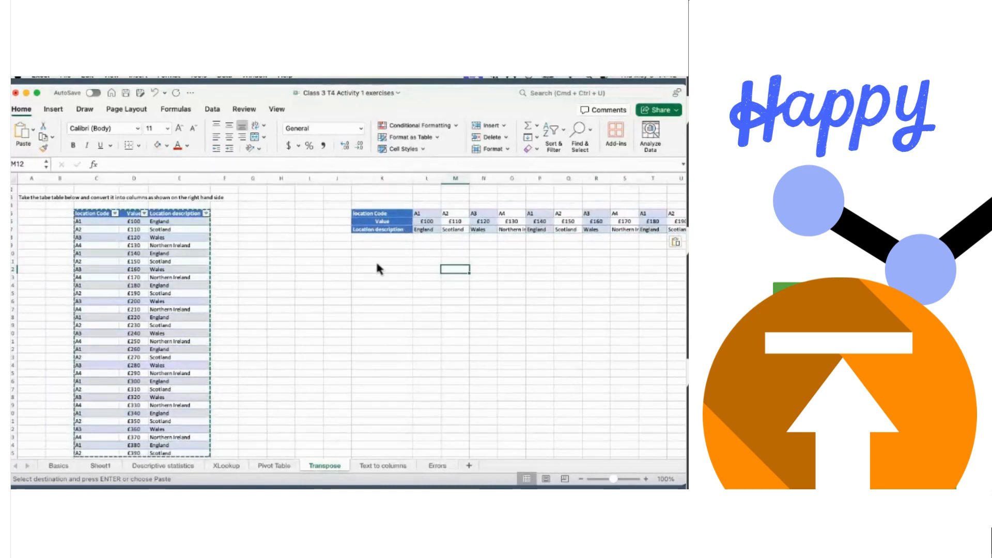
left_click(91, 216)
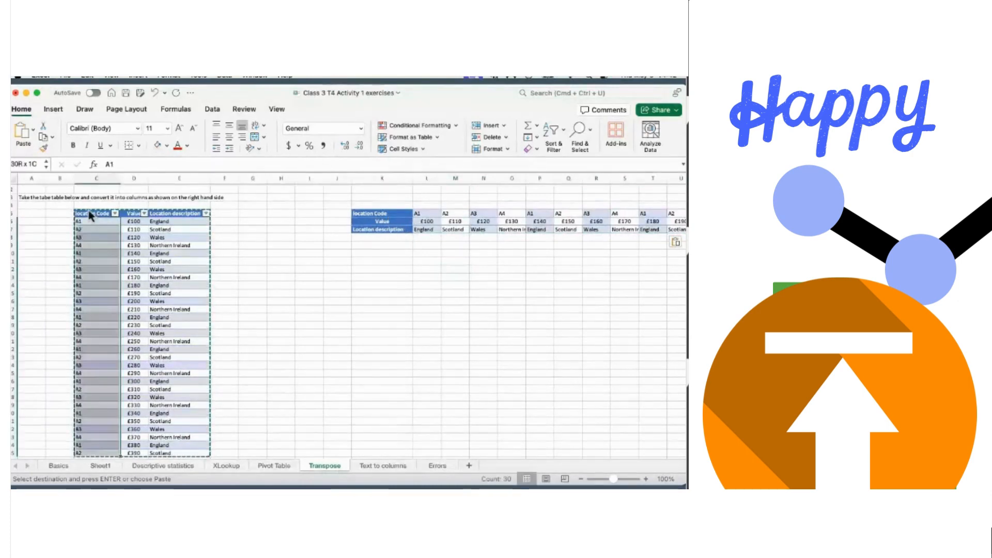
left_click(89, 214)
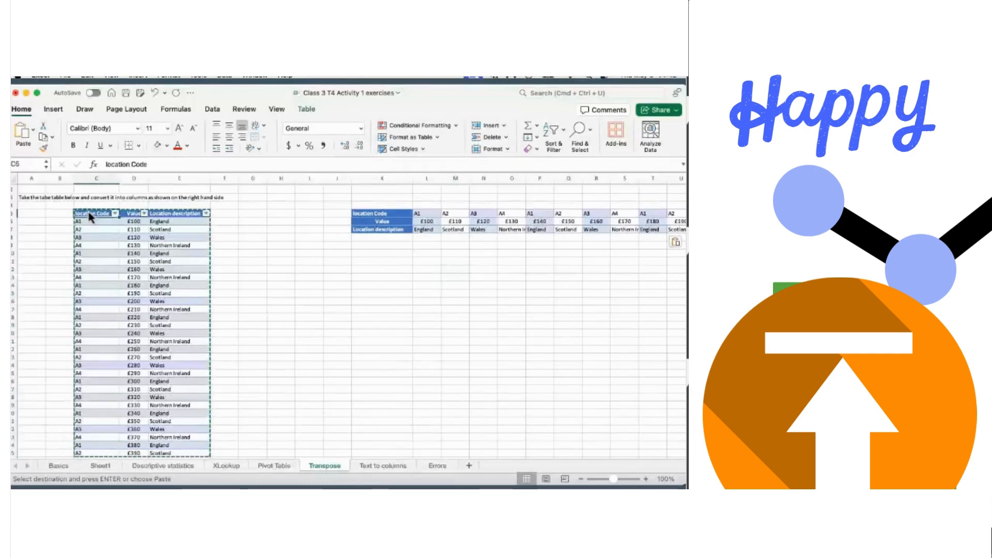
key("shift+Right")
key("shift+Right")
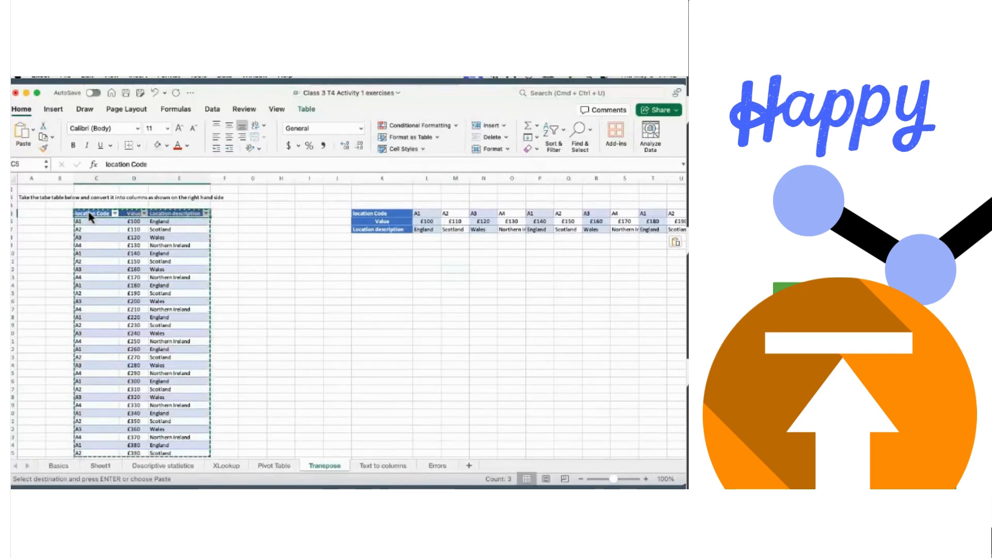
key("super+shift+Down")
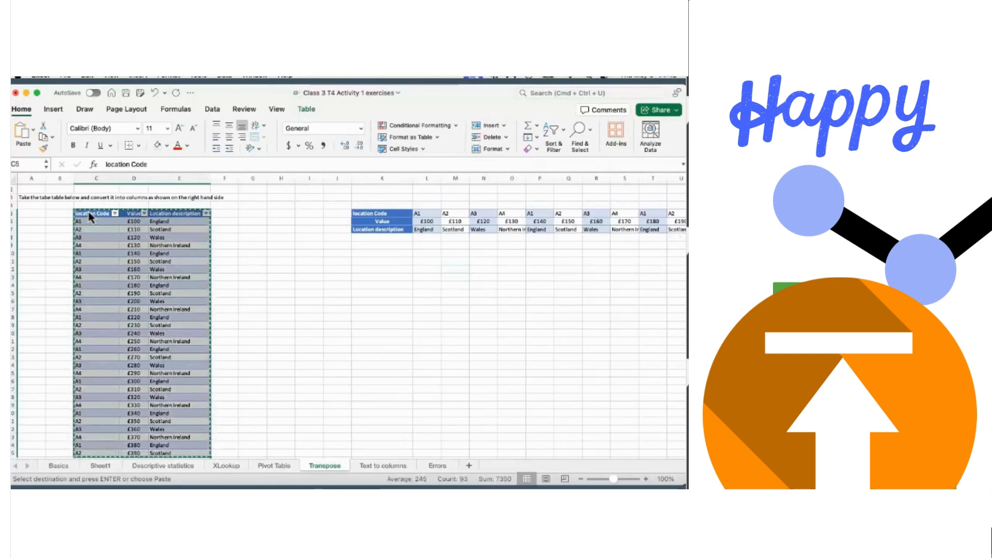
left_click(363, 262)
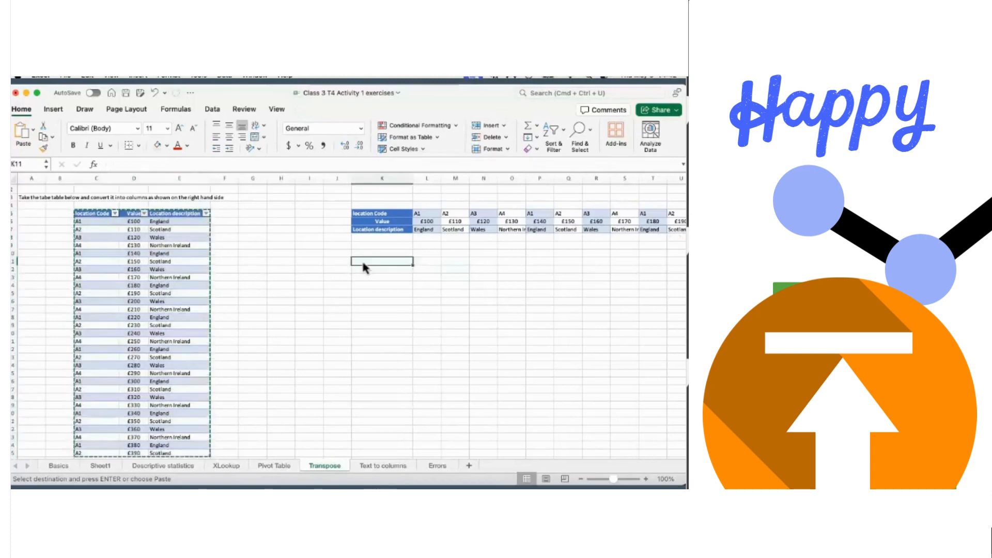
type("=")
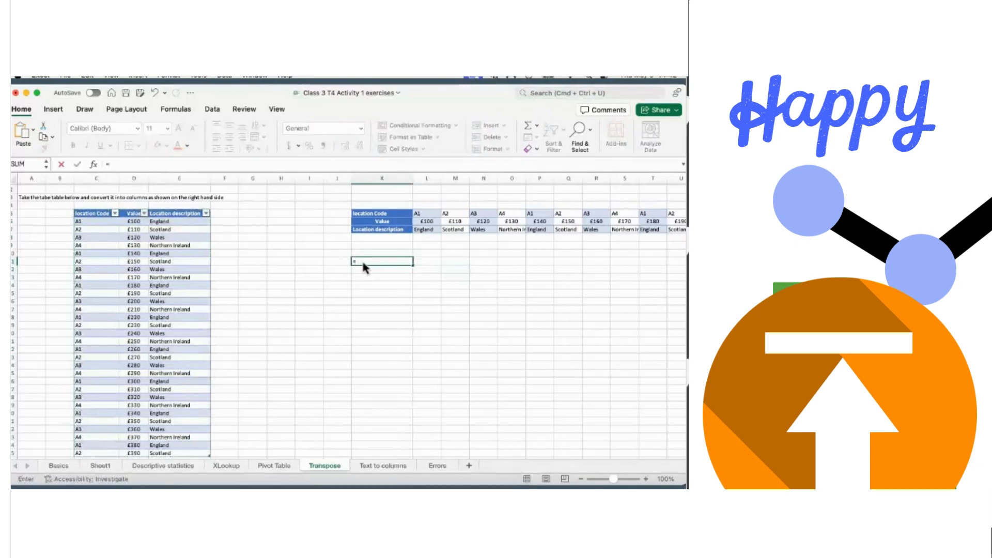
type("trans")
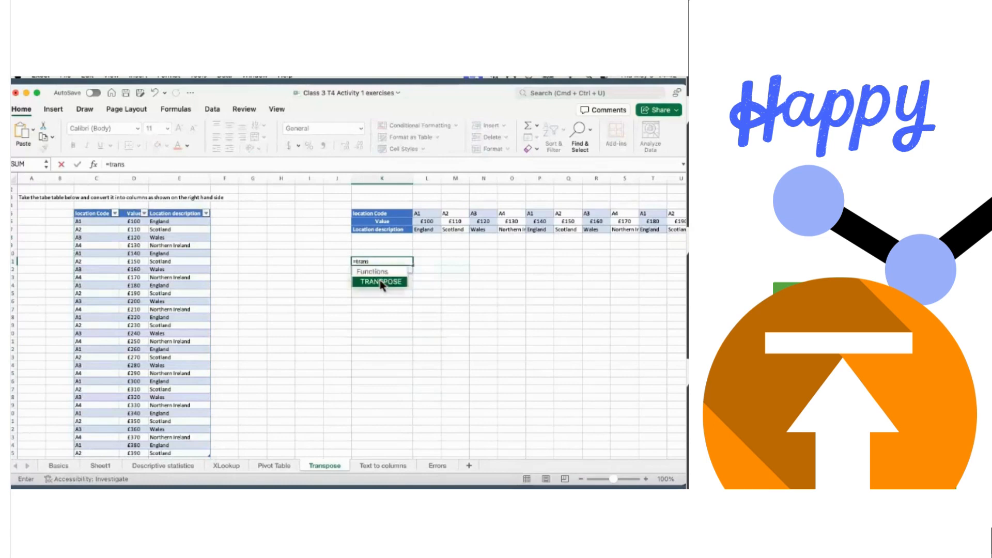
- Enter =TRANSPOSE(Table5[#All]) in K11 so the table spills across rows 11–13
double_click(399, 283)
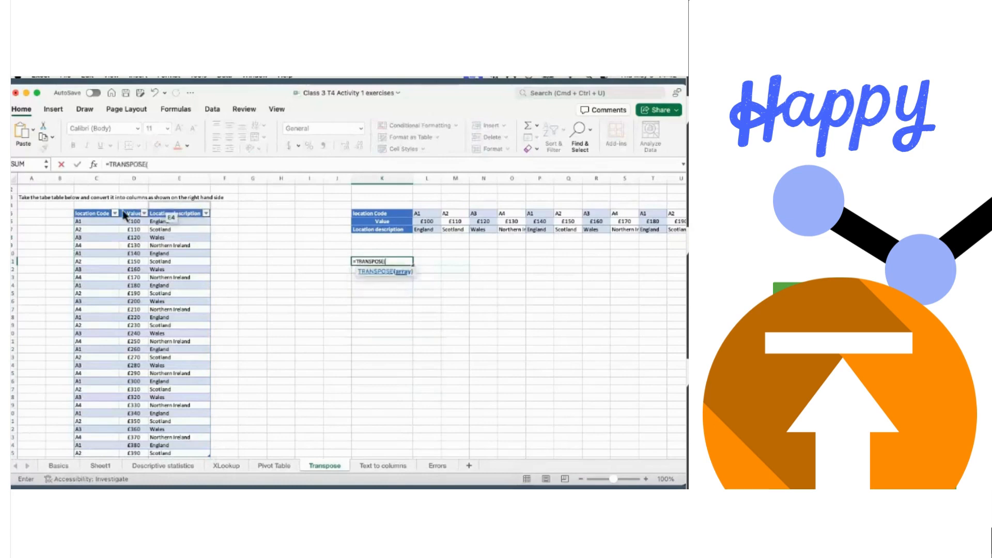
left_click(89, 215)
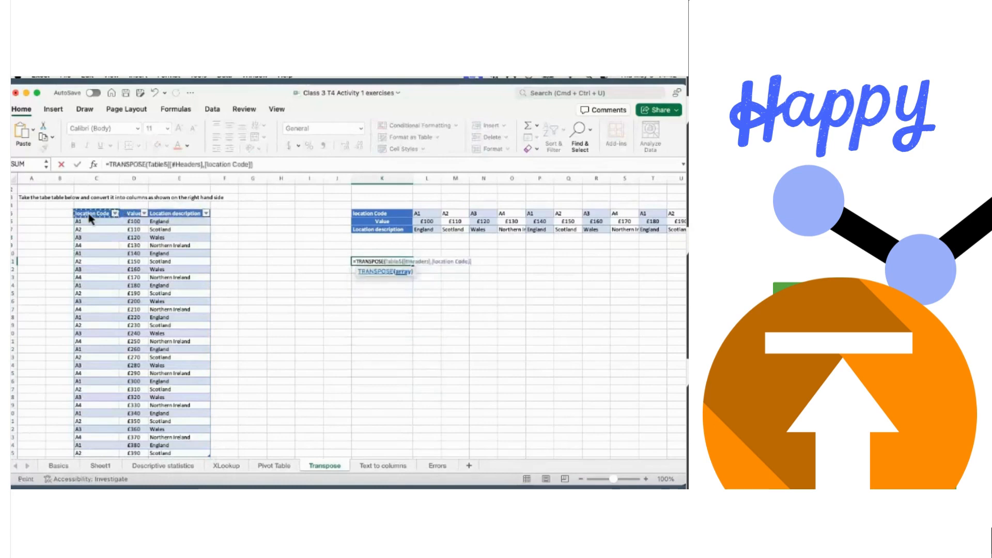
key("shift+Right")
key("shift+Right")
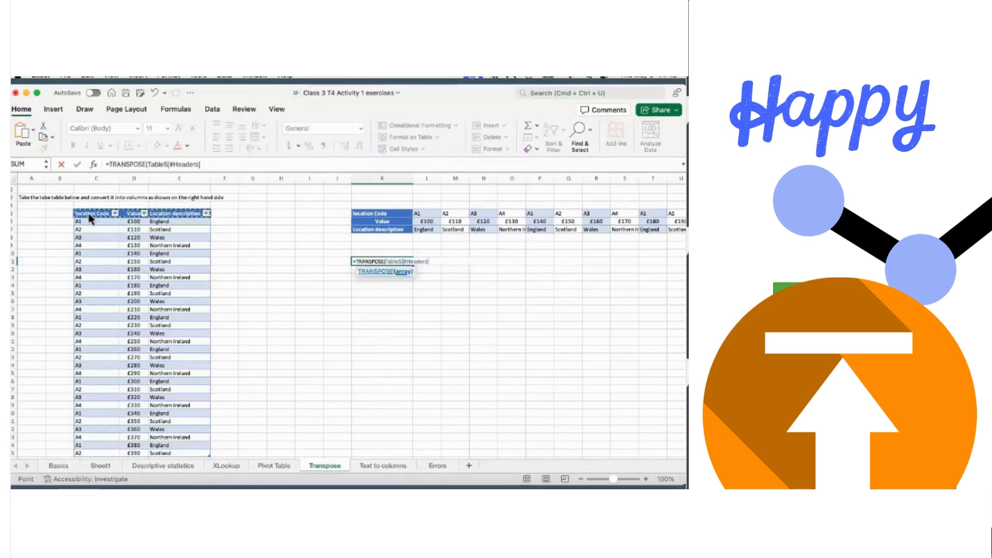
key("ctrl+shift+Down")
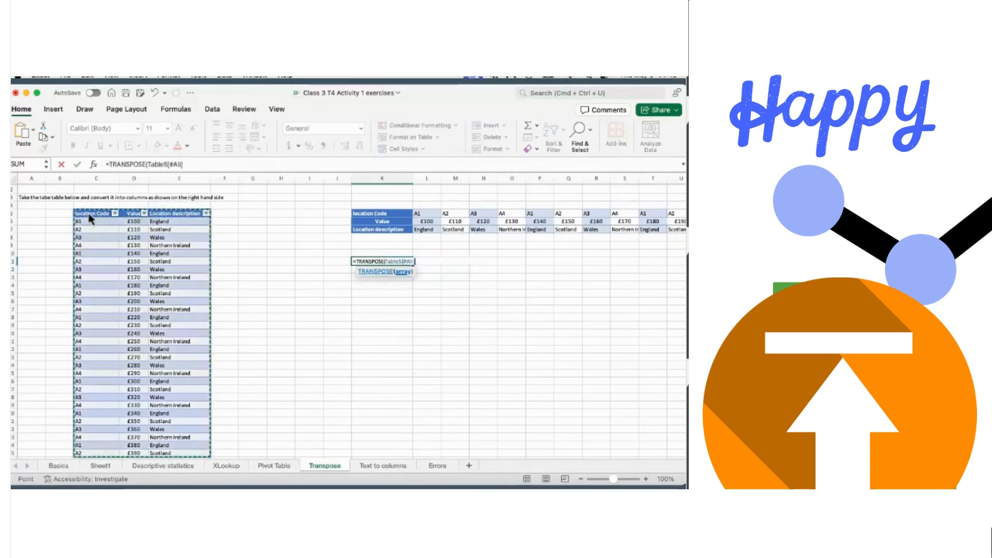
key("Return")
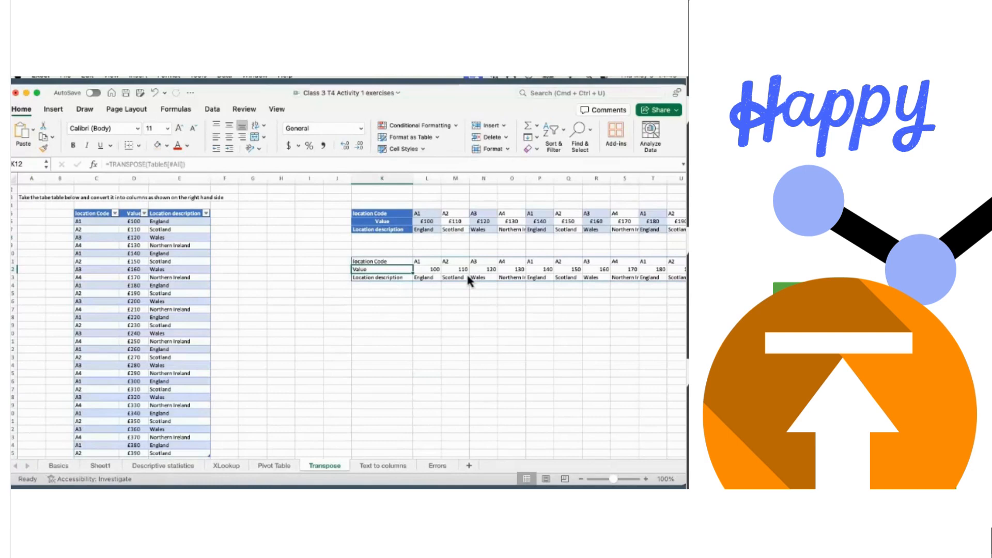
- On the Text to columns sheet, copy the six entries A5 France through A10 Hungary
left_click(376, 467)
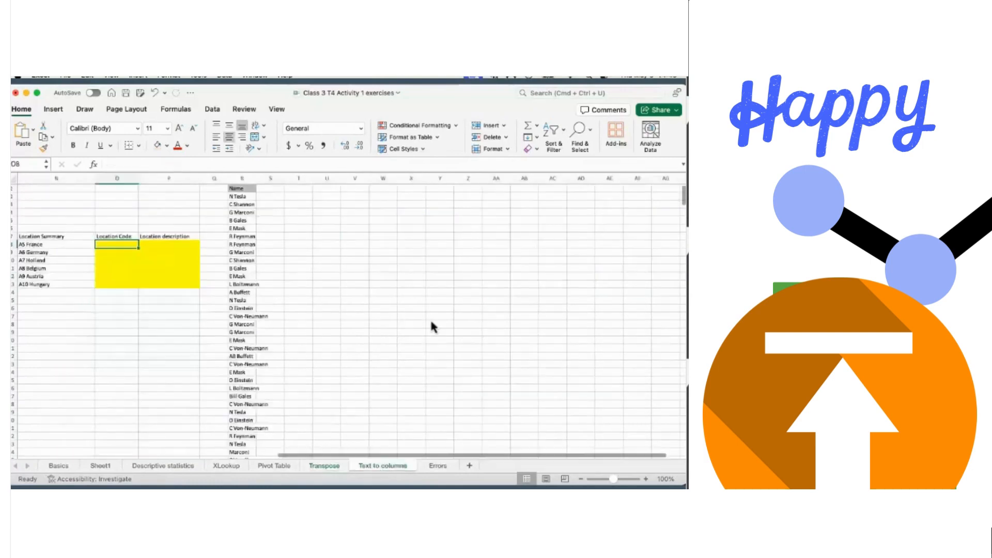
scroll(434, 315, "left", 2)
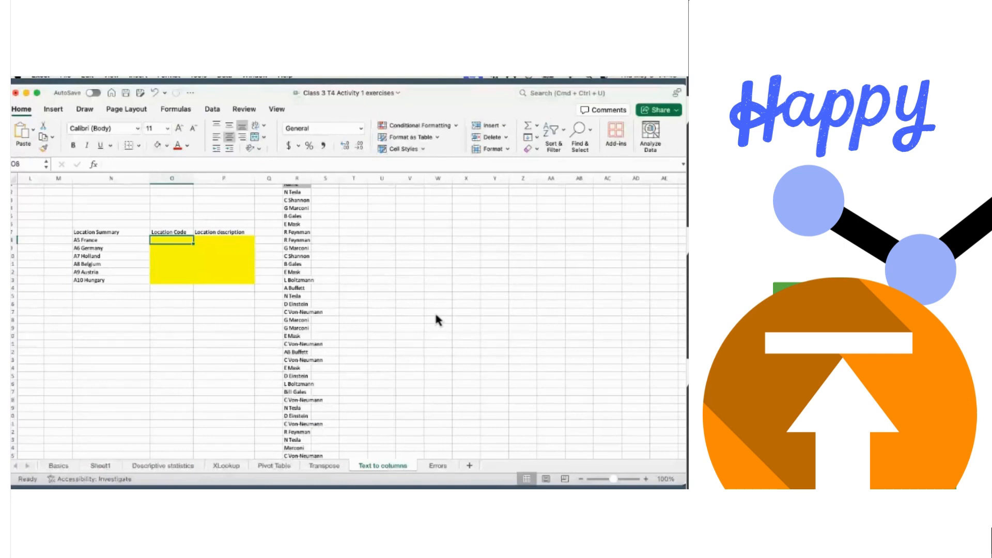
scroll(436, 316, "left", 3)
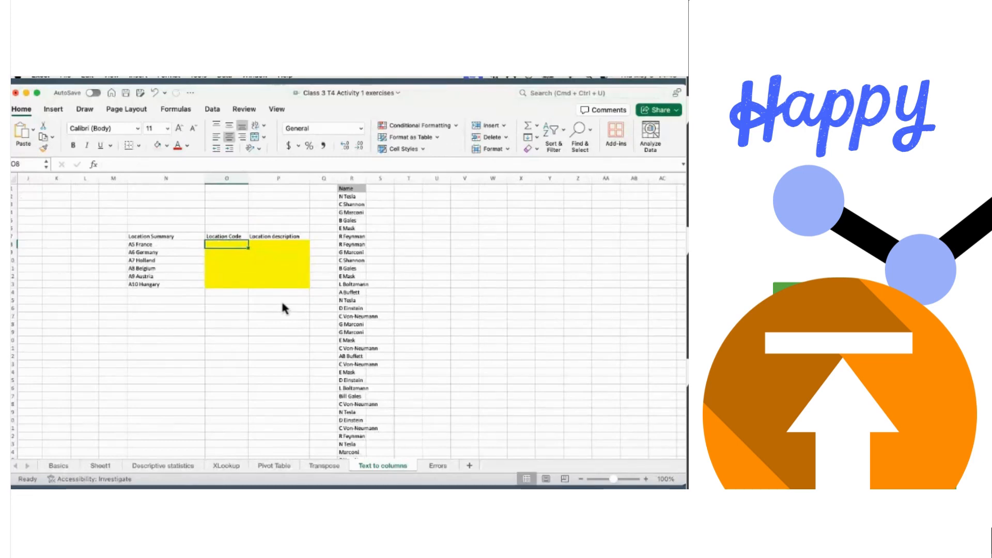
left_click(147, 246)
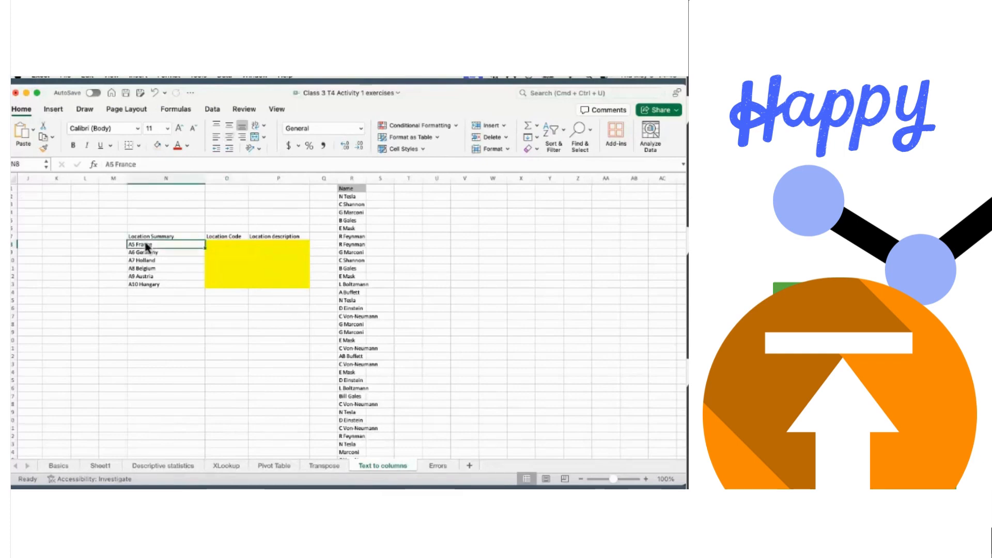
key("shift+Down")
key("shift+Down")
key("shift+Down")
key("shift+Down")
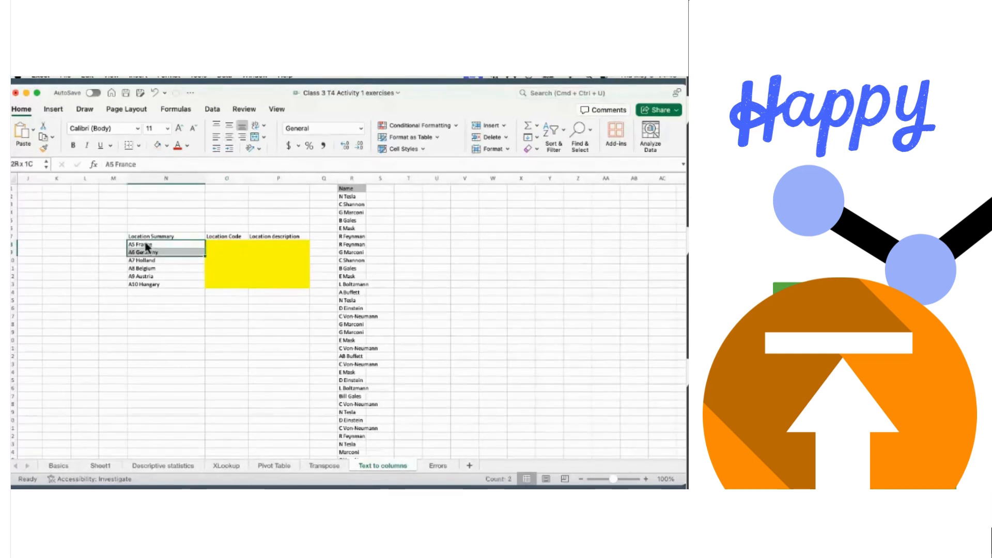
key("shift+Down")
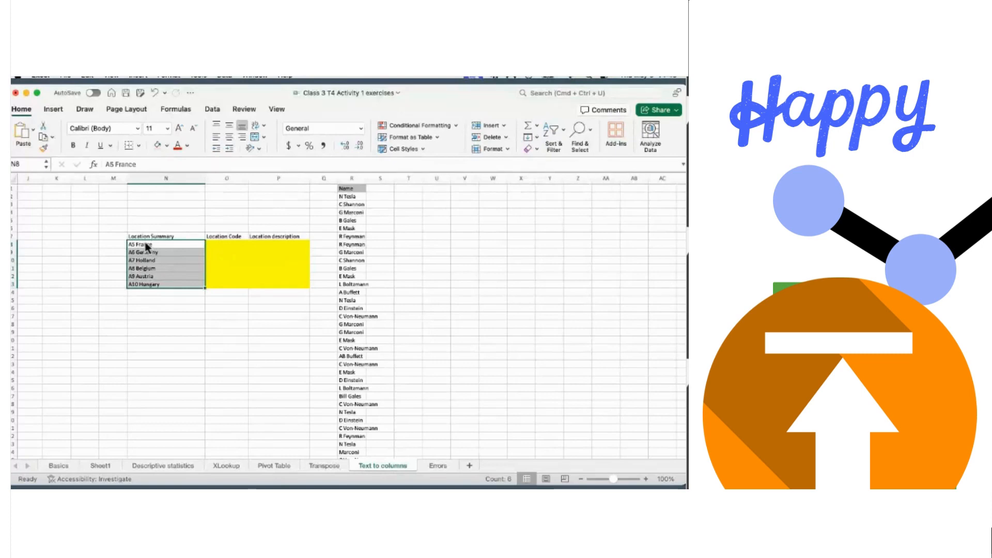
key("super+c")
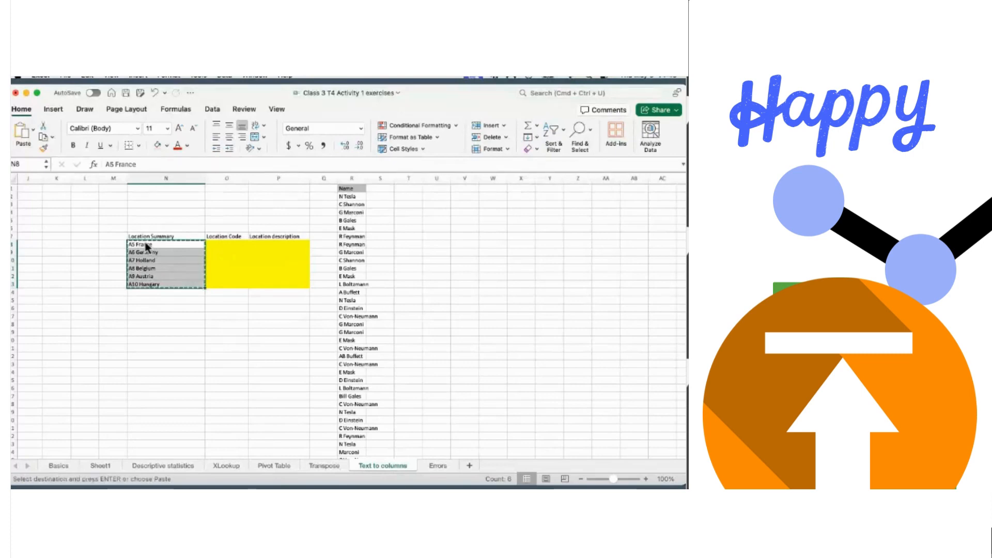
left_click(212, 108)
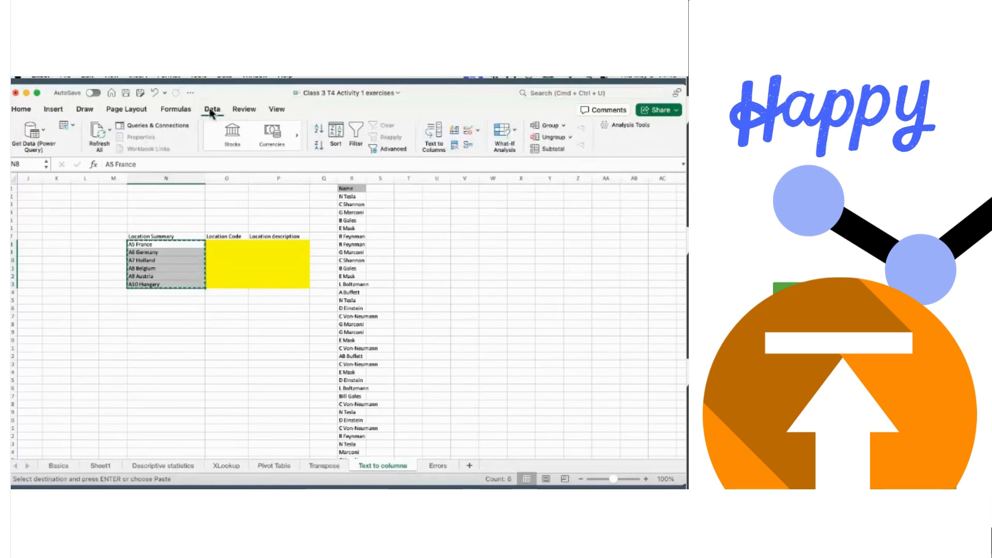
- Run Text to Columns as Delimited, splitting entries on Space only instead of commas
left_click(433, 139)
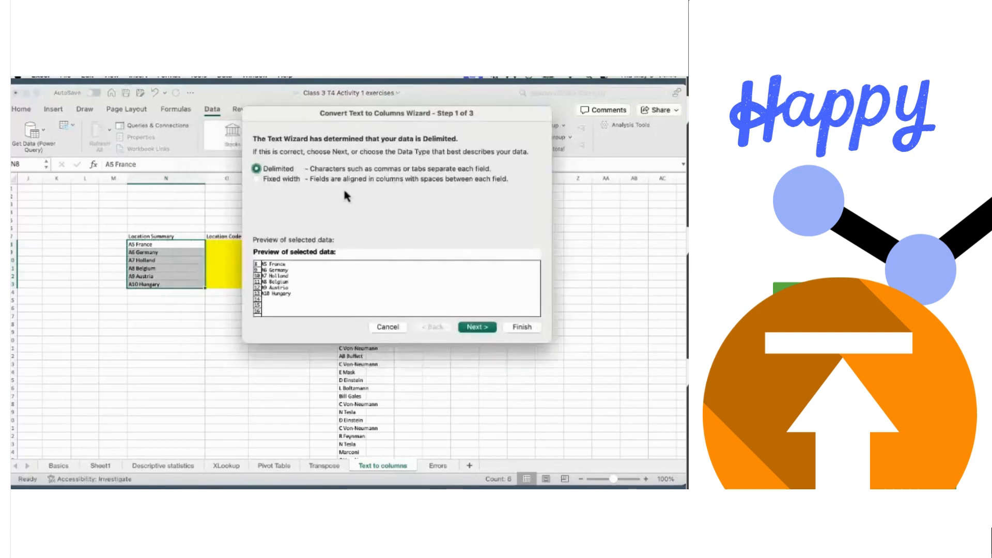
left_click(481, 328)
left_click_drag(483, 110, 572, 108)
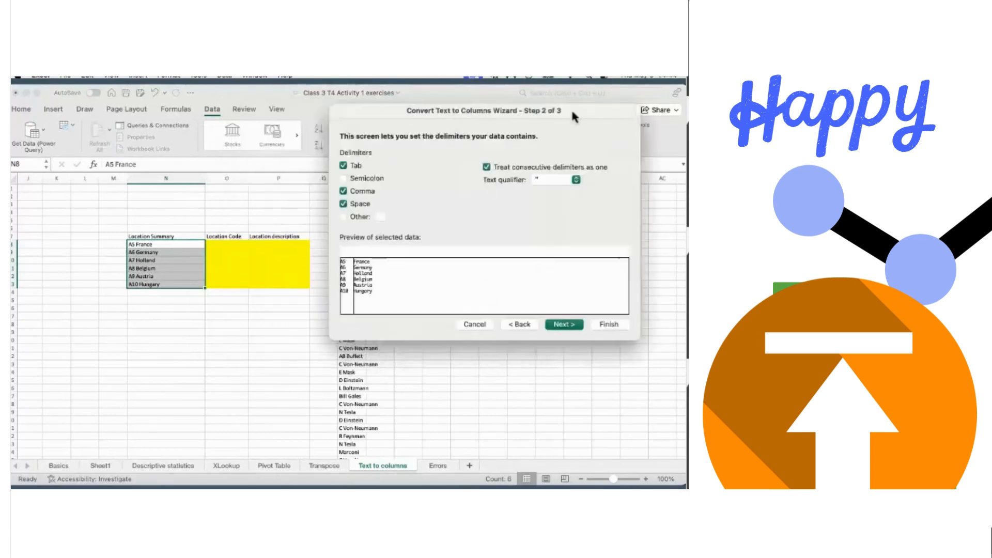
left_click(343, 191)
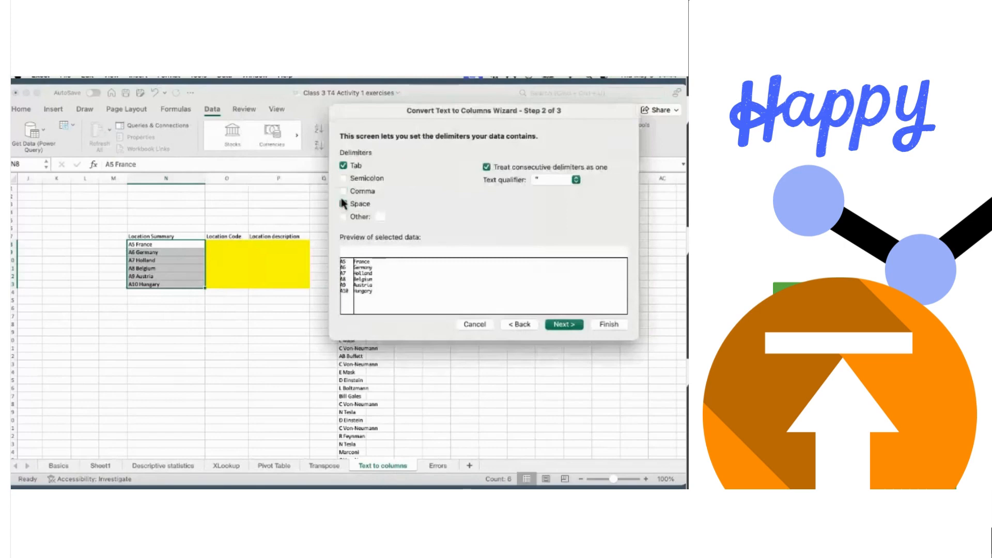
left_click(344, 204)
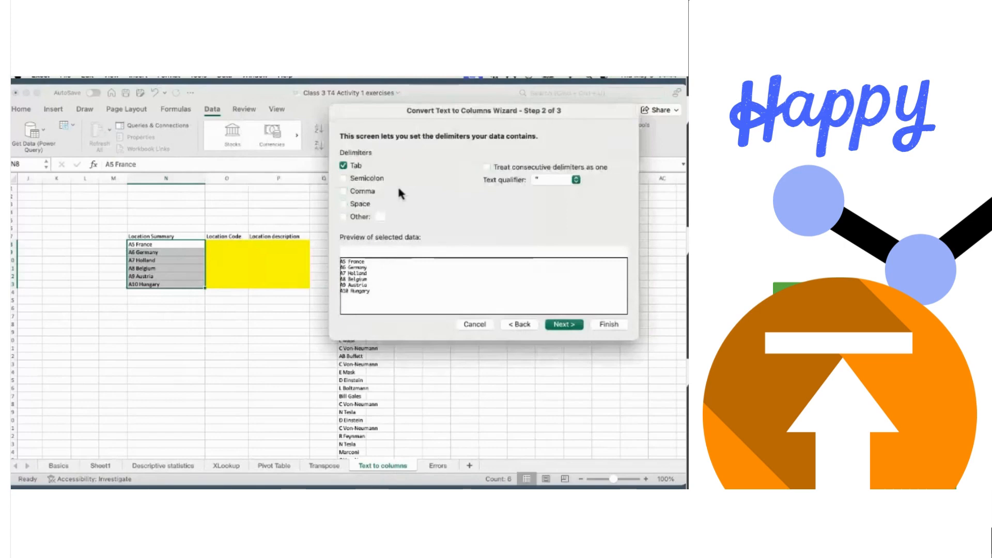
left_click(343, 205)
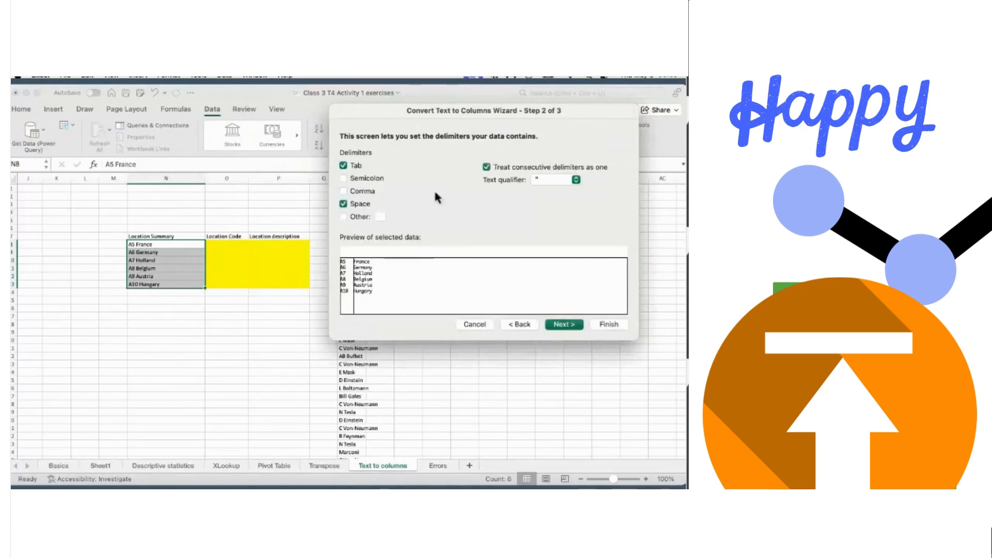
left_click(564, 325)
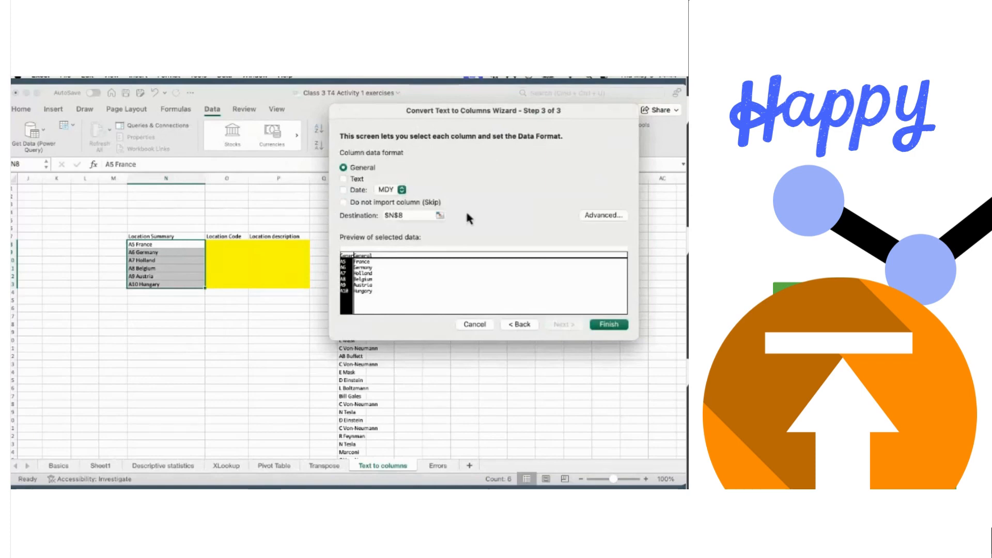
- Set the split destination to $O$8, finish, and accept replacing the existing cells
left_click(439, 216)
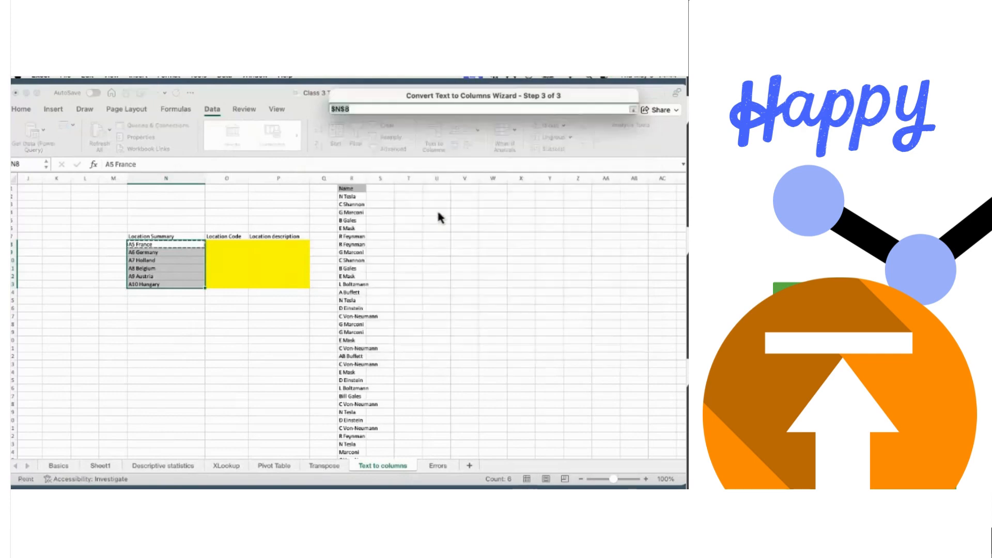
left_click(223, 247)
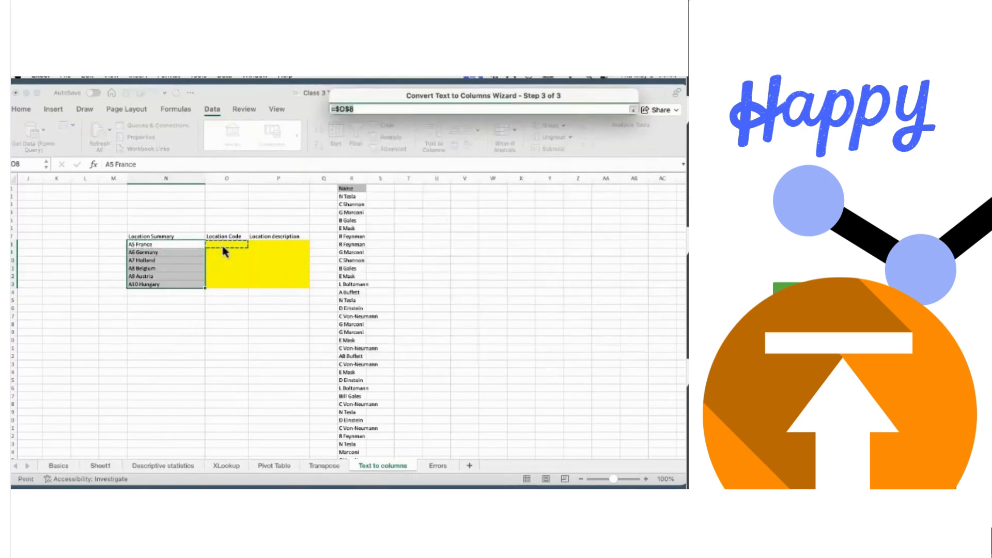
key("Return")
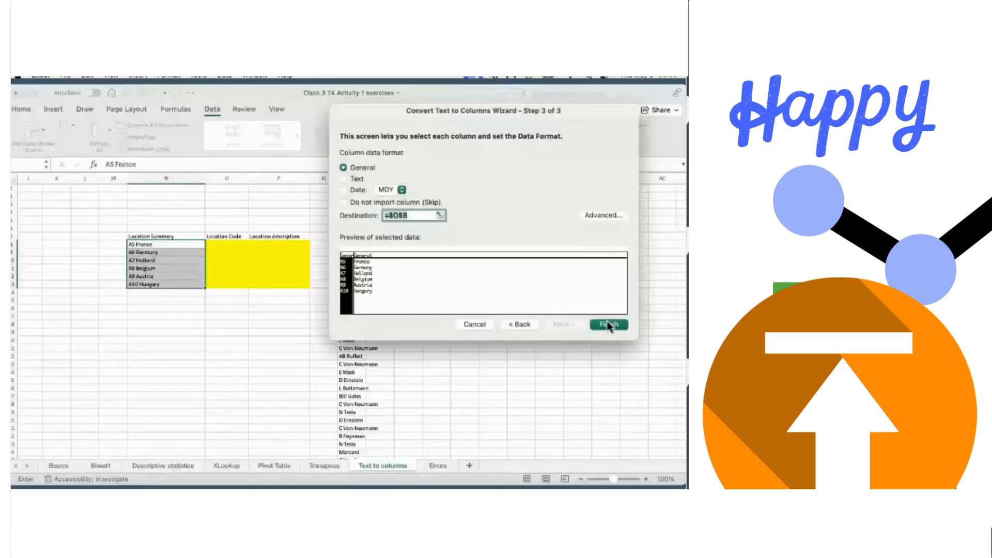
left_click(608, 325)
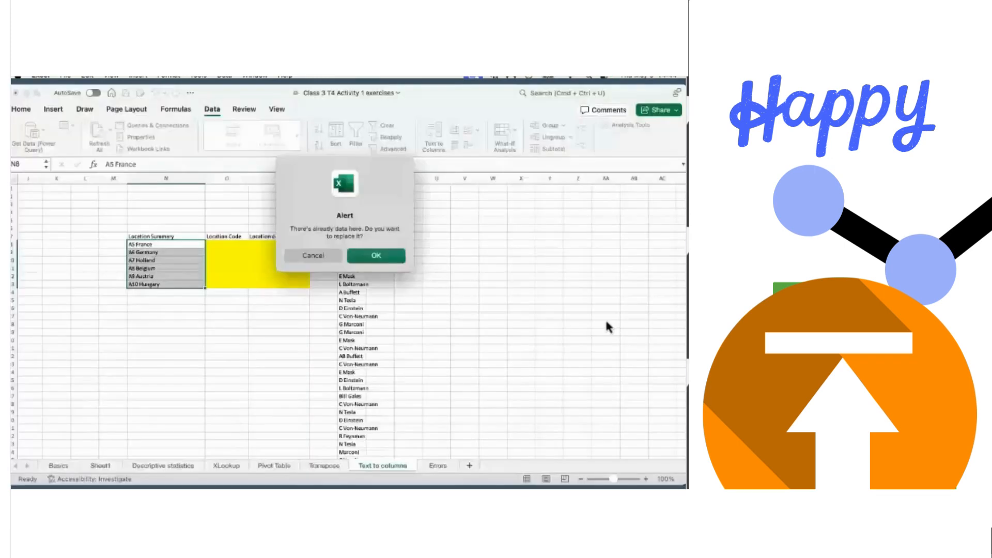
key("Return")
left_click(211, 364)
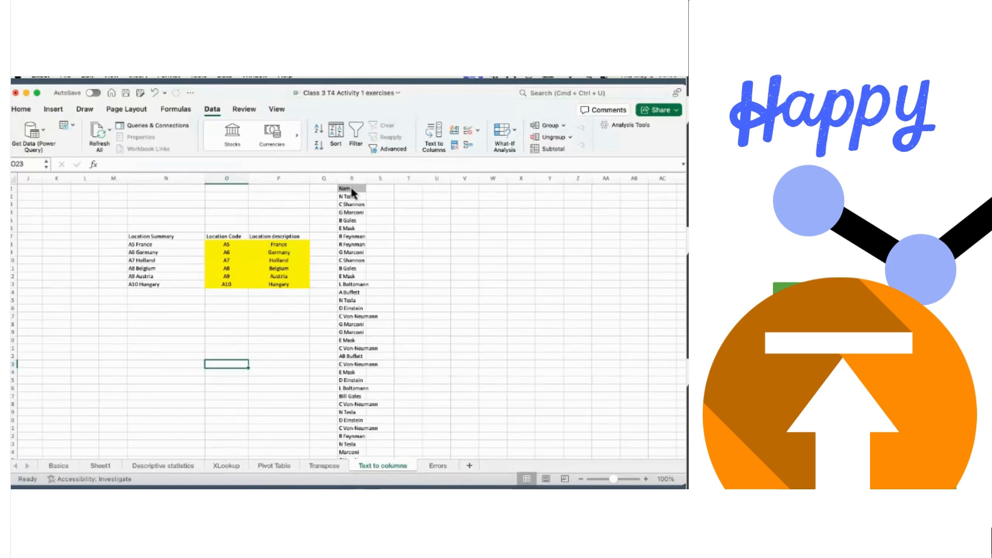
scroll(346, 310, "down", 3)
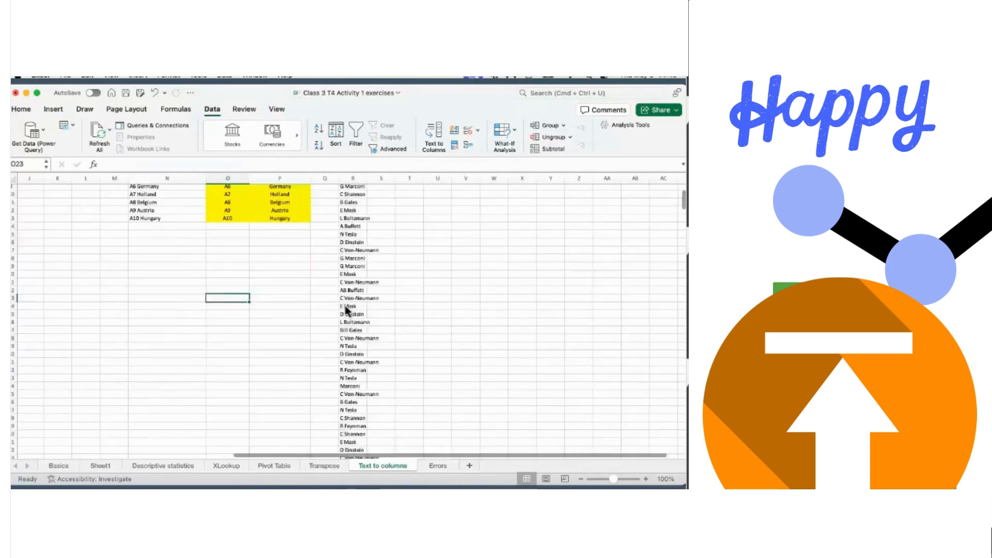
scroll(345, 308, "up", 3)
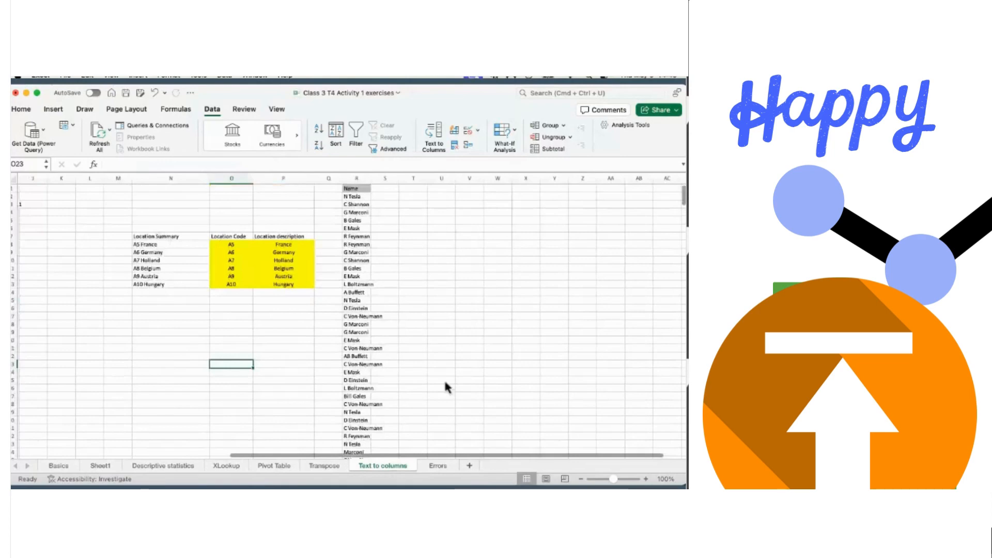
- On the Errors sheet, select headers Location Code through How to fix error? down to row 38
left_click(437, 466)
scroll(416, 294, "up", 2)
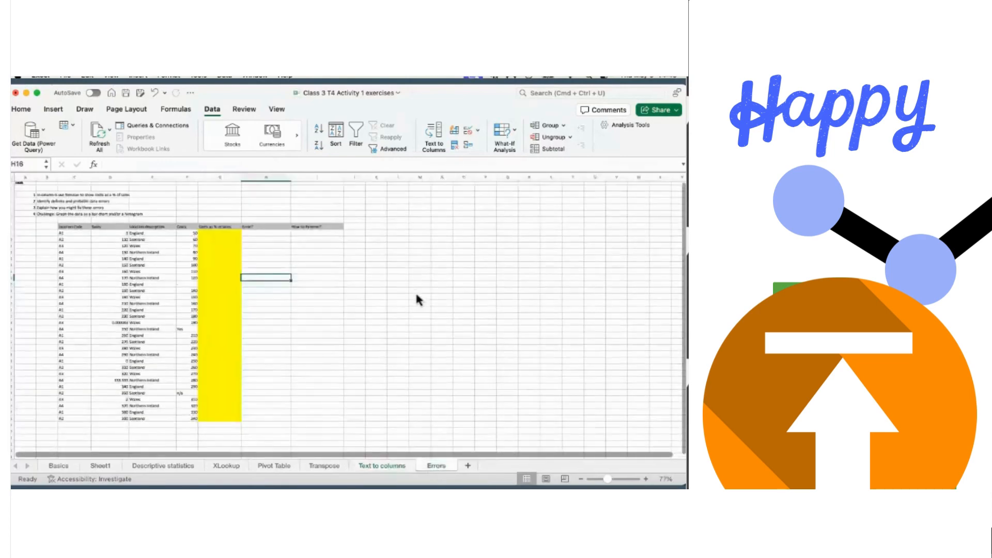
left_click(69, 226)
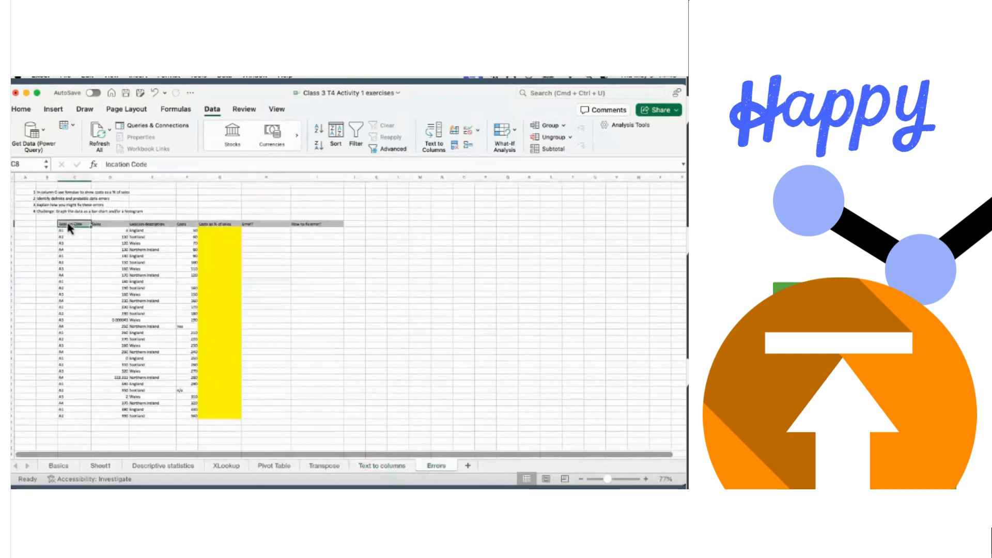
key("shift+Right")
key("shift+Right")
key("shift+Right")
key("shift+Right")
key("shift+Right")
key("shift+Right")
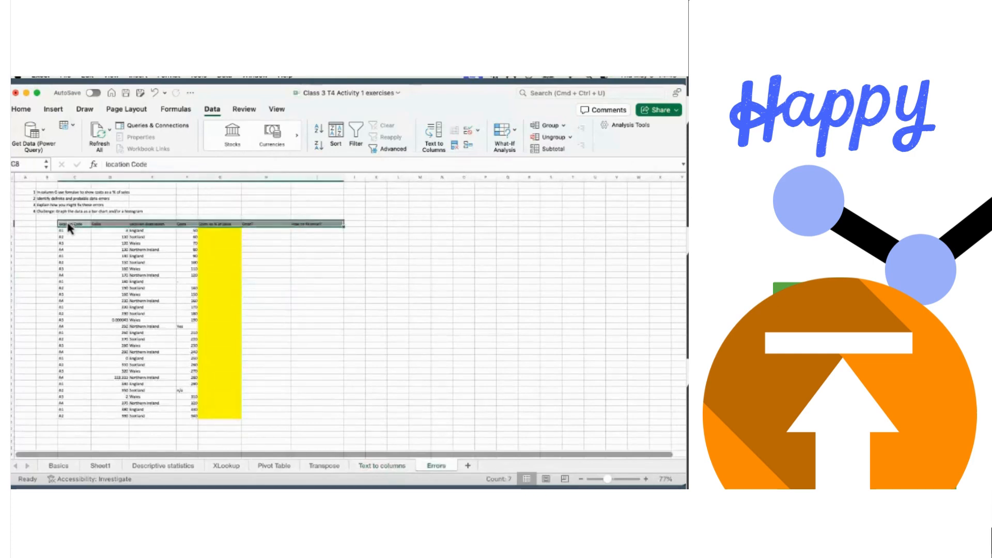
left_click(392, 229)
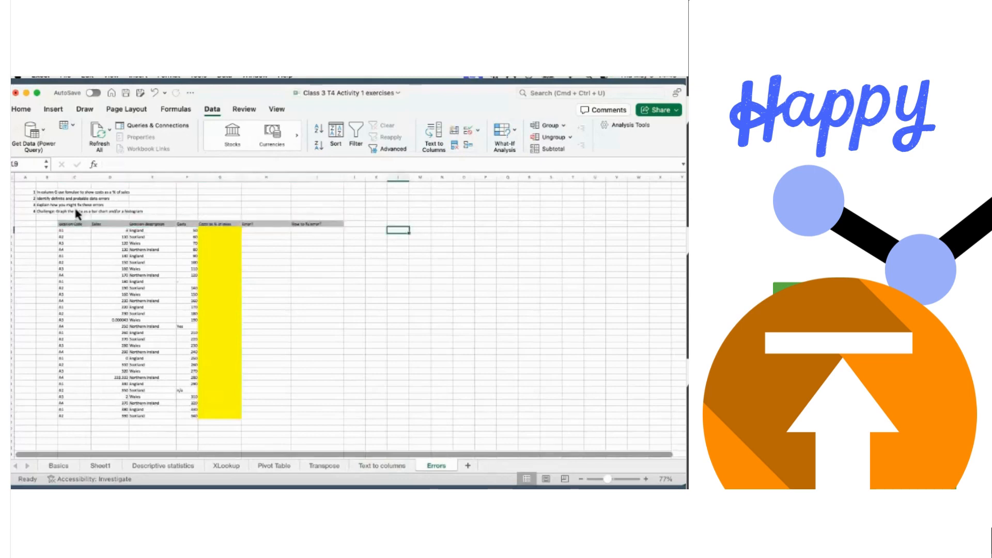
left_click(70, 225)
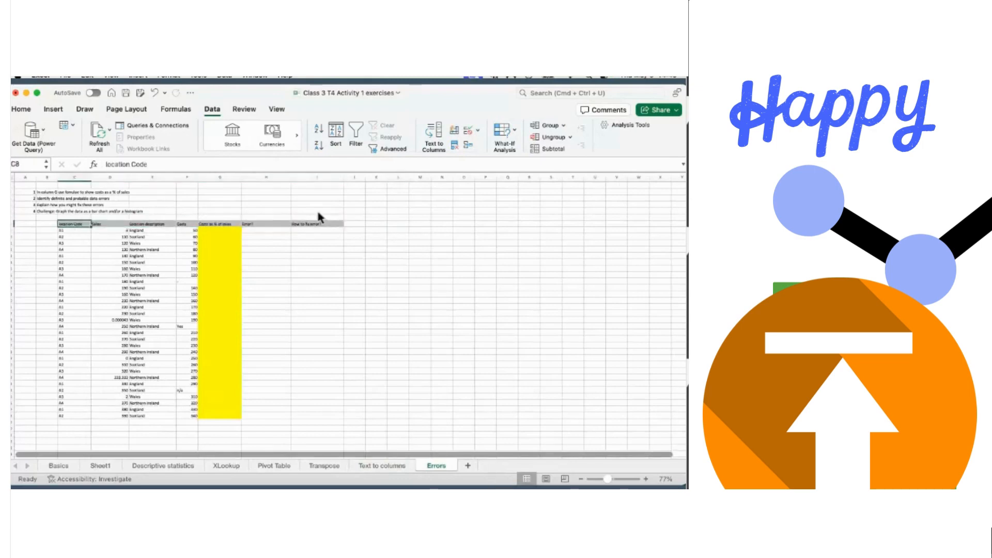
left_click(339, 226, "shift")
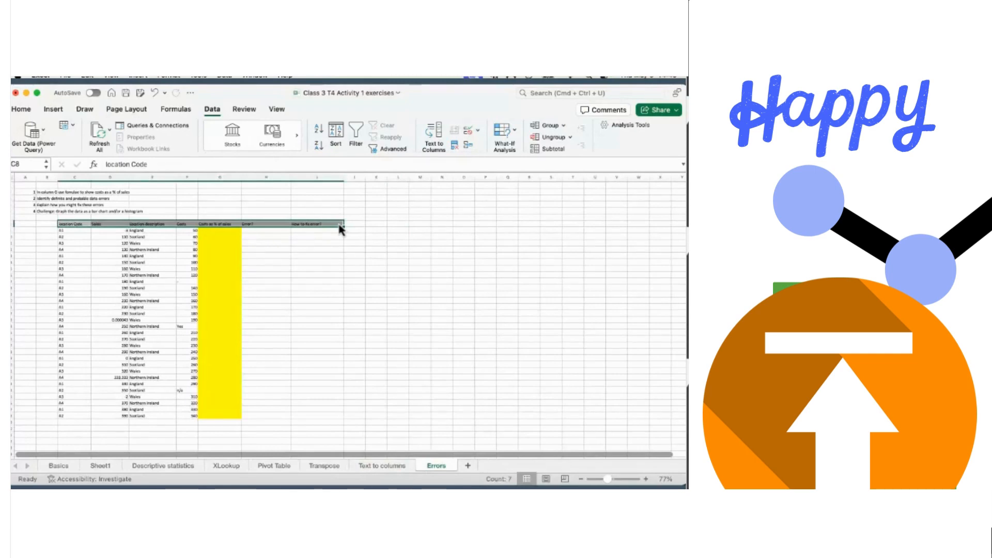
key("super+shift+Down")
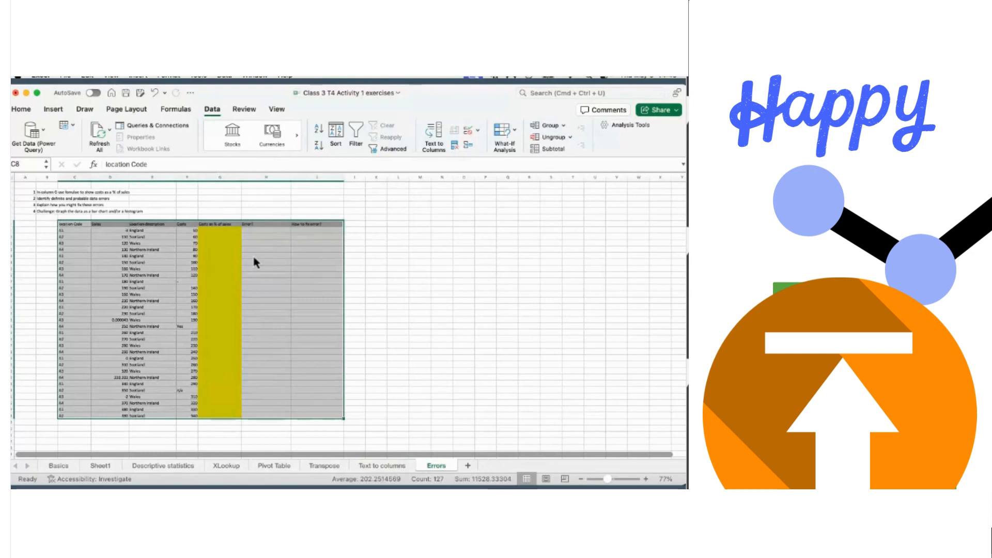
- Convert the selected range into a table with headers and zoom to 120%
key("super+t")
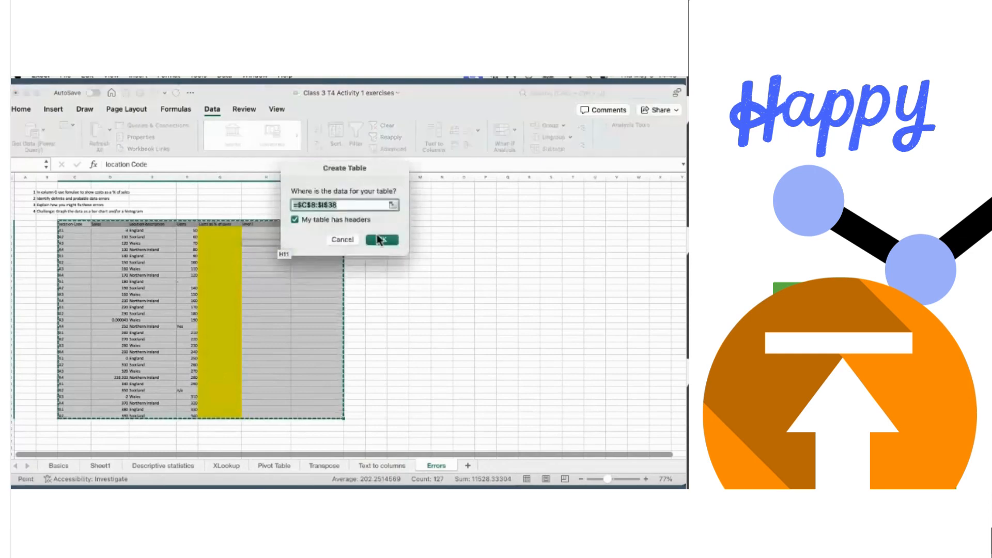
left_click(382, 239)
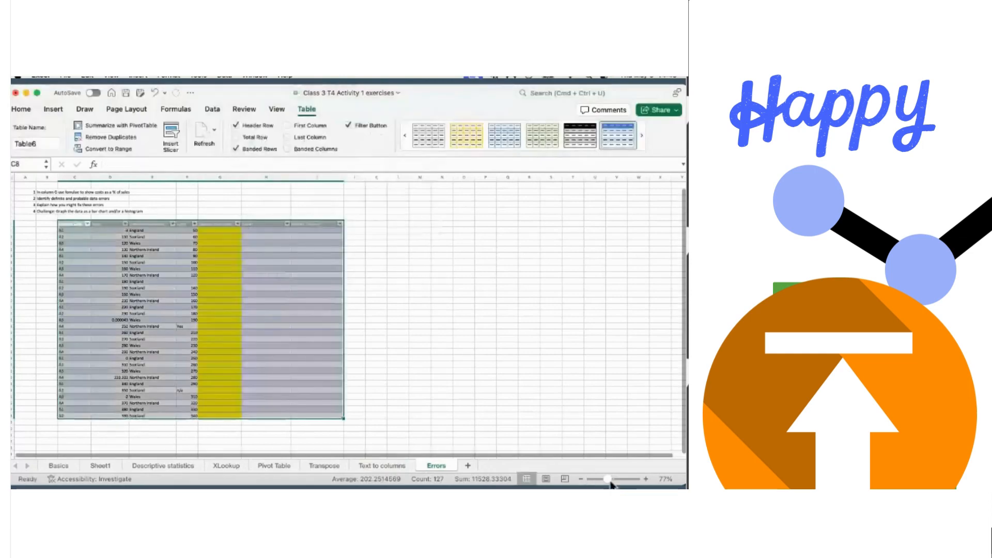
left_click(610, 479)
left_click_drag(610, 480, 615, 480)
scroll(553, 337, "up", 2)
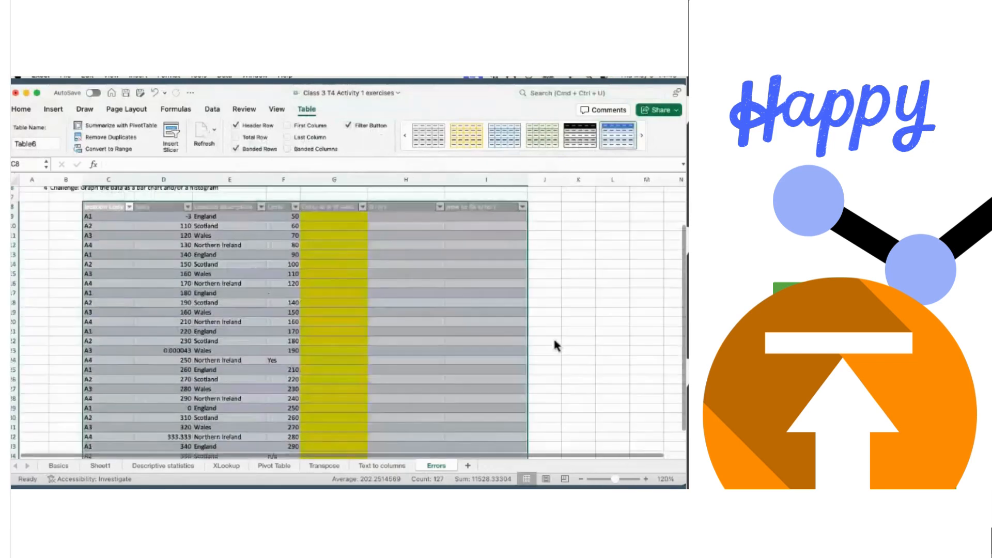
scroll(554, 344, "down", 2)
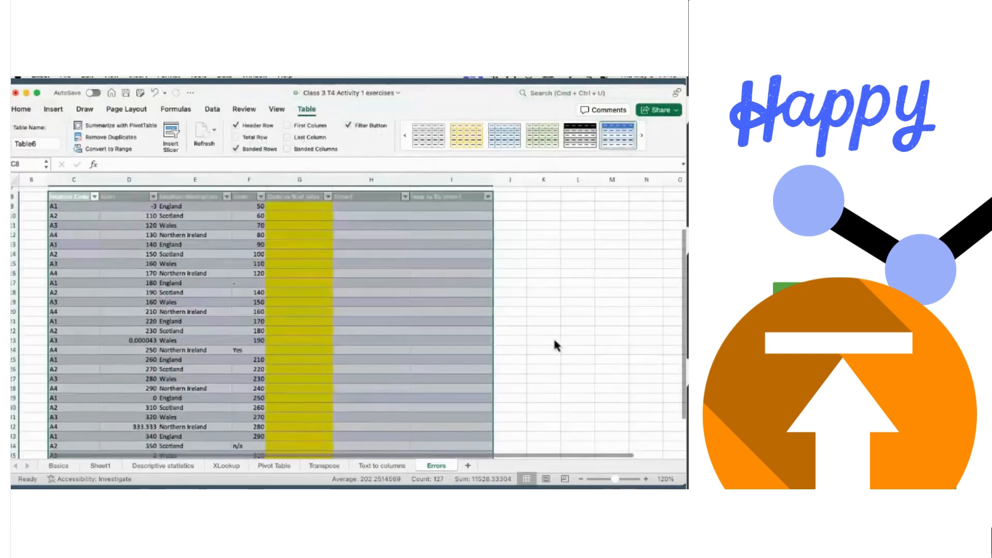
scroll(554, 345, "right", 1)
scroll(554, 340, "down", 1)
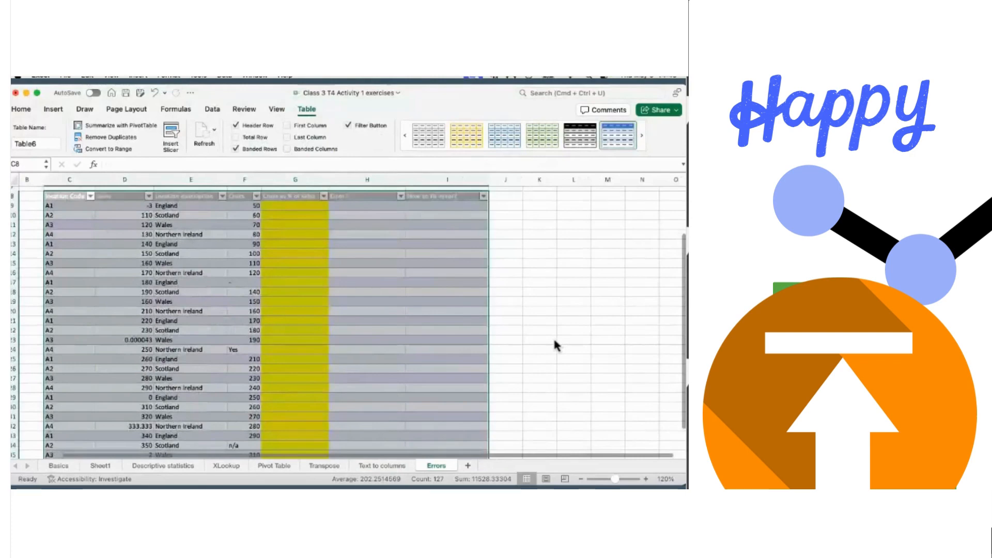
left_click(540, 265)
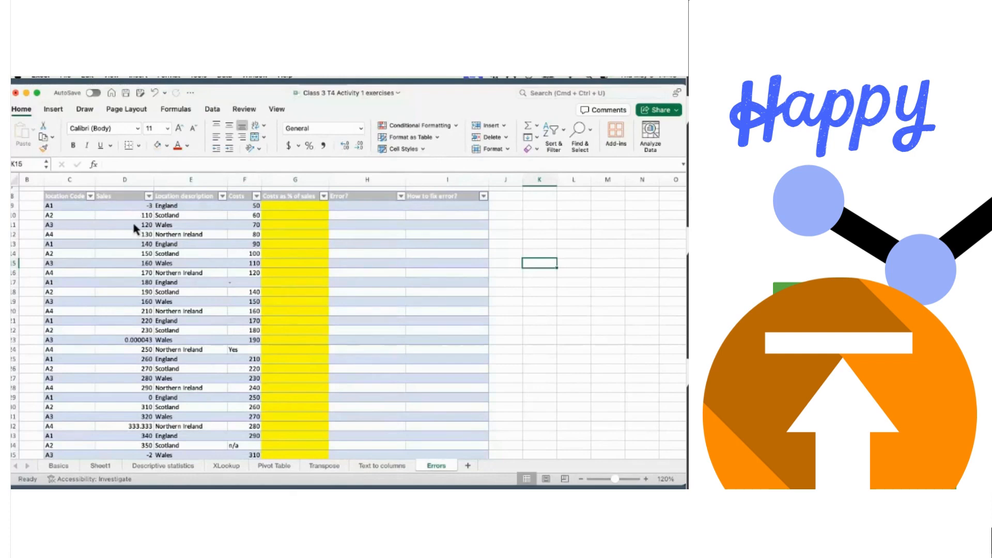
- Inspect odd entries: sales 0.000043, 333.333 and -2, and costs Yes, dash and n/a
left_click(137, 340)
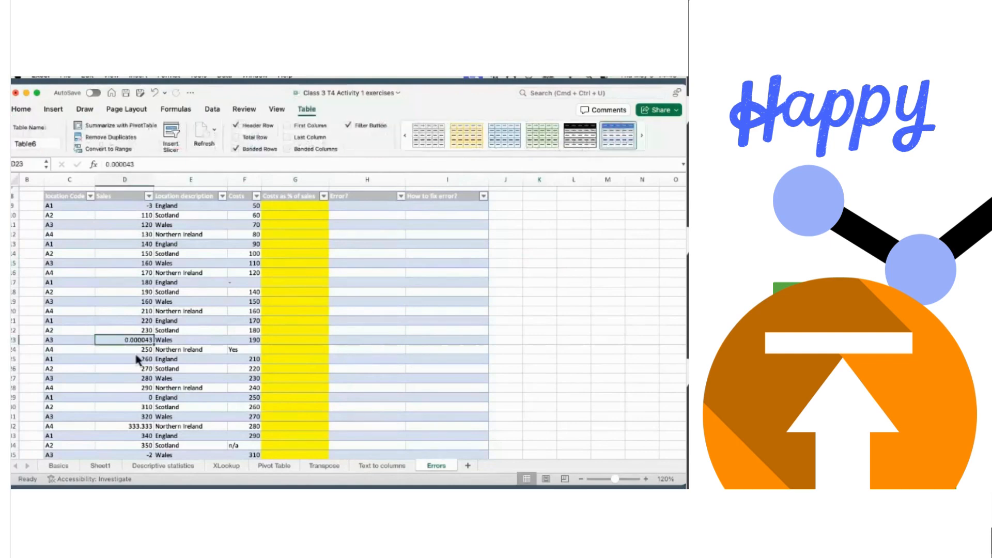
left_click(132, 427)
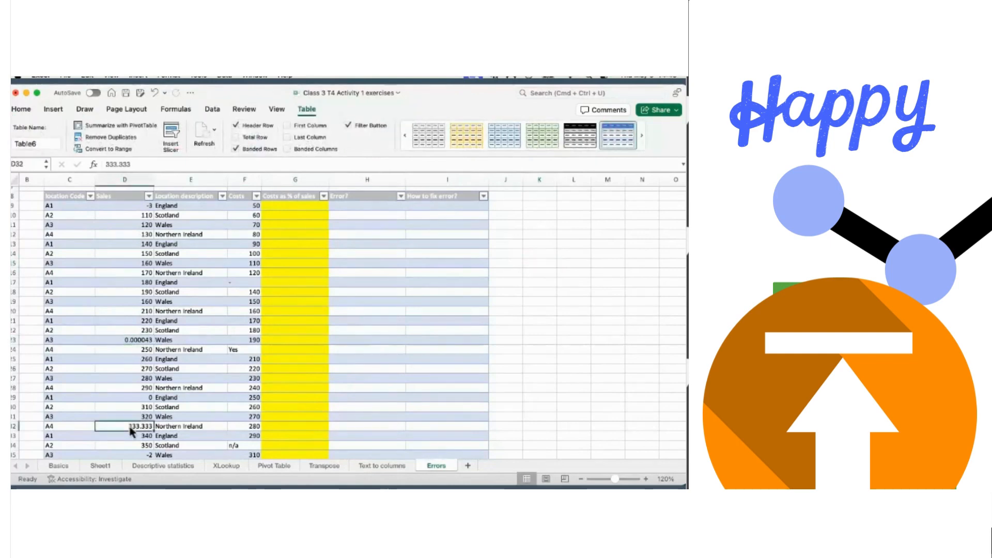
scroll(132, 432, "down", 3)
scroll(132, 431, "up", 4)
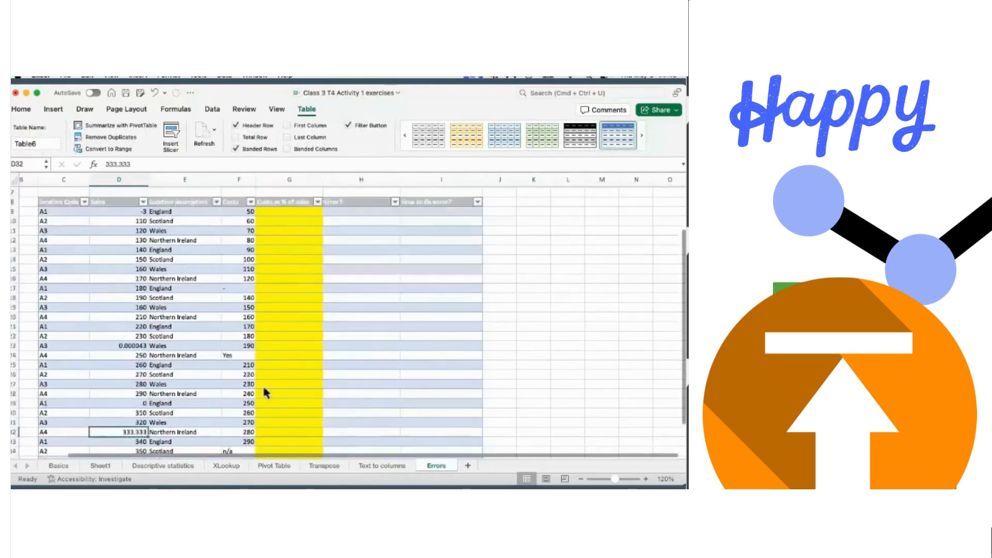
left_click(241, 357)
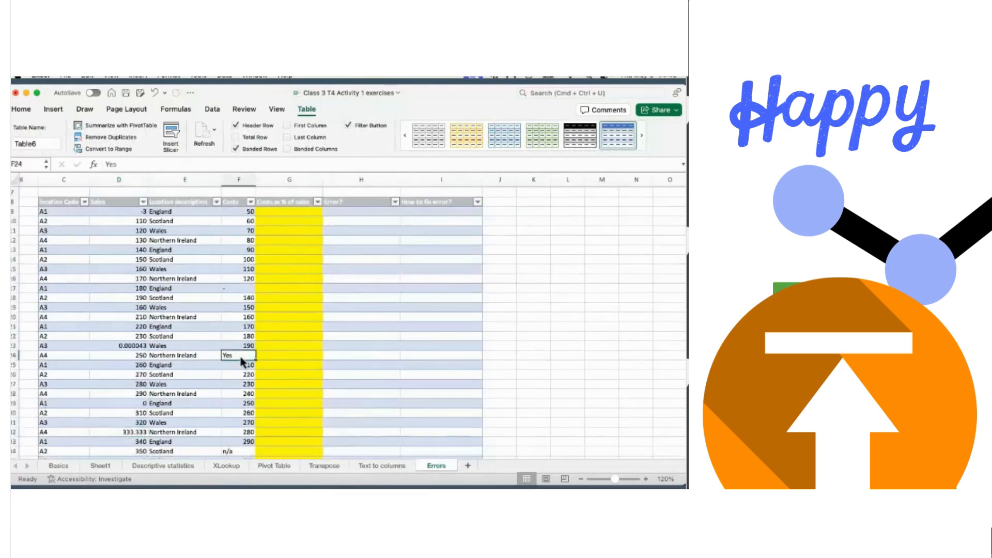
left_click(242, 291)
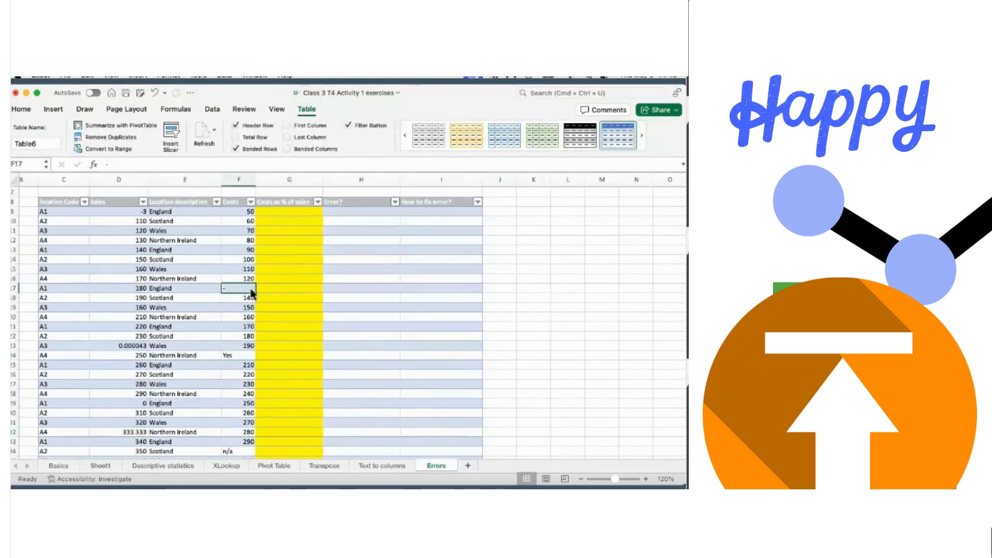
scroll(250, 289, "down", 5)
scroll(249, 296, "down", 2)
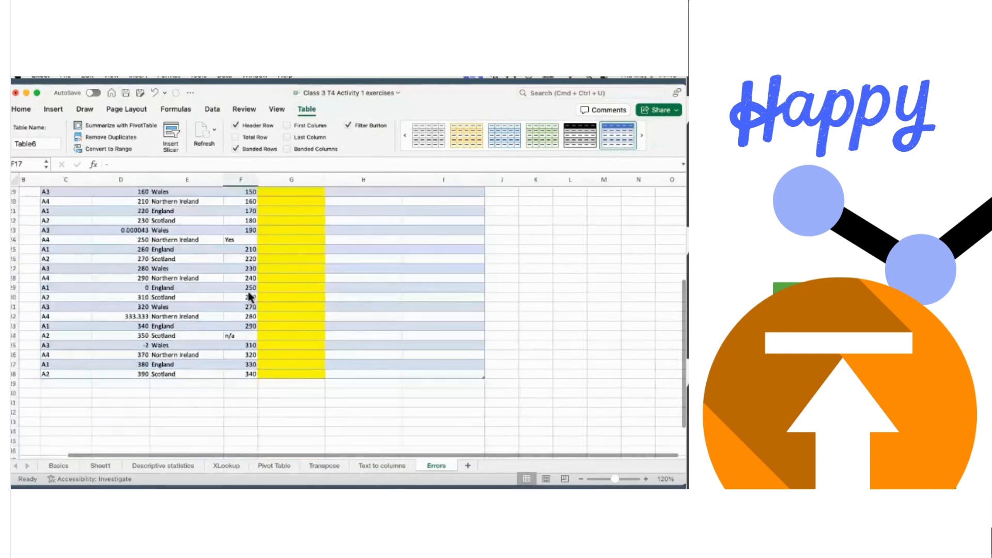
left_click(235, 337)
scroll(233, 334, "up", 2)
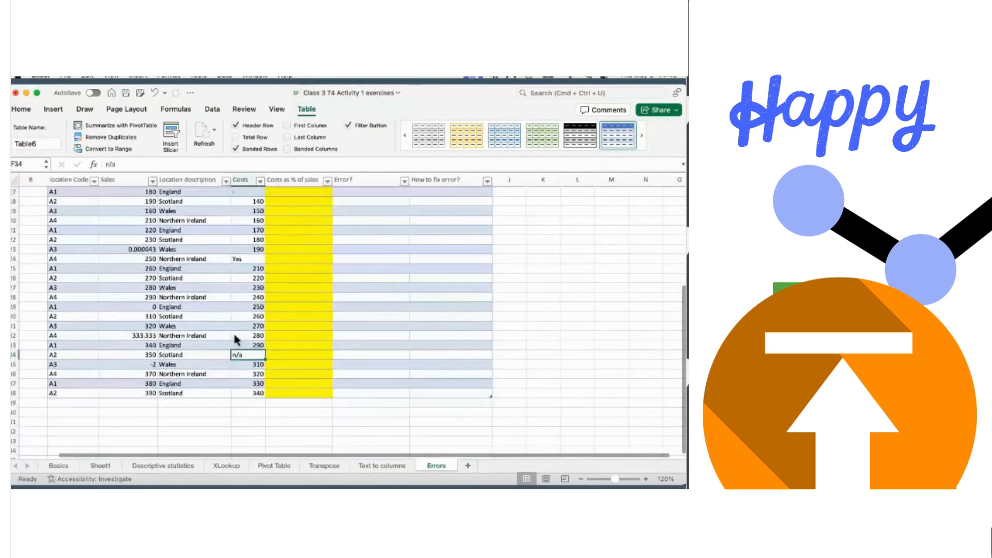
left_click(150, 365)
scroll(231, 357, "up", 8)
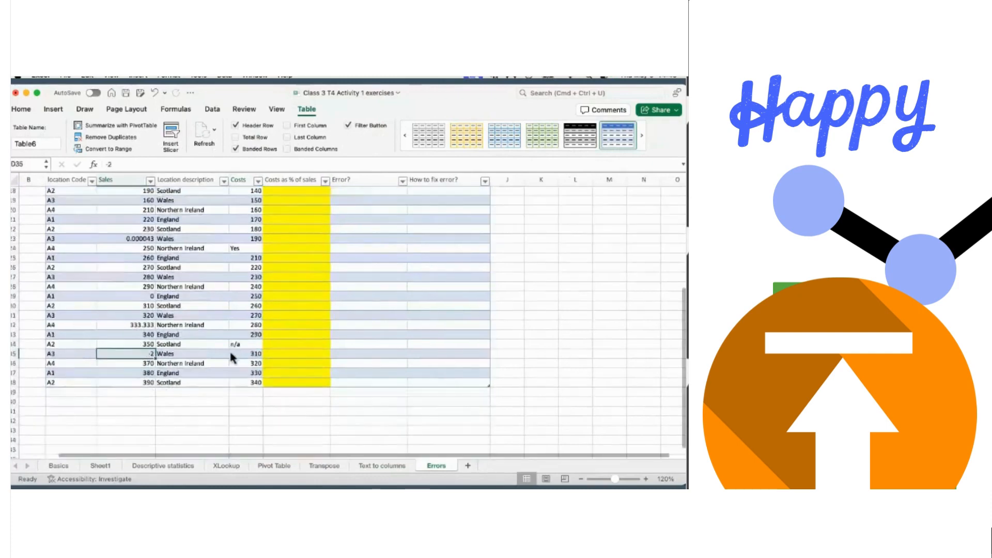
scroll(231, 357, "down", 1)
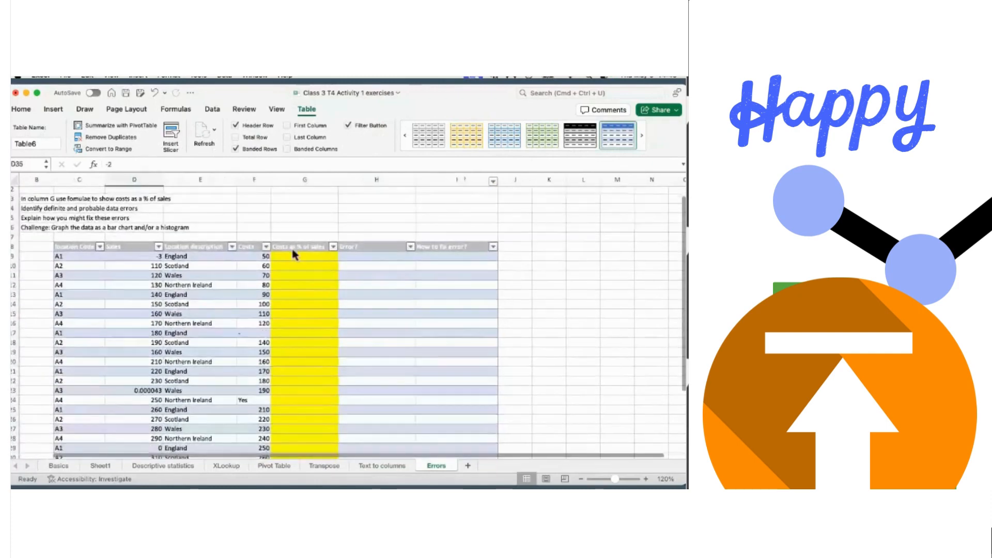
left_click(317, 257)
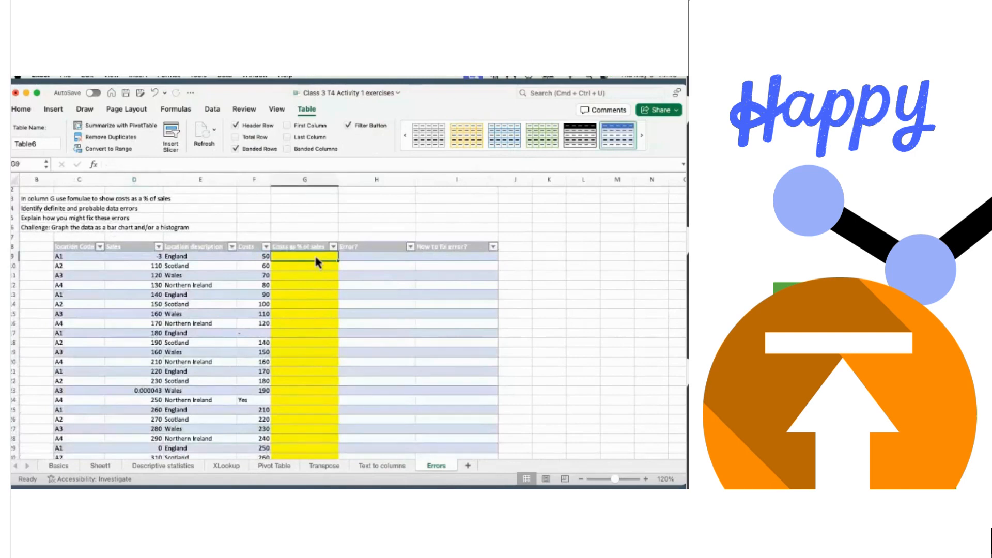
type("=")
left_click(257, 259)
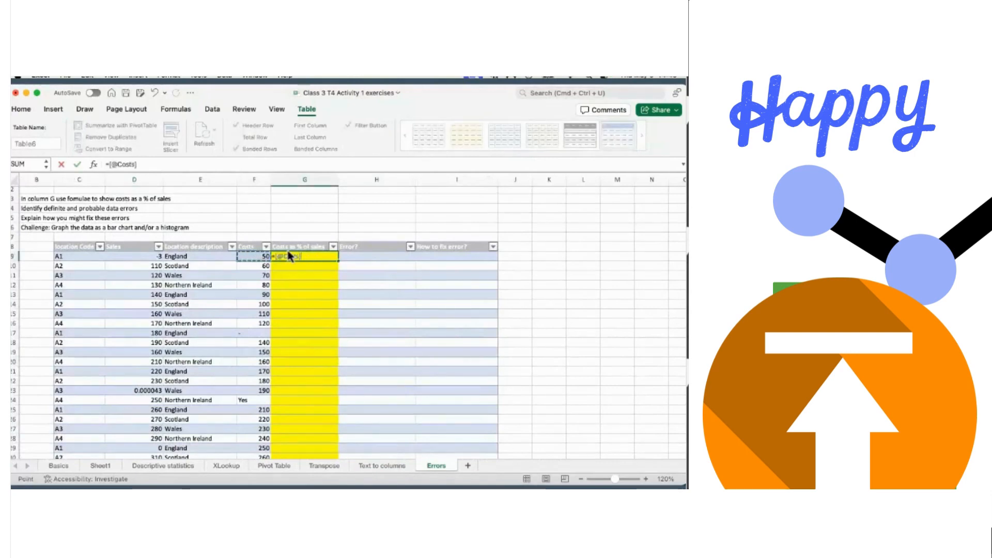
type("/")
left_click(142, 256)
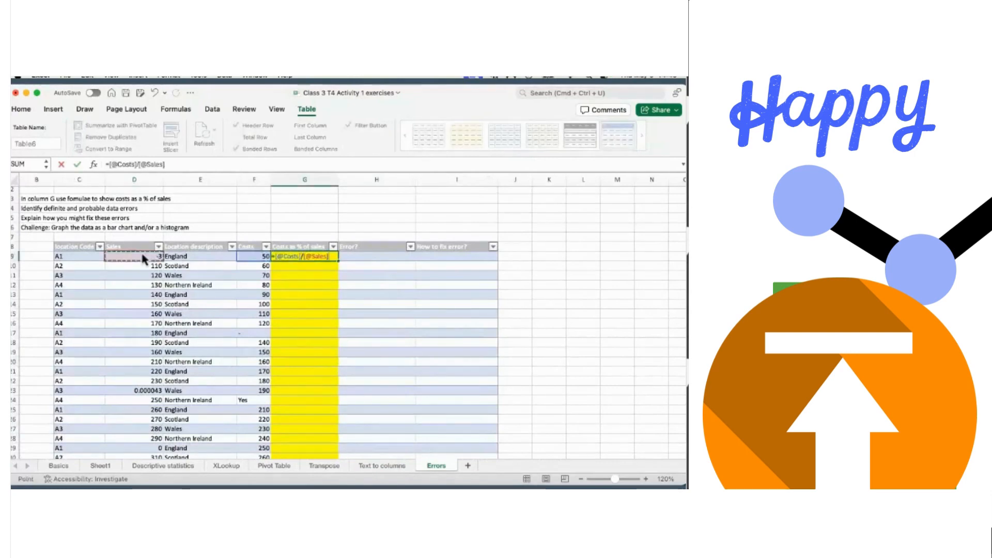
key("Return")
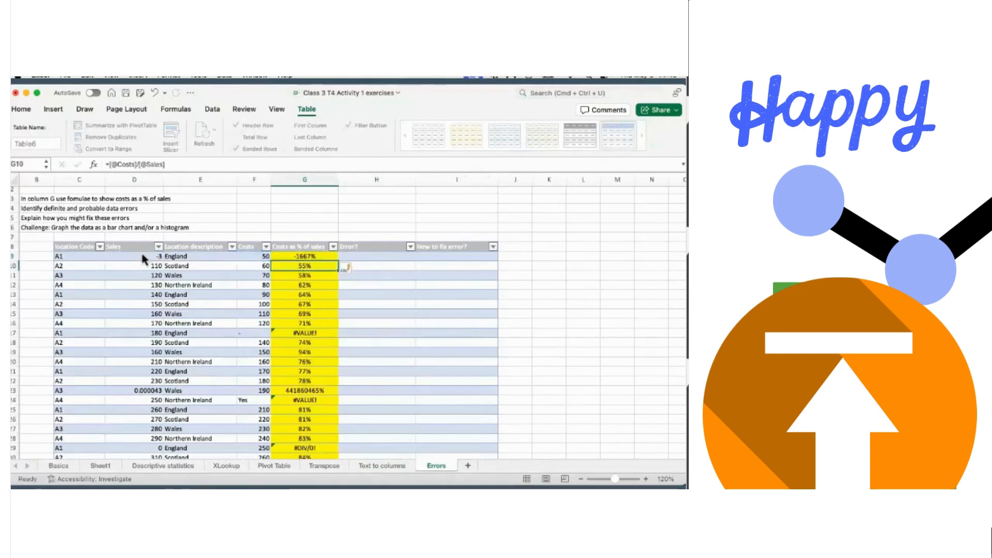
scroll(417, 286, "down", 3)
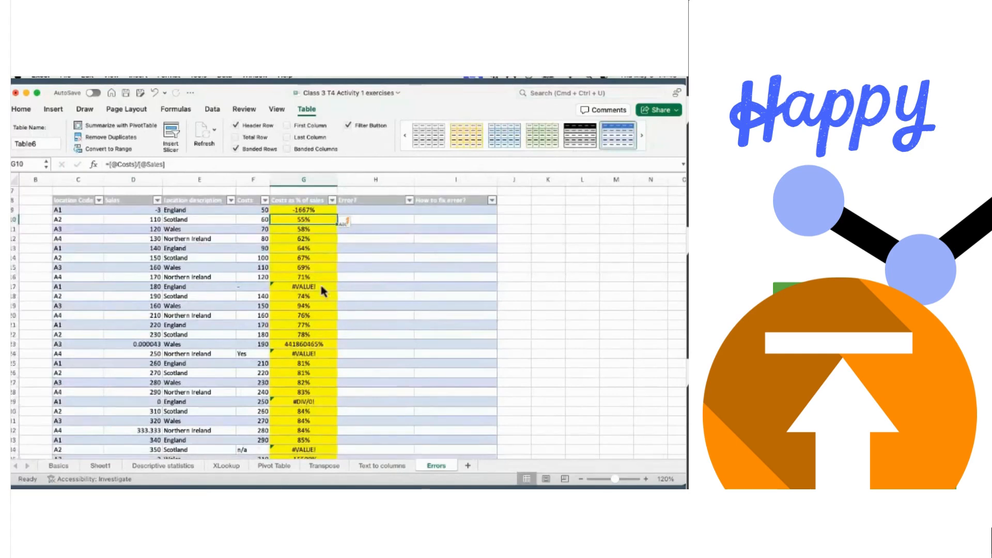
scroll(320, 284, "down", 1)
scroll(321, 278, "down", 3)
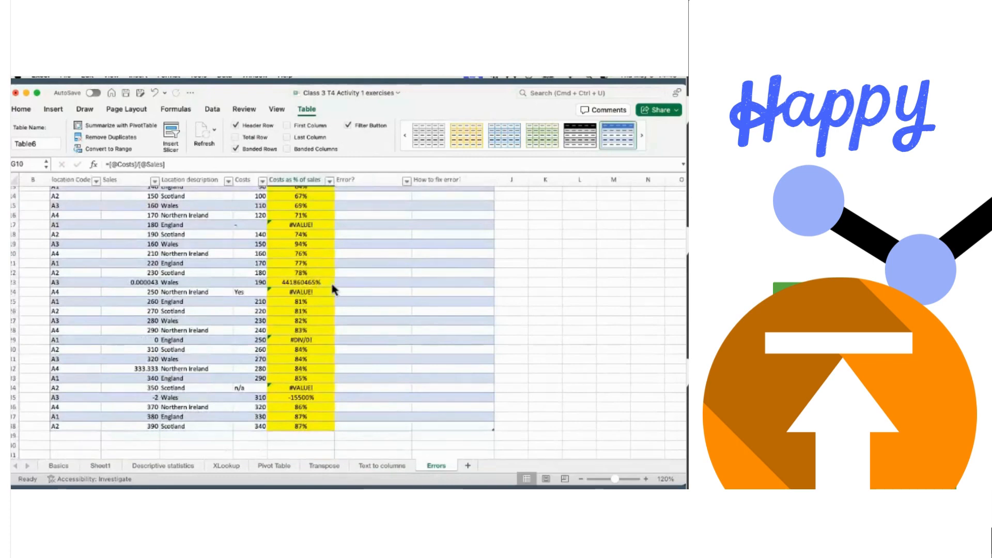
scroll(333, 289, "down", 2)
scroll(332, 288, "down", 5)
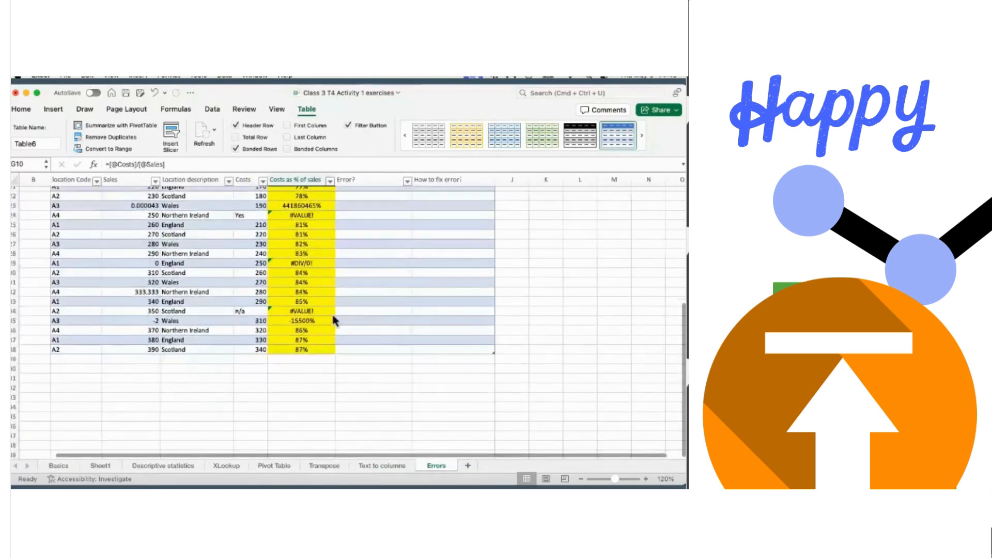
scroll(333, 321, "up", 2)
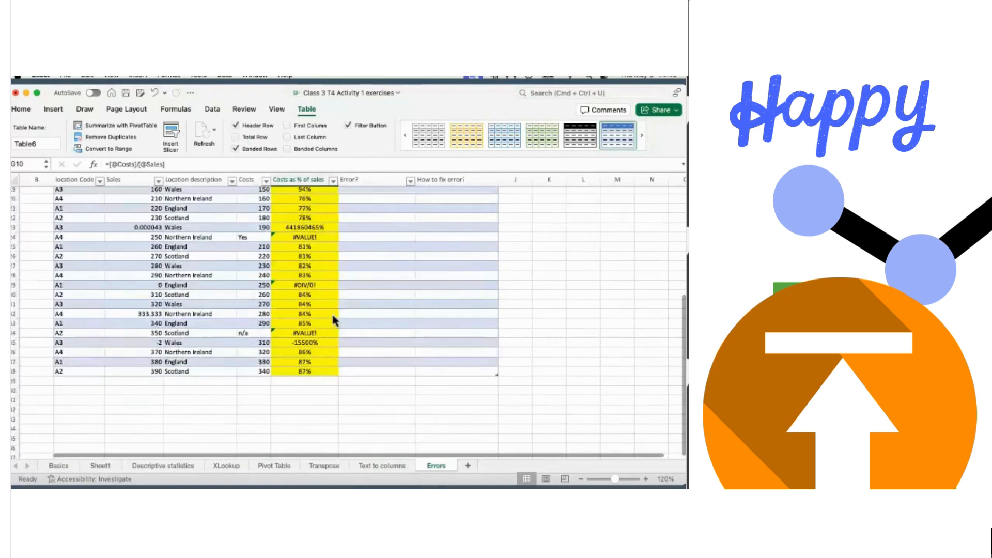
scroll(333, 317, "up", 8)
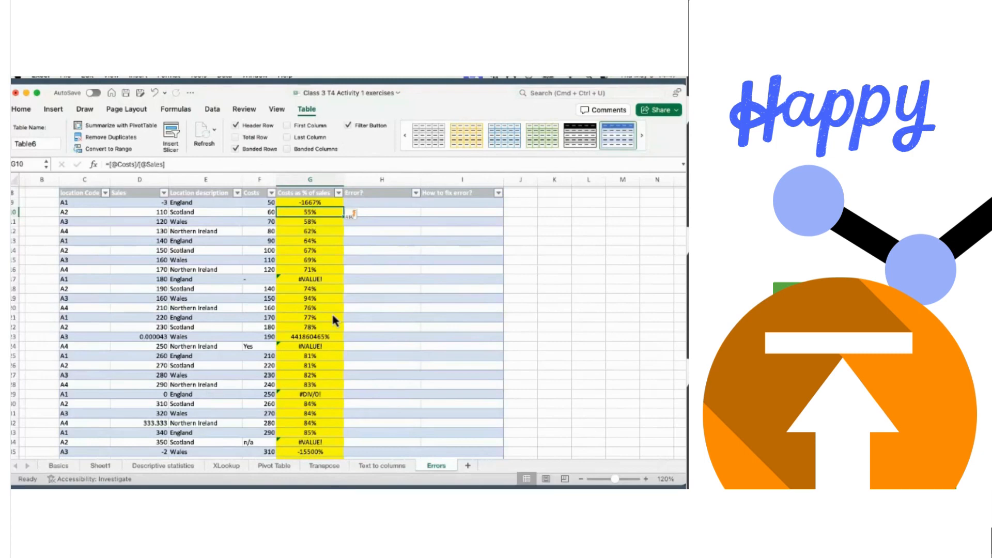
- Select the percentage results from G9 down to G38
left_click(308, 202)
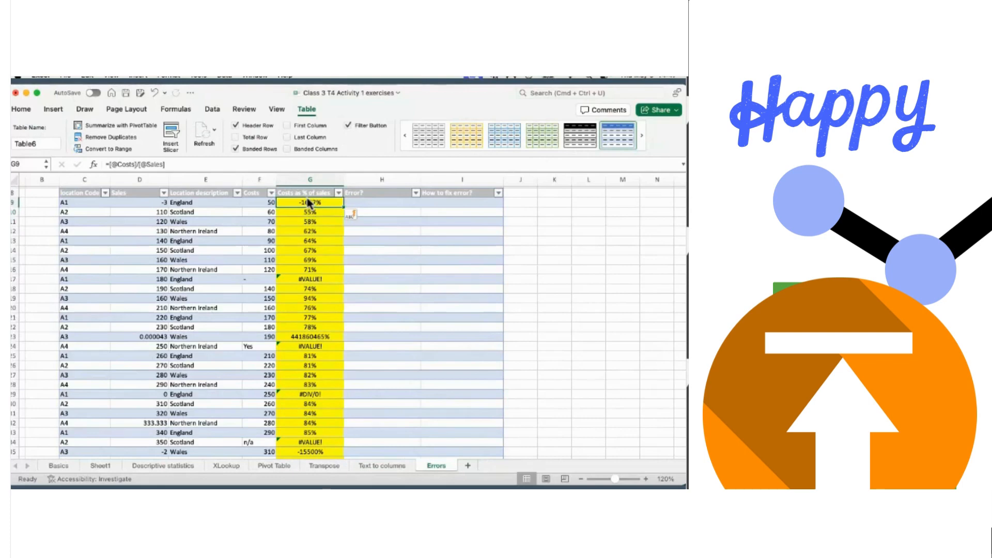
key("ctrl+shift+Down")
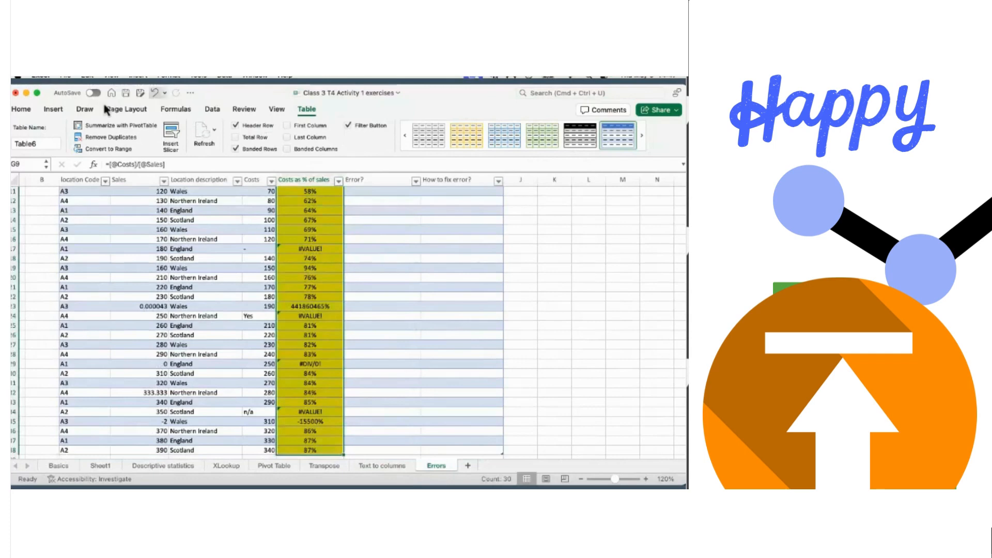
- With column G selected, bring up Conditional Formatting's Highlight Cells Rules > Between option
left_click(213, 109)
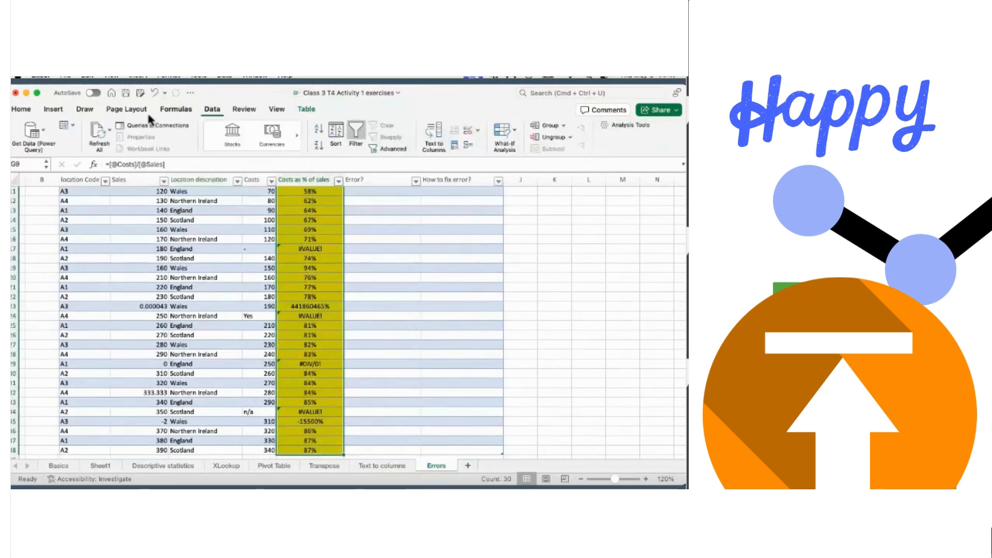
left_click(23, 109)
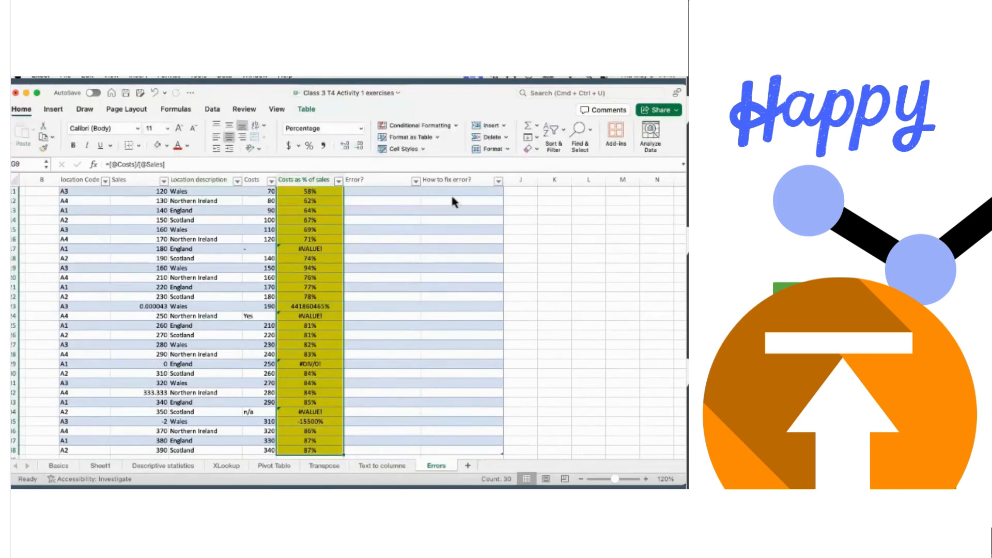
left_click(454, 126)
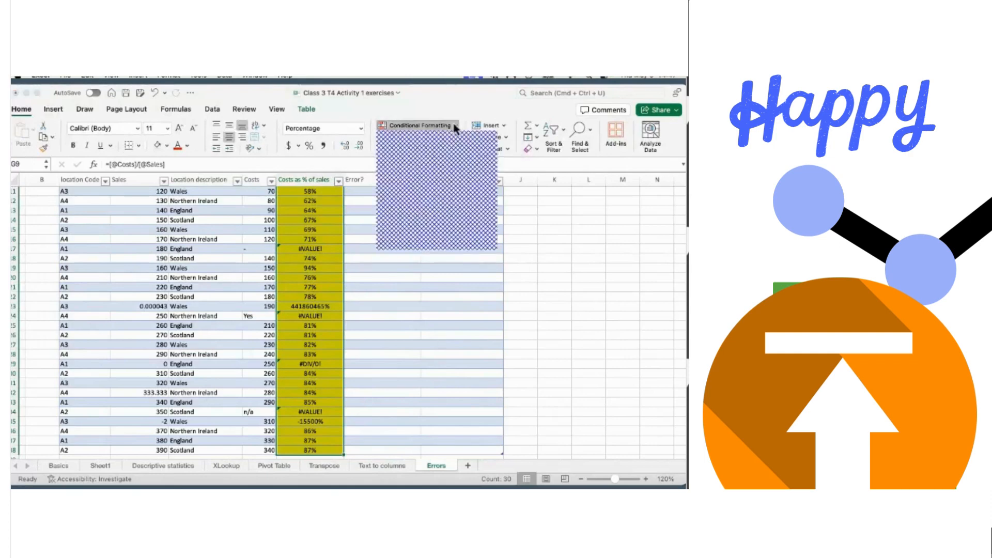
mouse_move(443, 138)
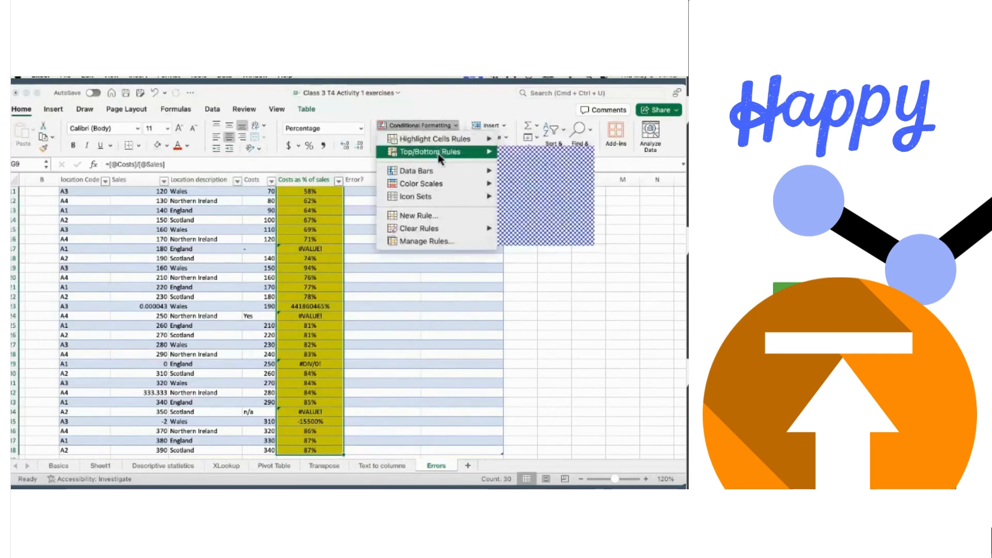
mouse_move(436, 172)
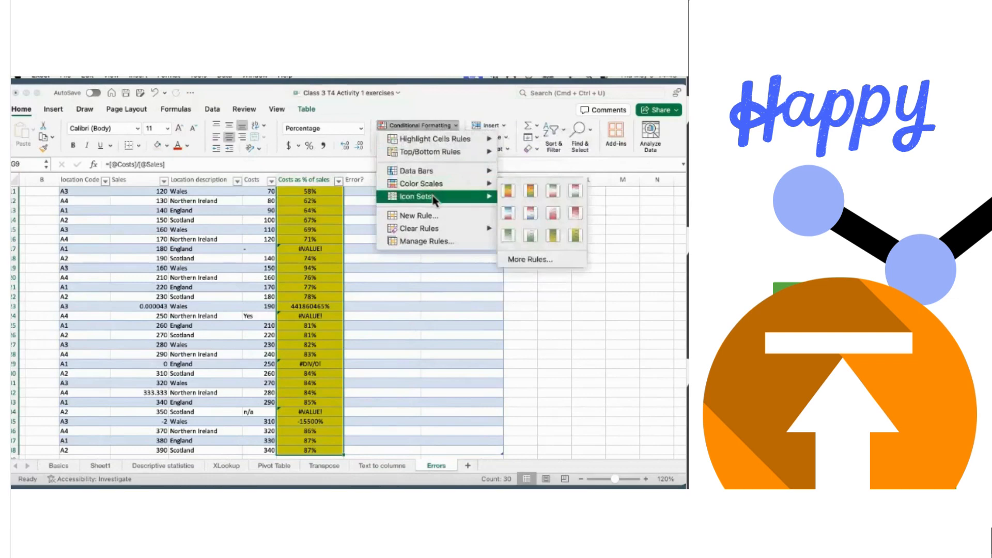
mouse_move(433, 228)
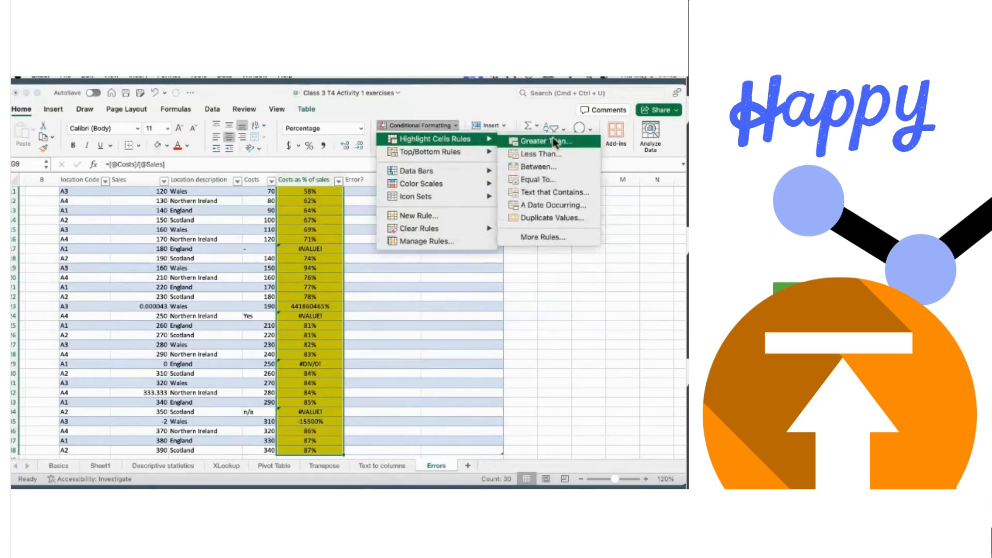
- Add a Between 1 and 100 rule with Green Fill with Dark Green Text to column G
left_click(541, 166)
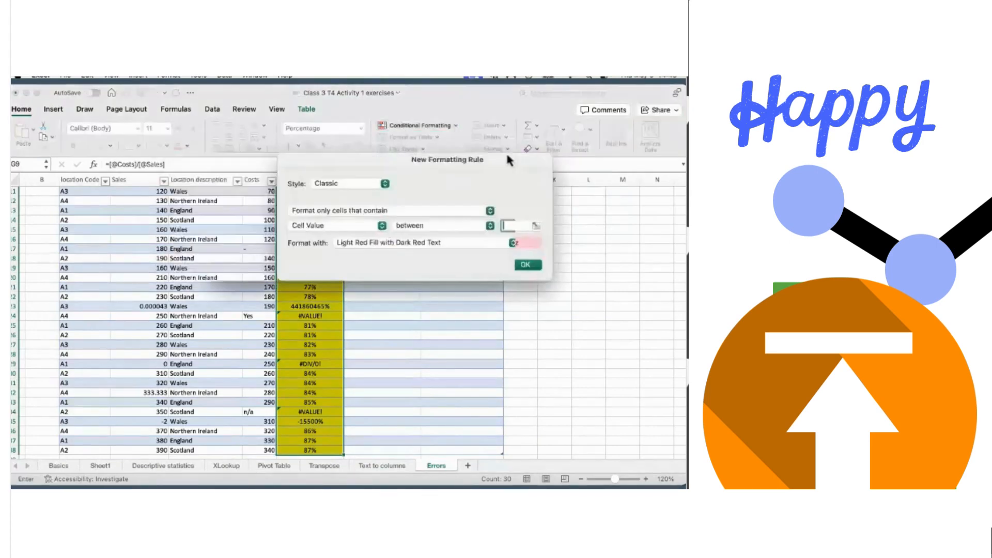
left_click_drag(537, 148, 562, 136)
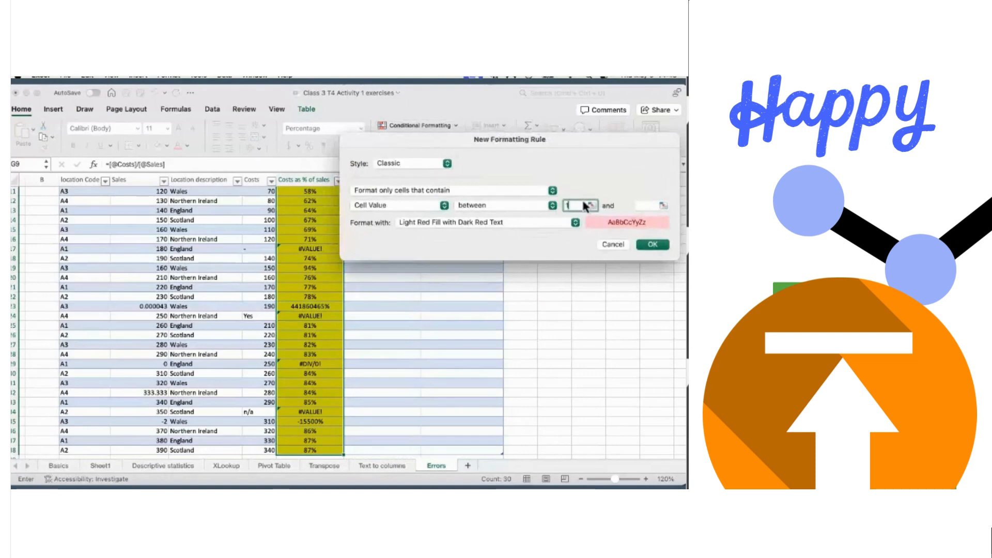
left_click(641, 205)
type("1")
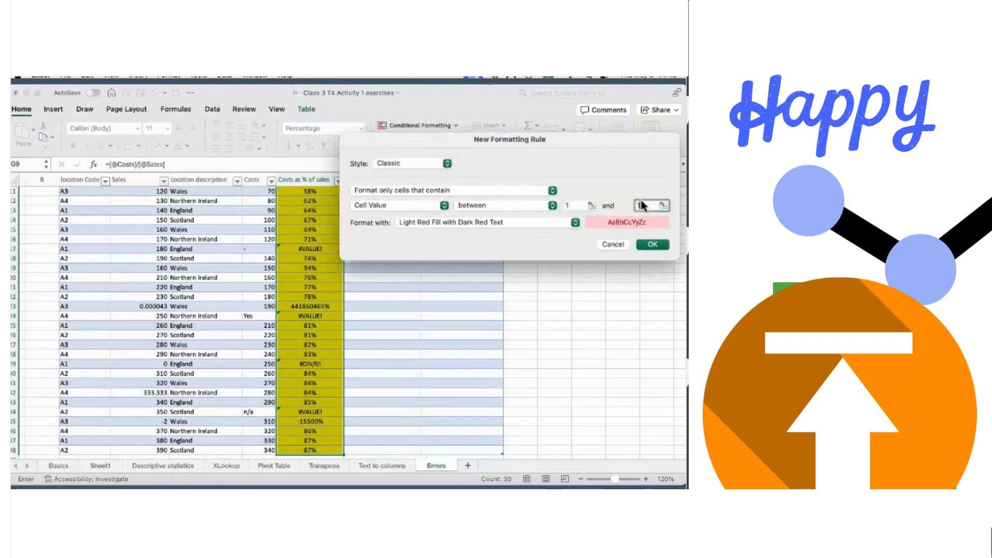
type("00")
left_click(576, 223)
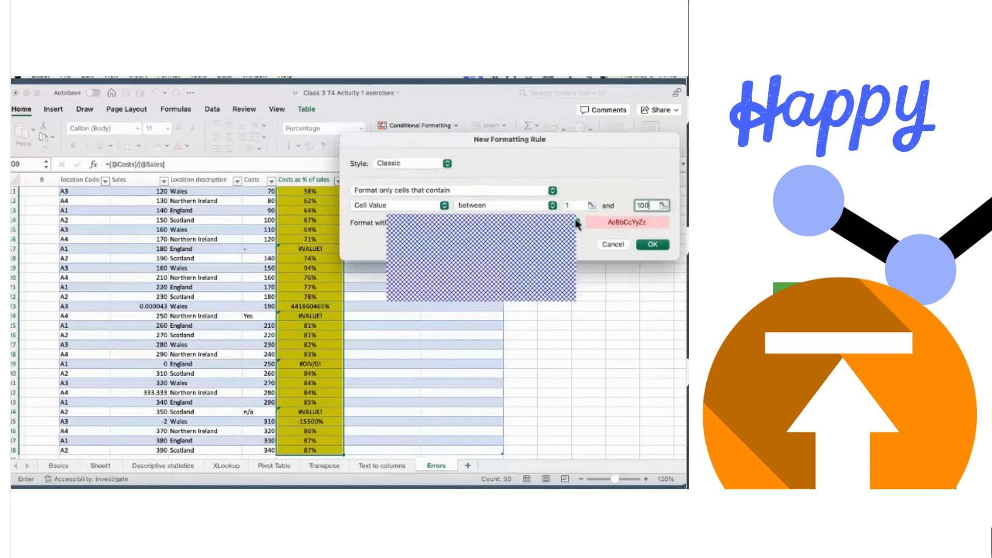
left_click(548, 249)
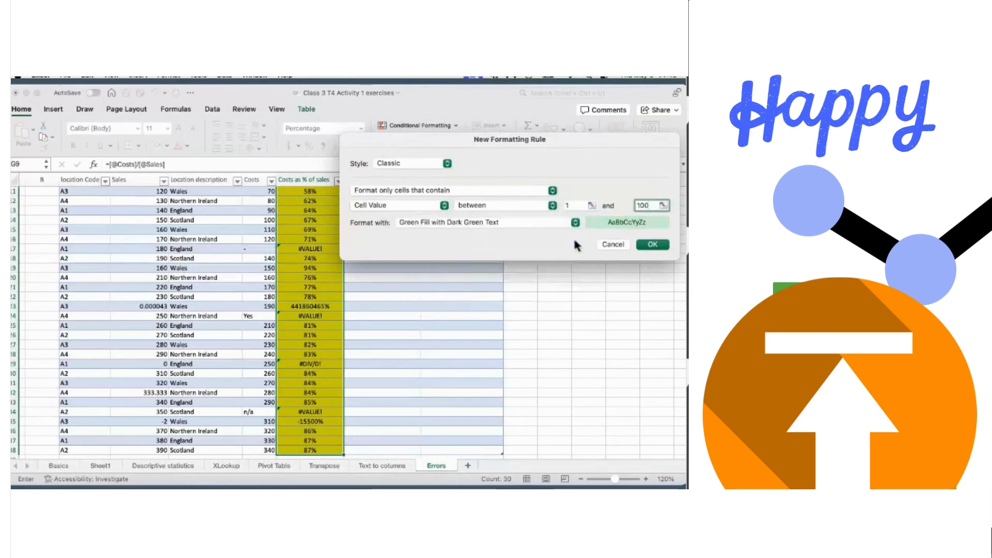
left_click(653, 245)
scroll(433, 256, "up", 4)
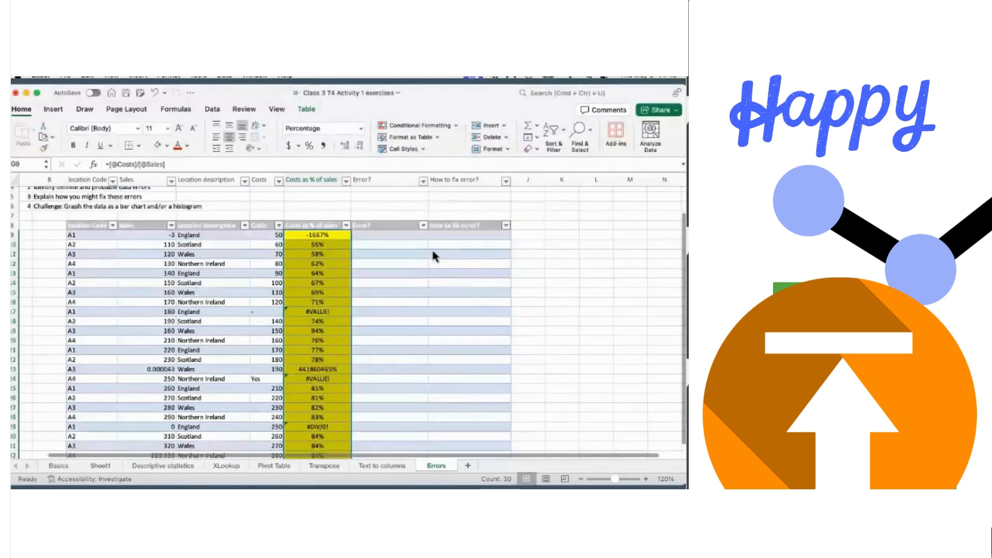
- Add a Between 0 and 100 rule with Green Fill with Dark Green Text to Costs as % of sales
scroll(432, 247, "down", 1)
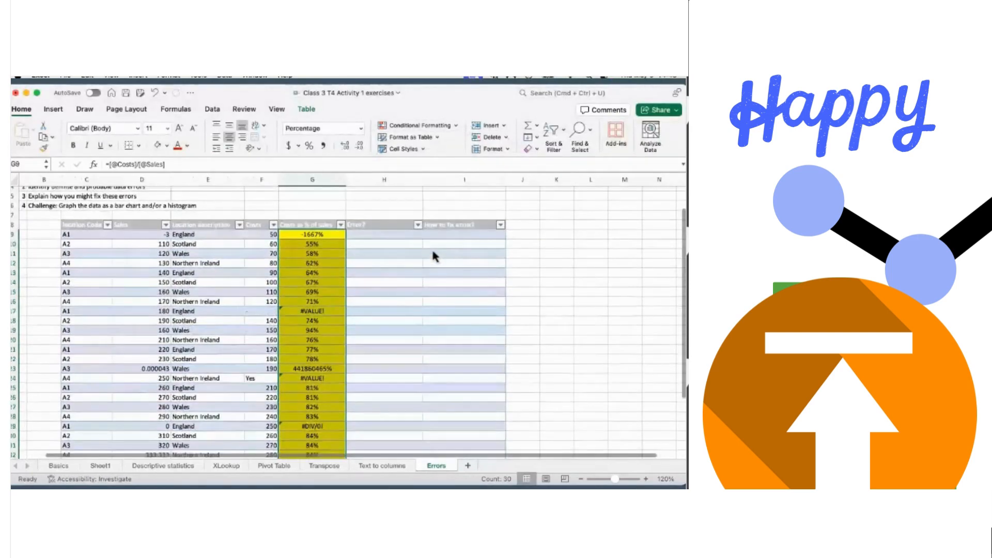
left_click(454, 126)
mouse_move(485, 139)
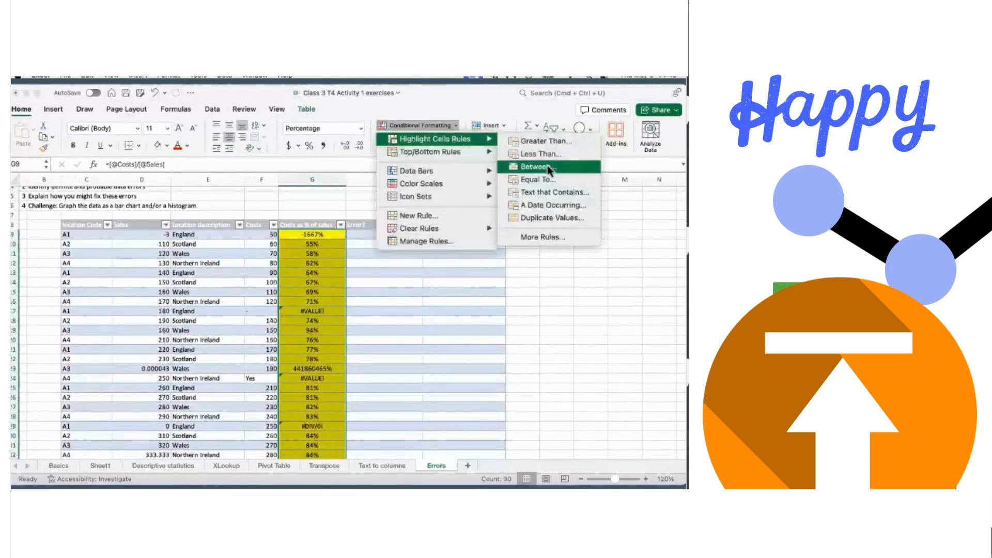
left_click(539, 167)
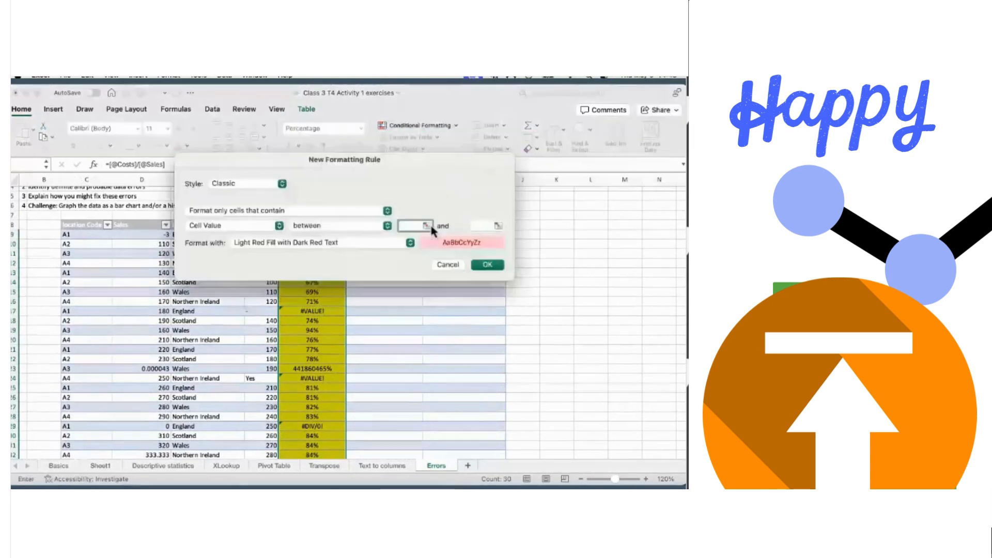
type("0")
left_click(474, 226)
type("100")
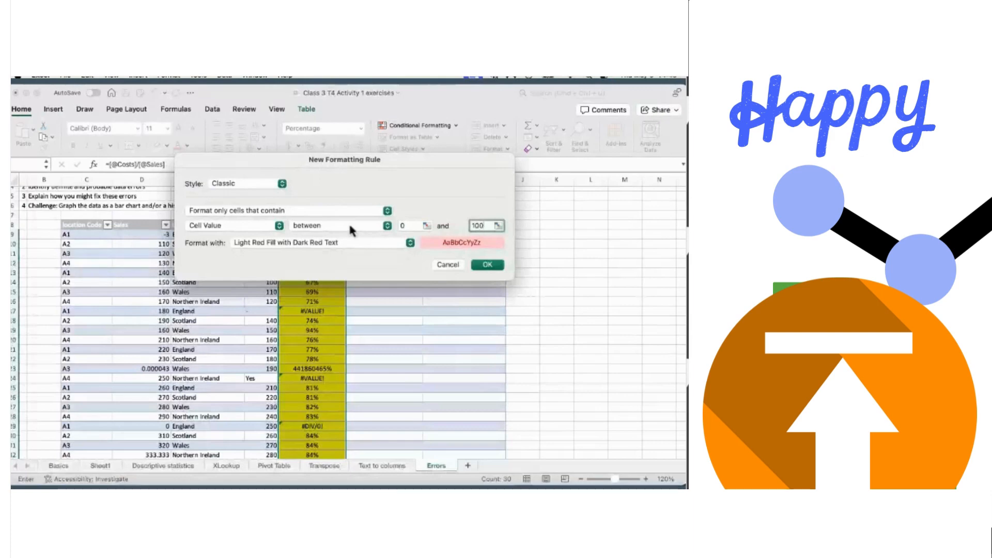
left_click(409, 243)
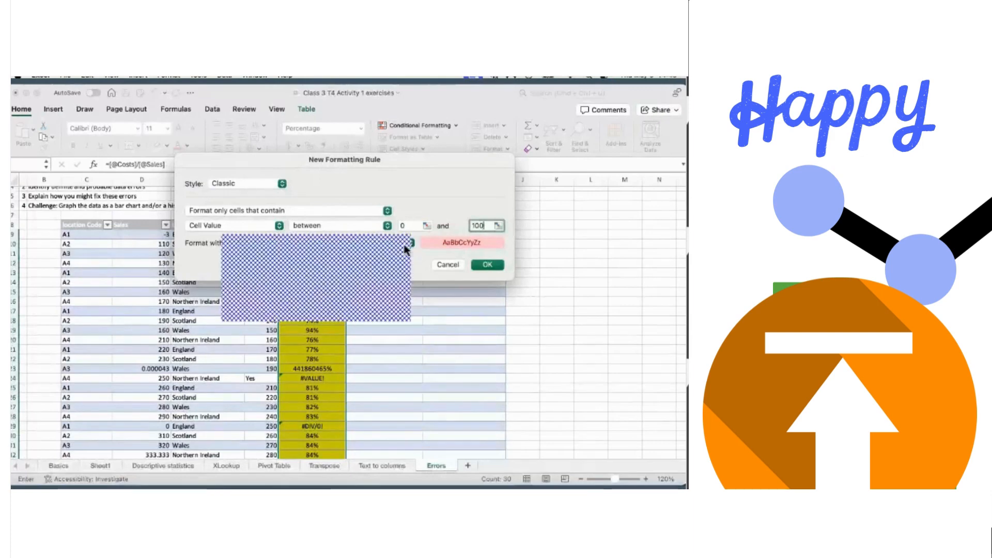
left_click(384, 262)
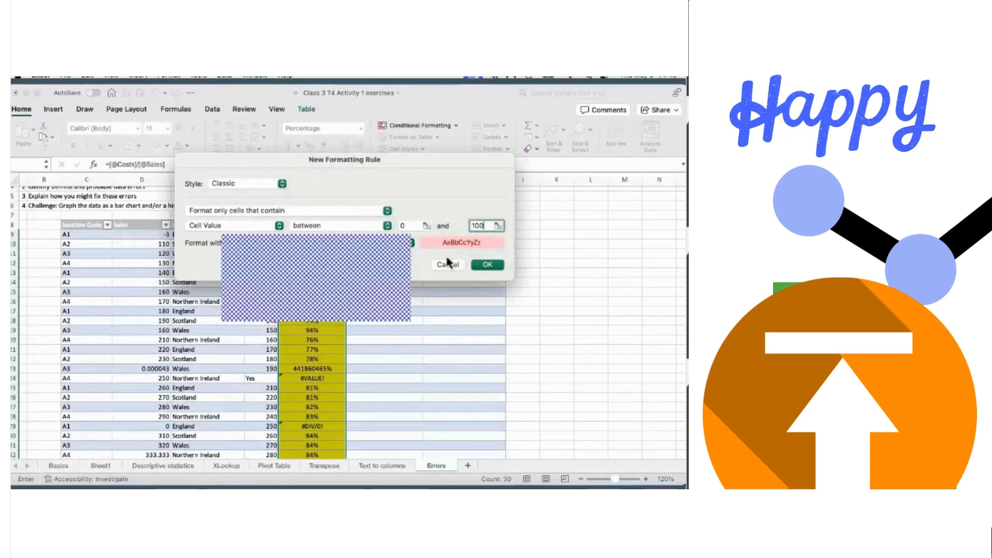
left_click(488, 264)
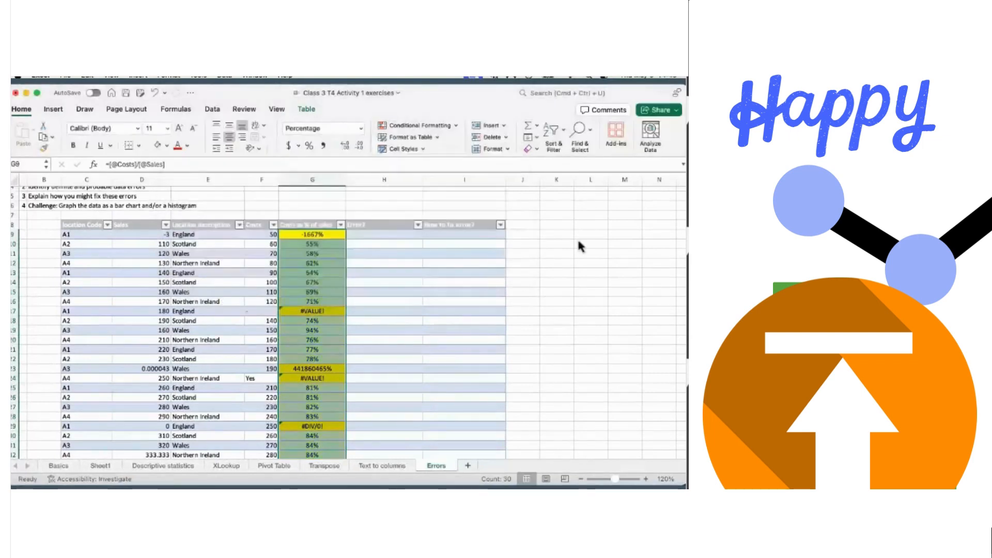
left_click(579, 243)
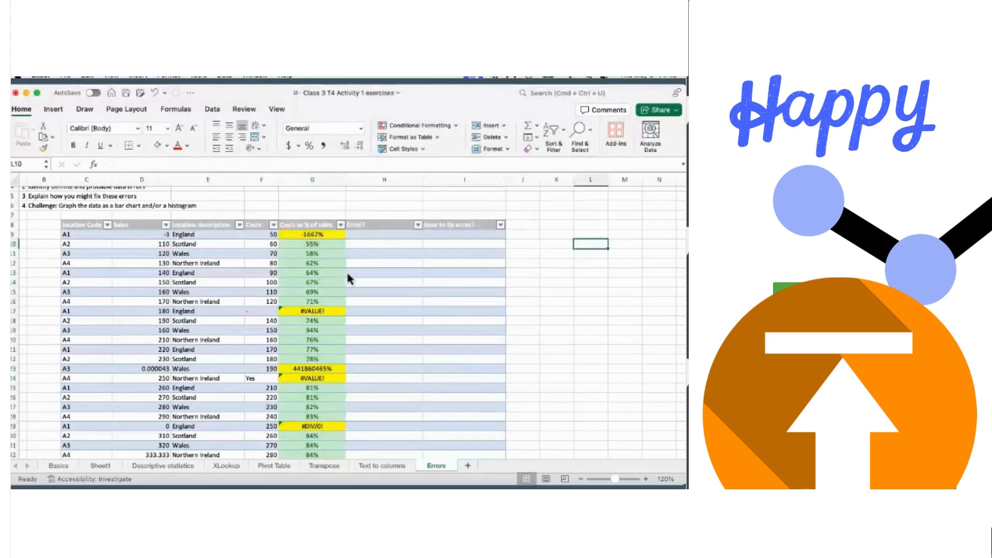
- Select the Sales column from D9 down to the last row with Ctrl+Shift+Down
scroll(332, 251, "down", 2)
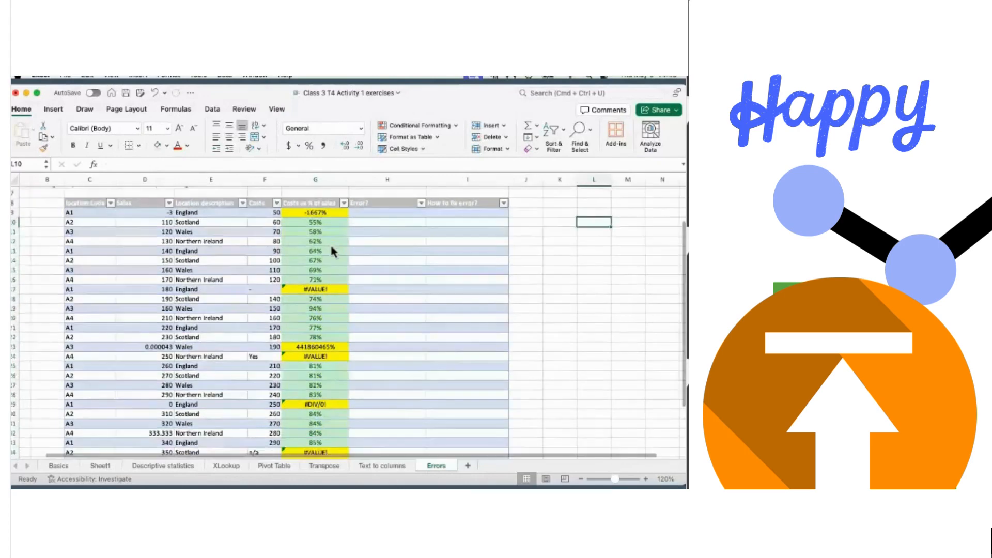
scroll(333, 251, "down", 2)
scroll(332, 251, "up", 2)
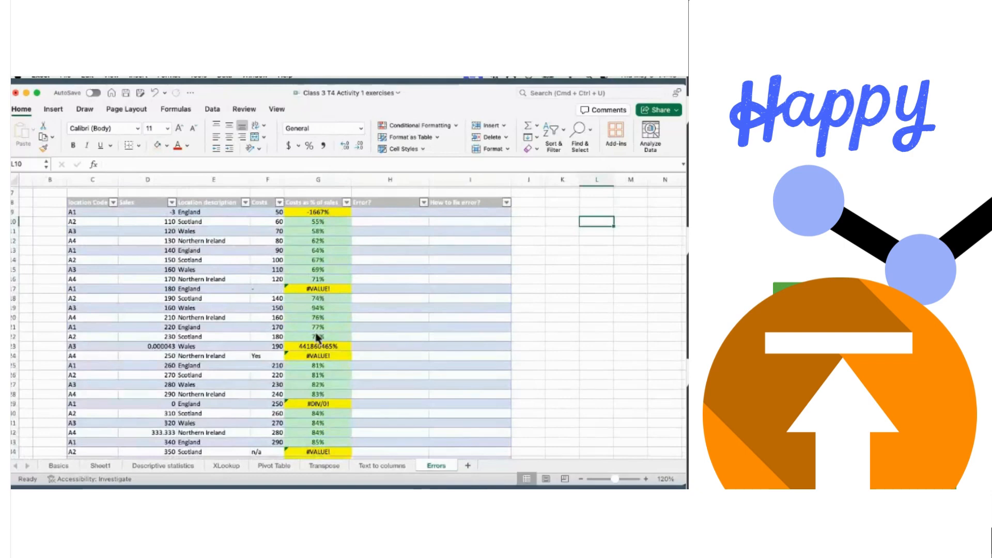
scroll(318, 337, "down", 5)
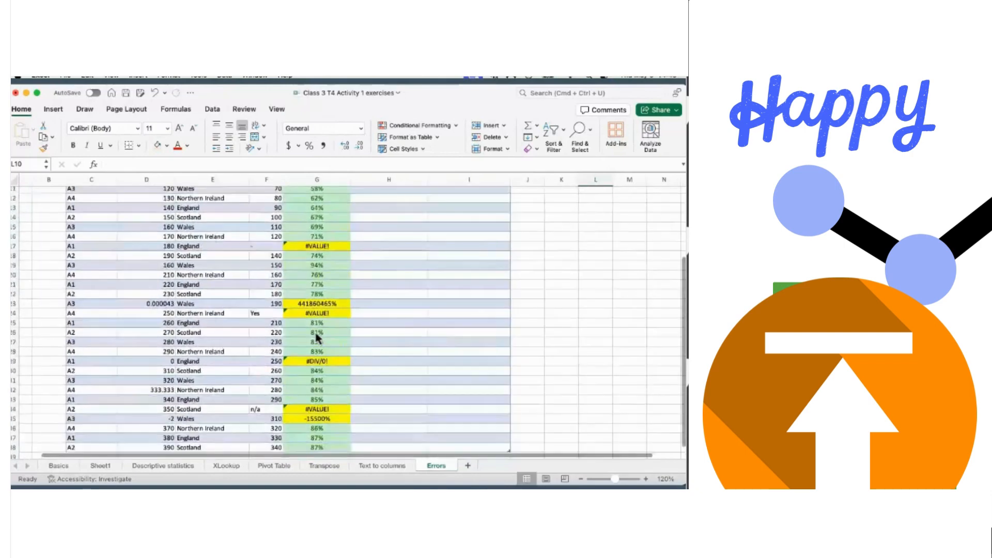
scroll(317, 337, "up", 4)
left_click(159, 213)
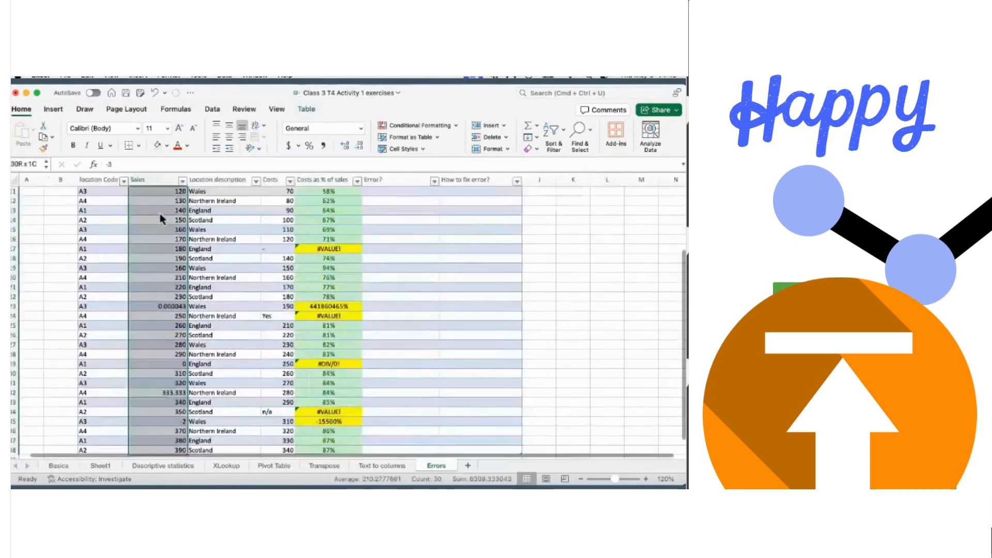
key("ctrl+shift+Down")
scroll(217, 191, "up", 1)
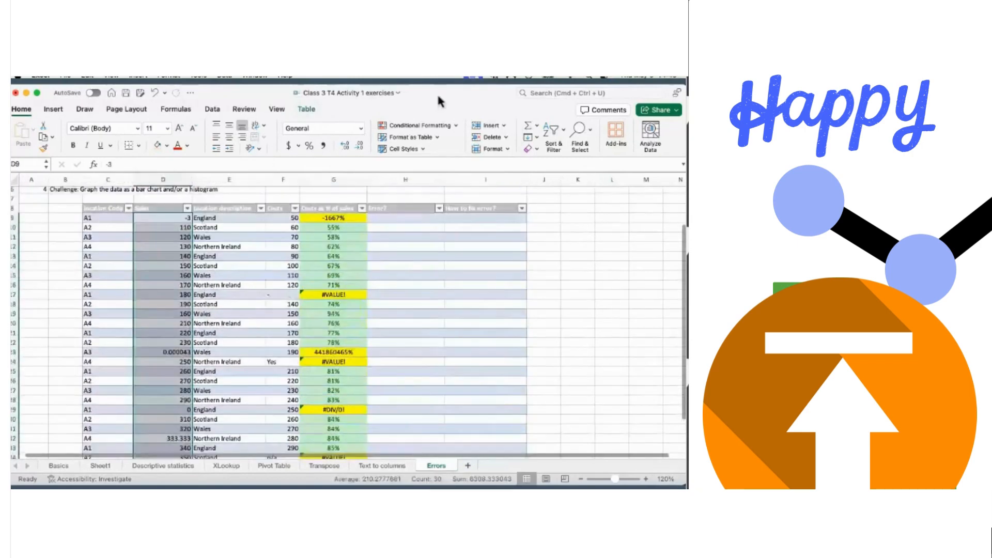
left_click(454, 125)
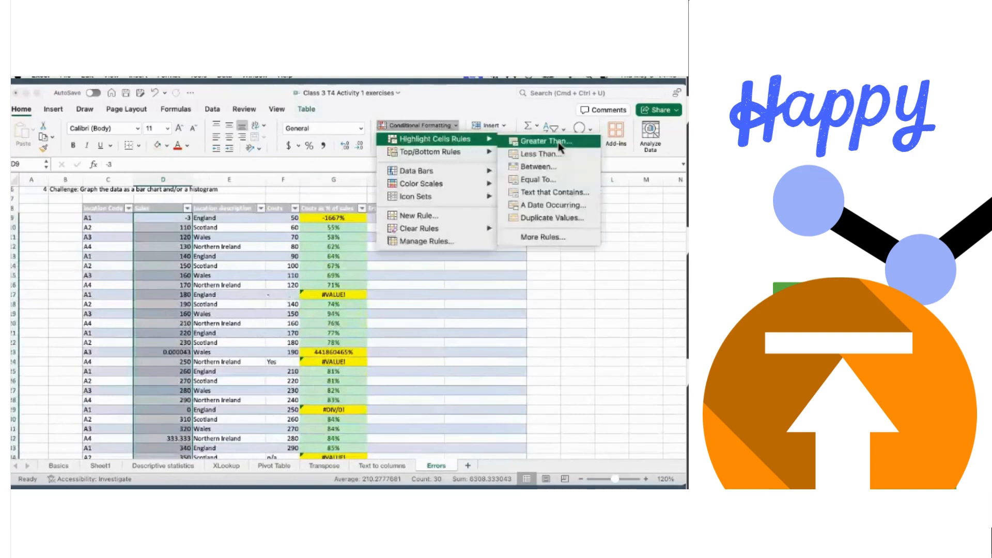
- Highlight Sales values greater than 1 with Yellow Fill with Dark Yellow Text
left_click(560, 147)
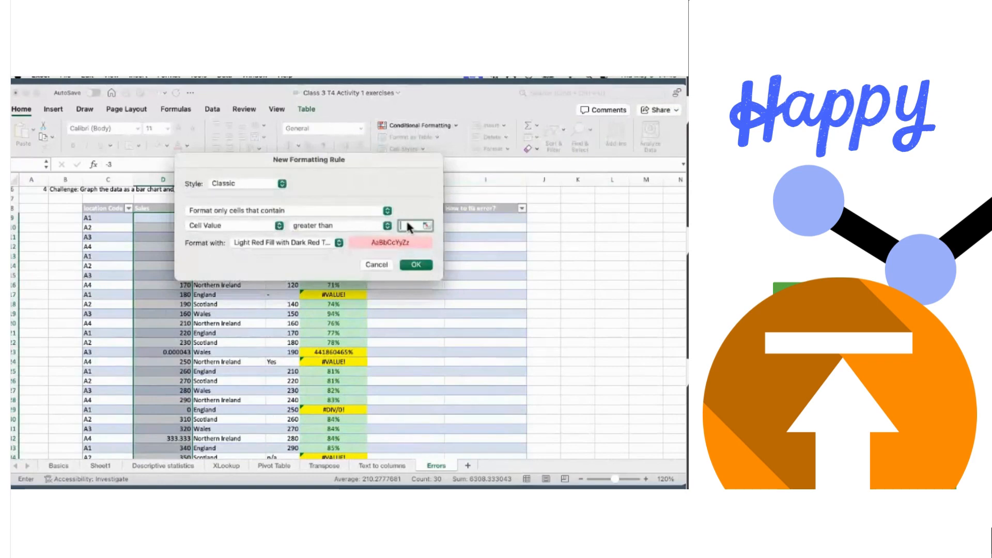
left_click(339, 244)
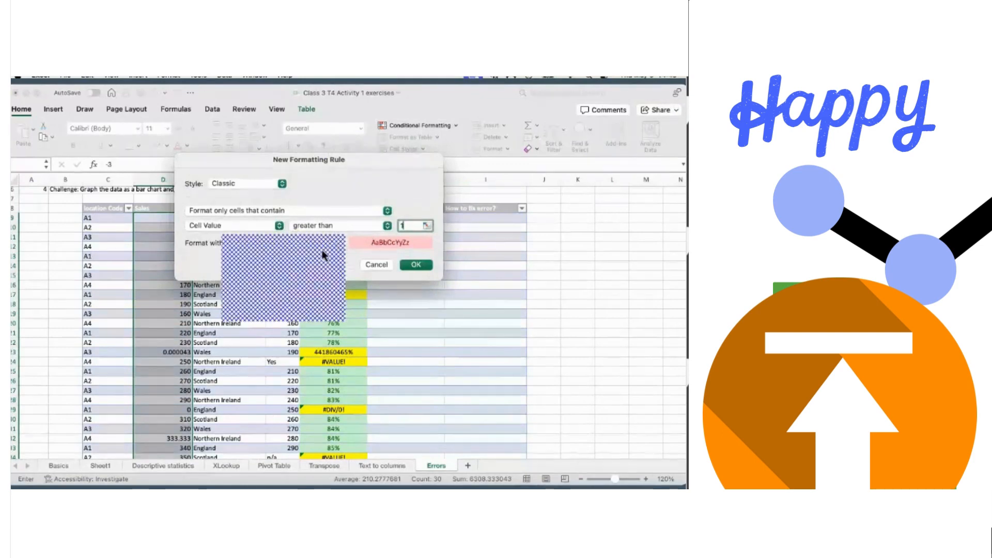
left_click(338, 256)
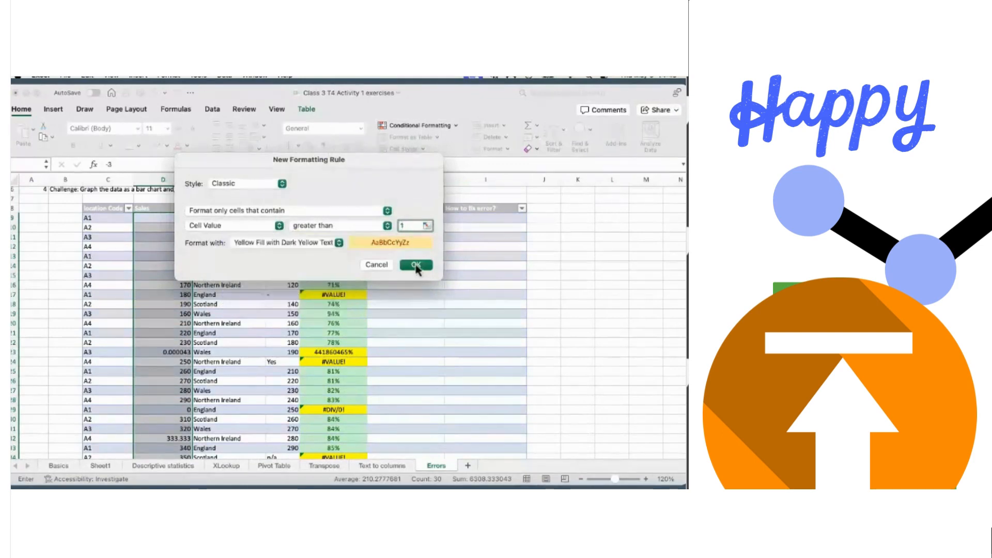
left_click(416, 264)
left_click(577, 285)
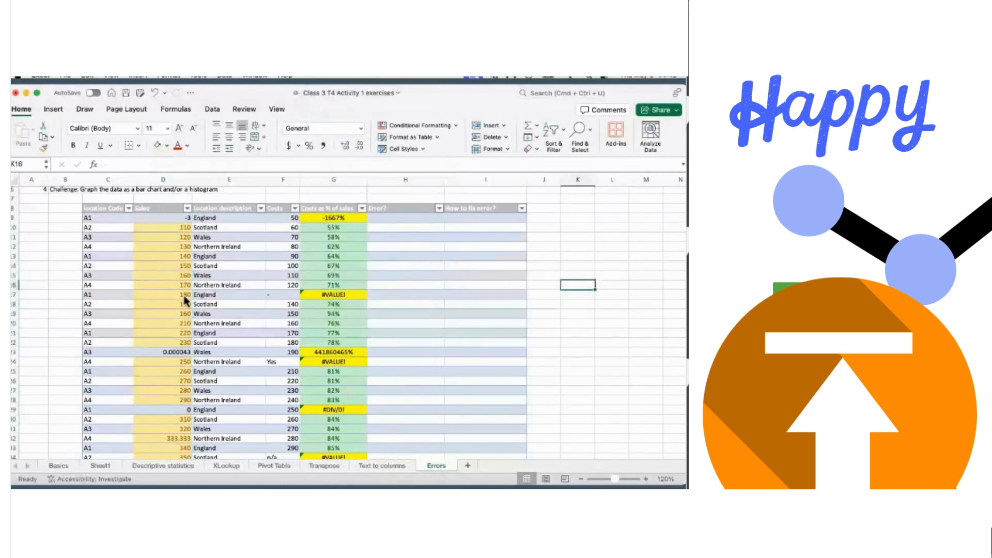
scroll(184, 300, "up", 3)
scroll(184, 300, "down", 5)
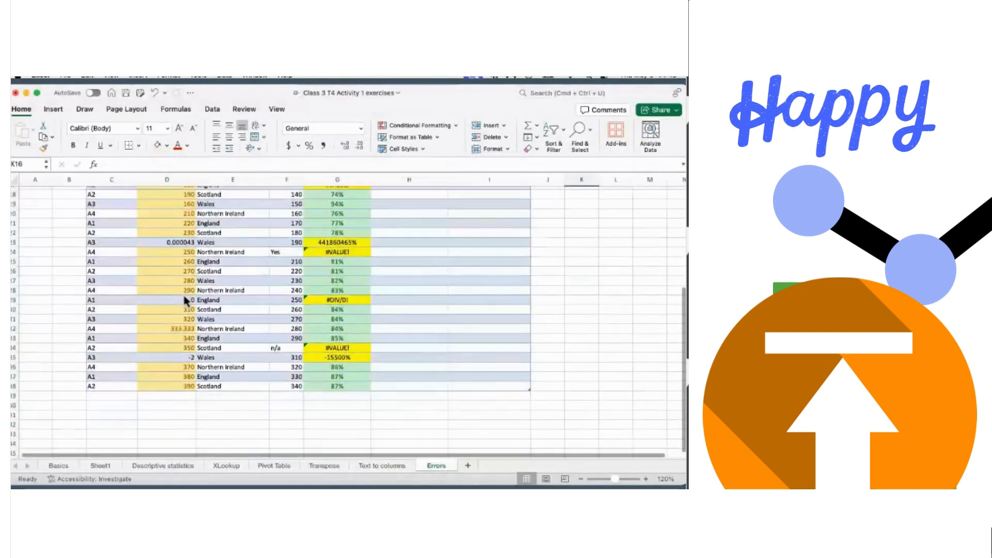
scroll(184, 299, "up", 4)
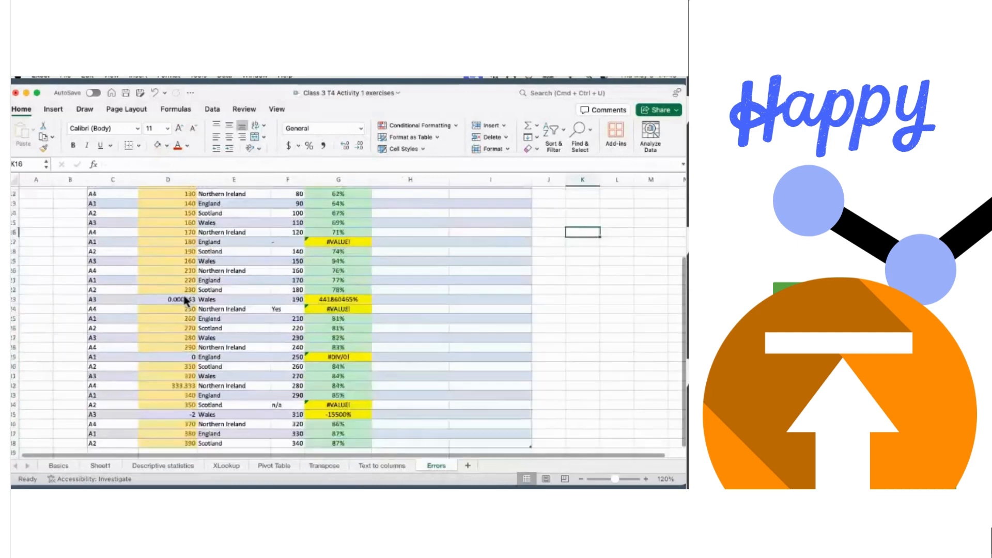
scroll(184, 300, "up", 2)
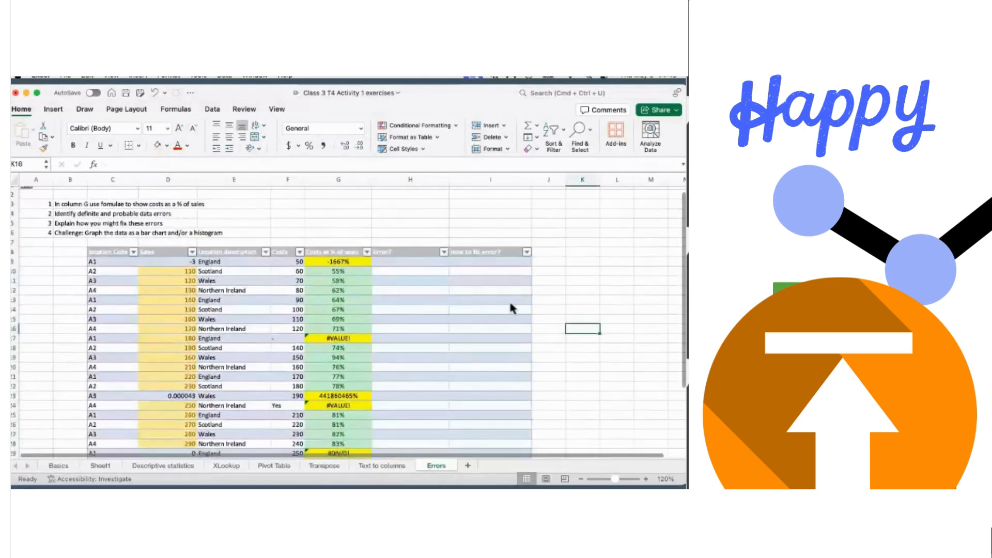
scroll(511, 308, "down", 3)
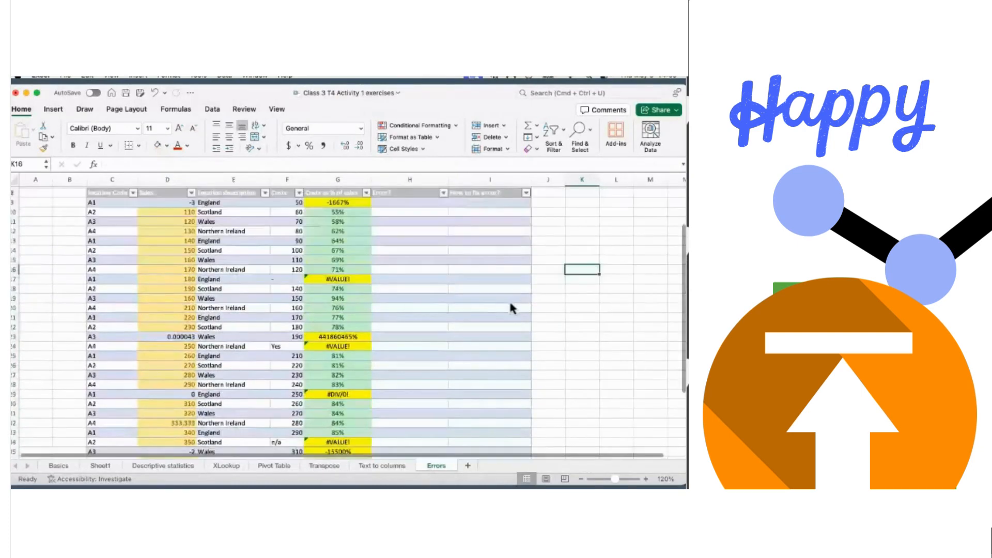
scroll(165, 355, "down", 2)
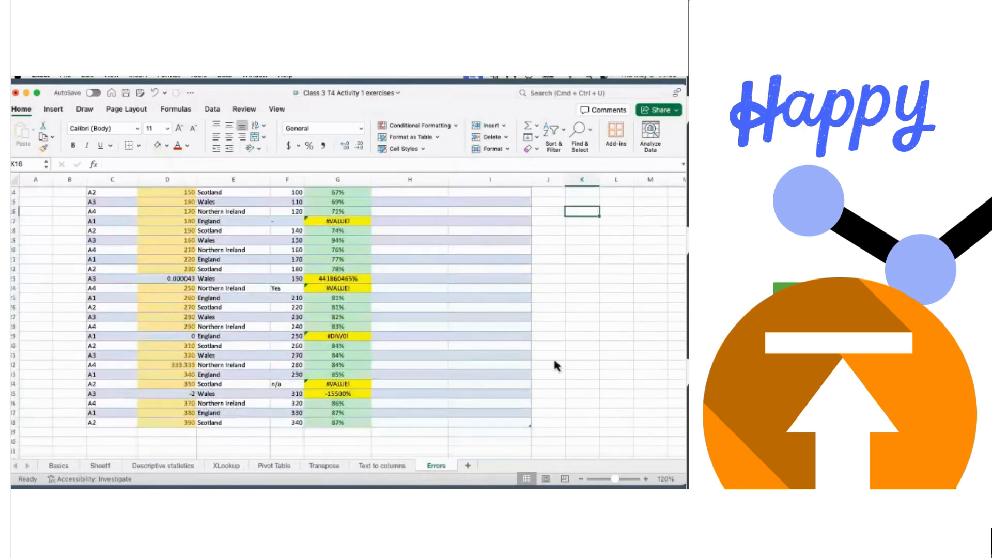
scroll(554, 361, "up", 6)
scroll(553, 357, "down", 2)
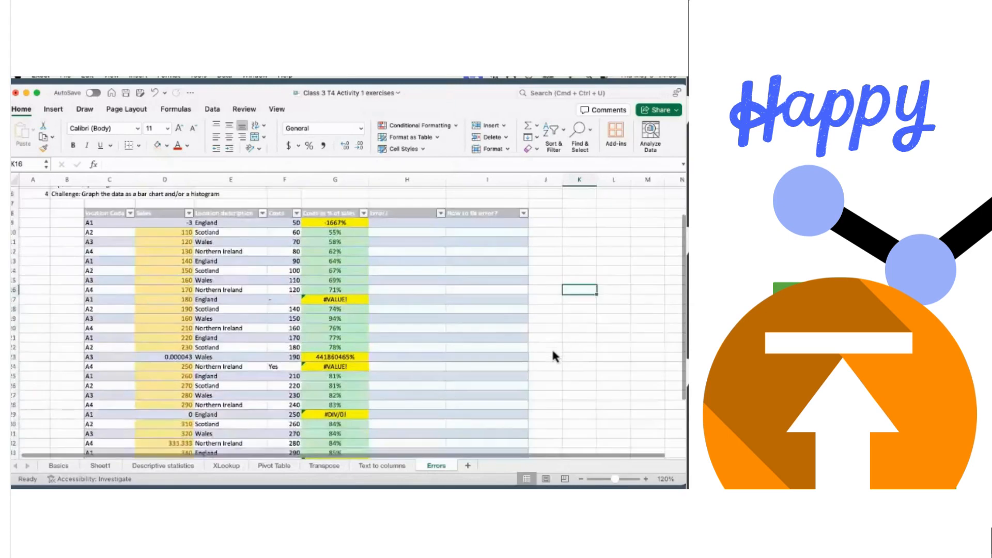
scroll(553, 357, "down", 1)
scroll(552, 351, "down", 1)
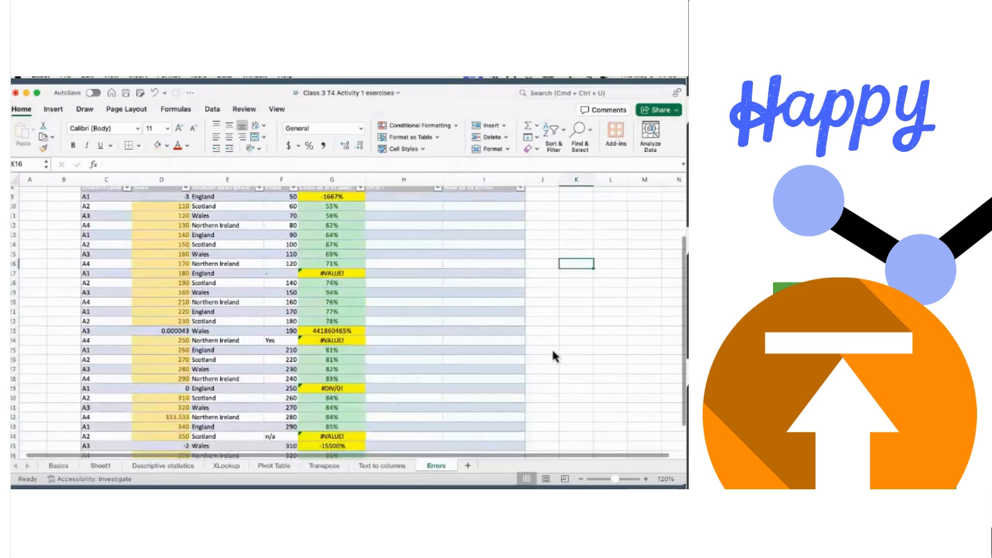
scroll(553, 352, "up", 1)
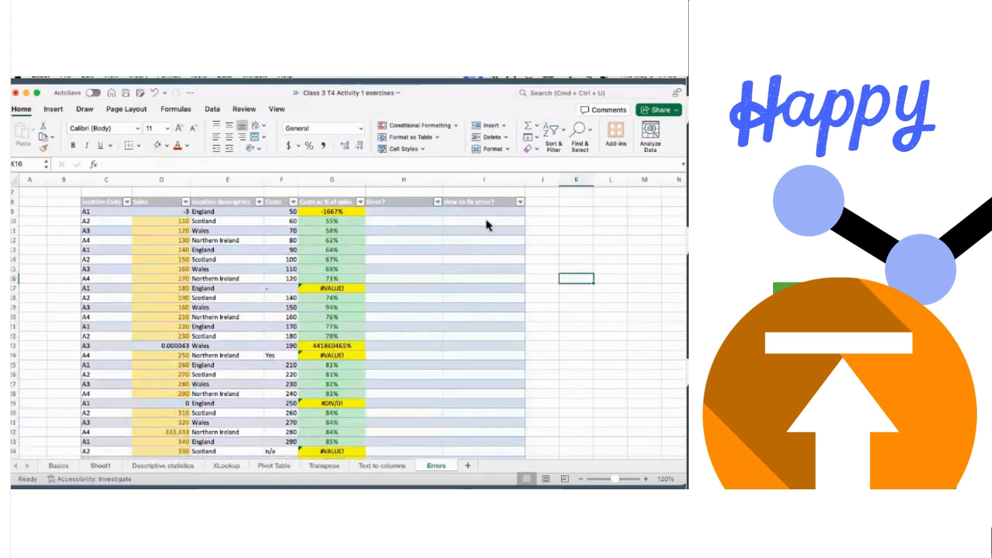
- Enter the fix note 'Contact' in cell I9
left_click(463, 213)
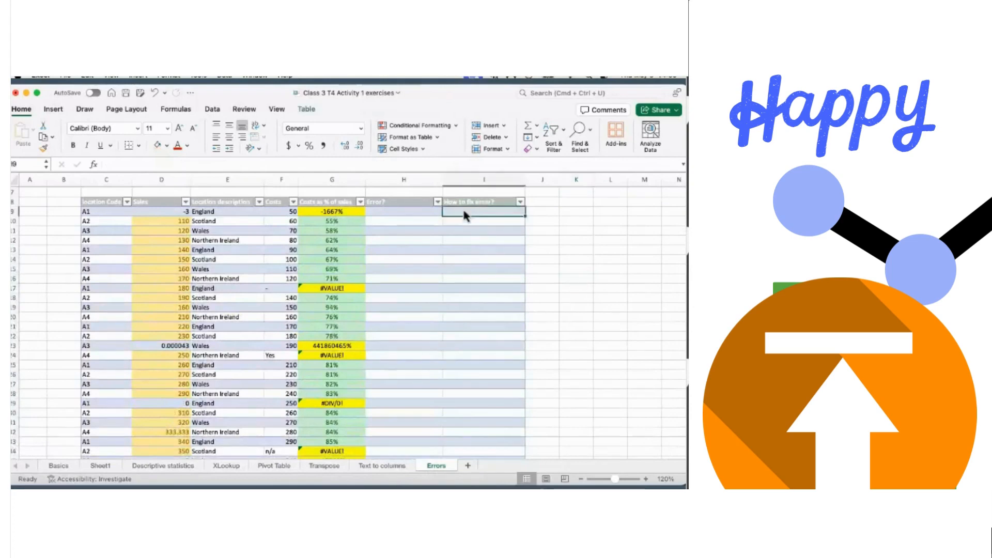
type("Cobact")
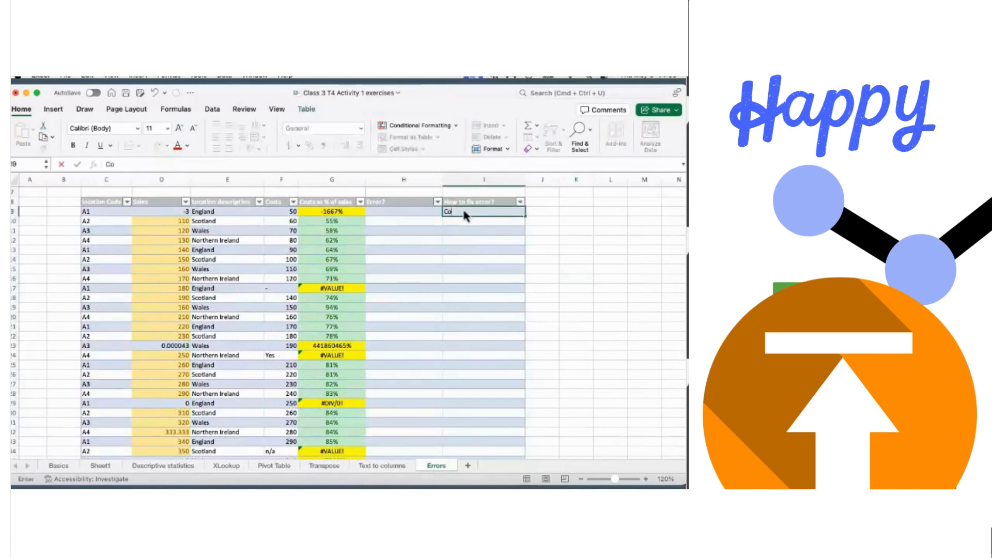
key("BackSpace")
key("BackSpace")
key("BackSpace")
type("nt")
key("BackSpace")
type("ct")
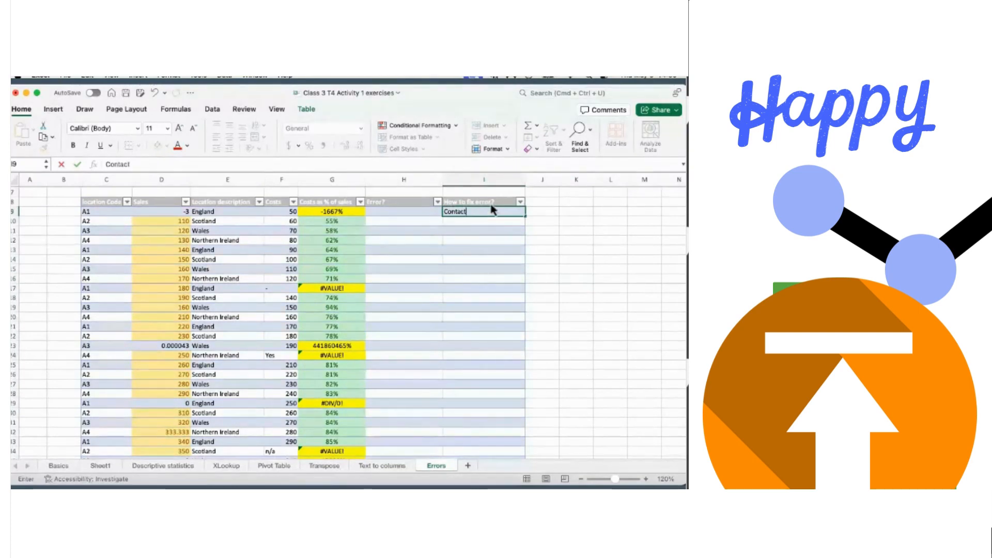
left_click(500, 242)
- Enter the fix note 'Accounting team' in cell I24
scroll(480, 274, "down", 1)
scroll(471, 302, "down", 1)
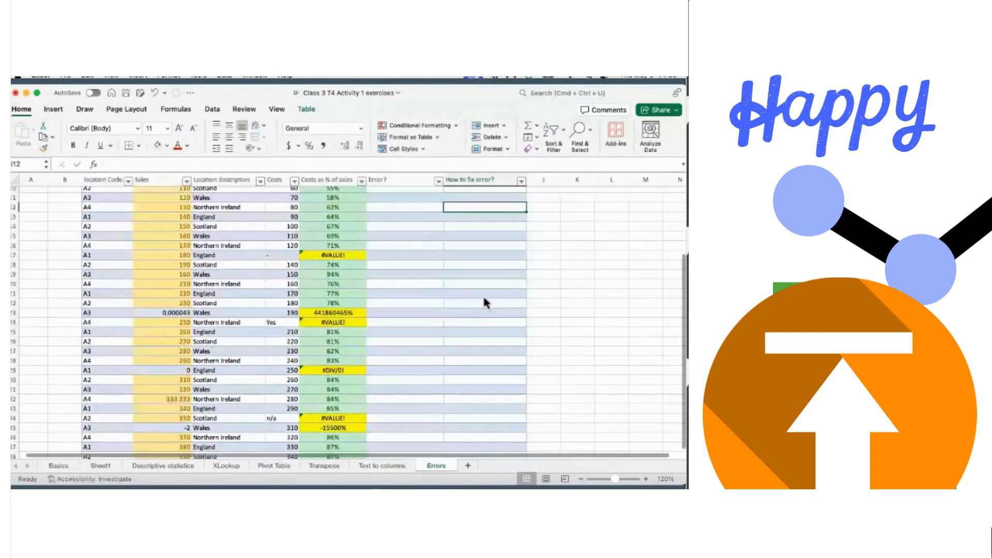
left_click(458, 323)
type("Acco")
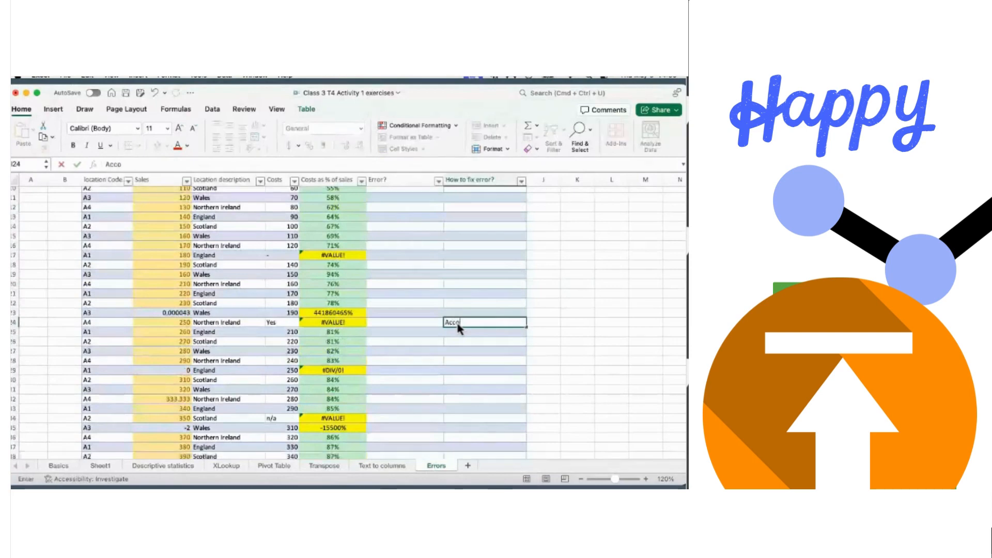
type("unting team")
left_click(533, 392)
- Enter the fix note 'Data owner' in cell I34, correcting the missing space
scroll(506, 377, "down", 3)
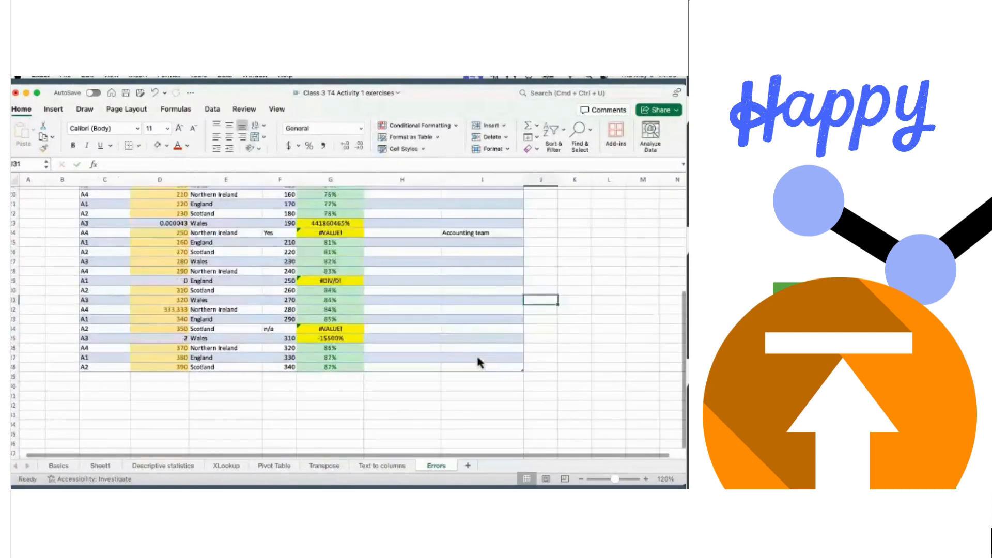
left_click(472, 328)
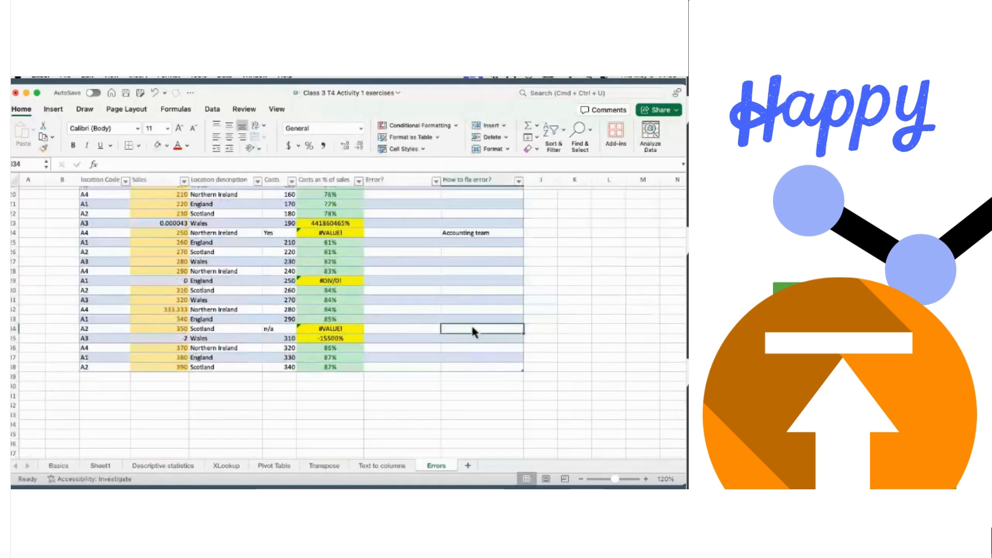
type("Dataowner")
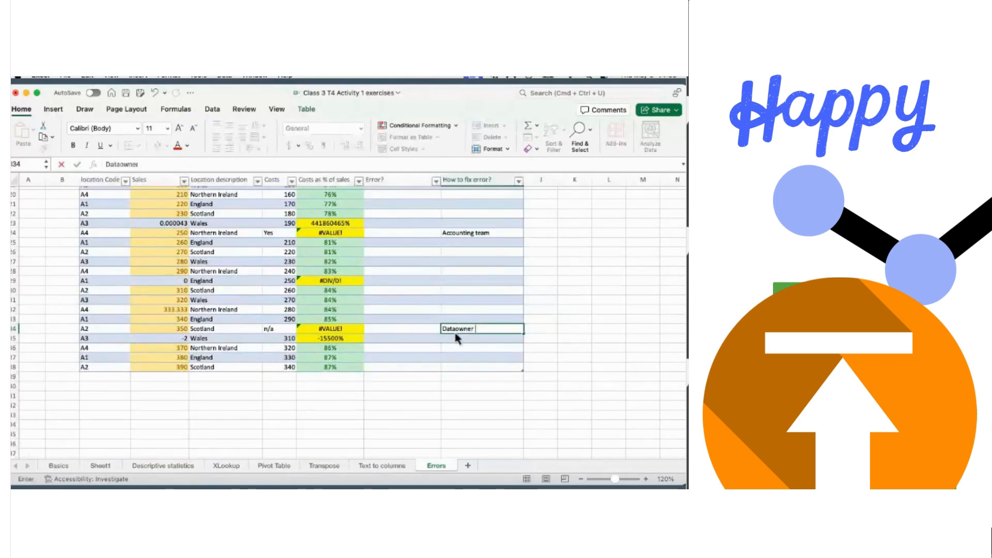
key("Left")
key("Left")
key("Left")
key("Right")
key("Right")
key("Right")
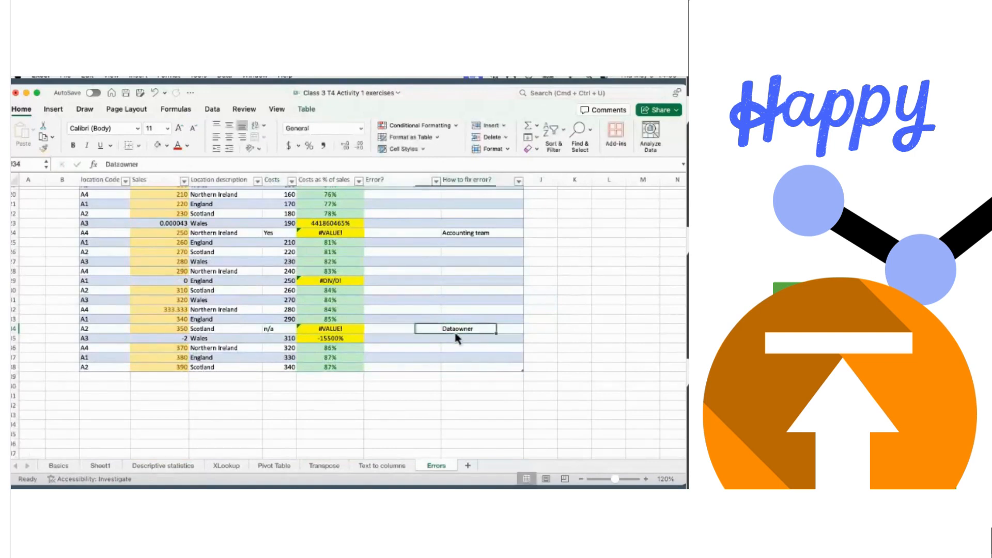
left_click(120, 164)
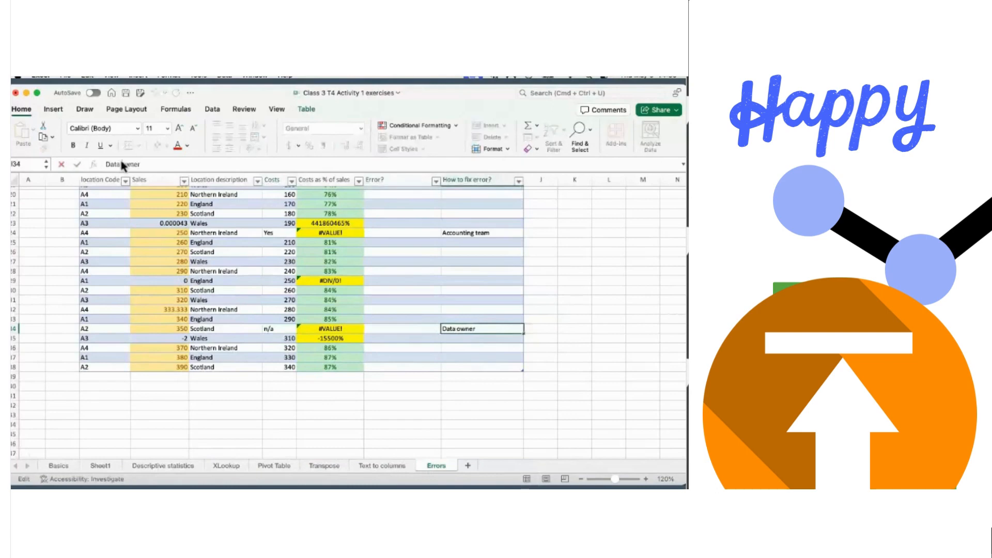
left_click(553, 300)
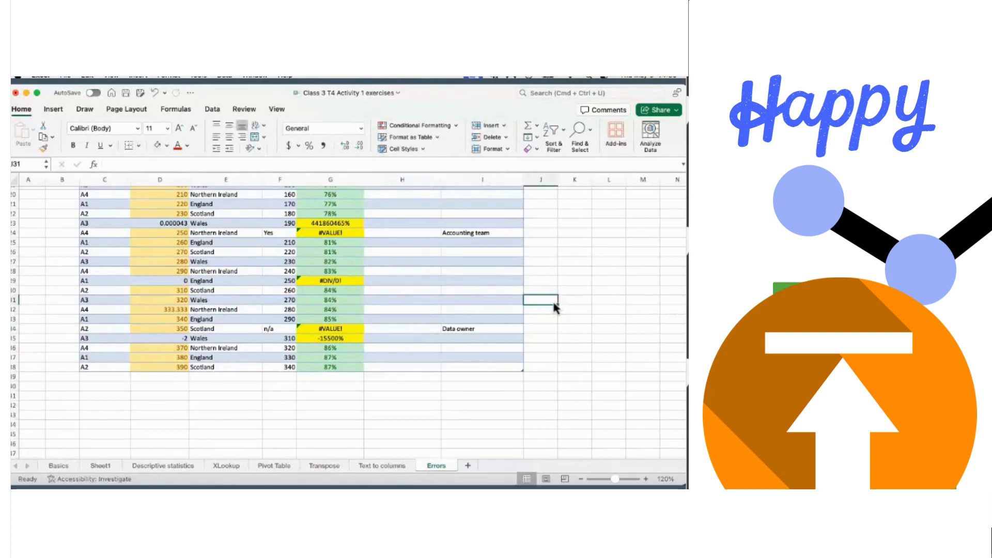
scroll(554, 307, "up", 3)
scroll(553, 304, "up", 5)
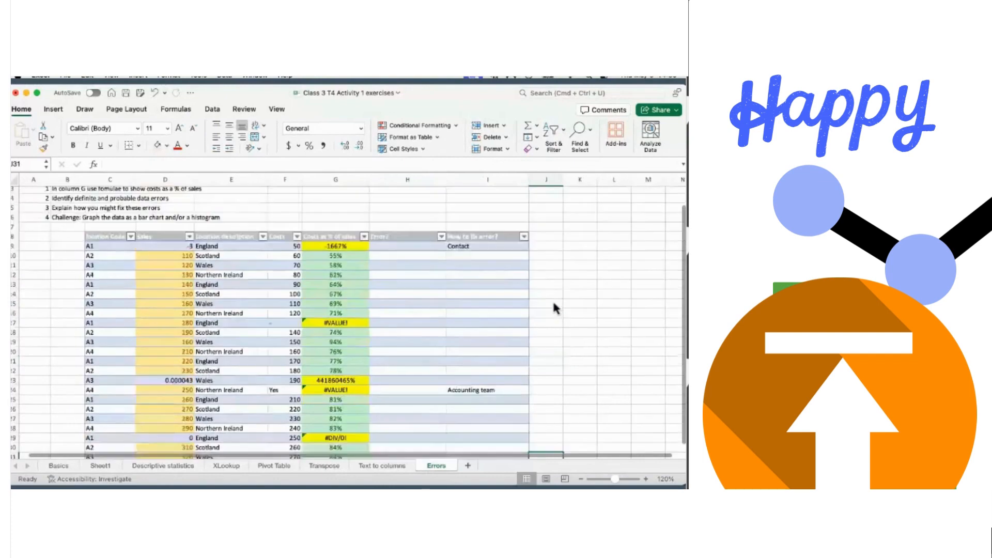
scroll(553, 303, "down", 5)
scroll(554, 308, "down", 1)
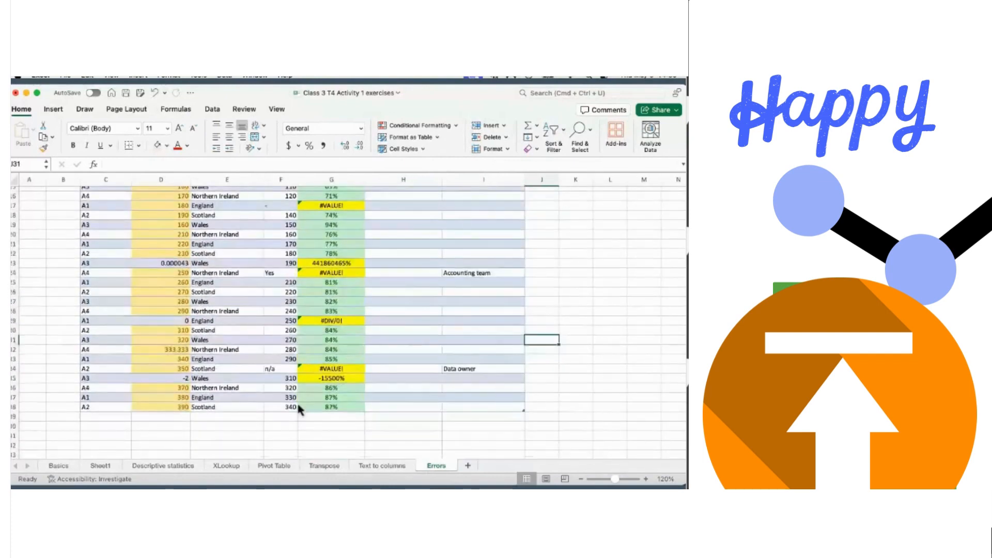
left_click(278, 404)
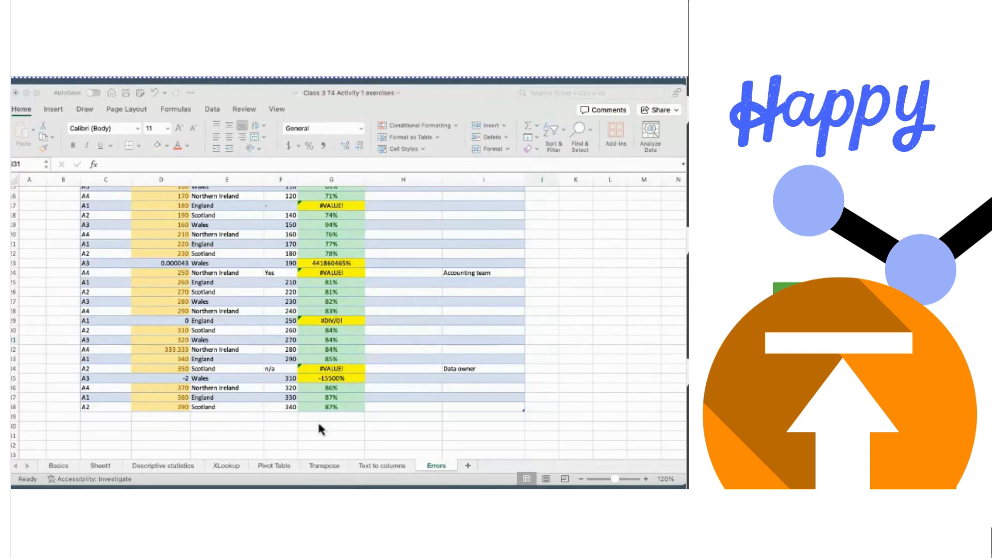
left_click(289, 484)
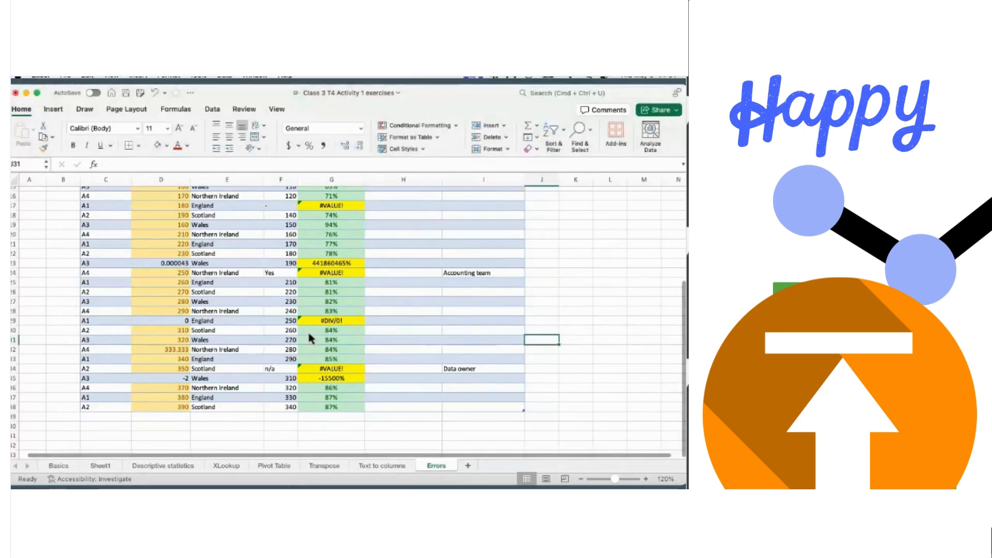
- Copy Table 3: Average of Sales (H30:I36) from Descriptive statistics, then return to Sheet1
left_click(110, 465)
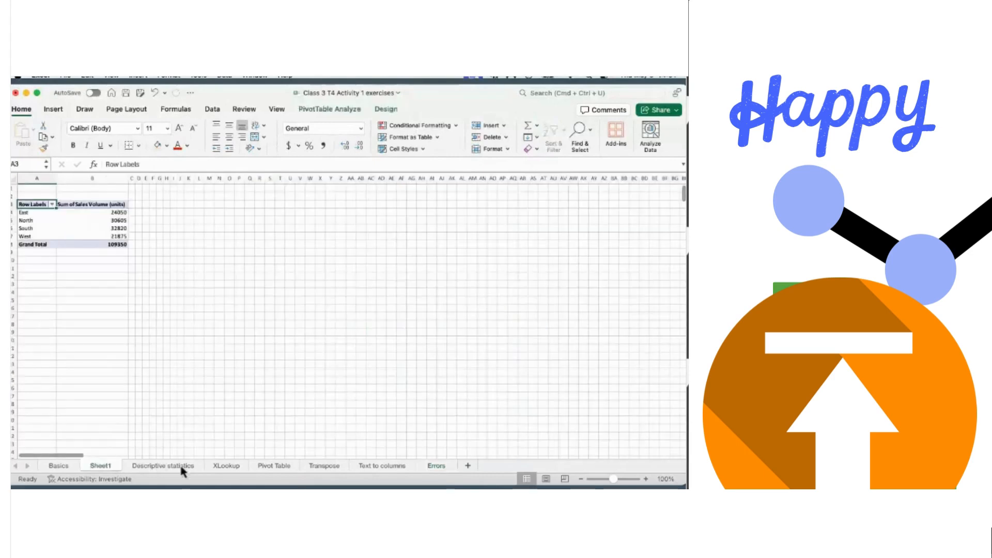
left_click(176, 466)
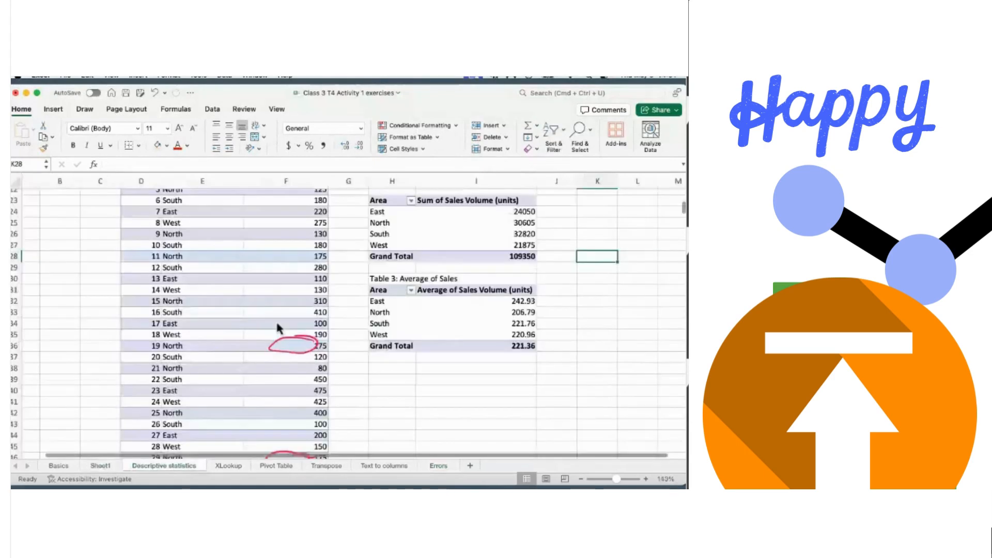
left_click(379, 281)
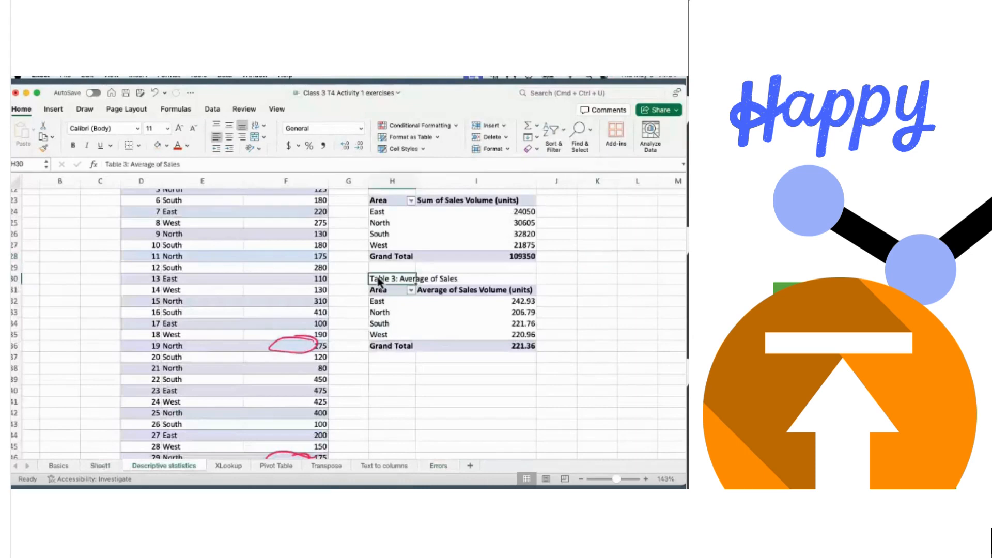
key("shift+Down")
key("shift+Down")
key("shift+Down")
key("shift+Down")
key("shift+Down")
key("shift+Down")
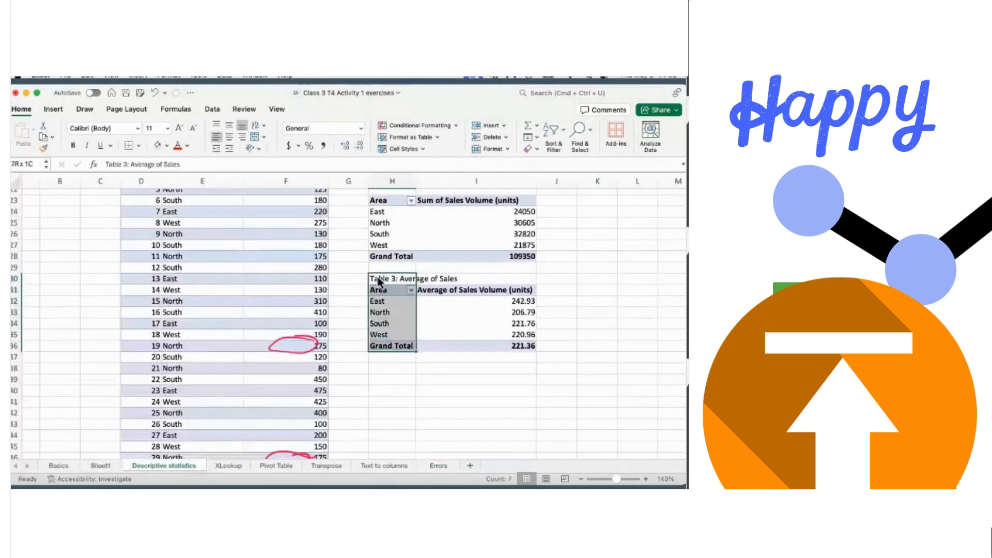
key("shift+Right")
key("shift+Right")
key("shift+Left")
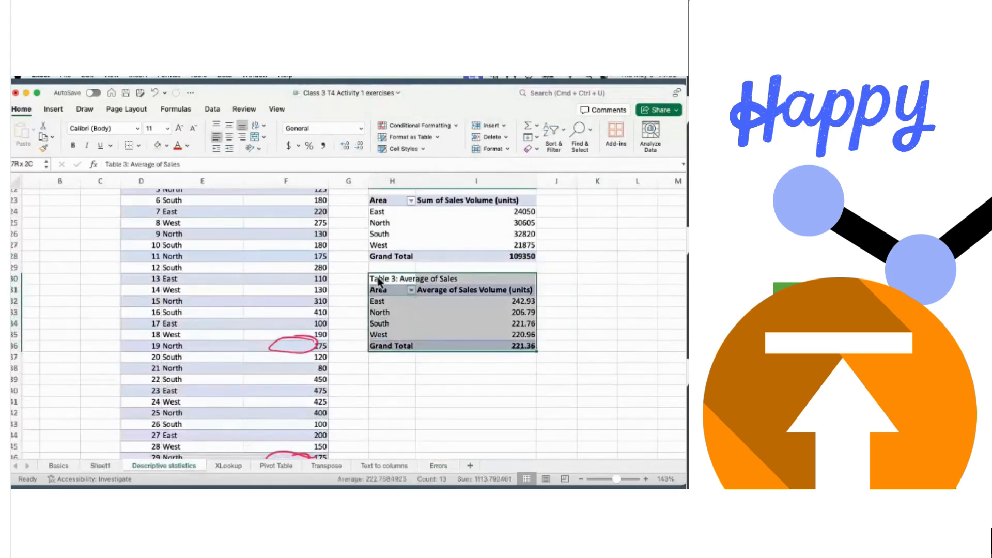
key("super+c")
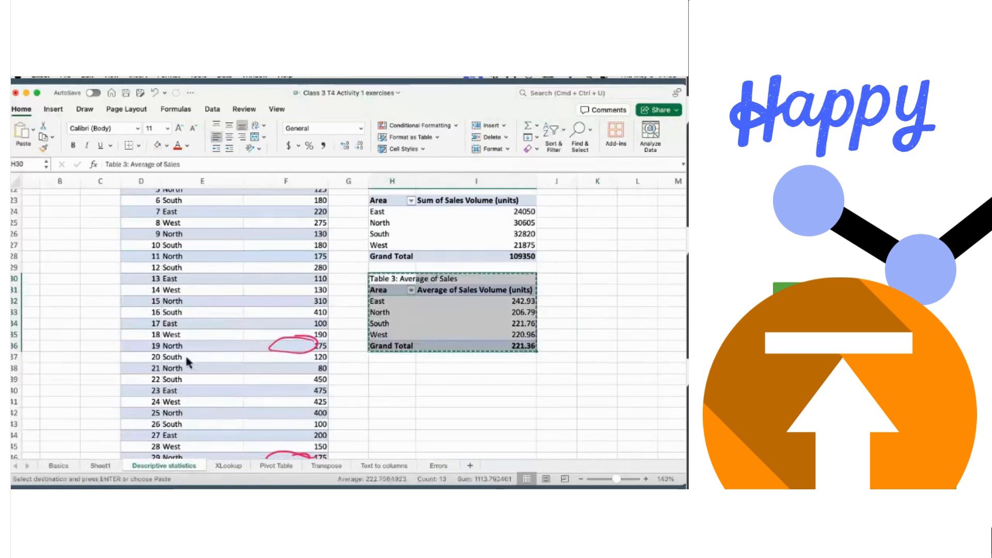
left_click(101, 467)
left_click(201, 325)
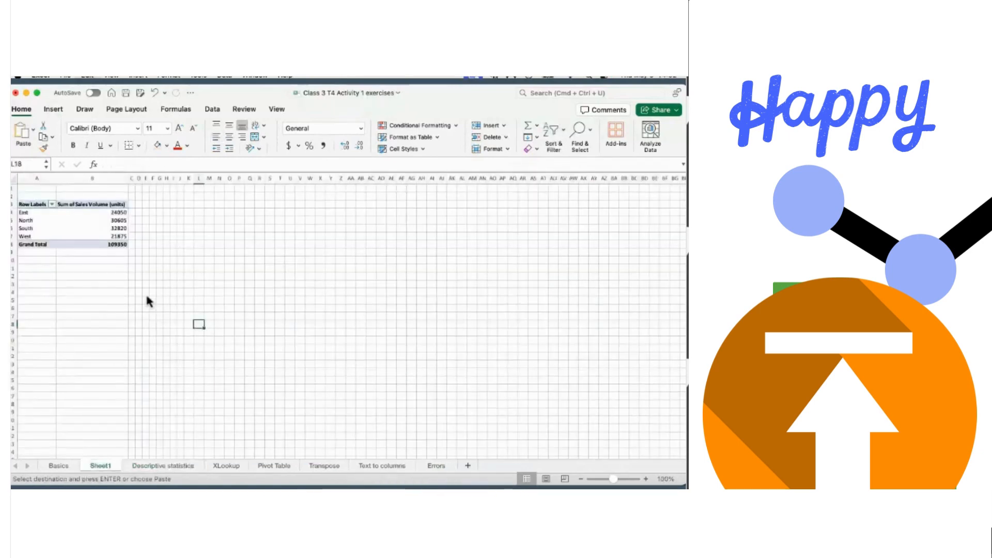
- Paste Table 3: Average of Sales into Sheet1 starting at cell L18
key("super+v")
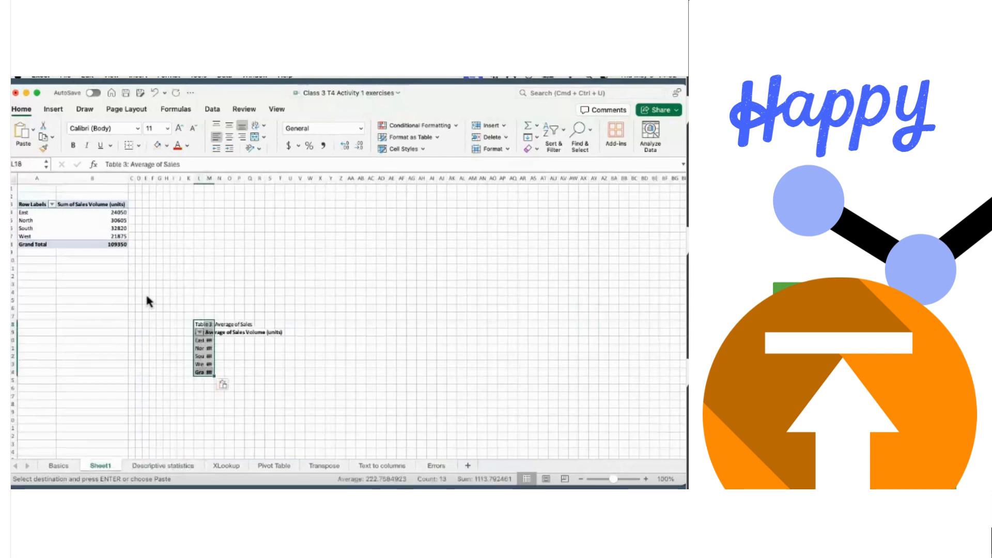
left_click(214, 331)
left_click(203, 326)
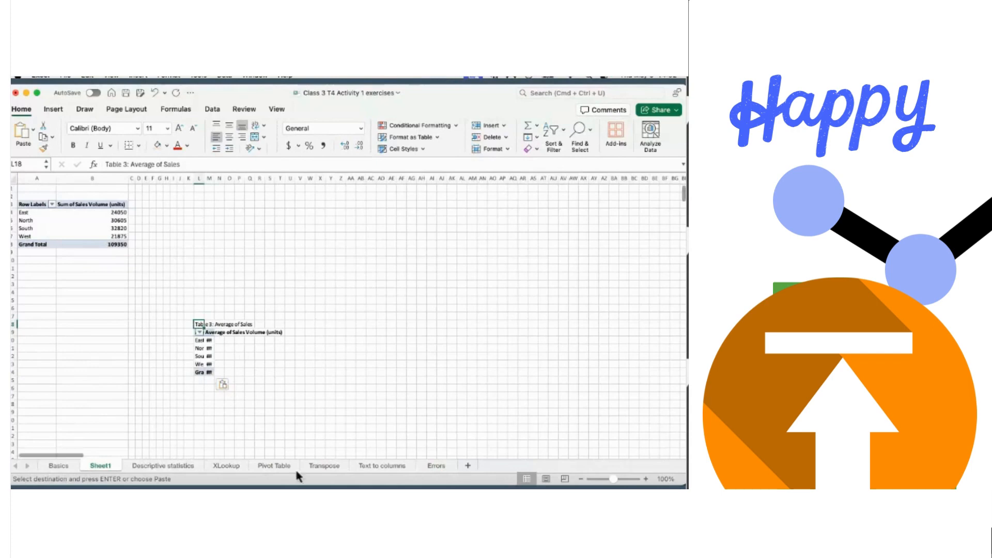
key("ctrl+Right")
key("super+Tab")
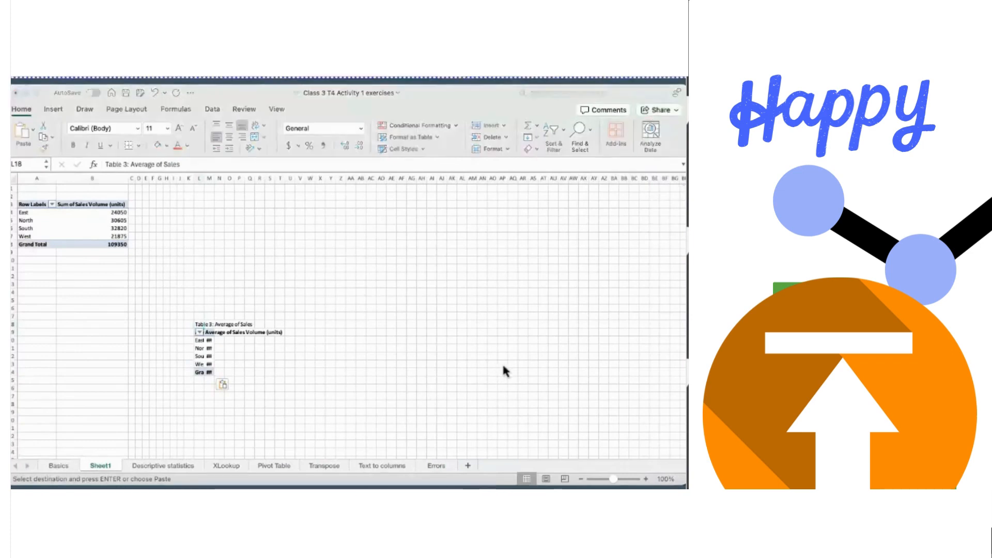